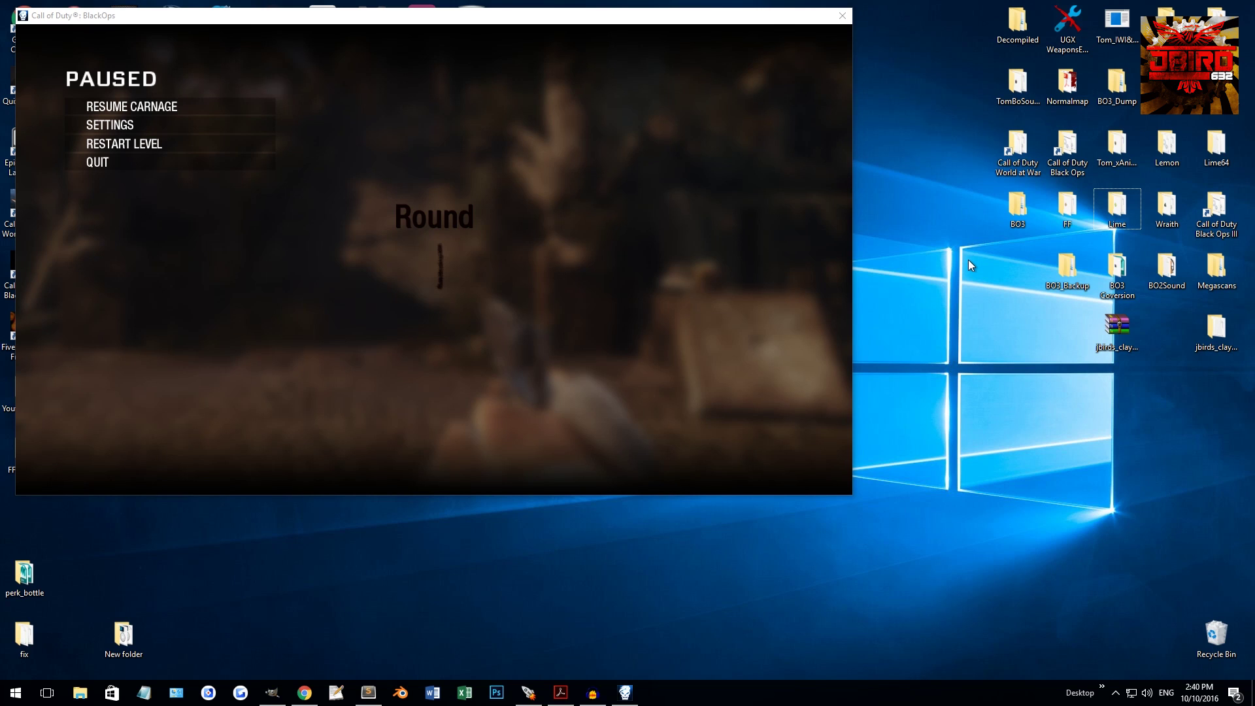
click(1215, 163)
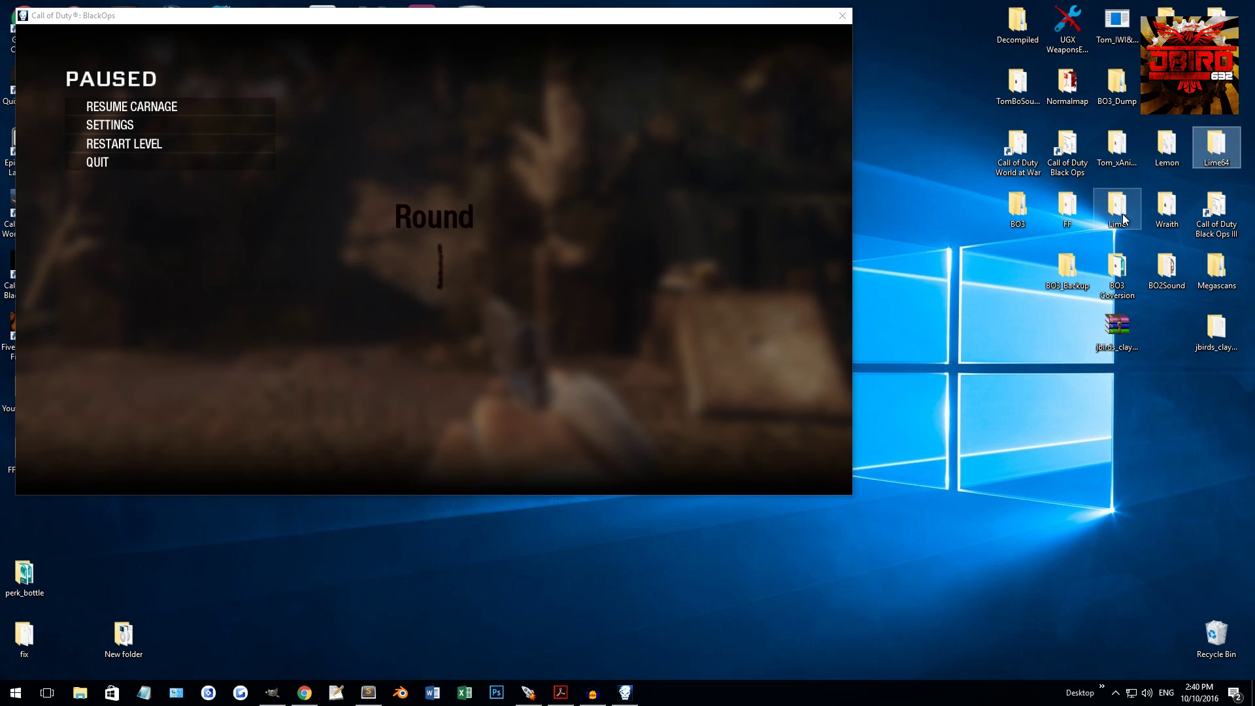
click(986, 378)
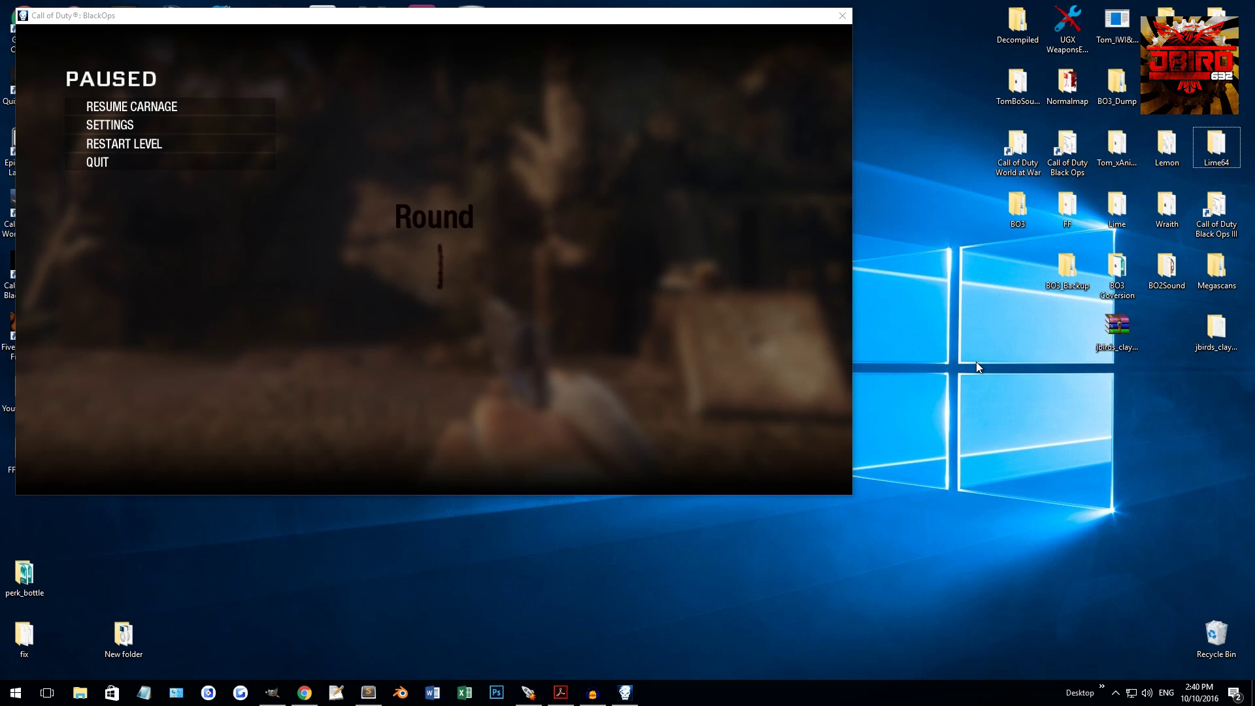
click(1120, 197)
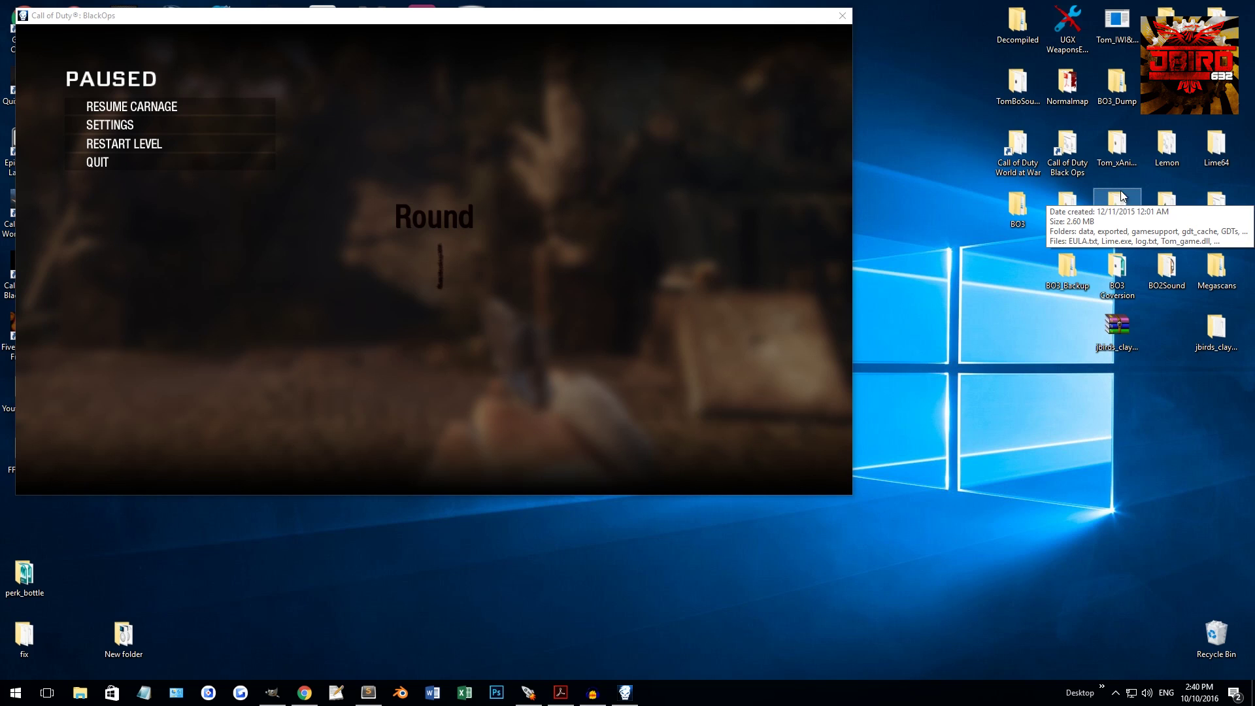
double_click(1119, 199)
drag(641, 145, 660, 123)
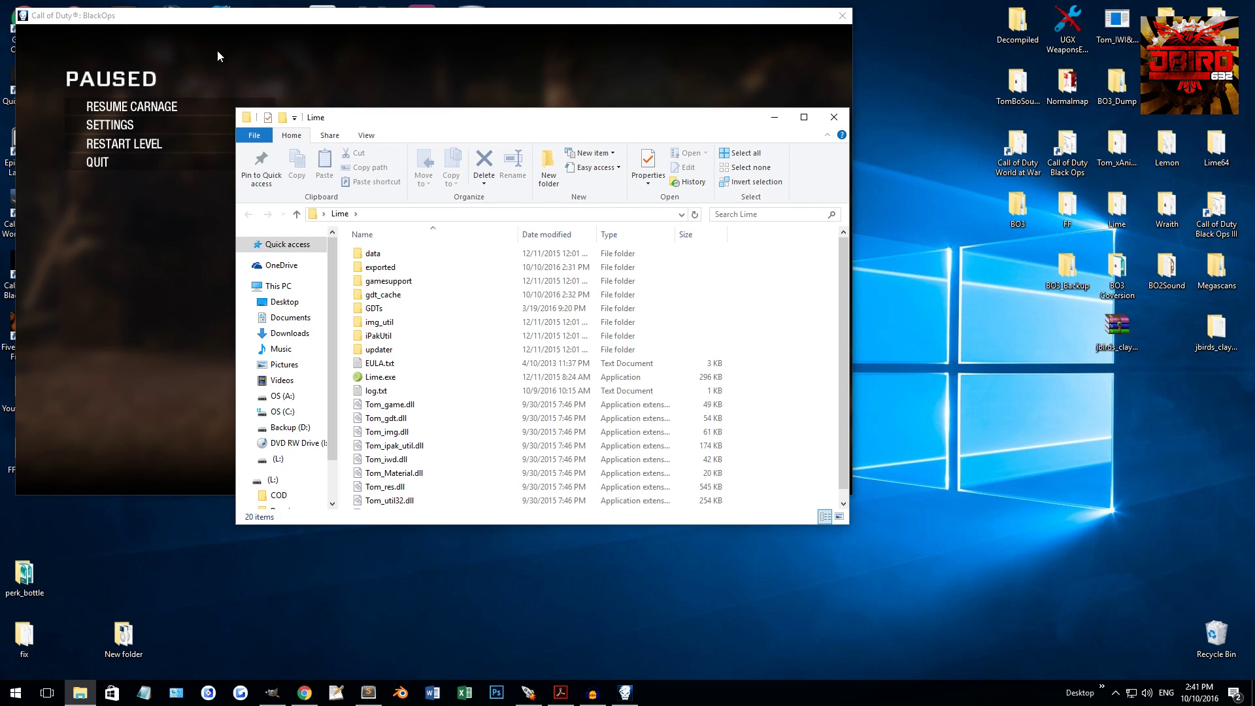
drag(425, 120, 390, 79)
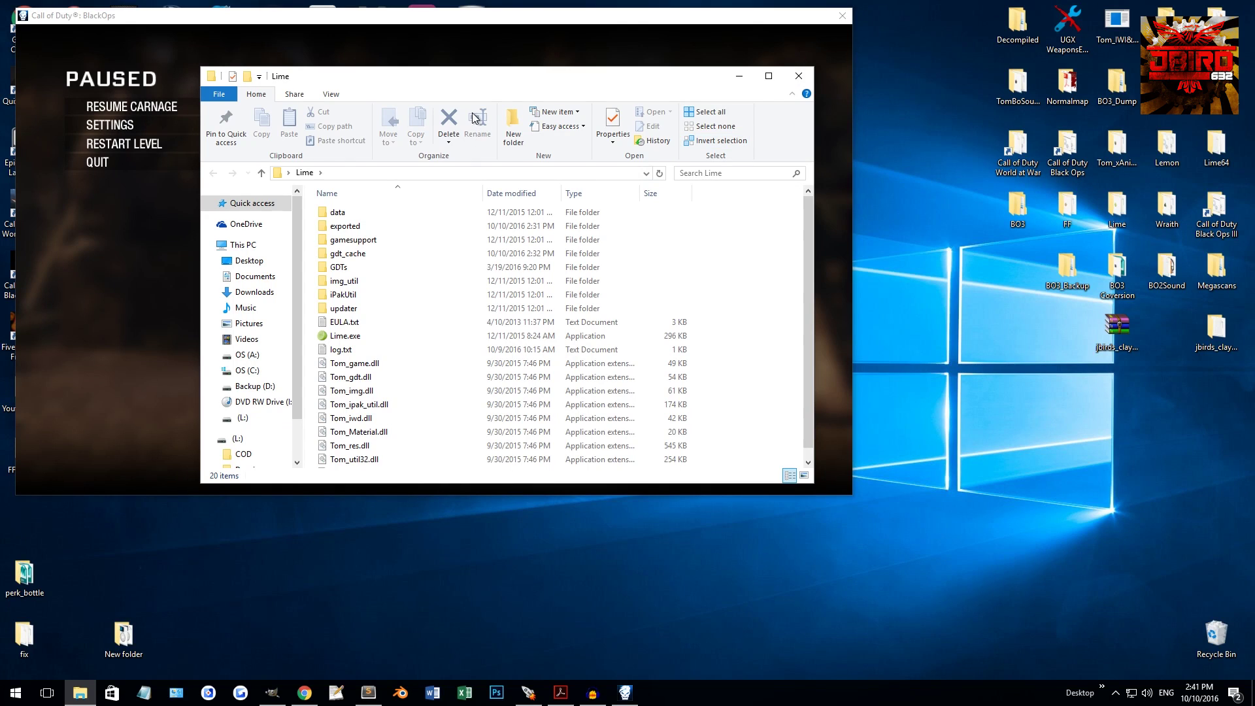
drag(522, 88, 572, 84)
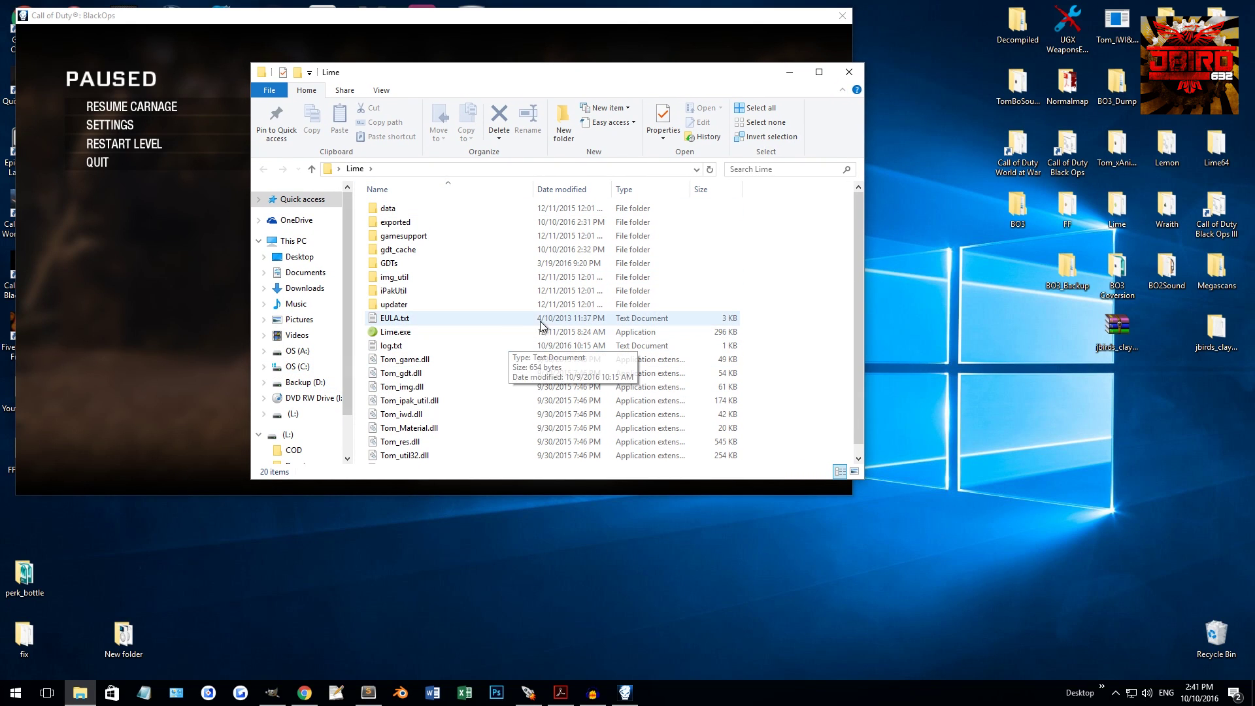
click(848, 71)
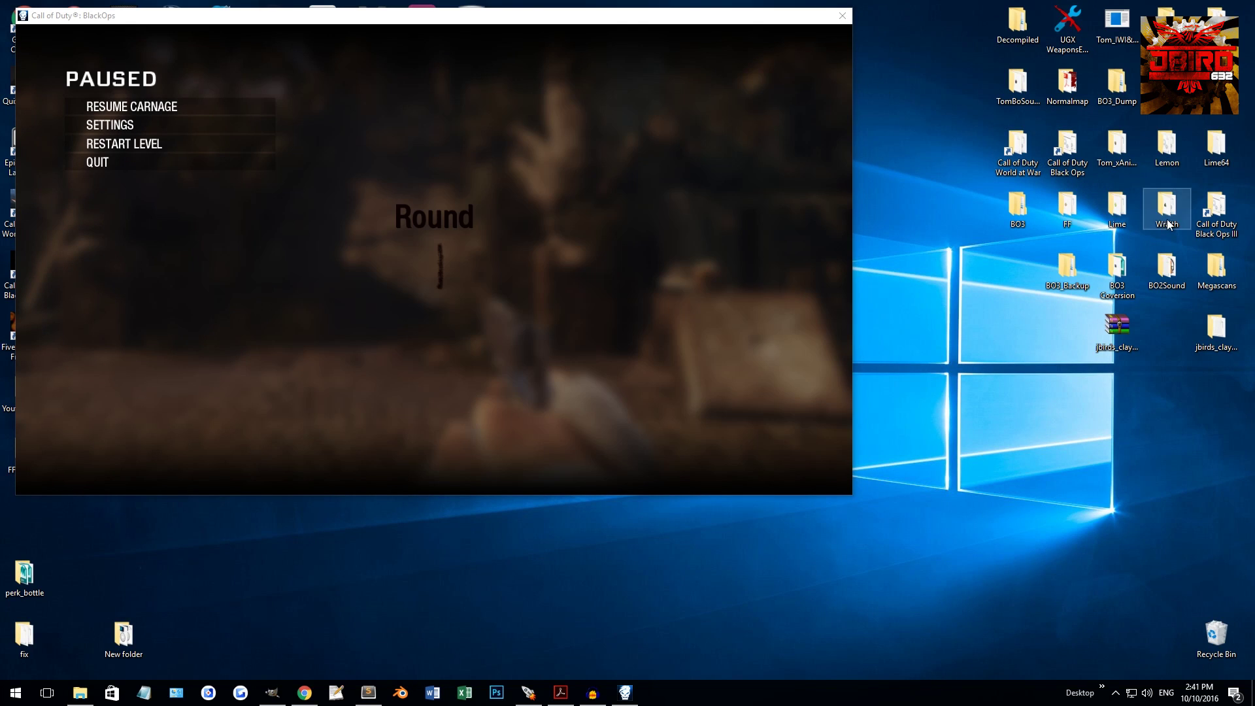
Open the Lime folder on the desktop and launch Lime.exe.
double_click(1114, 207)
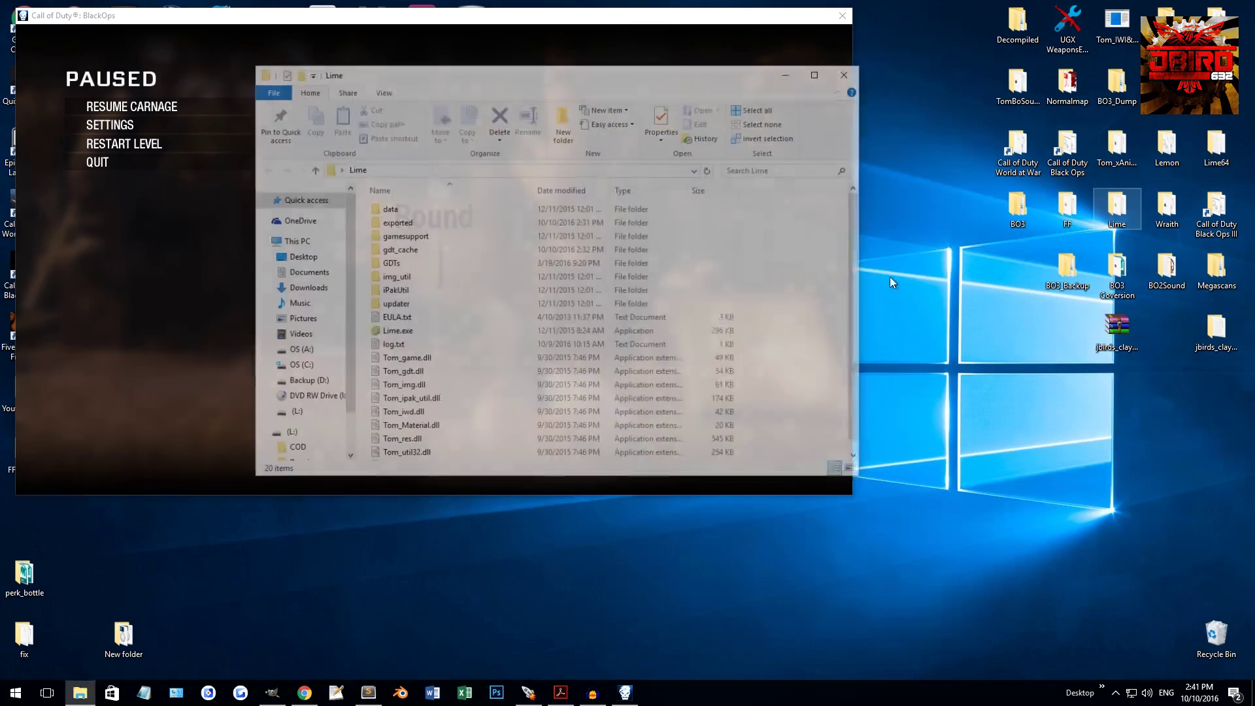
click(397, 335)
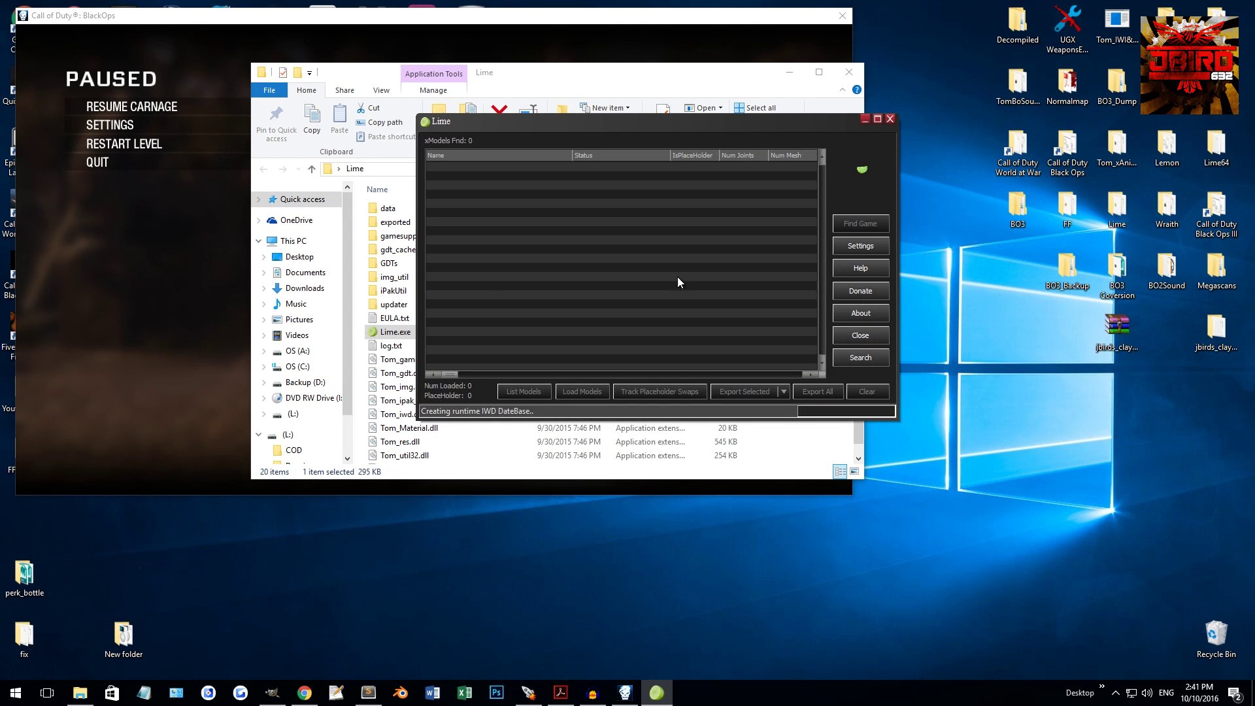
Move the Lime window clear of the folder window, and list and load the running game's models.
drag(702, 127, 849, 143)
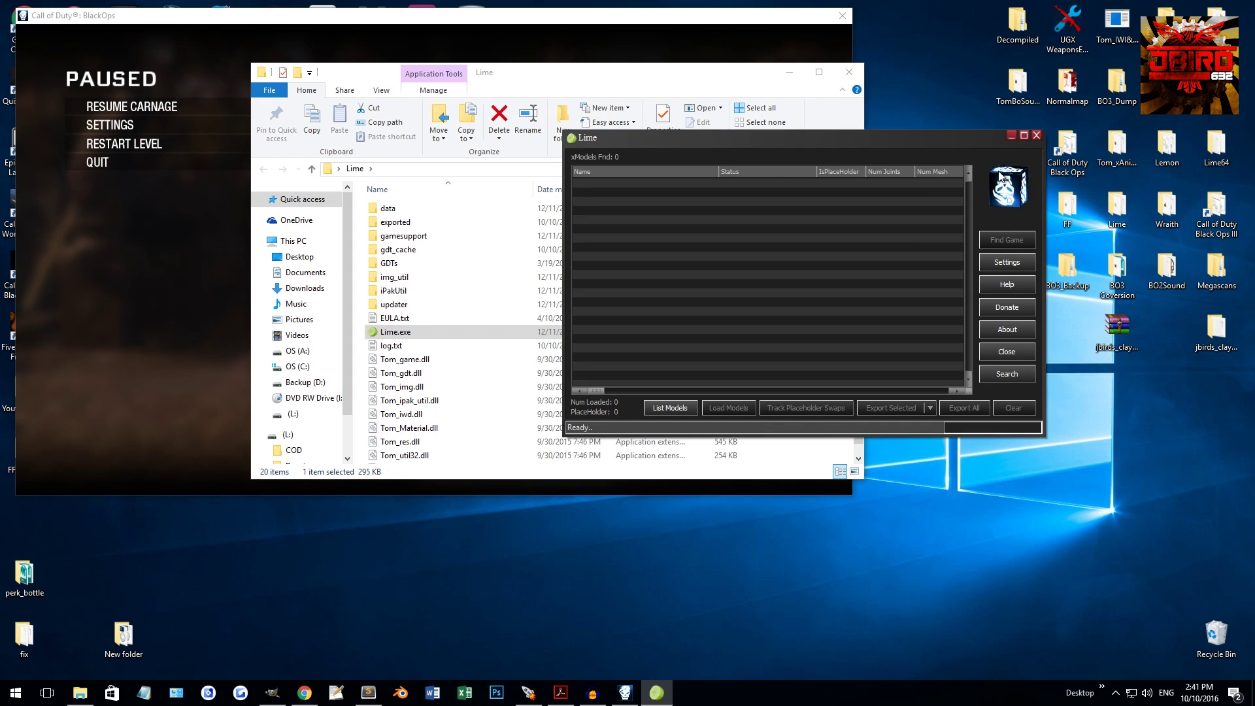
click(673, 409)
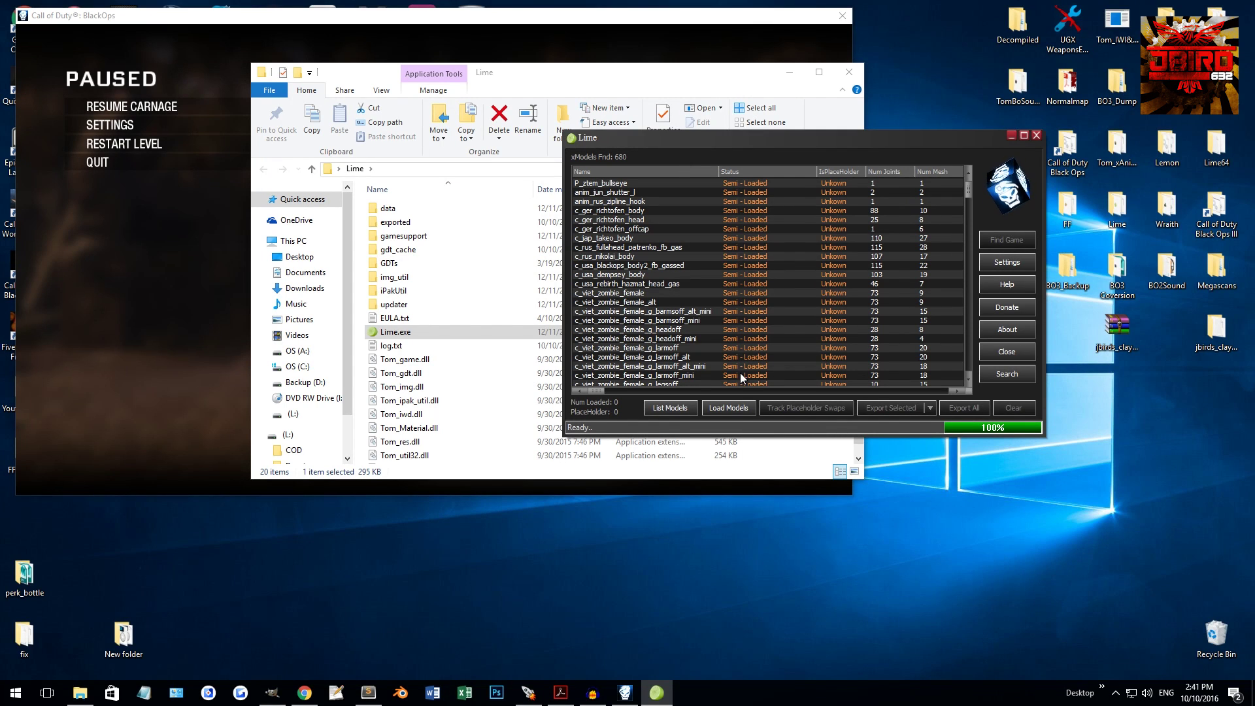
click(740, 412)
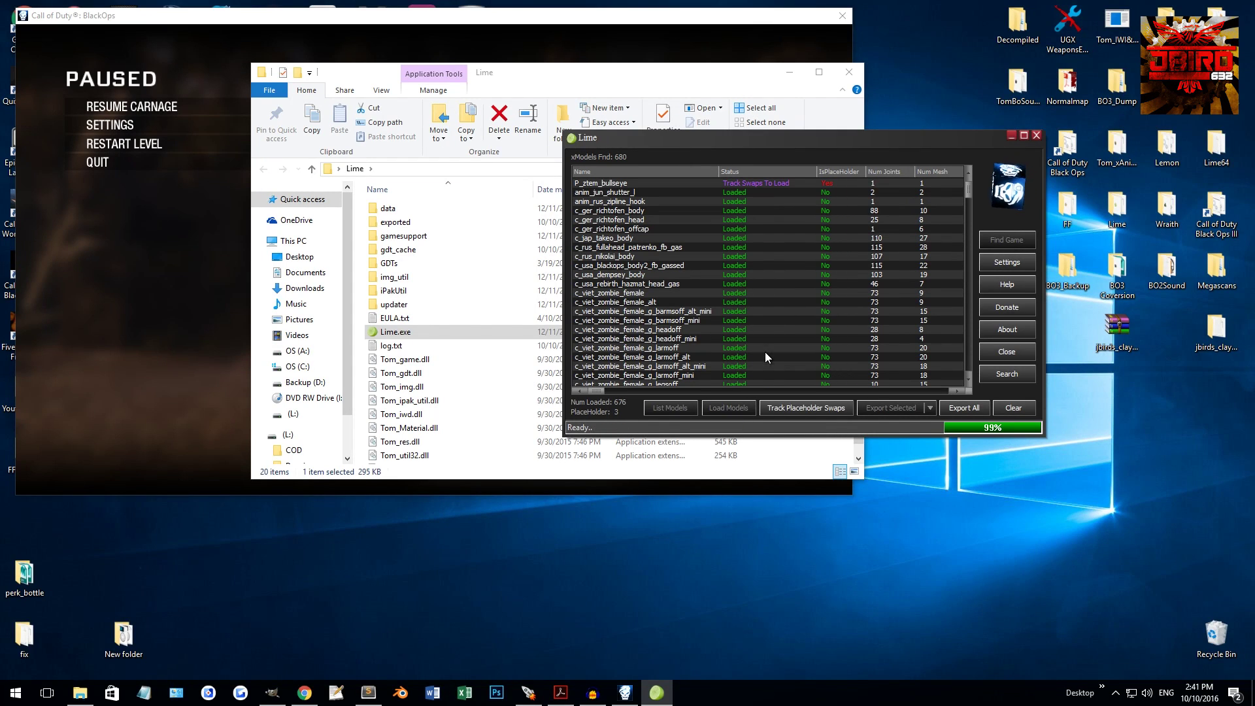
Look through the names and load status of the zombie models in the loaded model list.
key(Down)
key(Down)
key(Down)
key(Down)
key(Down)
key(Down)
key(Down)
key(Down)
key(Down)
key(Down)
key(Down)
key(Down)
key(Down)
key(Down)
key(Down)
key(Down)
key(Down)
key(Down)
key(Down)
key(Down)
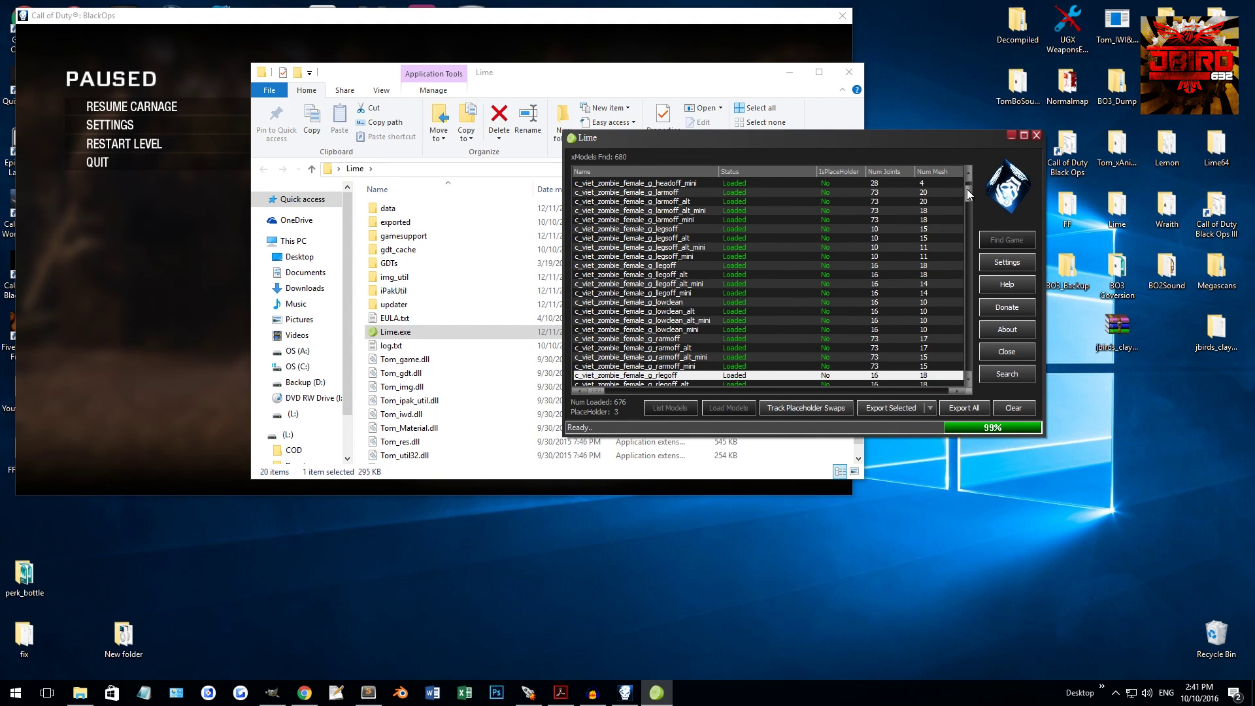
Start tracking placeholder swaps, and resume the Black Ops game to move around the map.
click(778, 406)
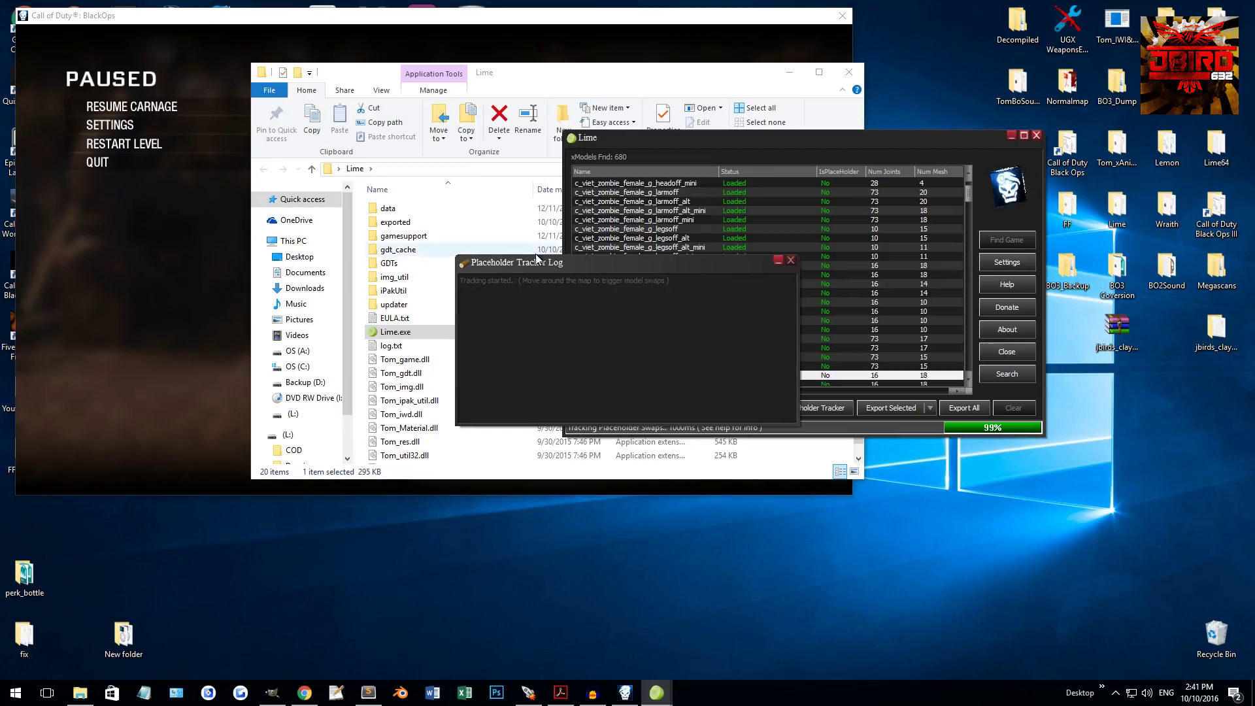
click(112, 239)
key(Escape)
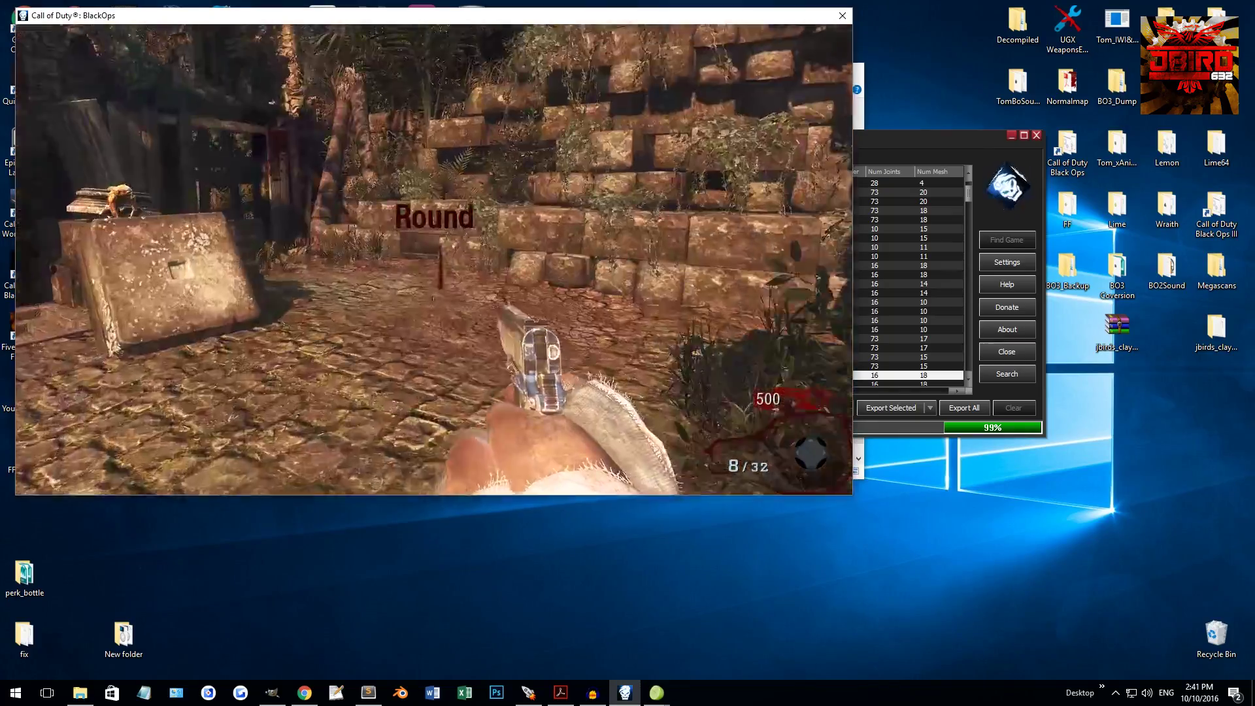
key(1)
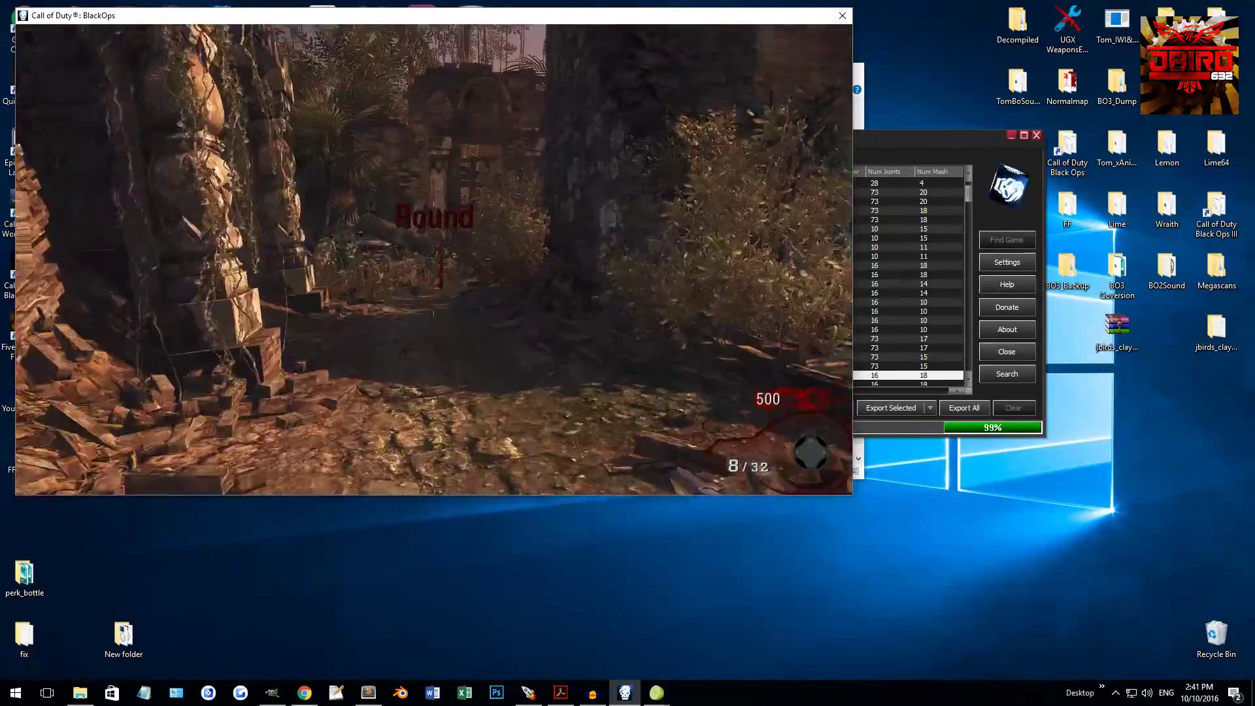
key(w)
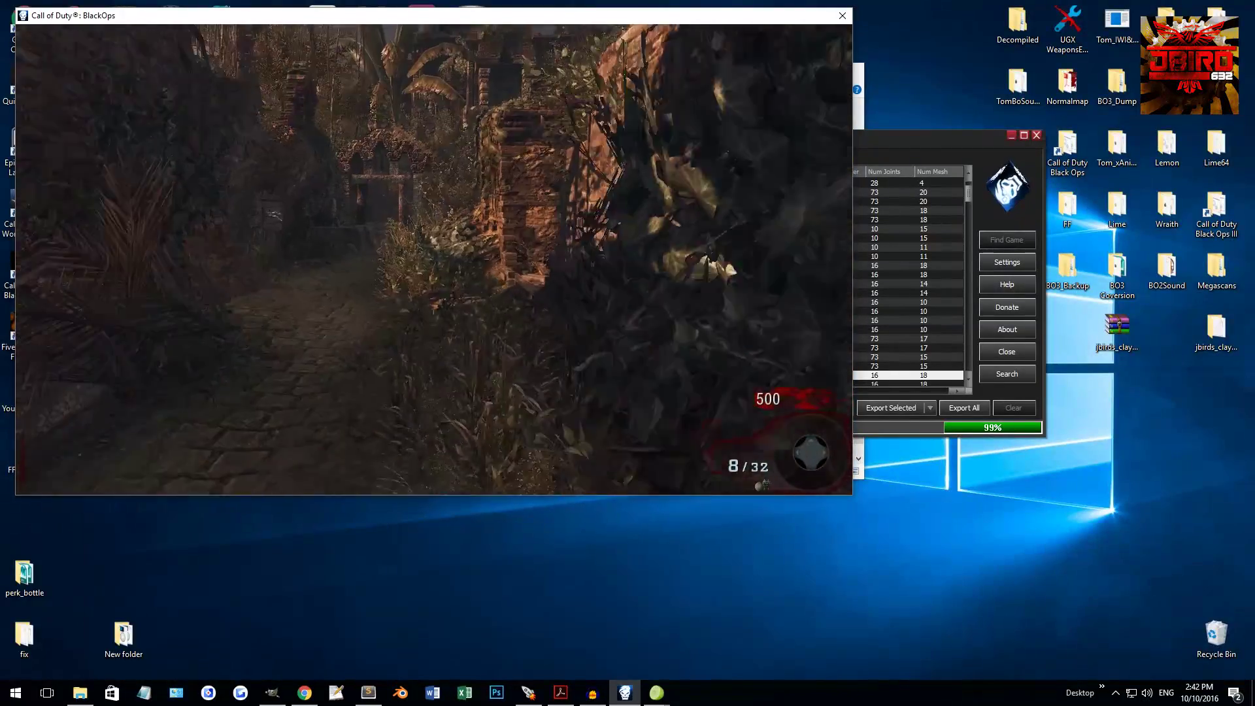
Pause the game, return to Lime and stop the placeholder tracking by closing its log.
key(Escape)
click(930, 144)
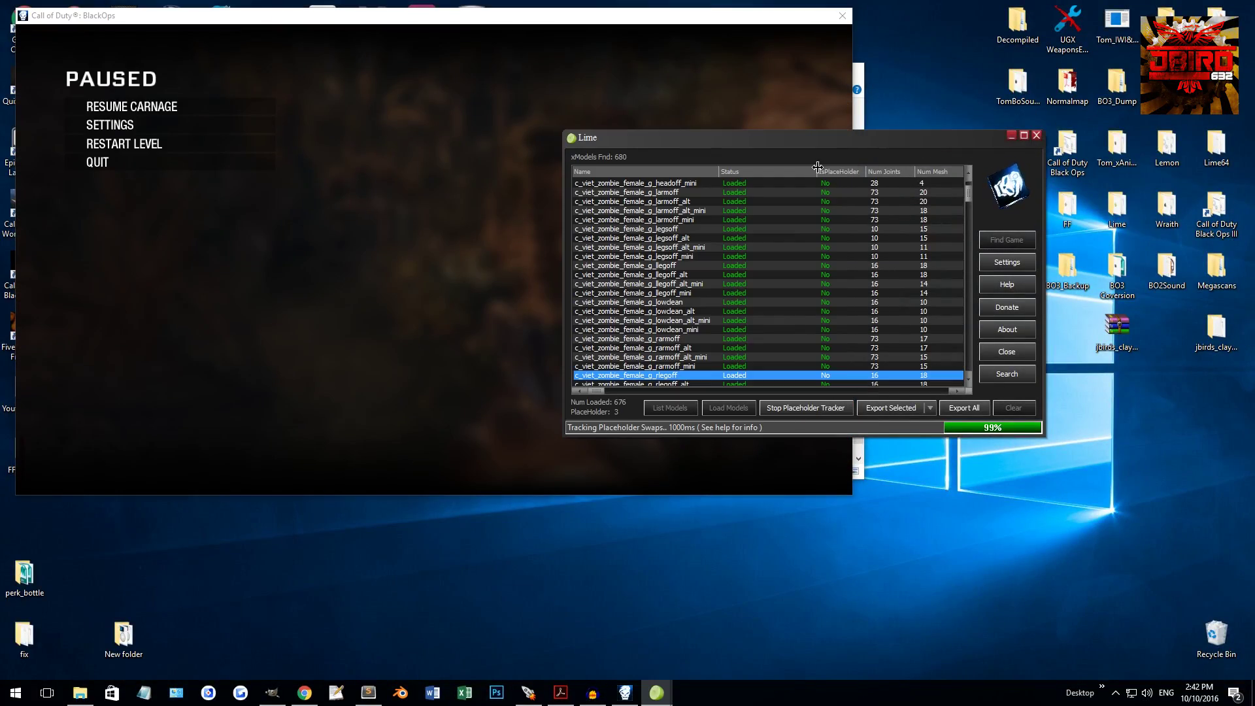
click(696, 617)
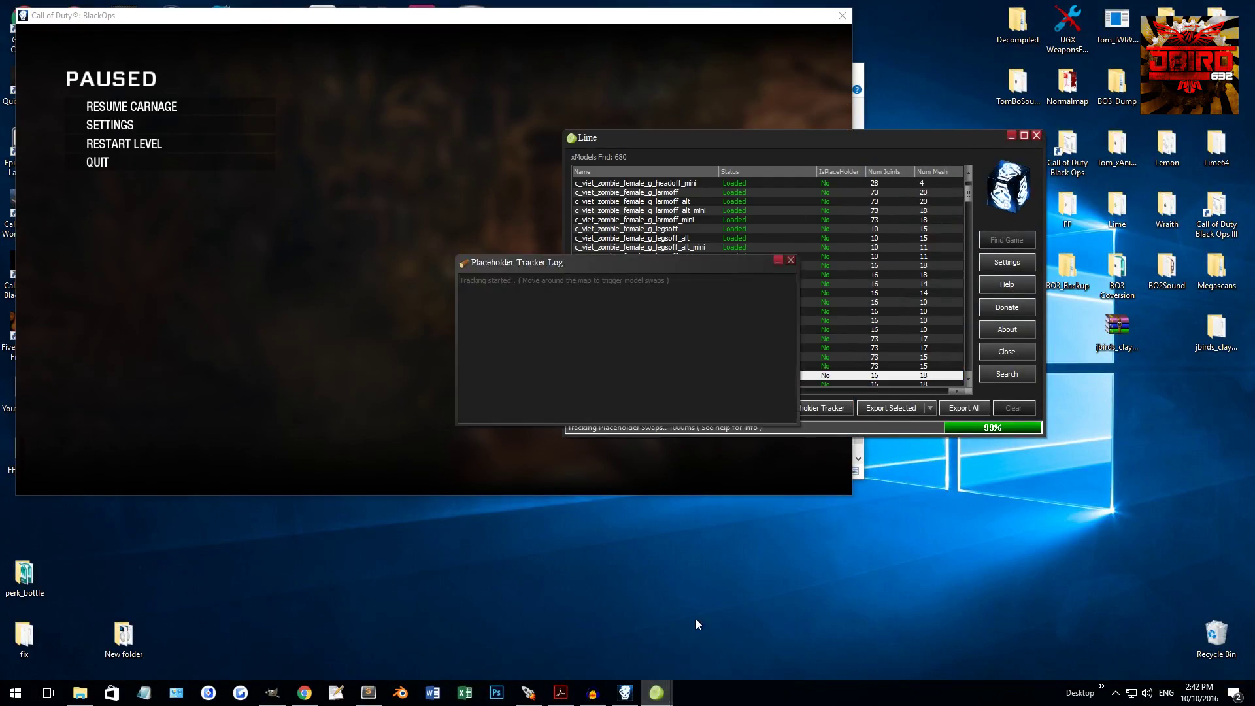
click(791, 260)
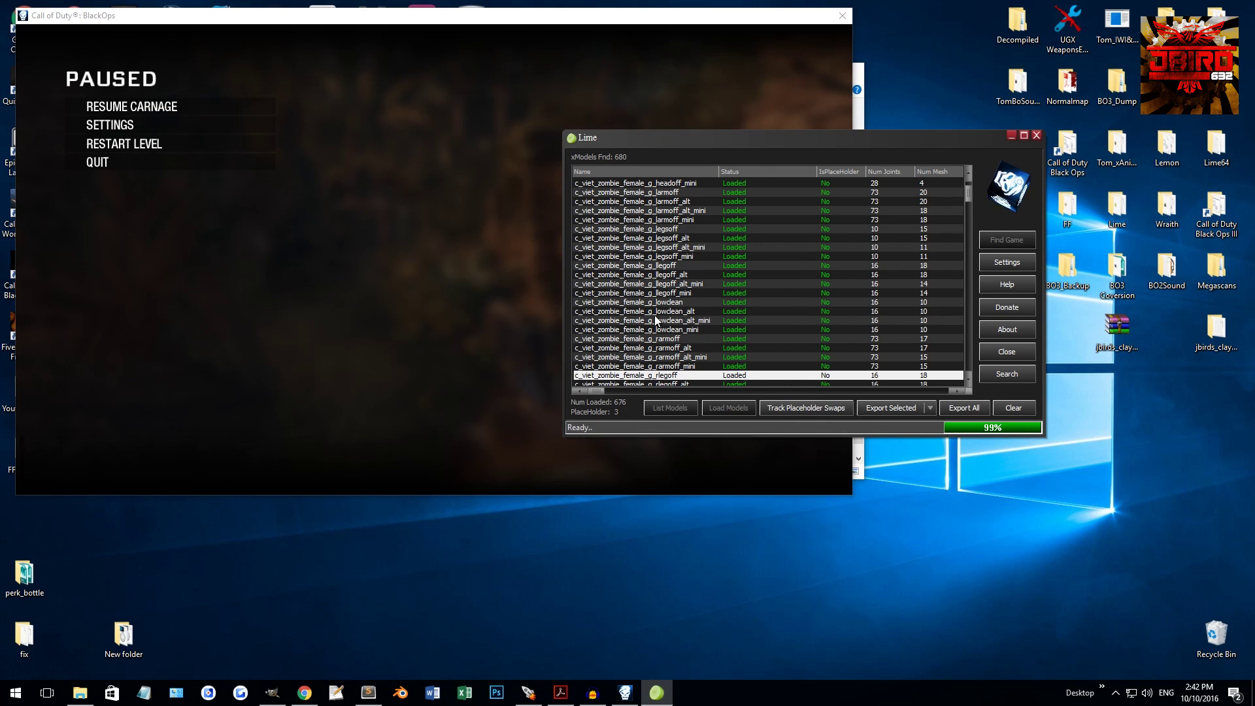
Export the p_ztem_lever model with OBJ export and Add To GDT turned off.
drag(966, 194, 975, 268)
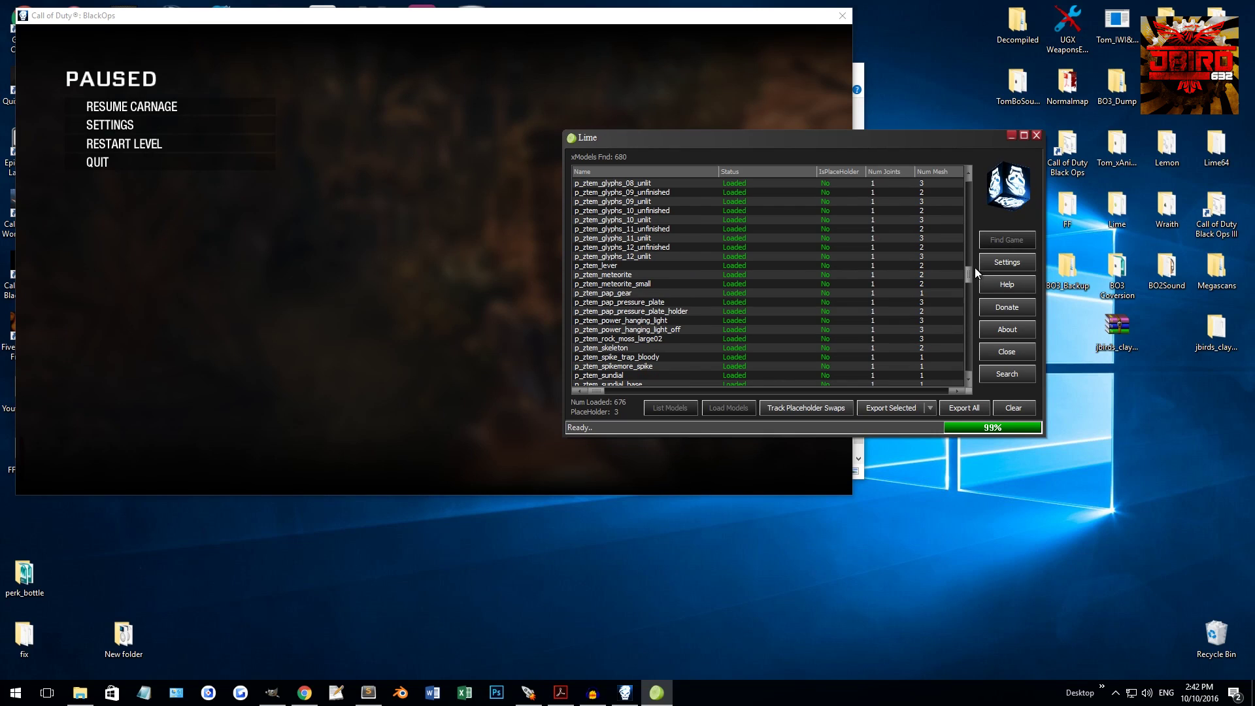
click(637, 257)
click(614, 266)
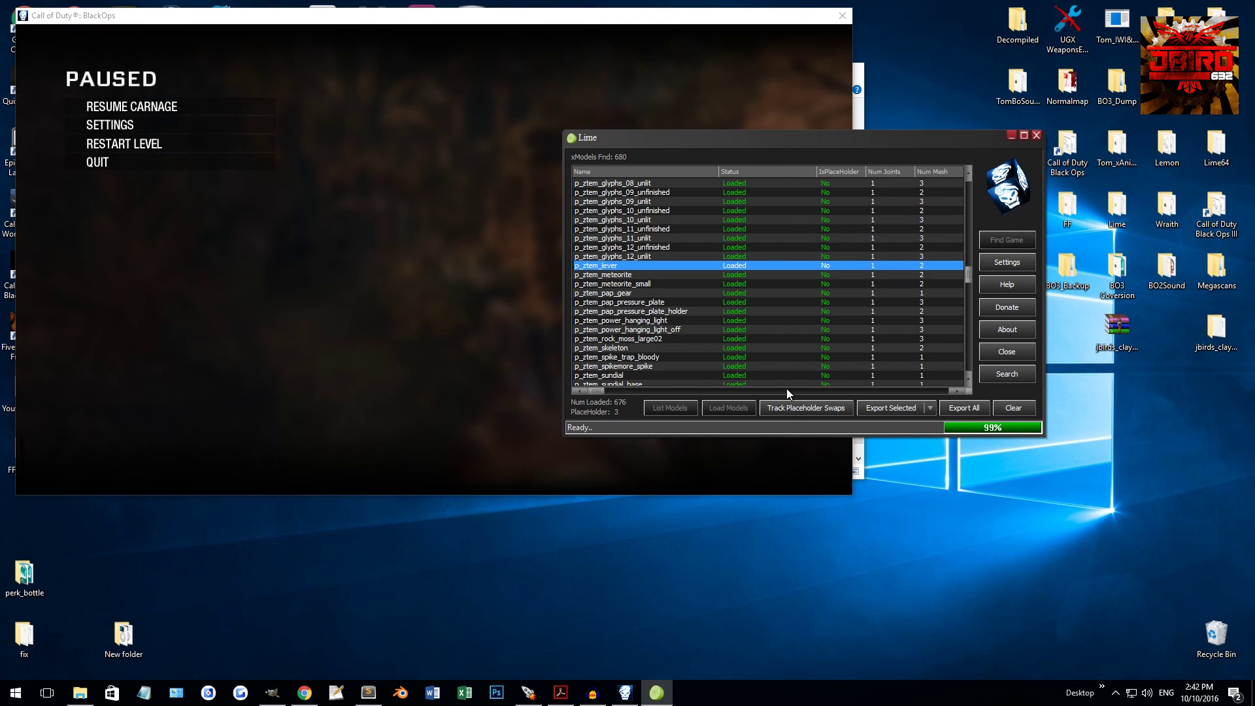
click(931, 410)
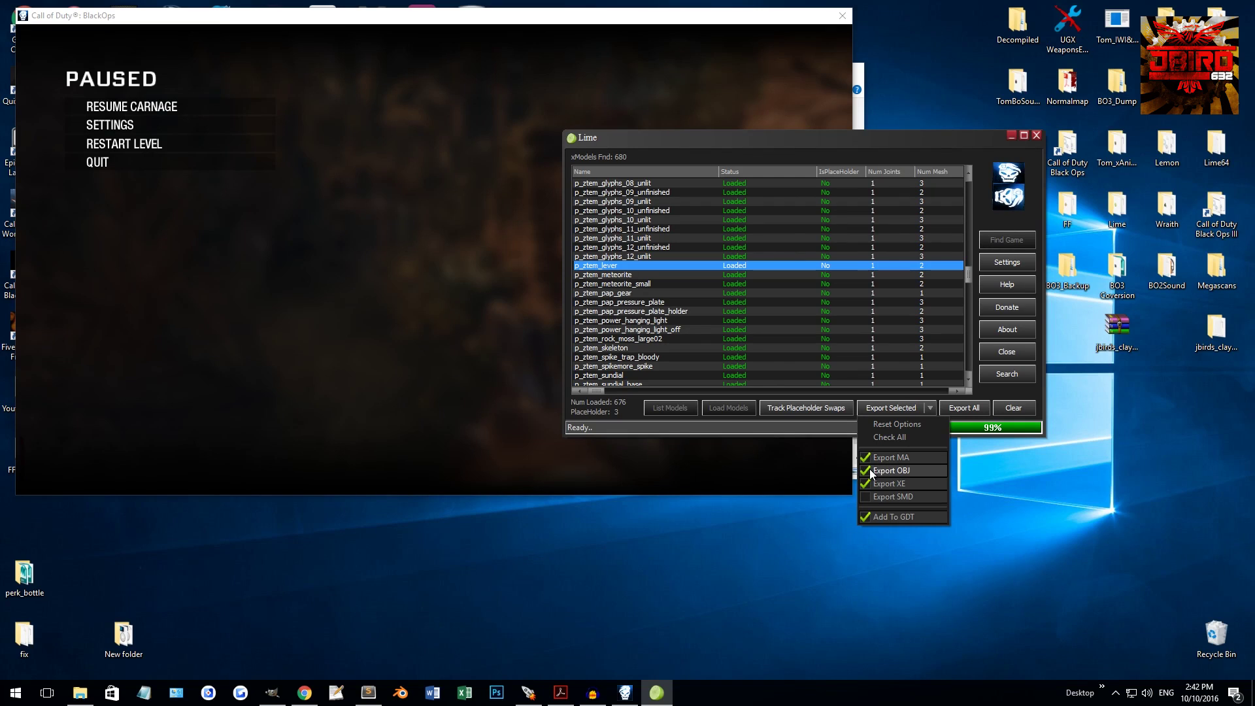
click(867, 471)
click(931, 408)
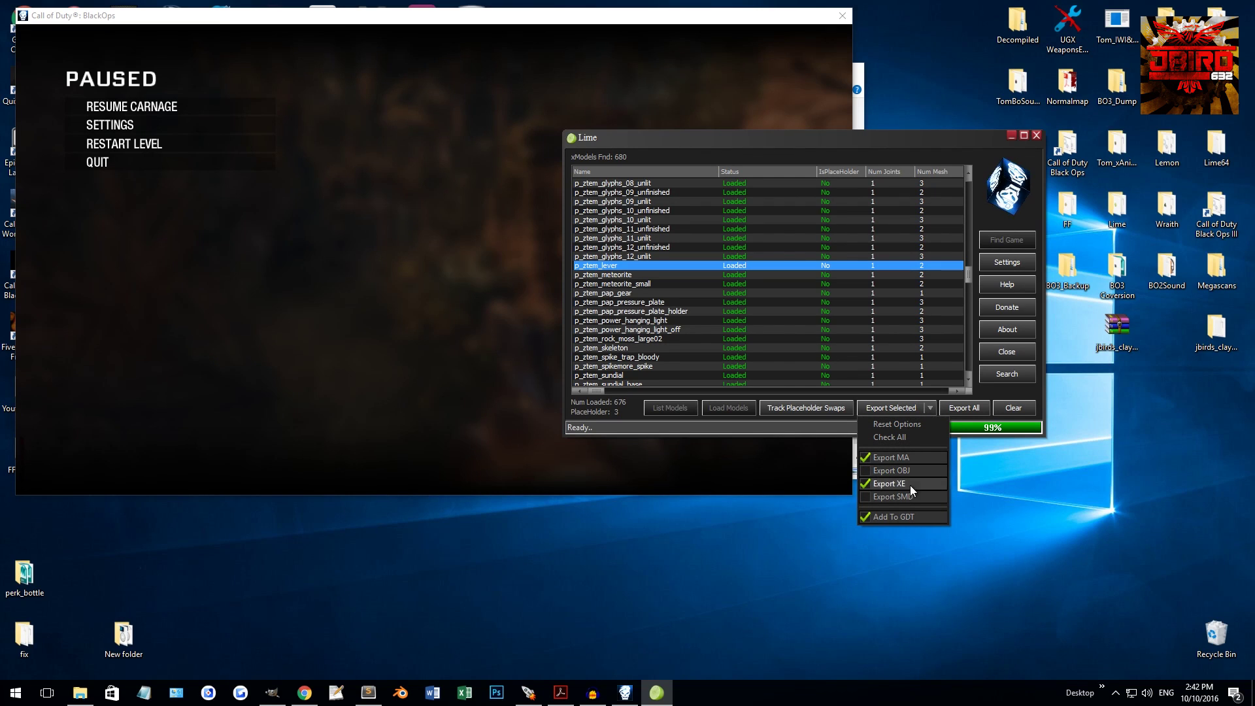
click(865, 516)
click(931, 408)
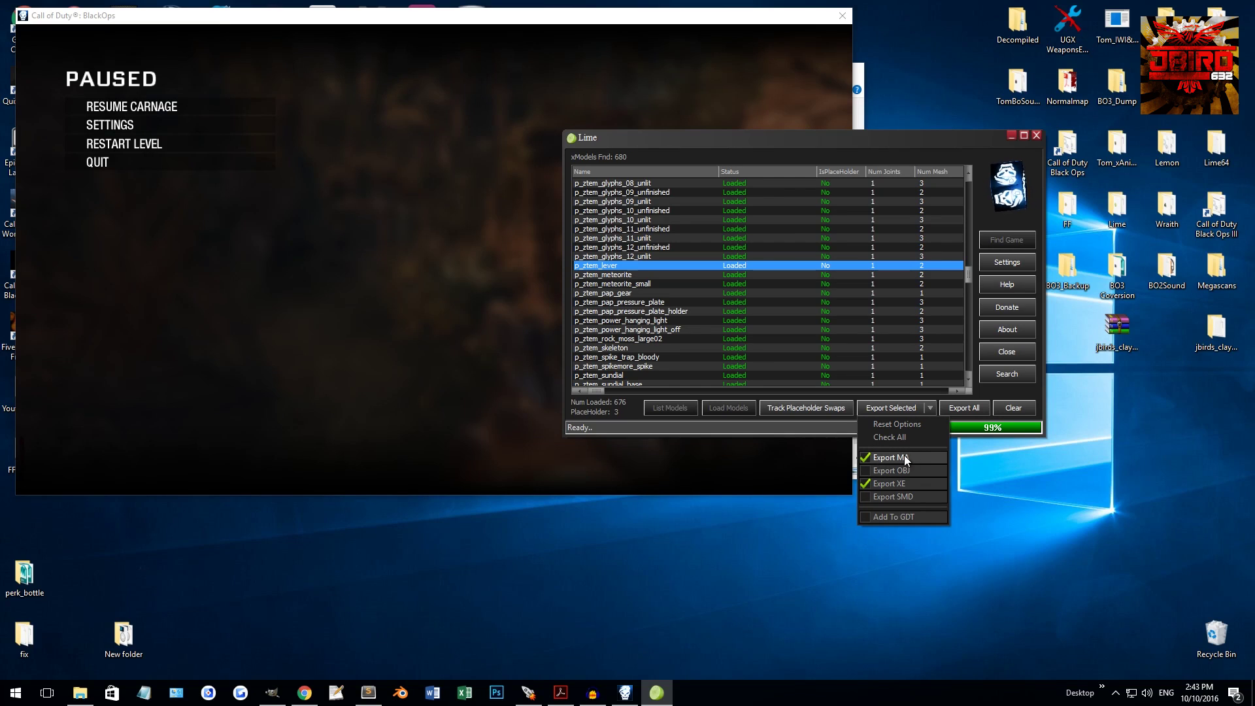
click(892, 406)
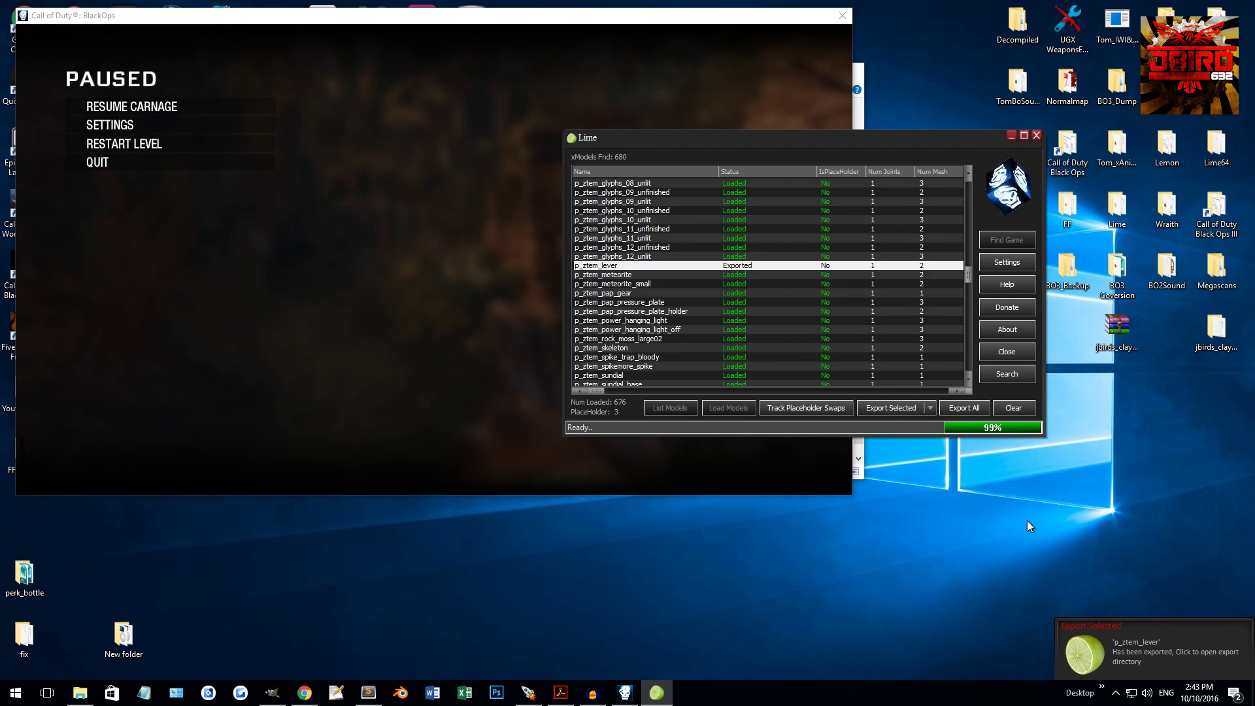
Open Lime's exported folder and close the duplicate folder window.
click(1118, 651)
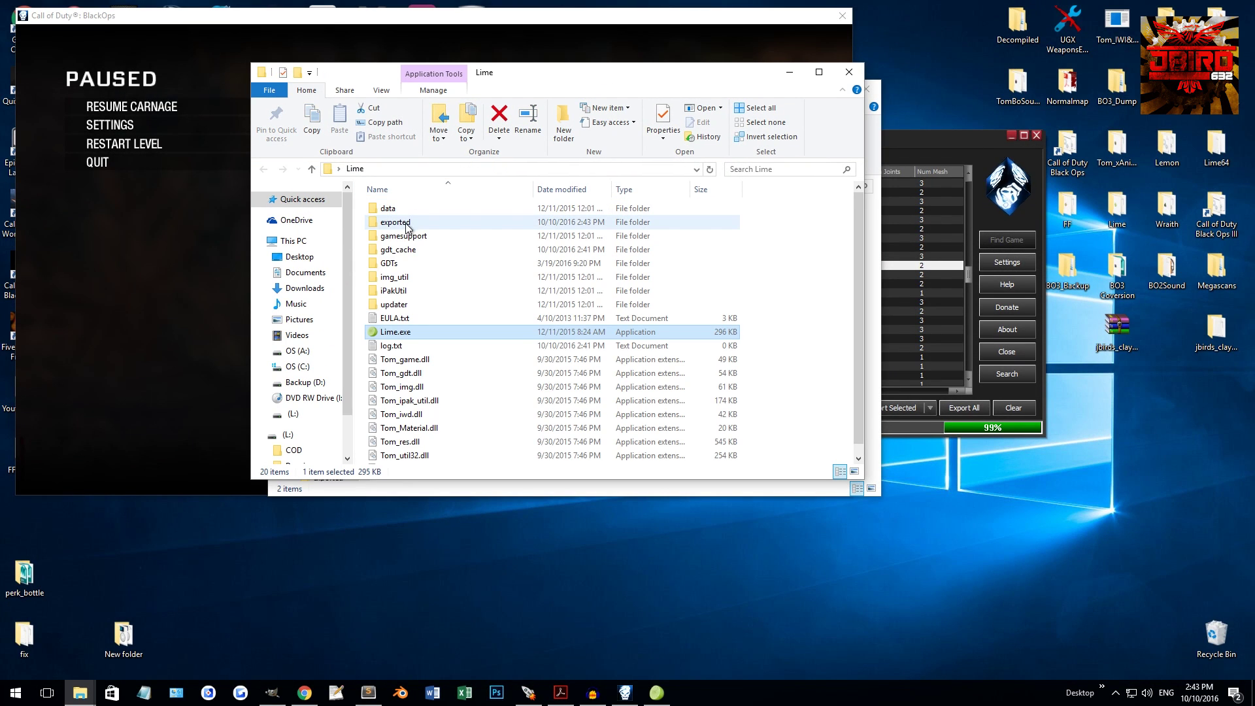
double_click(396, 222)
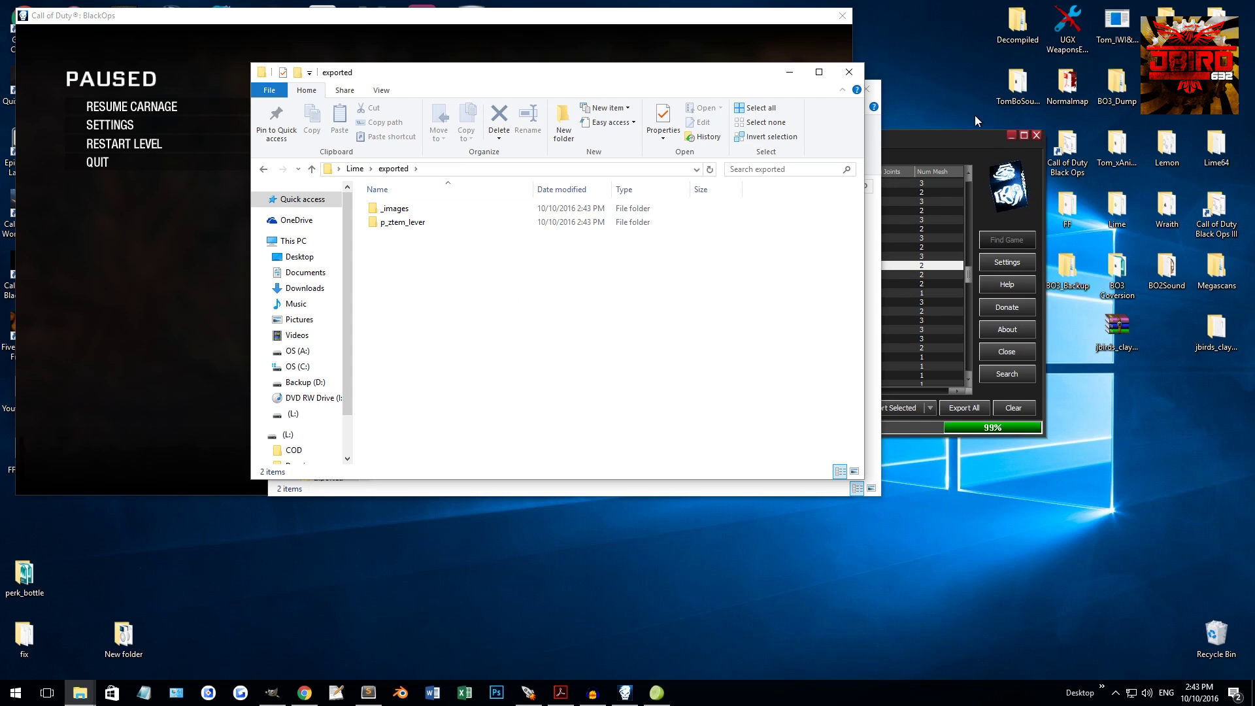
click(848, 72)
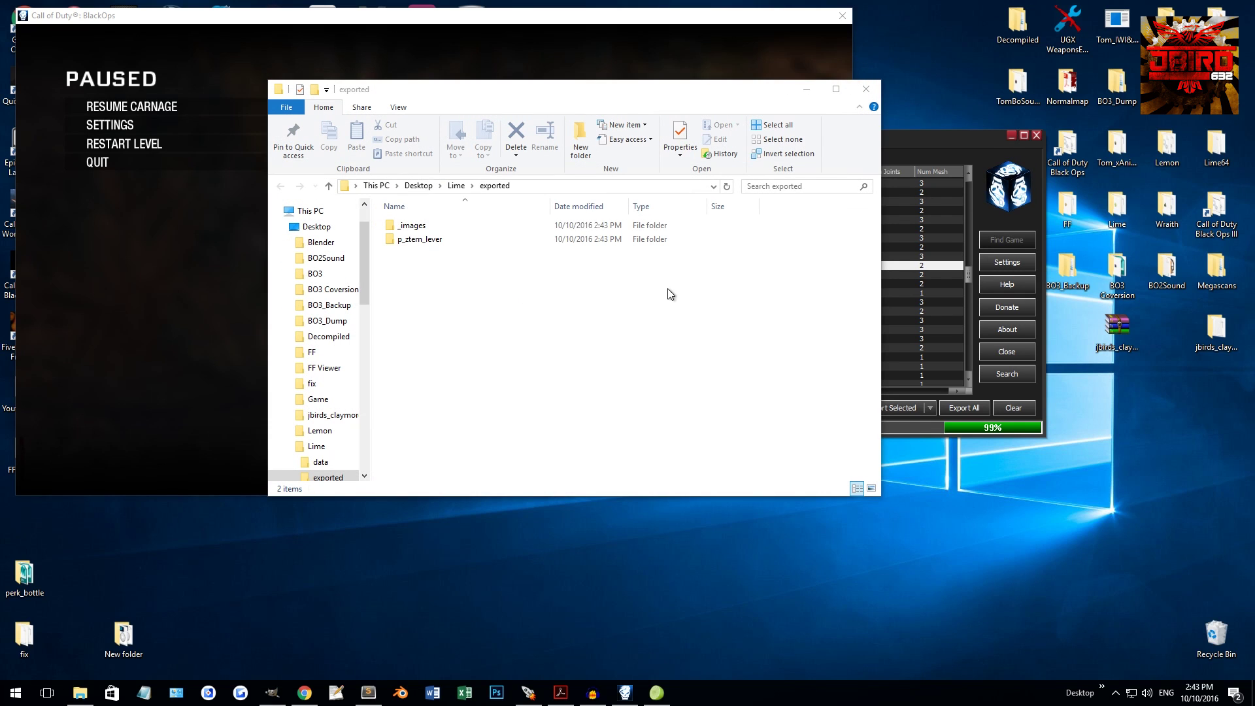
Examine the exported textures in the _images folder and the model files in the p_ztem_lever folder.
double_click(410, 229)
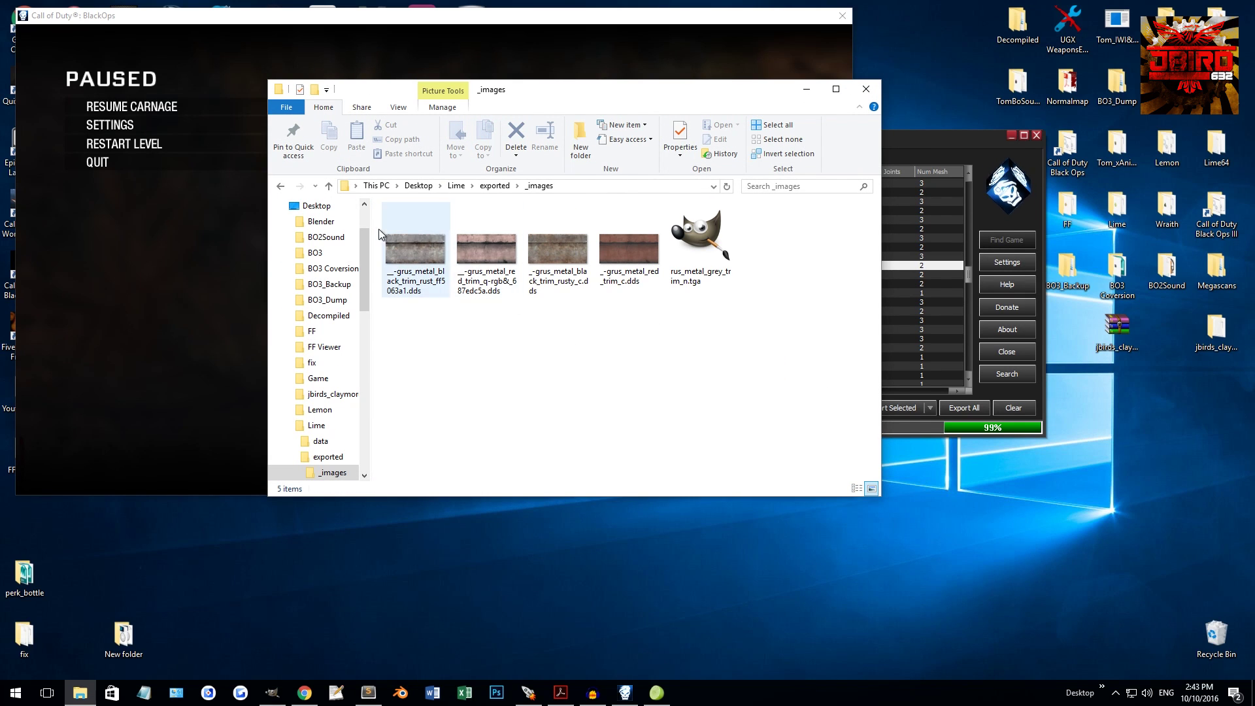
click(420, 297)
click(487, 282)
click(558, 282)
click(638, 281)
click(721, 286)
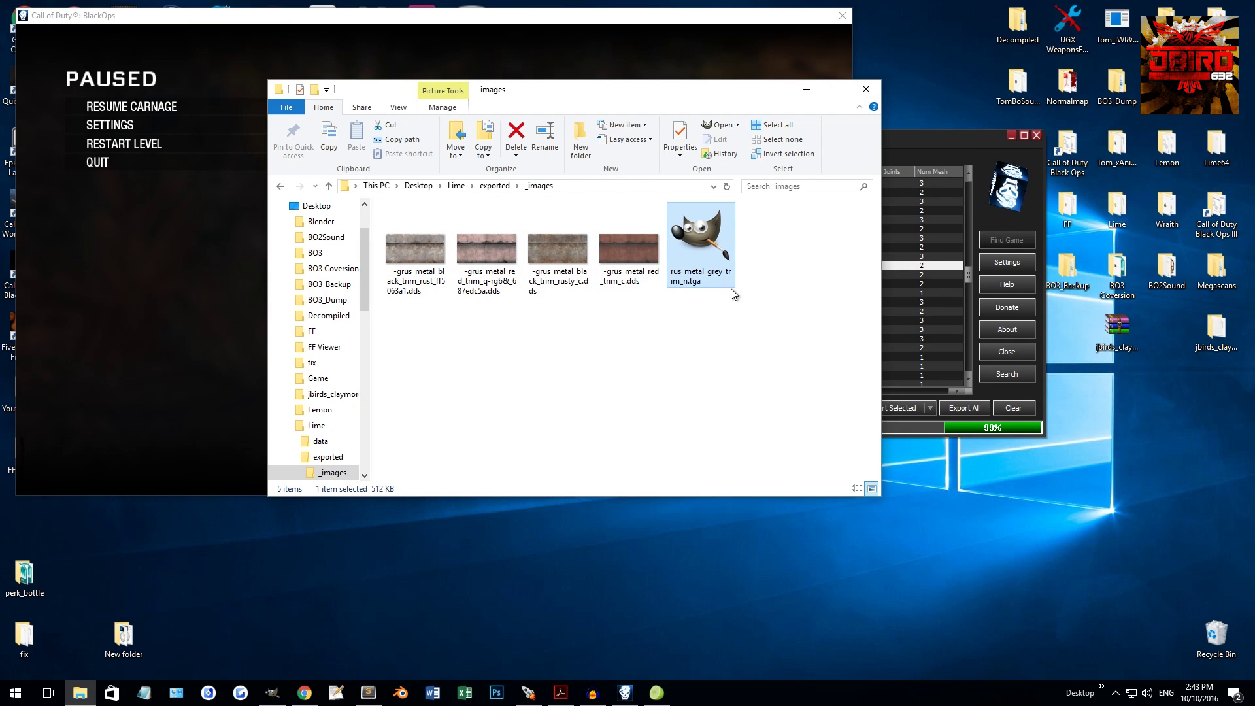
key(alt+Up)
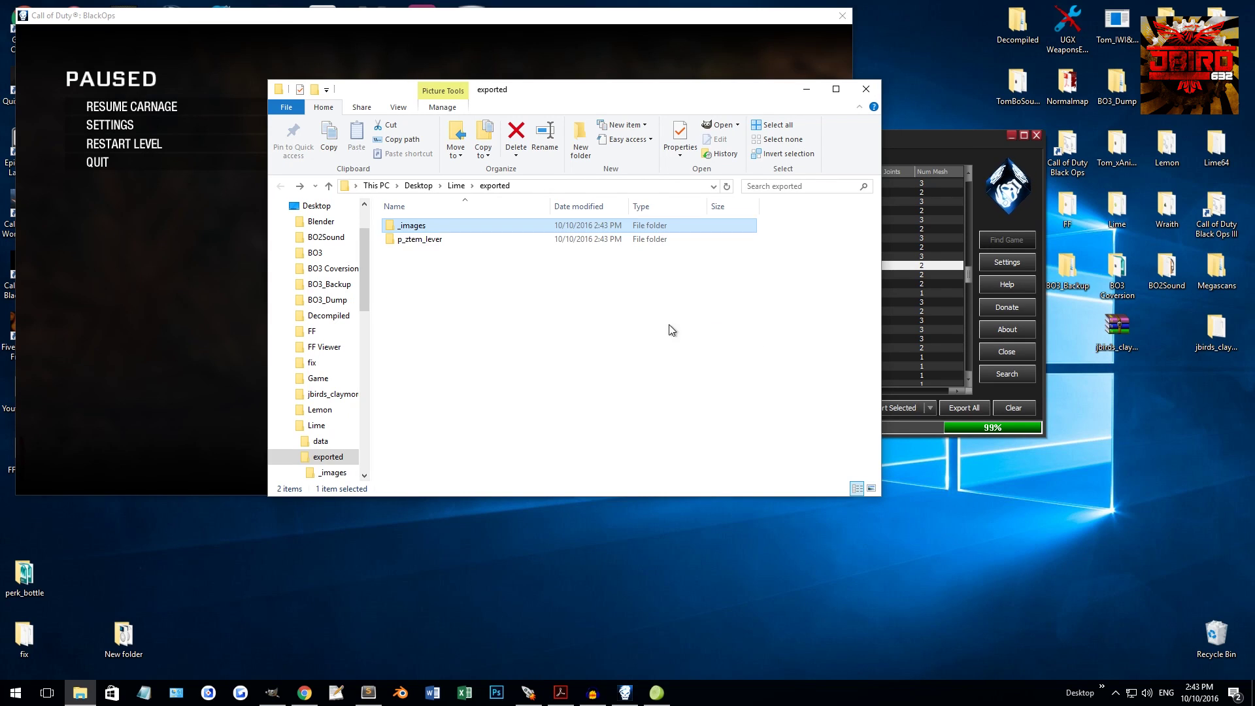
double_click(434, 241)
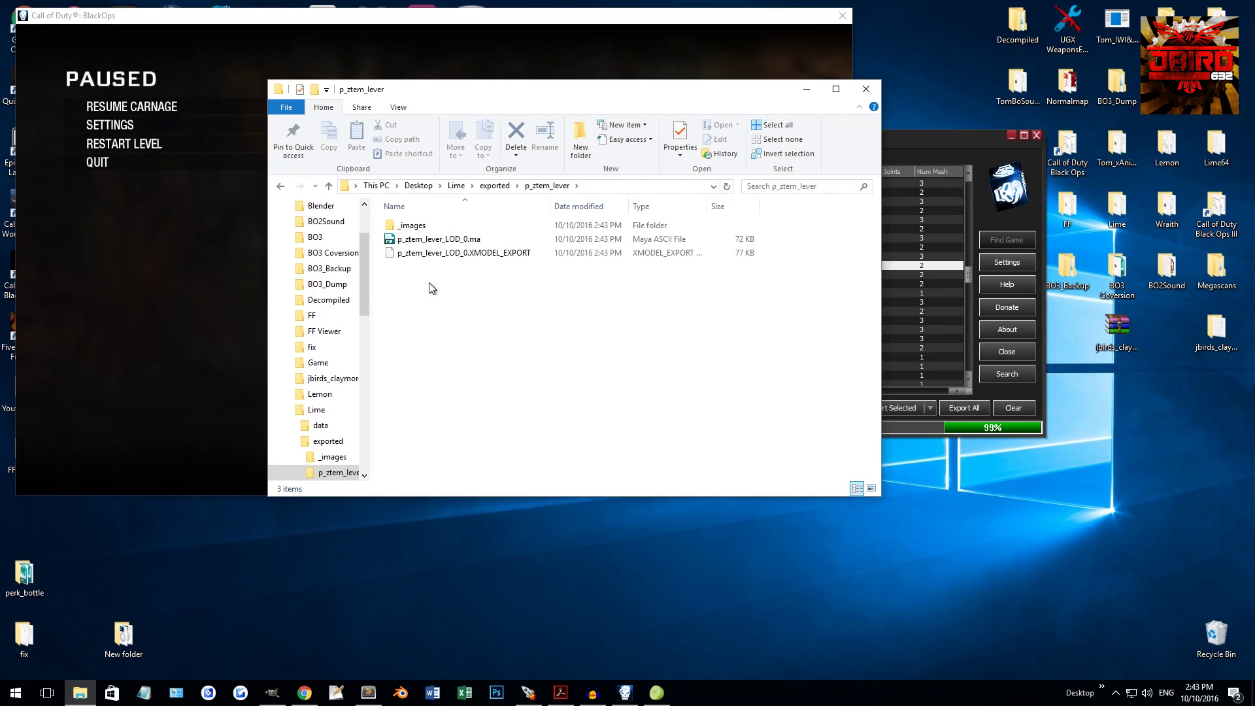
Review Lime's XMODEL_EXPORT and Maya ASCII export settings, and leave the settings without saving.
click(997, 267)
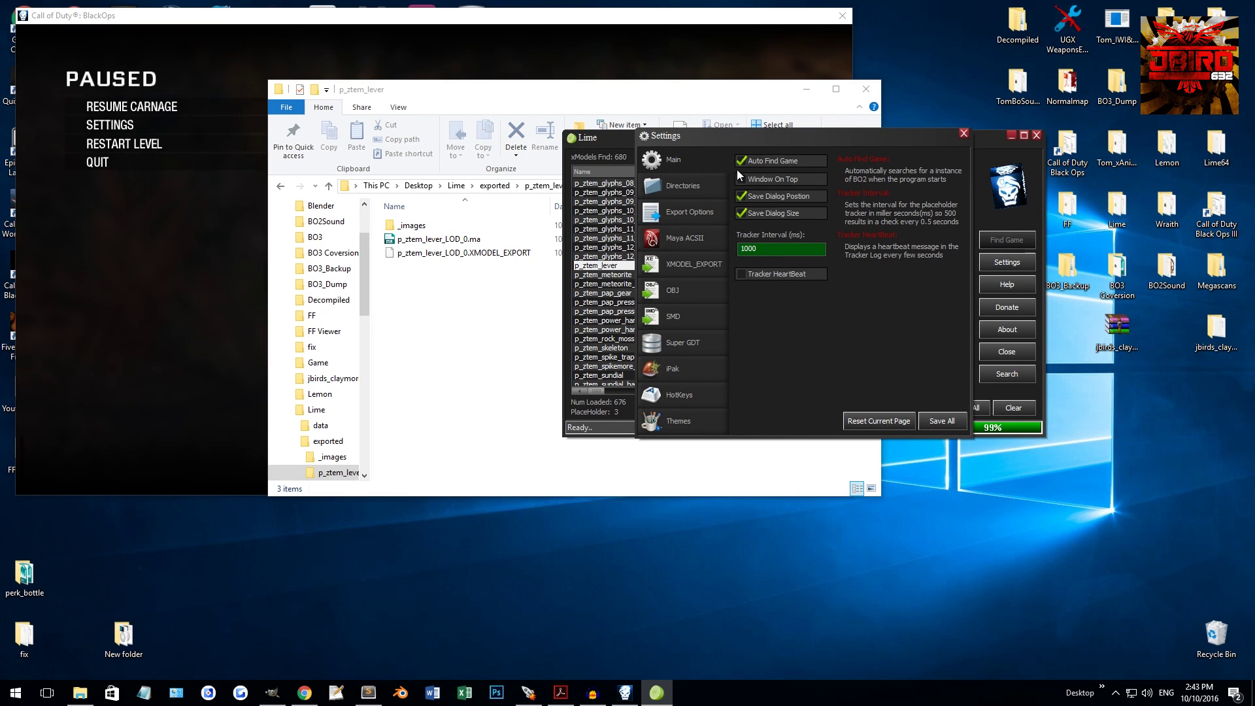
click(692, 265)
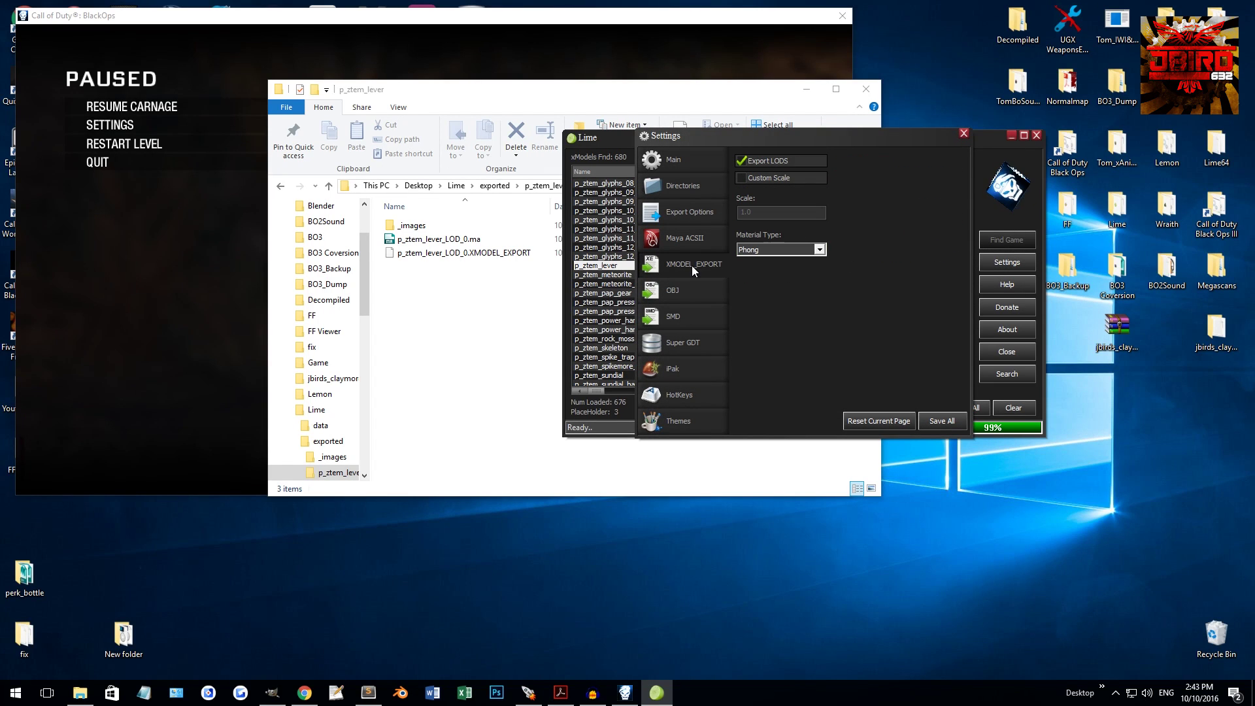
click(669, 239)
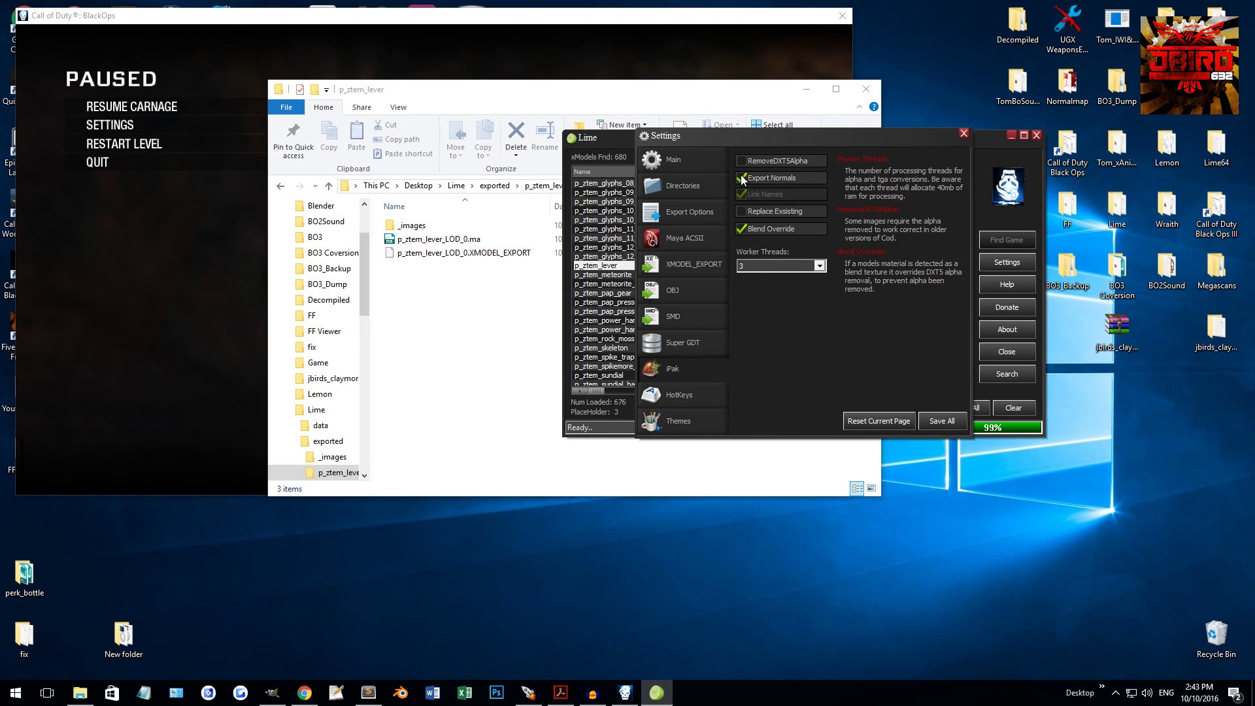
click(684, 265)
click(678, 235)
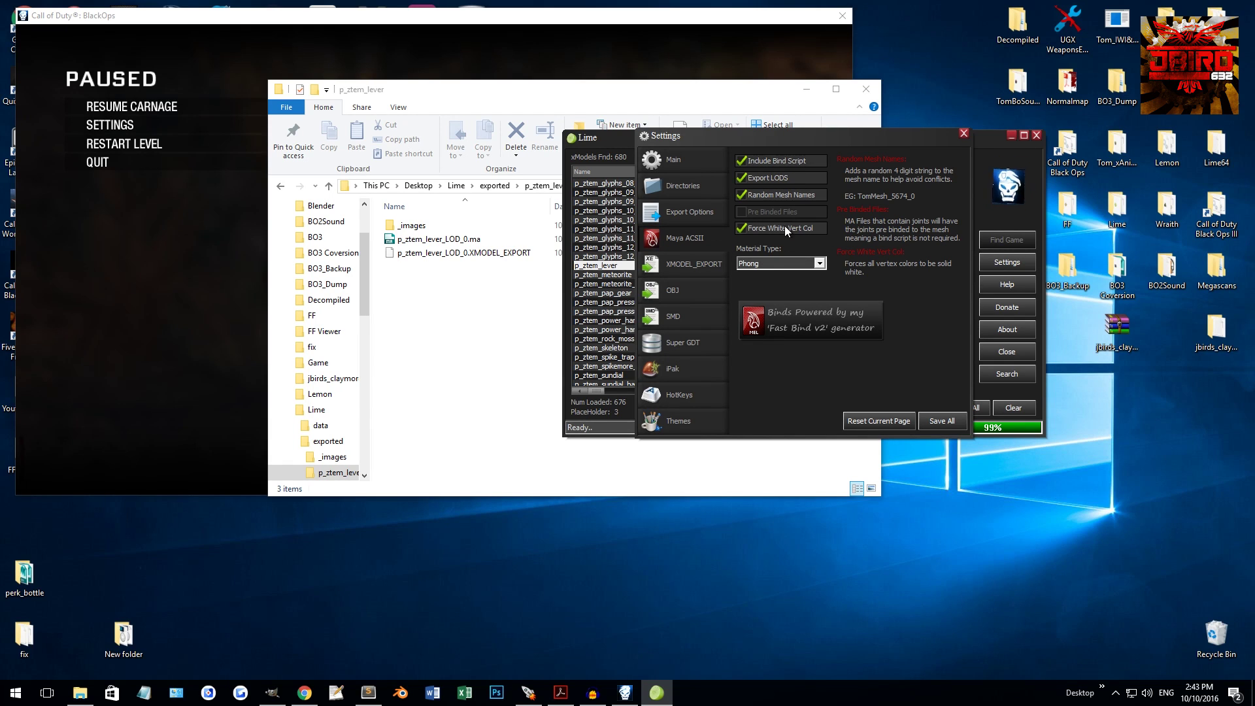
click(963, 133)
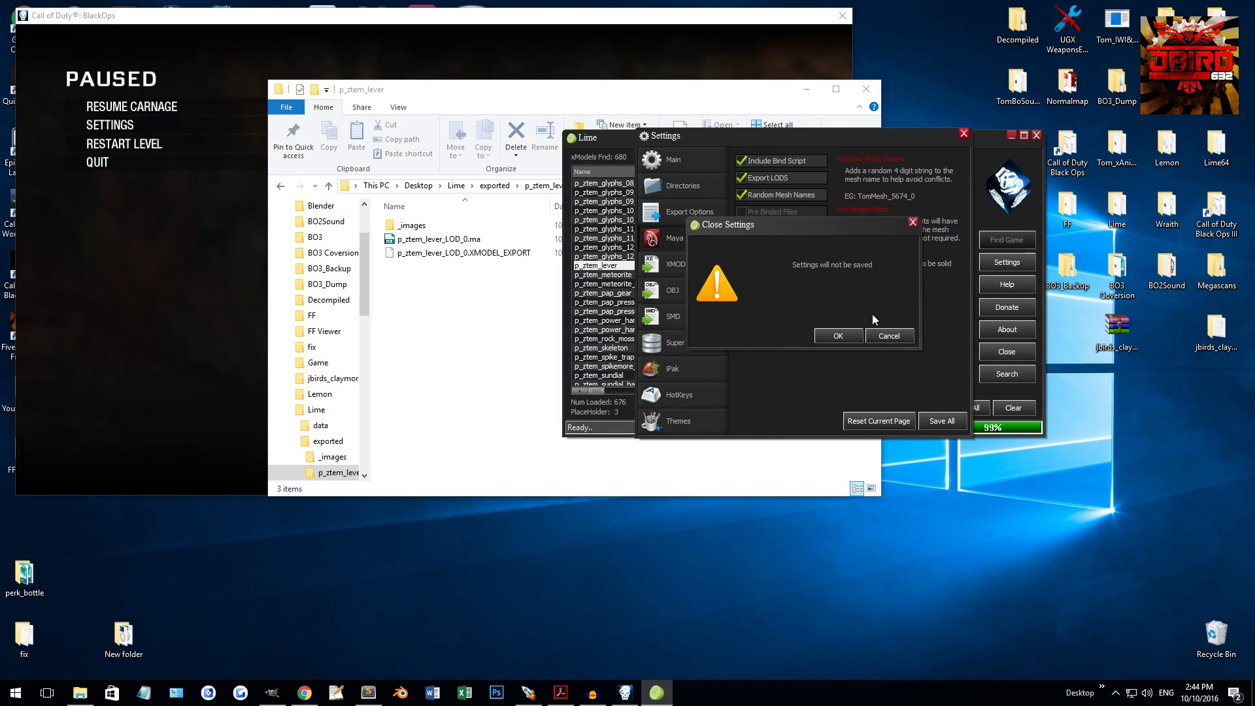
click(844, 336)
click(413, 395)
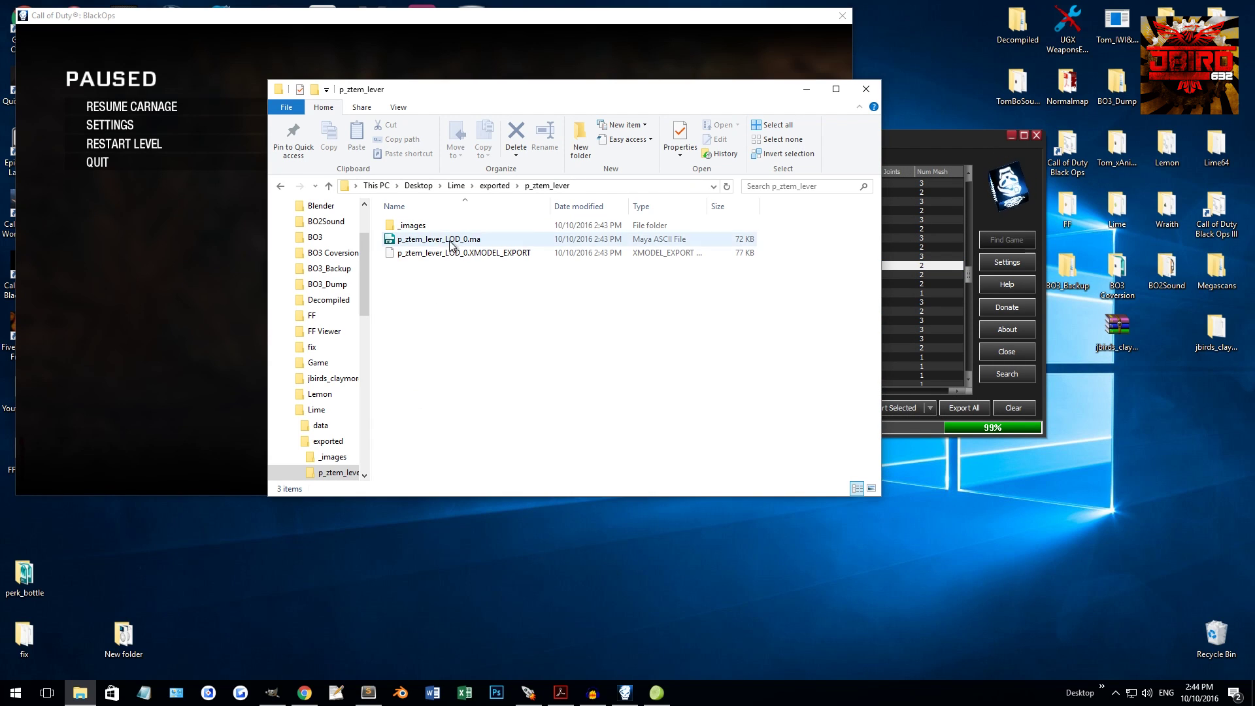
Close Black Ops and Lime, and open the exported p_ztem_lever_LOD_0.ma file in Maya.
click(842, 16)
click(1035, 135)
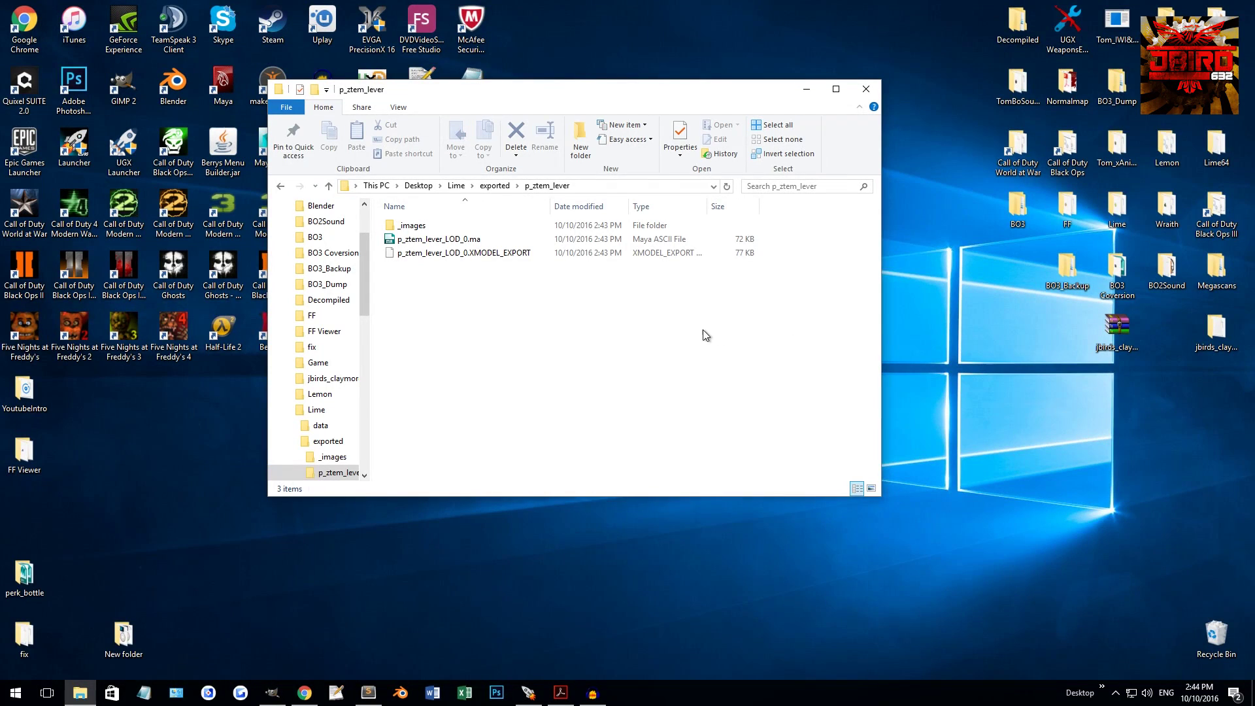
double_click(443, 240)
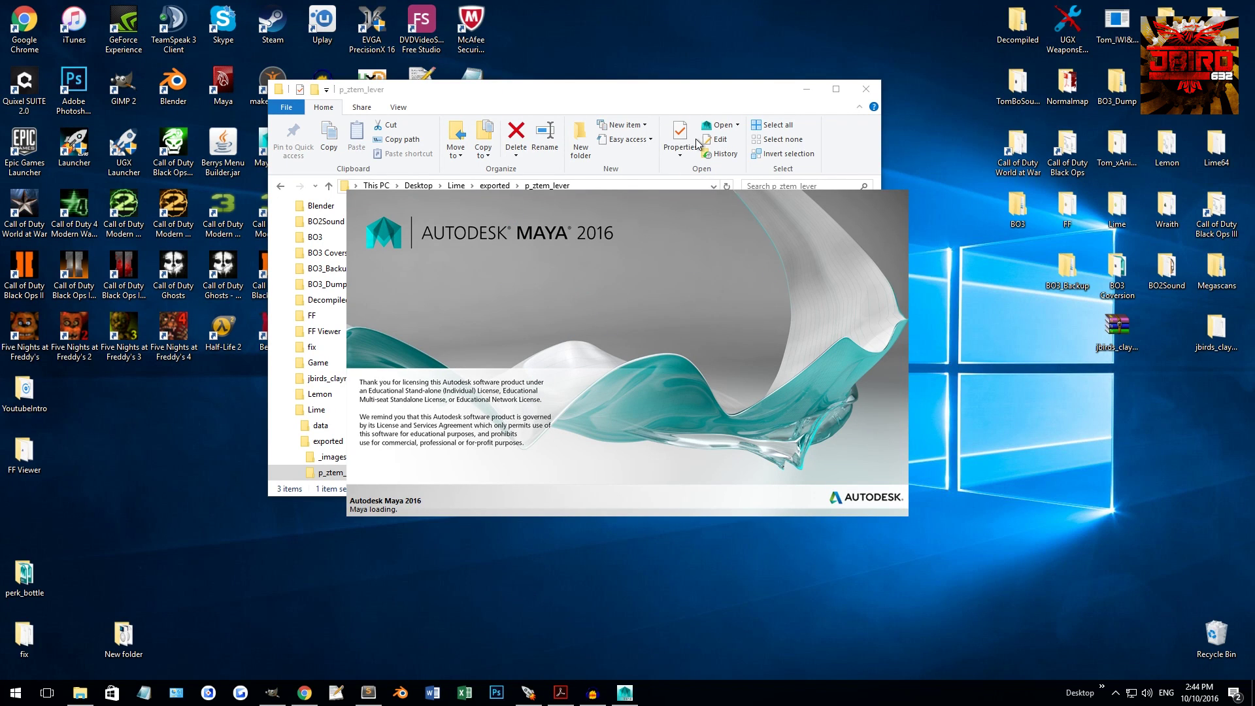
Look over the exported _images folder, the Maya file and the XMODEL_EXPORT file in the p_ztem_lever folder.
click(688, 102)
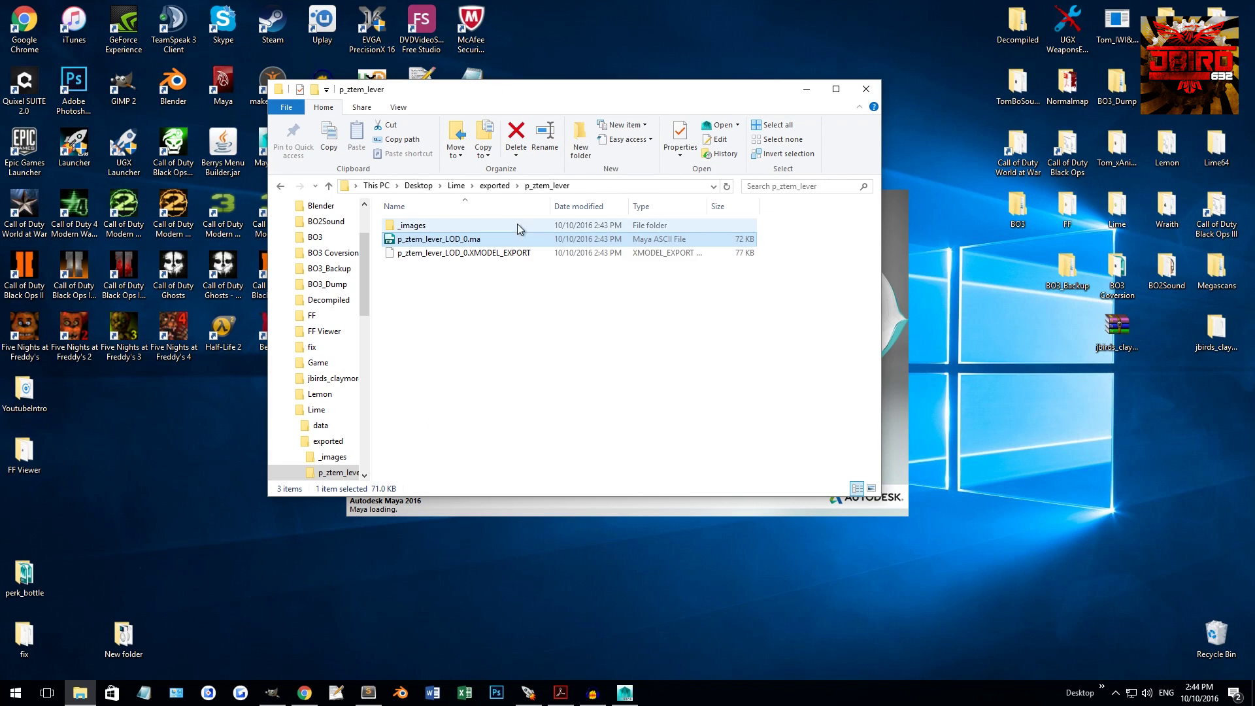
double_click(453, 225)
key(alt+Left)
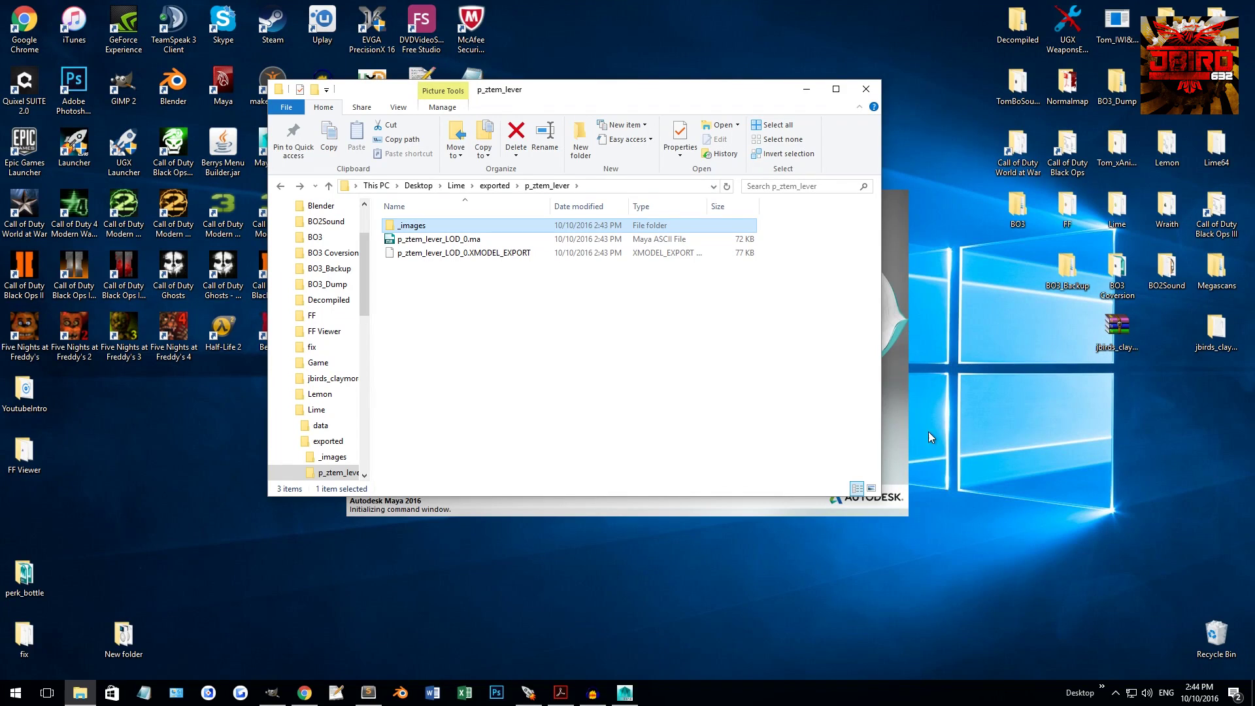
click(487, 239)
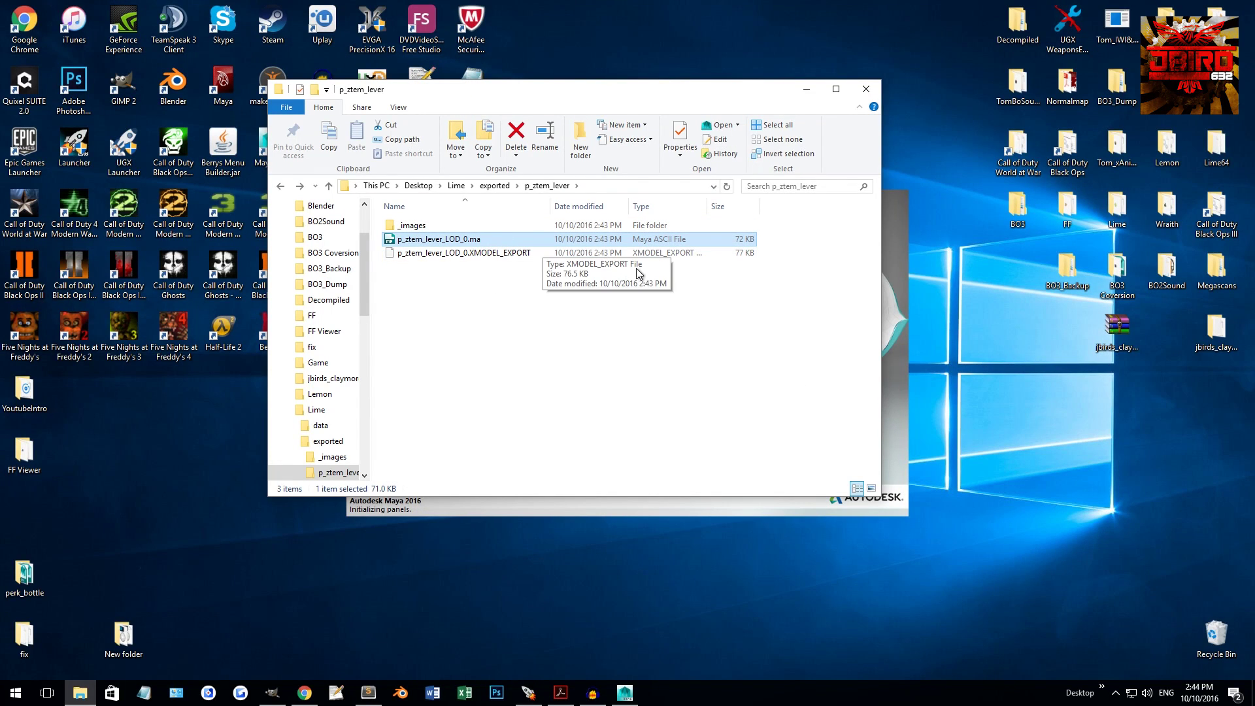
click(481, 254)
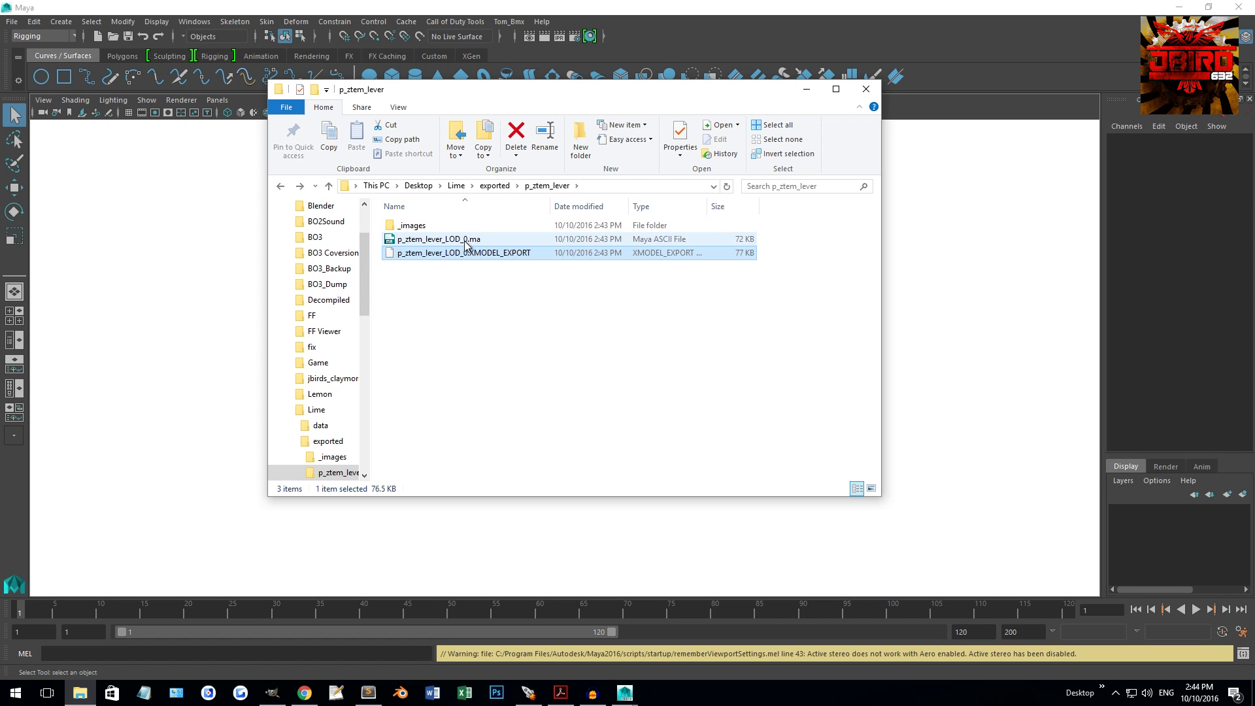
click(481, 342)
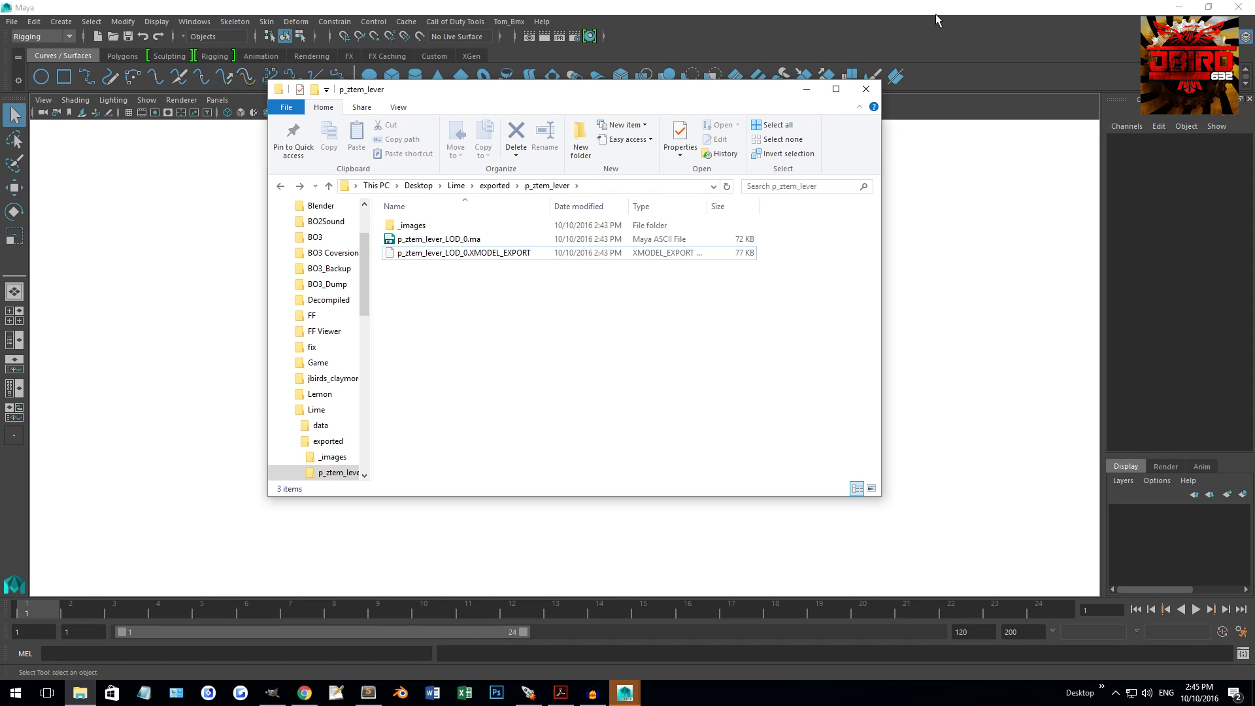
Move the export folder window aside in Maya and show the Outliner beside the perspective view of the lever.
click(17, 336)
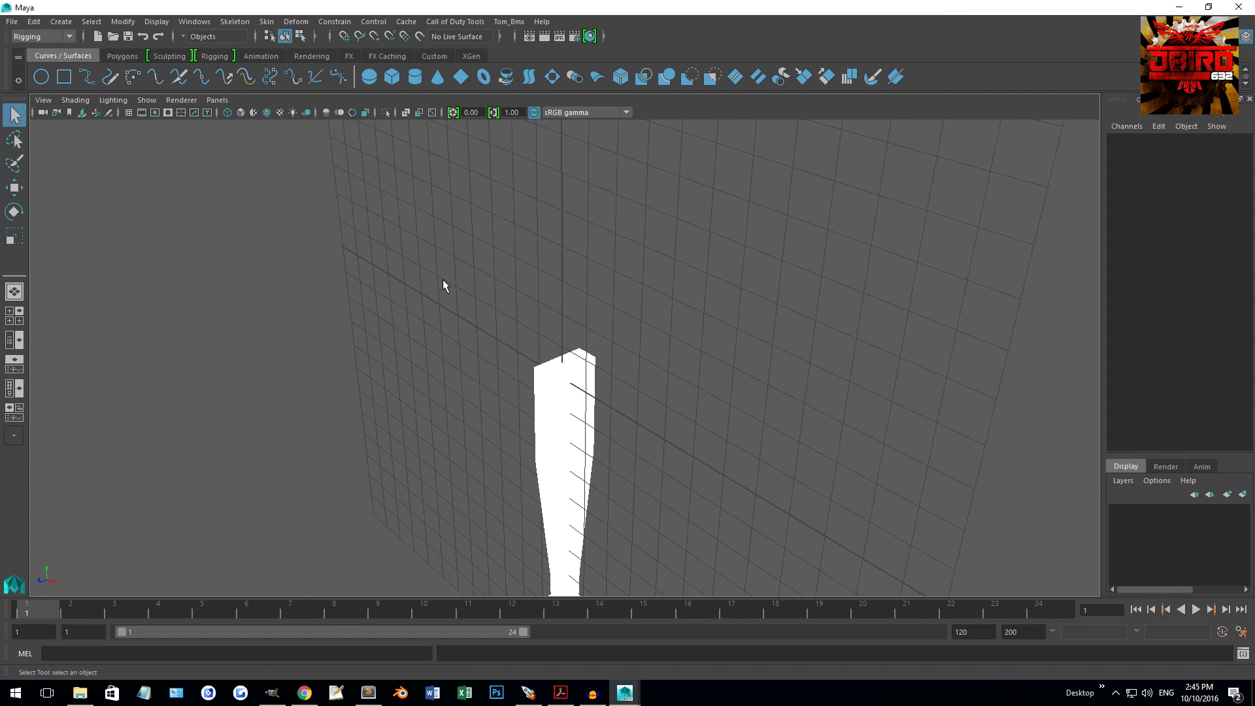
alt+drag(571, 364, 540, 347)
click(80, 693)
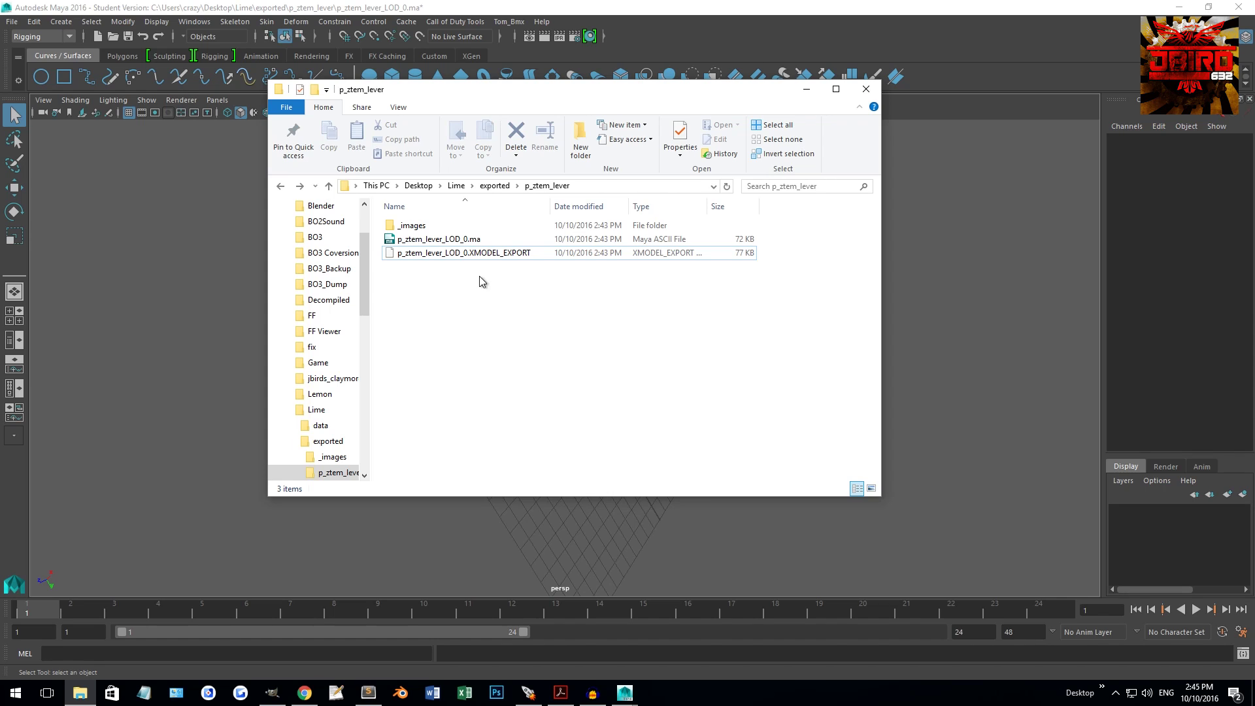
drag(586, 95, 890, 152)
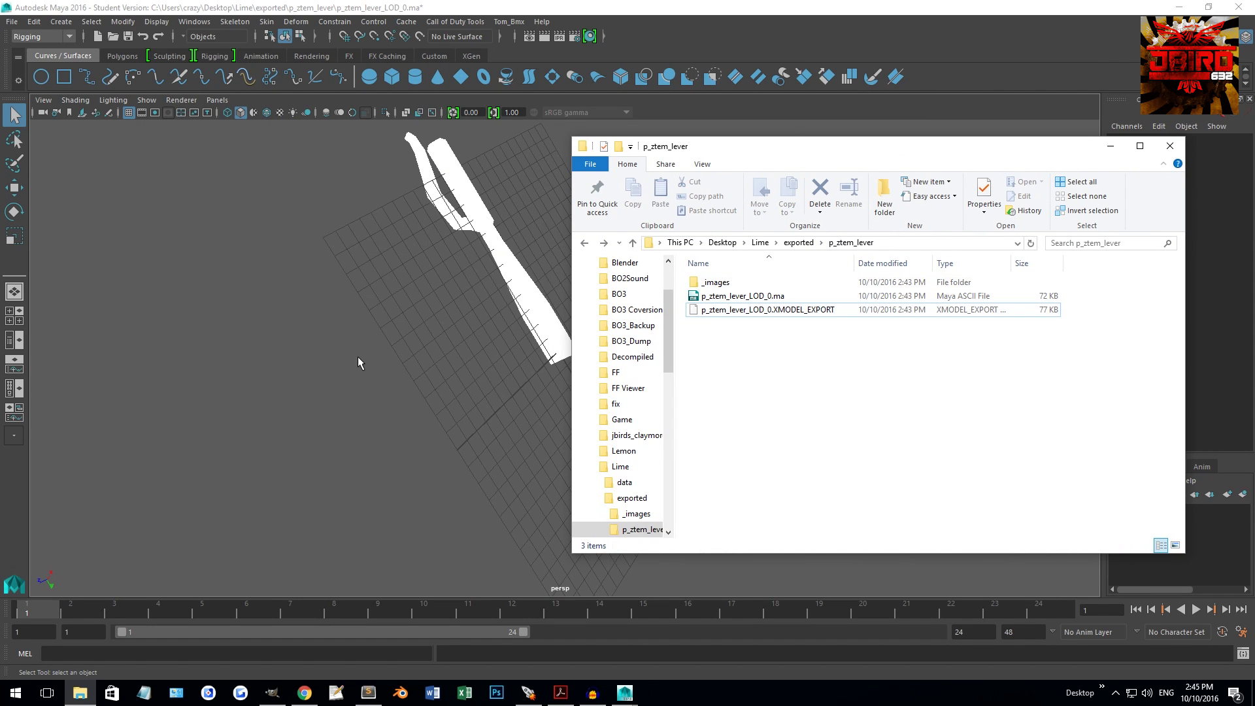
click(10, 340)
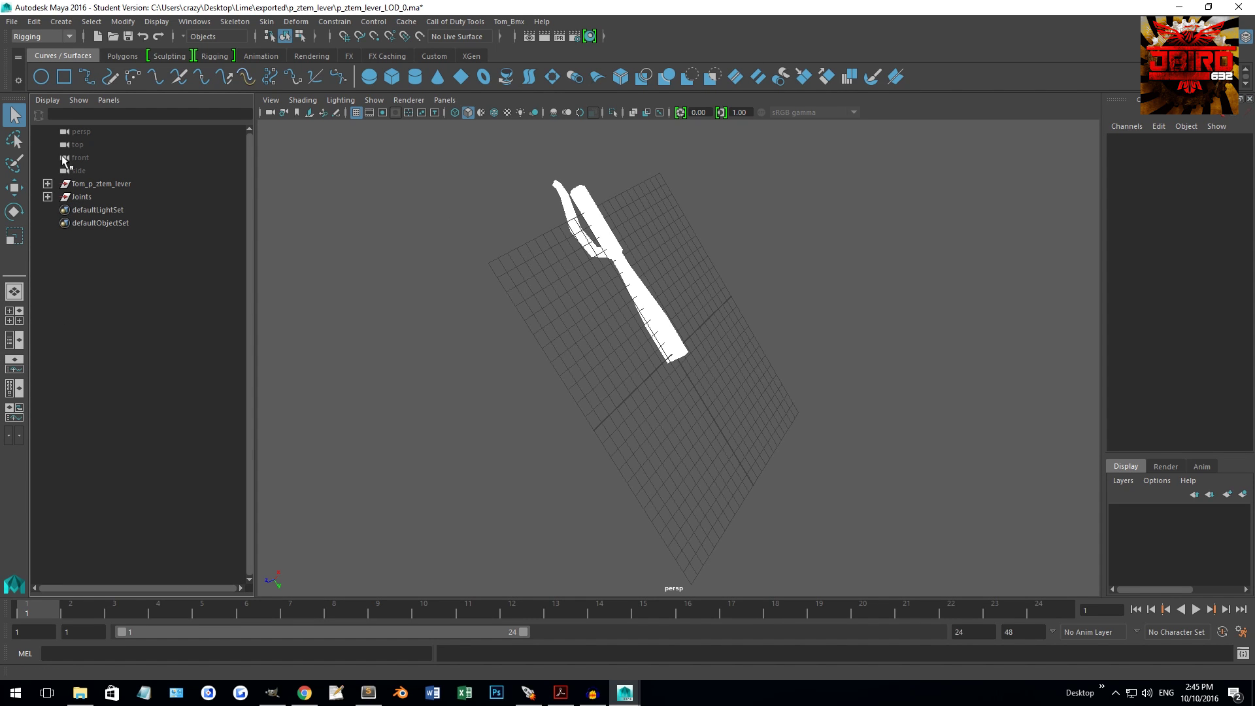
Open the Outliner in a separate window, close it, and restore the combined Outliner and perspective layout.
click(194, 22)
mouse_move(225, 94)
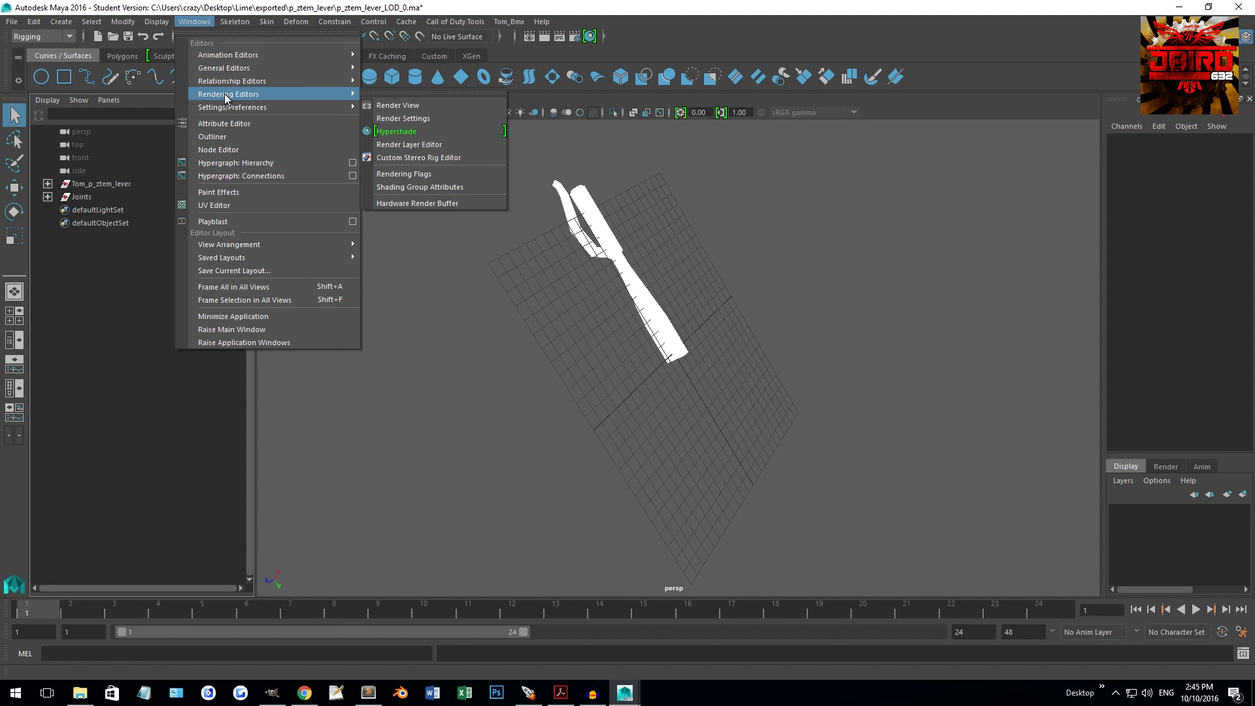
mouse_move(237, 68)
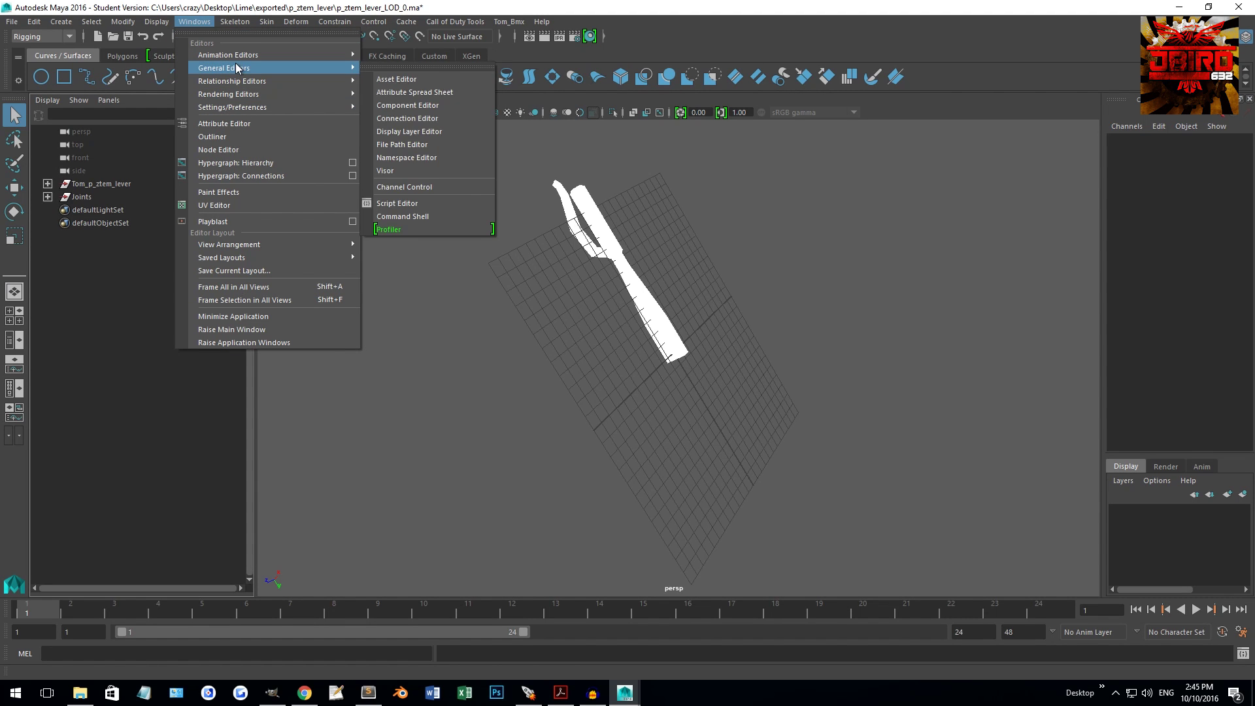
click(228, 137)
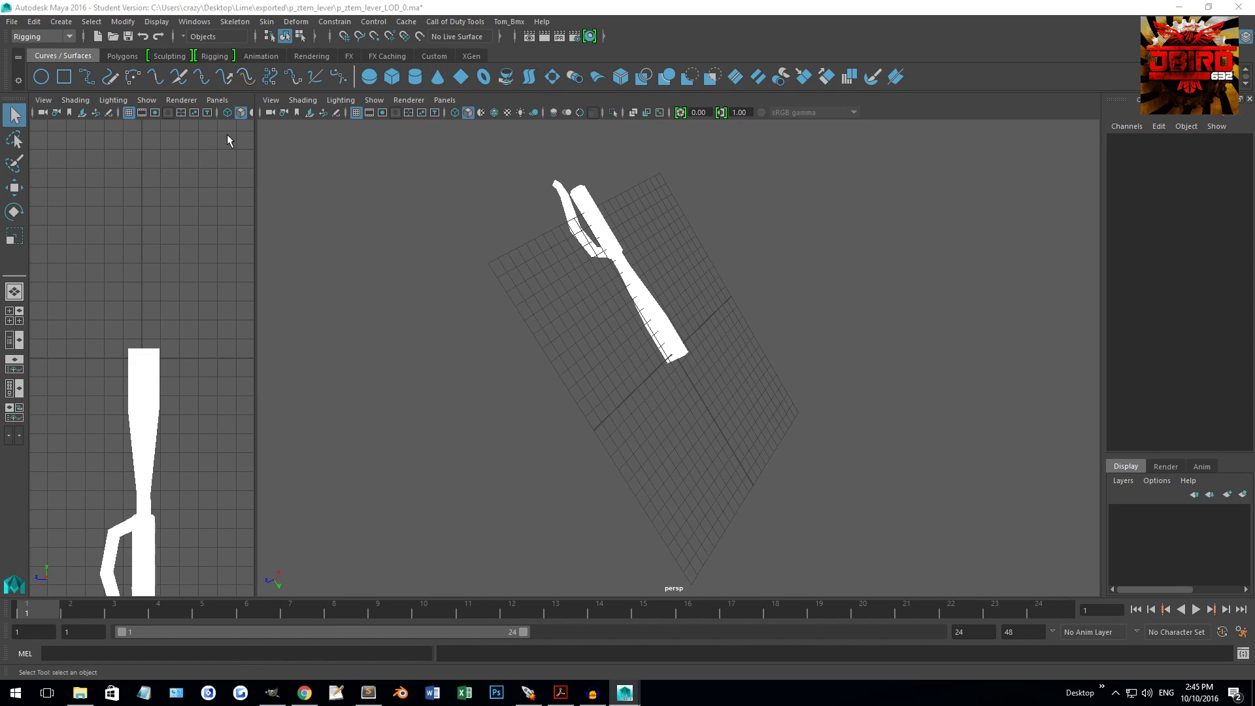
drag(1024, 79, 513, 127)
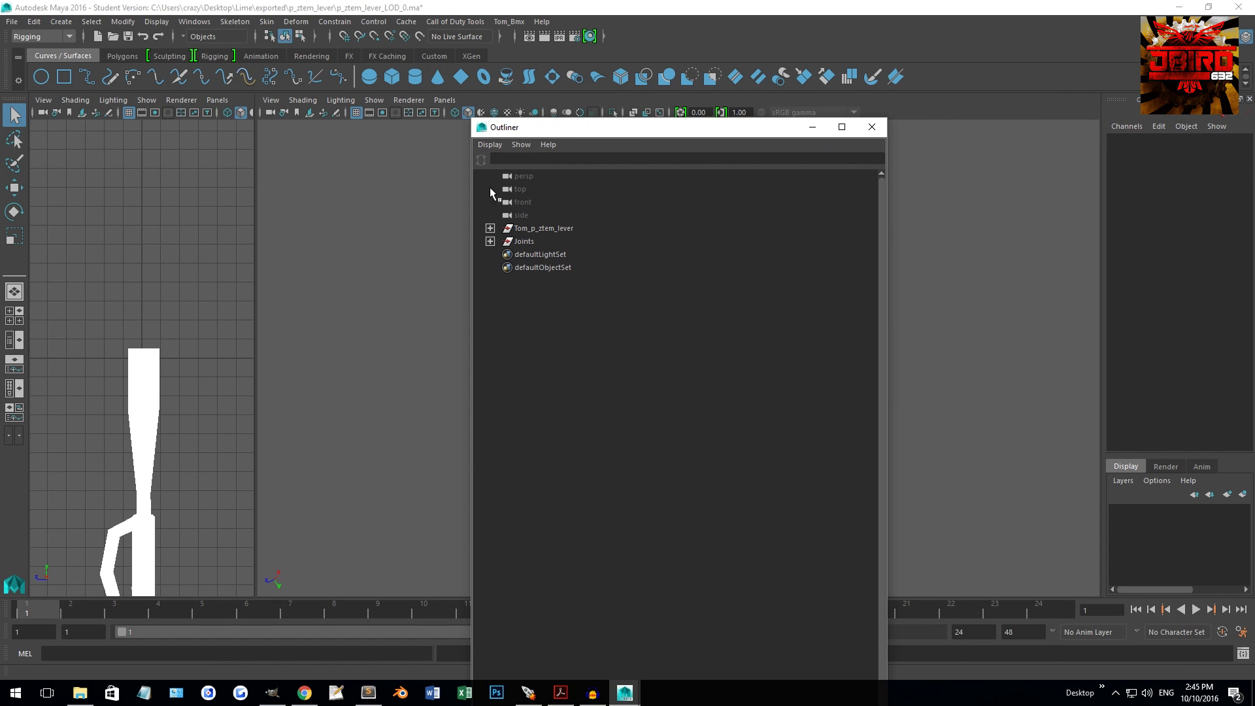
click(872, 127)
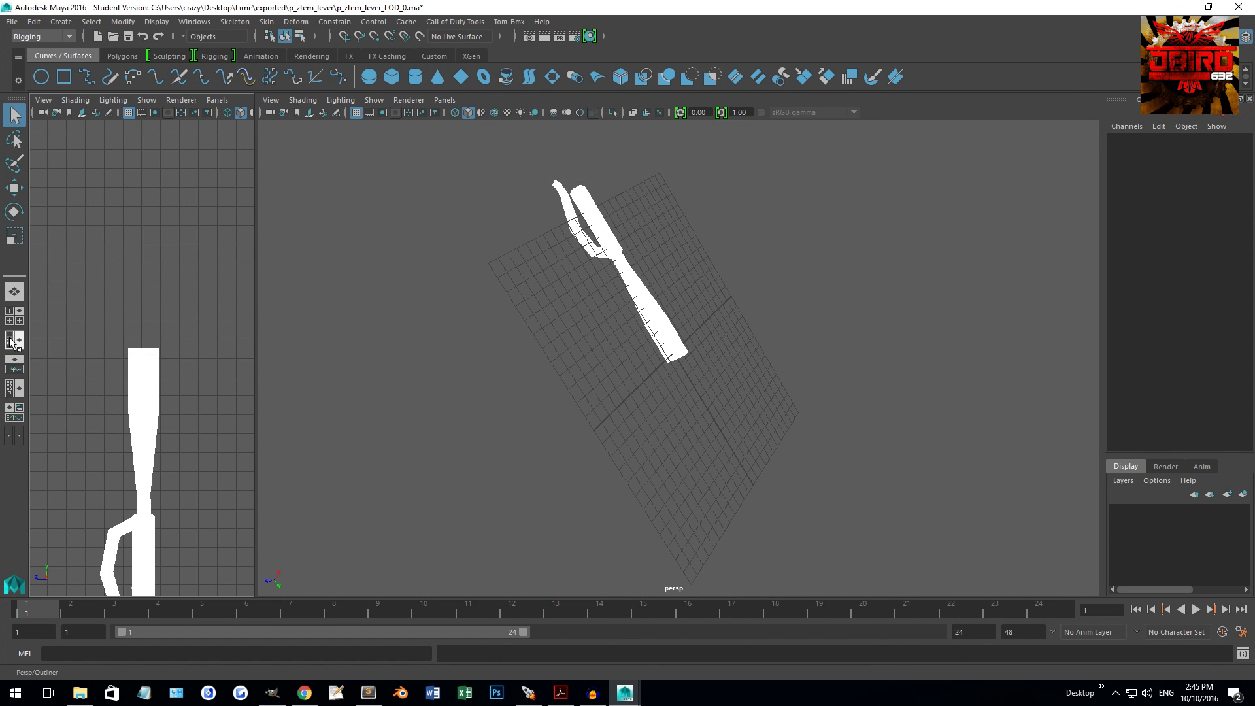
click(12, 341)
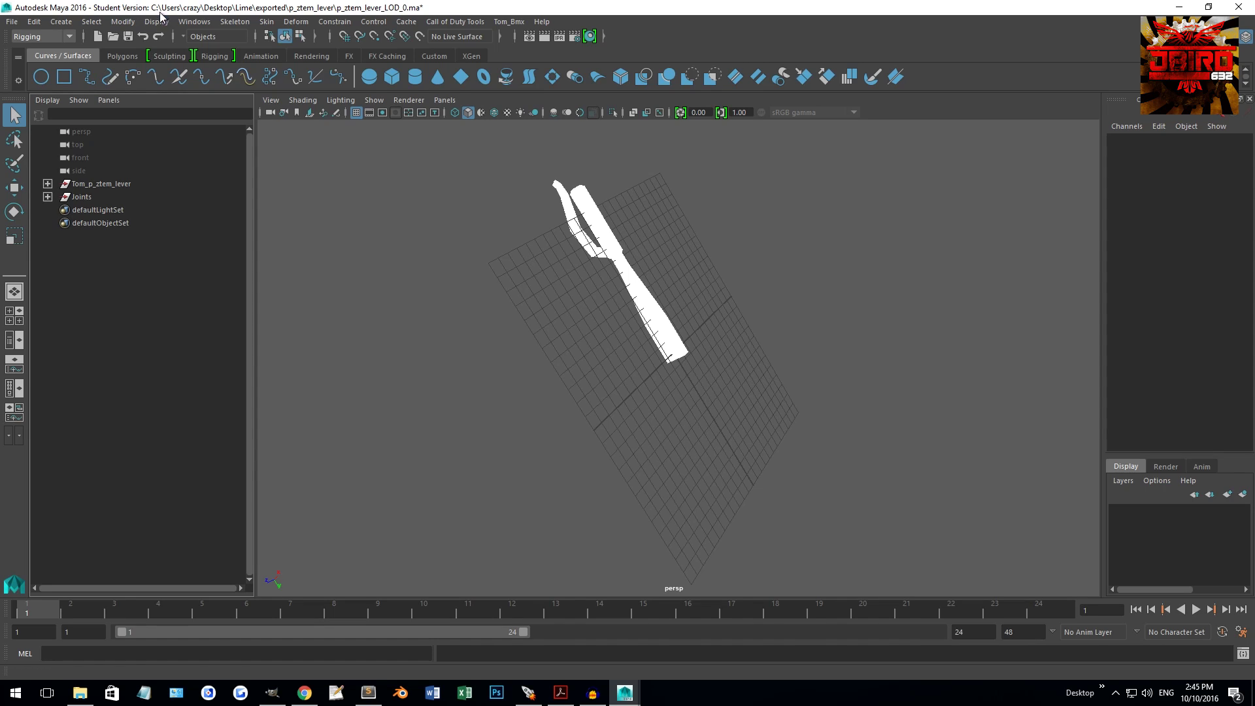
click(194, 21)
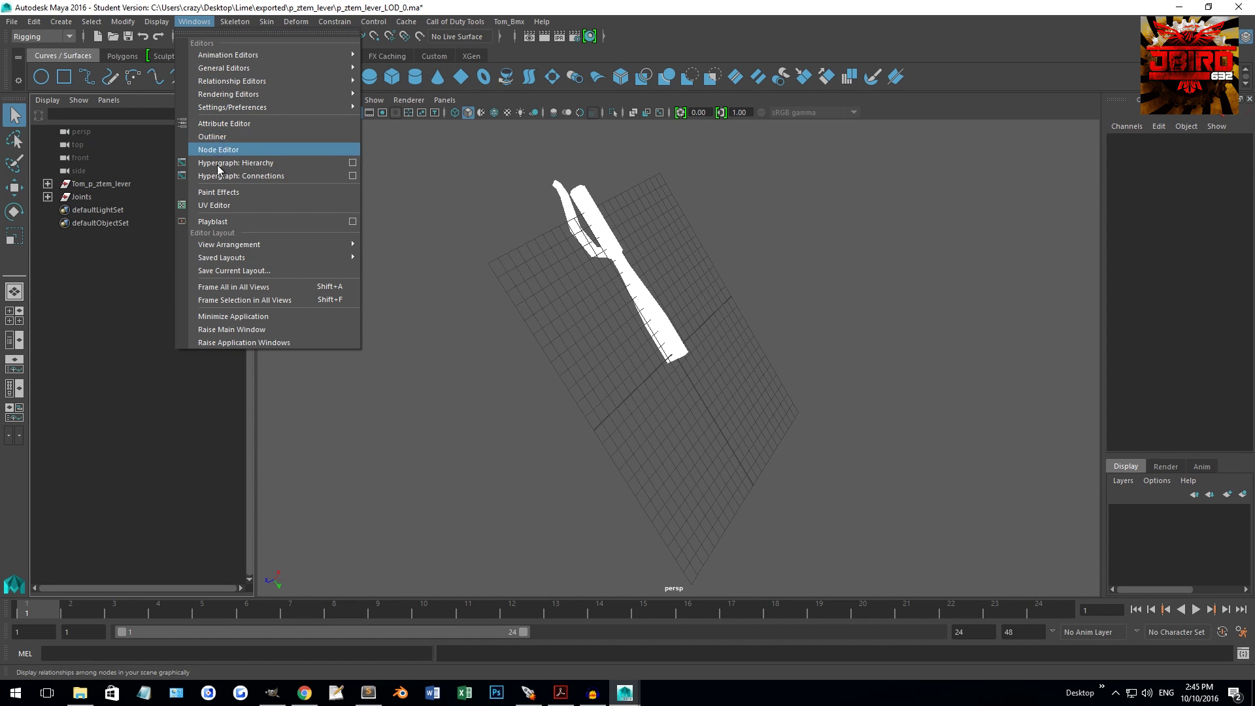
click(131, 350)
Expand the Tom_p_ztem_lever and Joints groups, select both meshes with the p_ztem_lever_lod0 joint, and clear the selection.
click(98, 184)
click(47, 197)
click(80, 692)
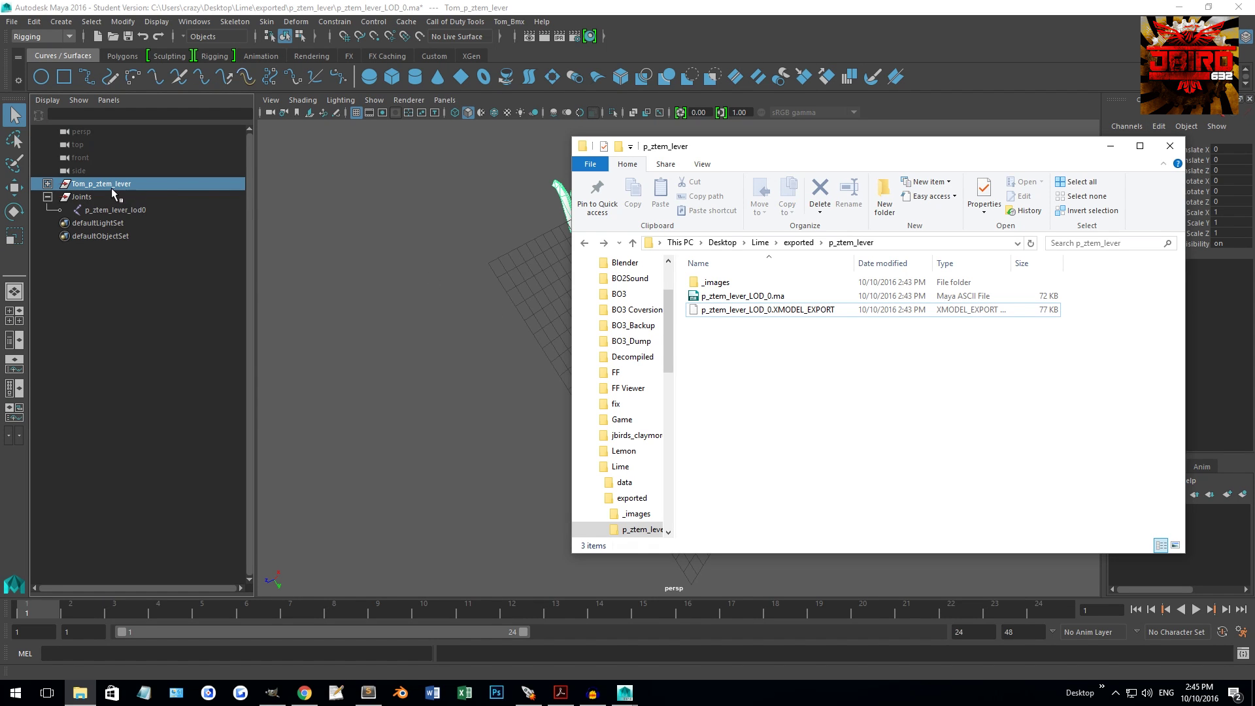
click(47, 183)
drag(119, 194, 126, 210)
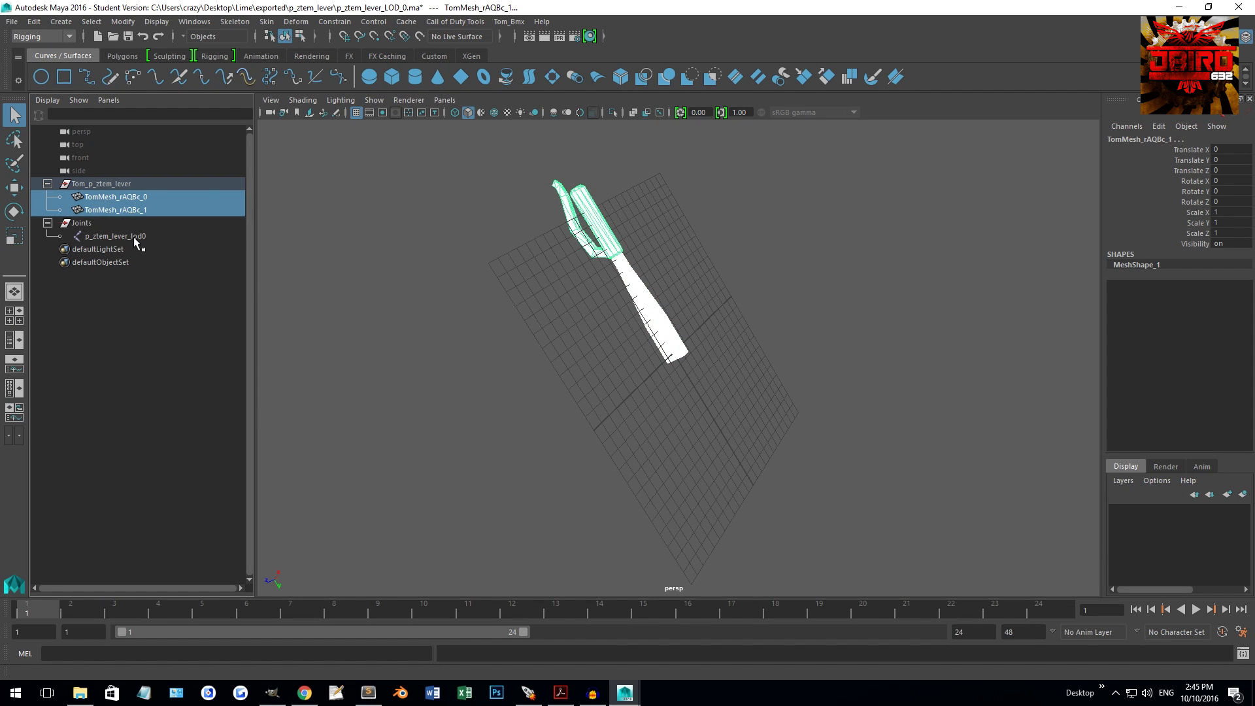
ctrl+click(132, 237)
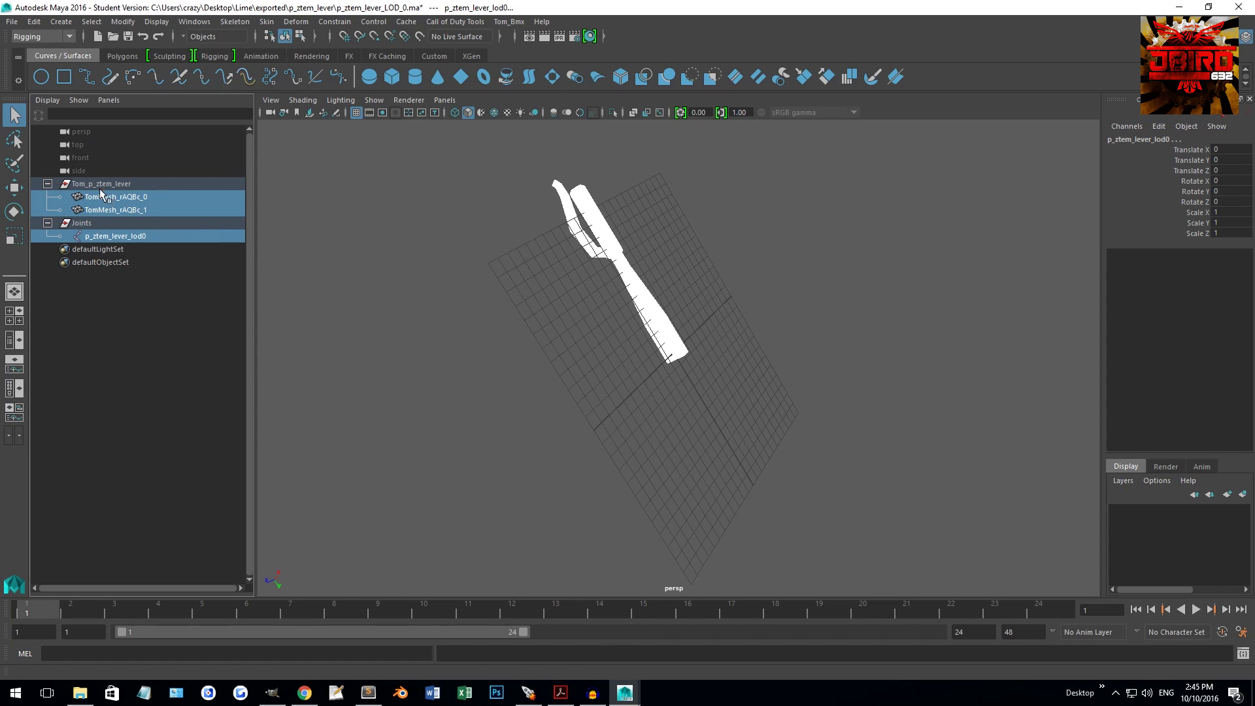
click(430, 204)
scroll(463, 213, up, 1)
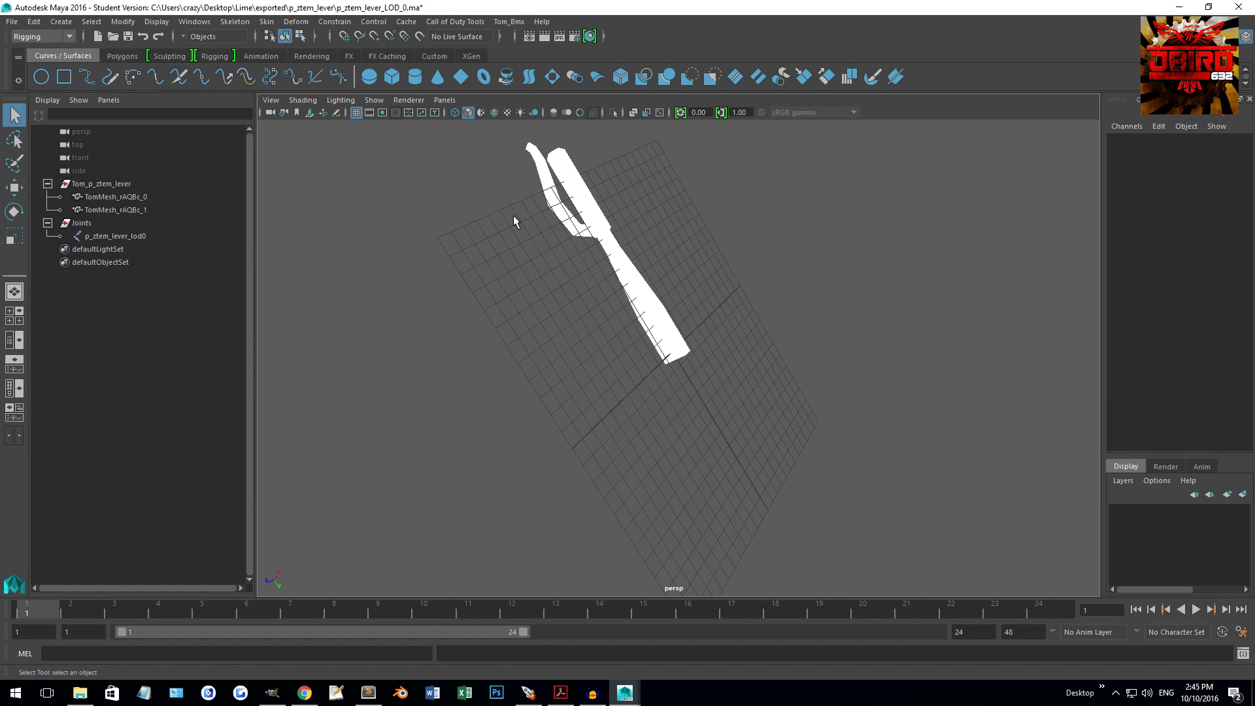
alt+drag(513, 215, 504, 224)
alt+middle_drag(504, 224, 502, 354)
scroll(501, 354, up, 1)
alt+drag(502, 359, 556, 302)
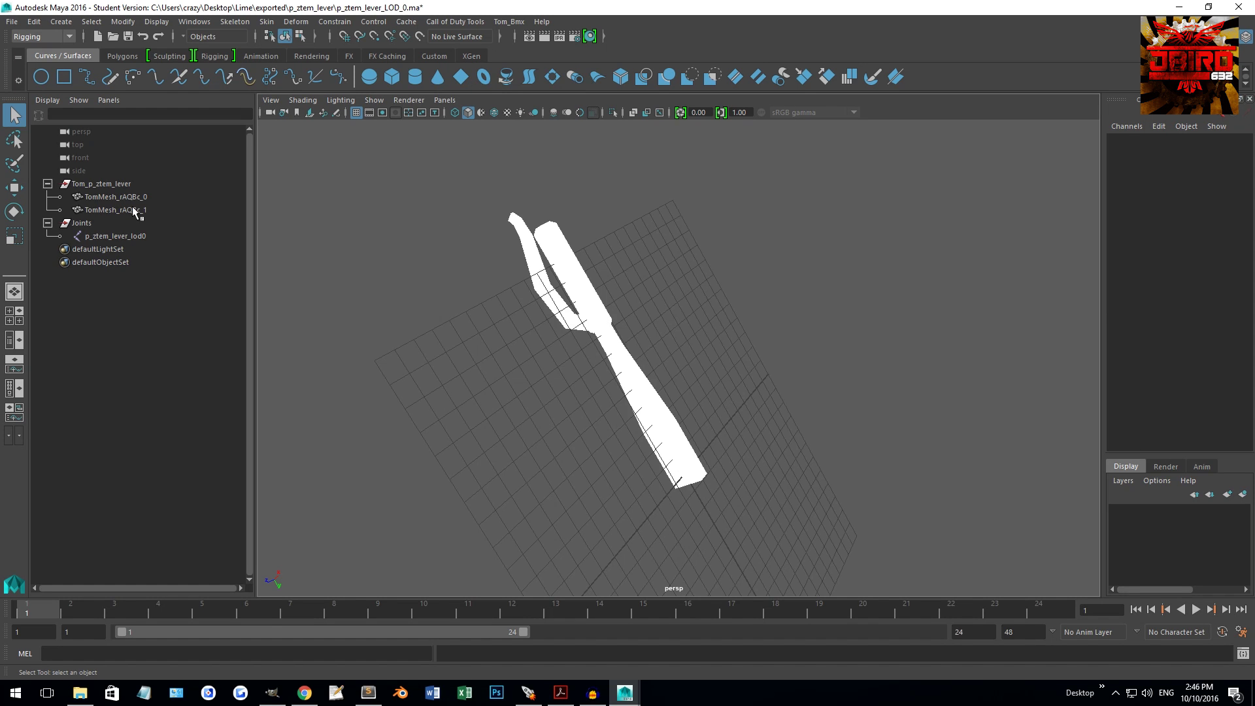
click(477, 25)
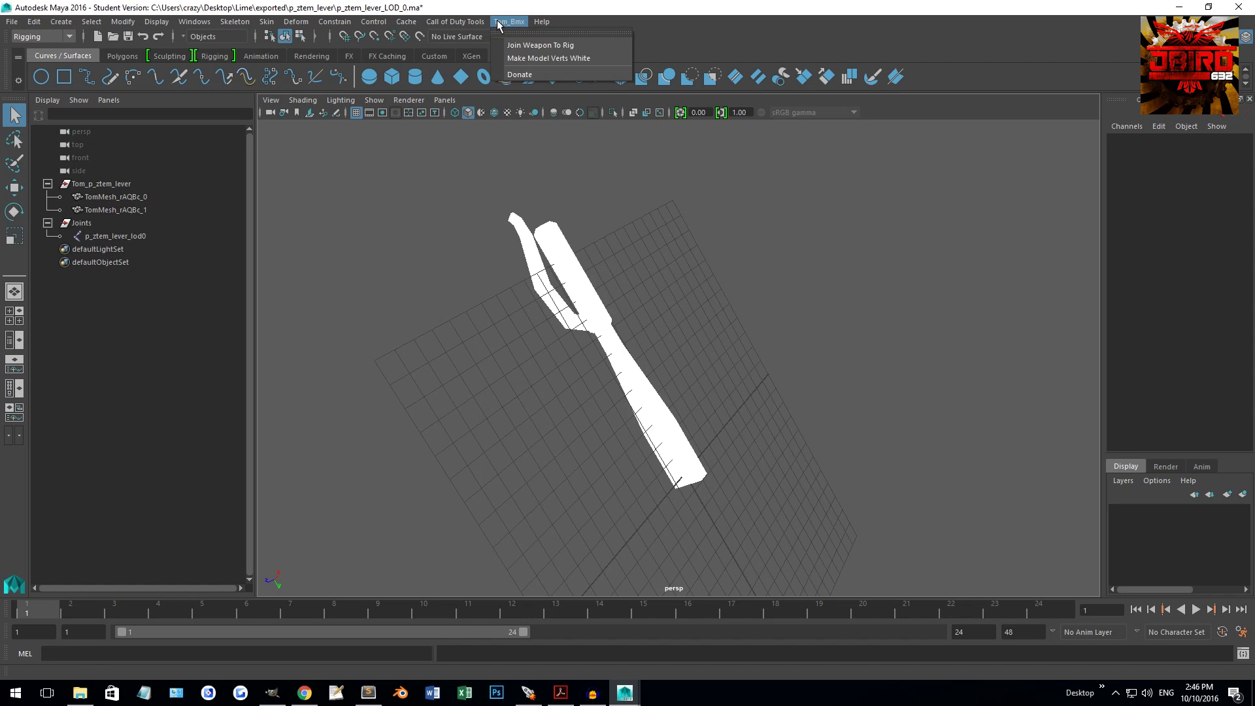
click(462, 24)
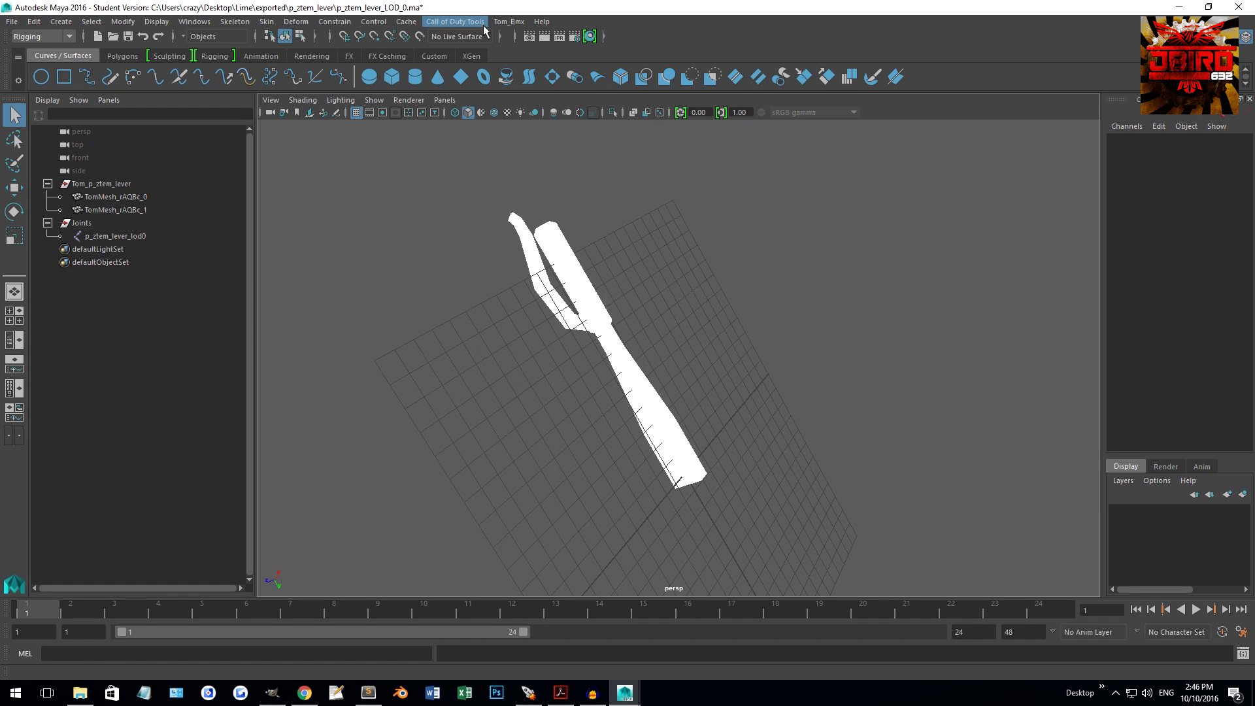
click(509, 21)
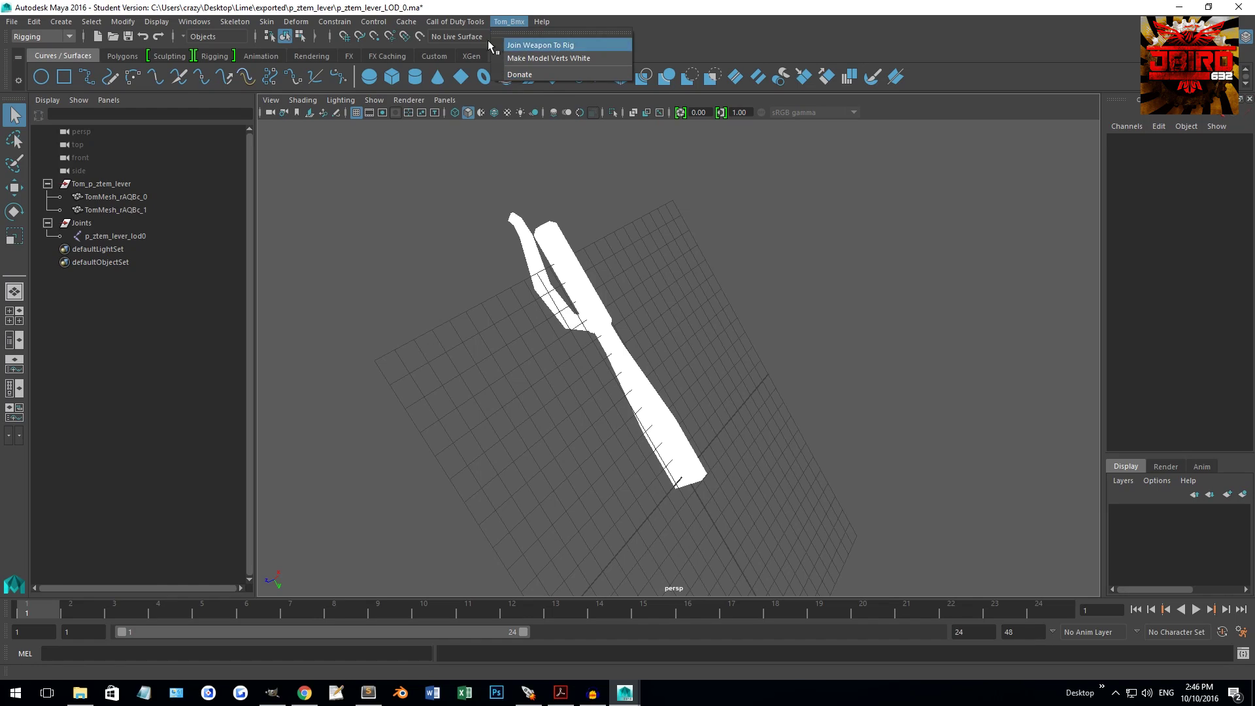
mouse_move(467, 24)
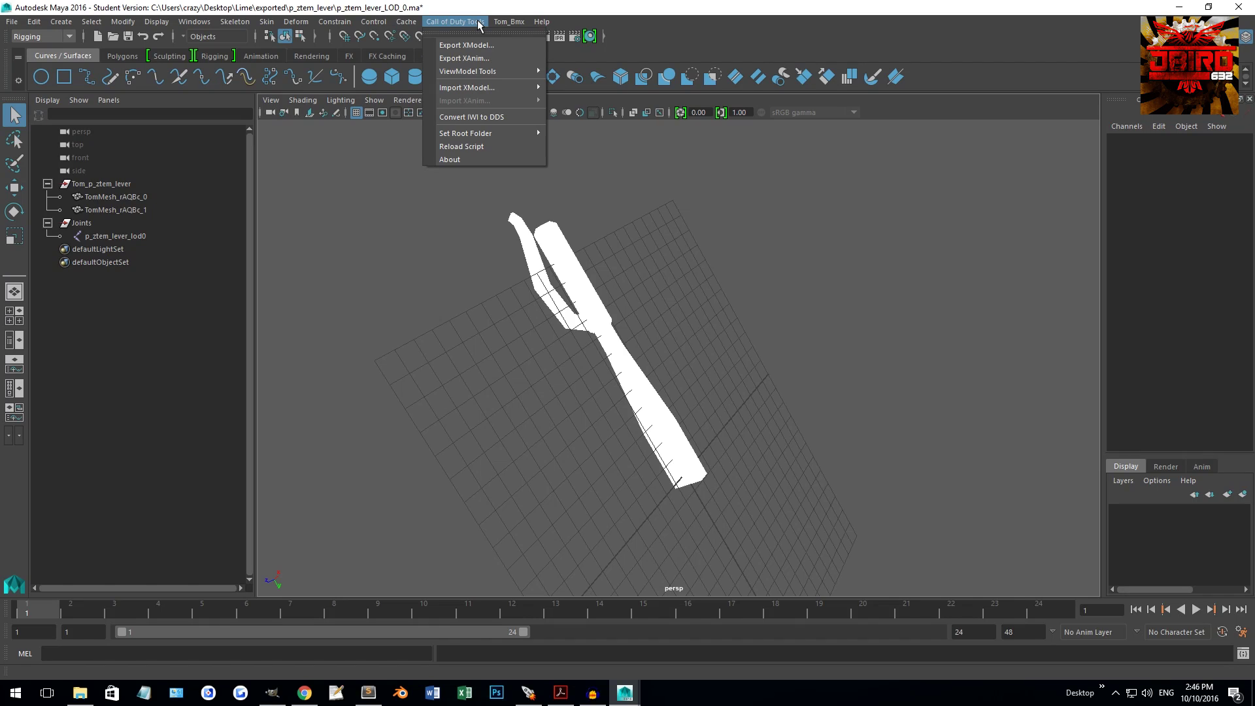
Open the Plug-in Manager, look through the plug-in list for the Loaded and Auto load settings of Tom_xAnim_2016_64.mll, and close it.
mouse_move(147, 27)
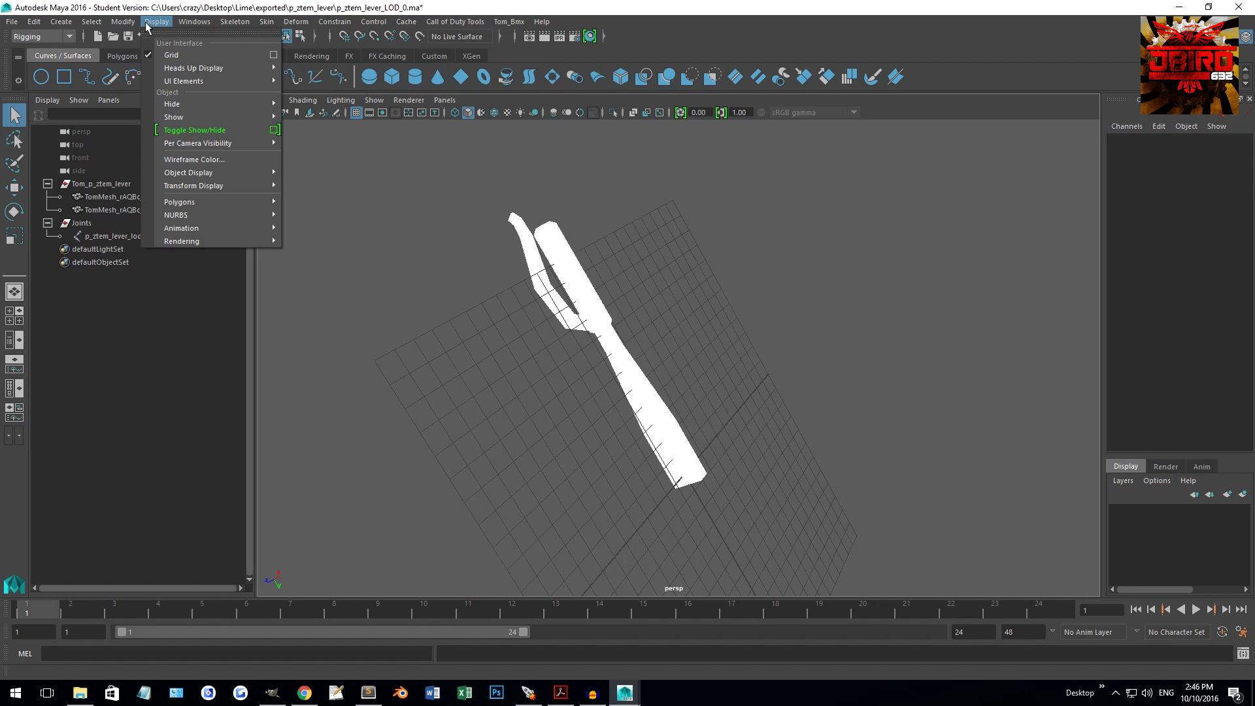
mouse_move(194, 24)
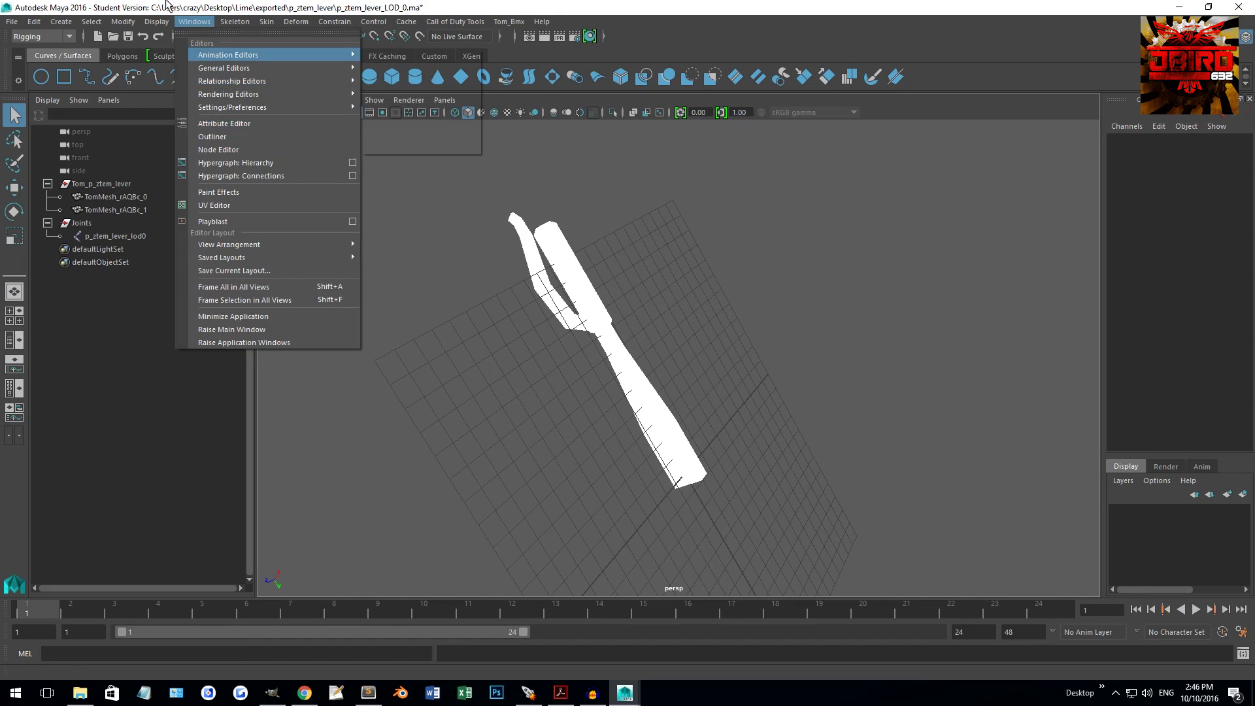
click(383, 229)
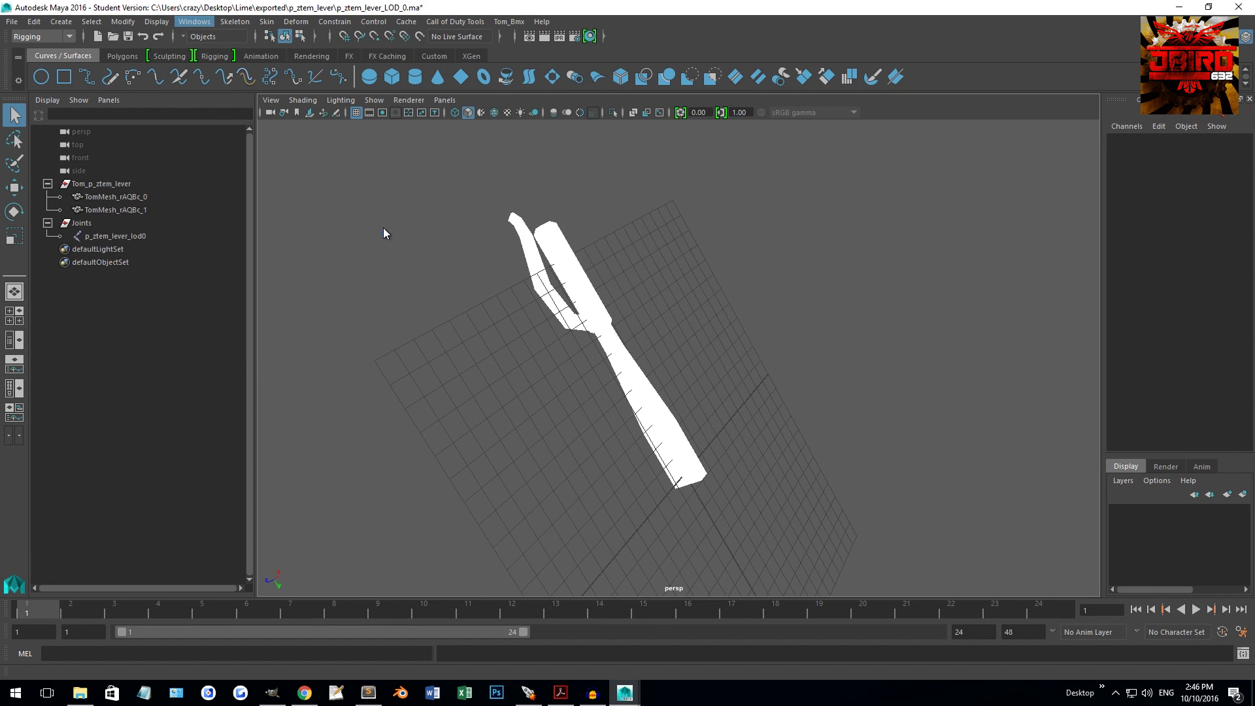
scroll(559, 370, down, 10)
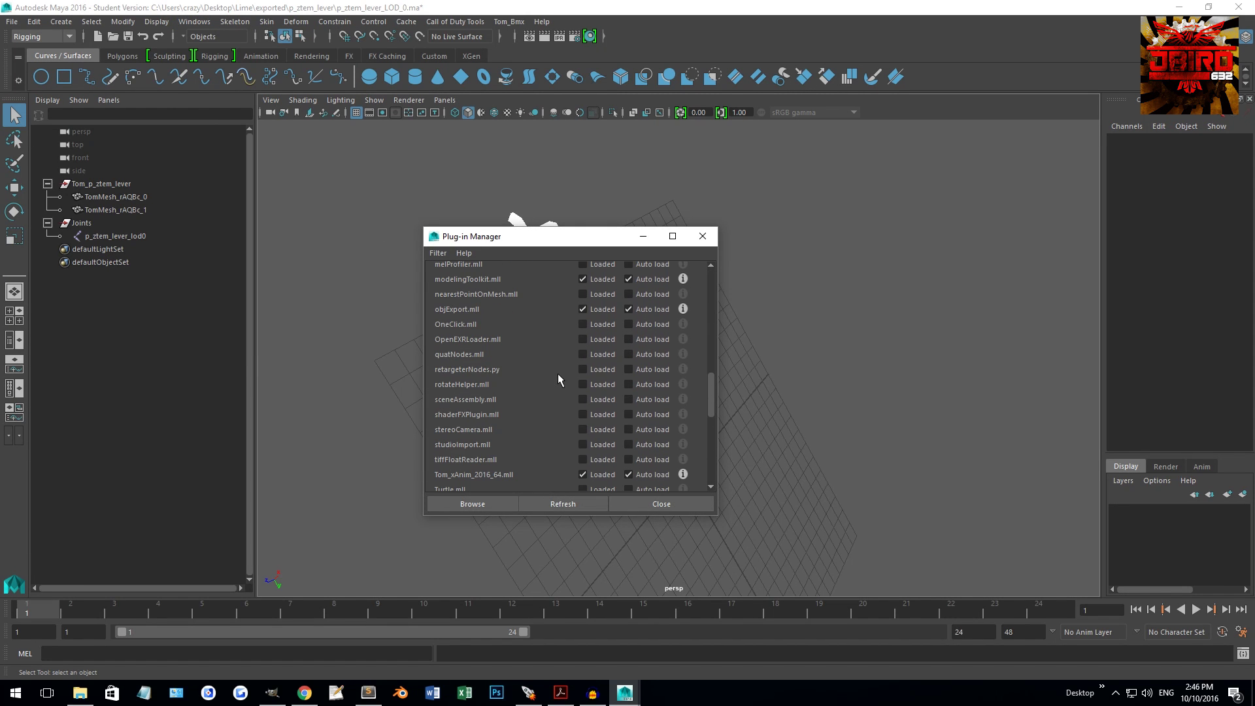
scroll(559, 447, down, 3)
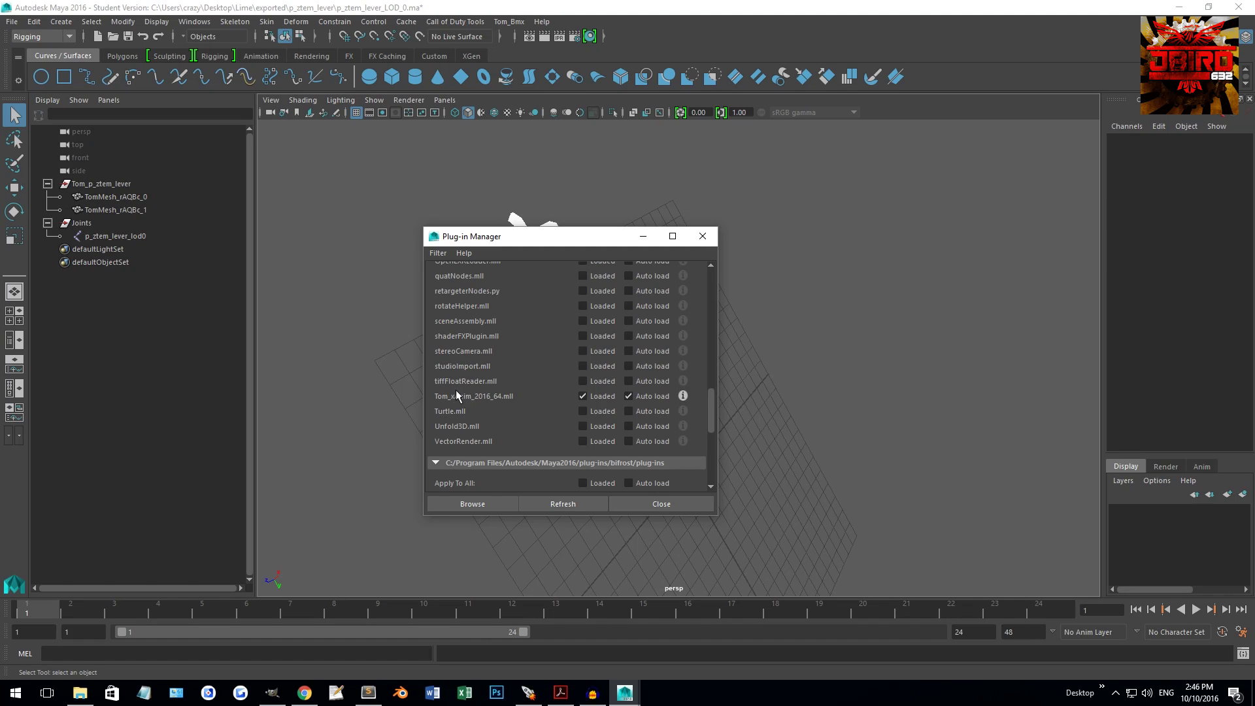
scroll(549, 394, down, 8)
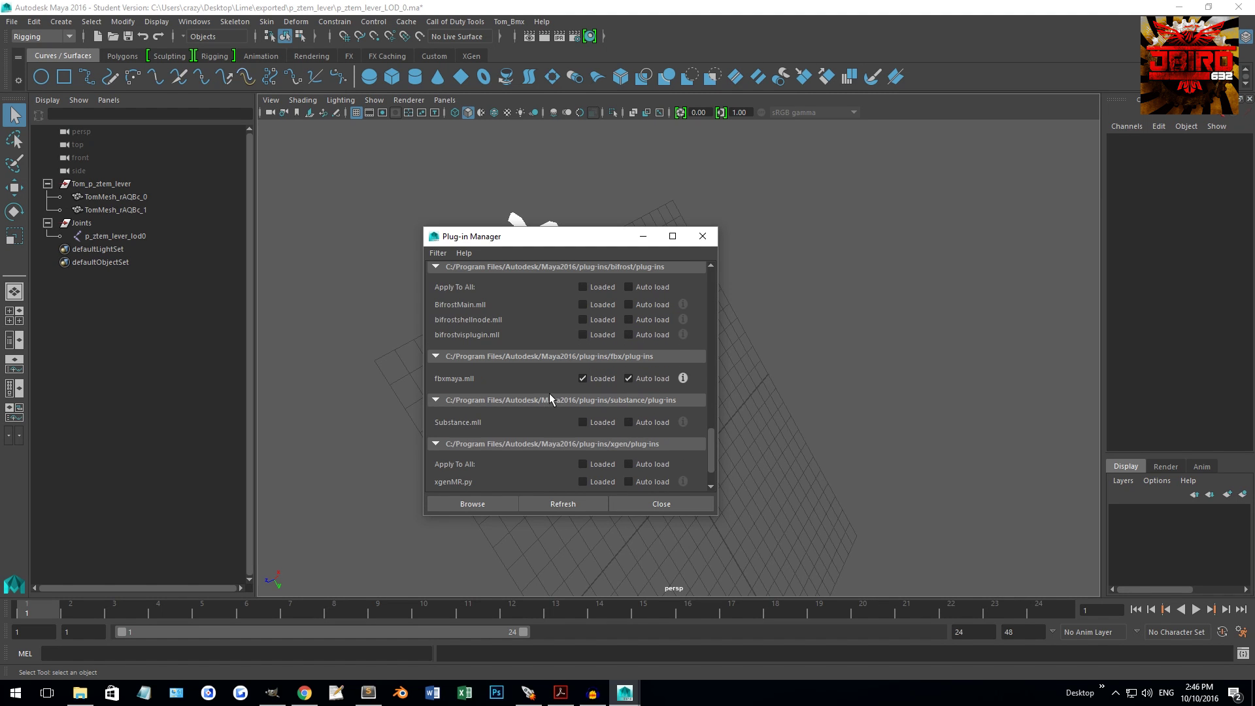
scroll(539, 391, up, 20)
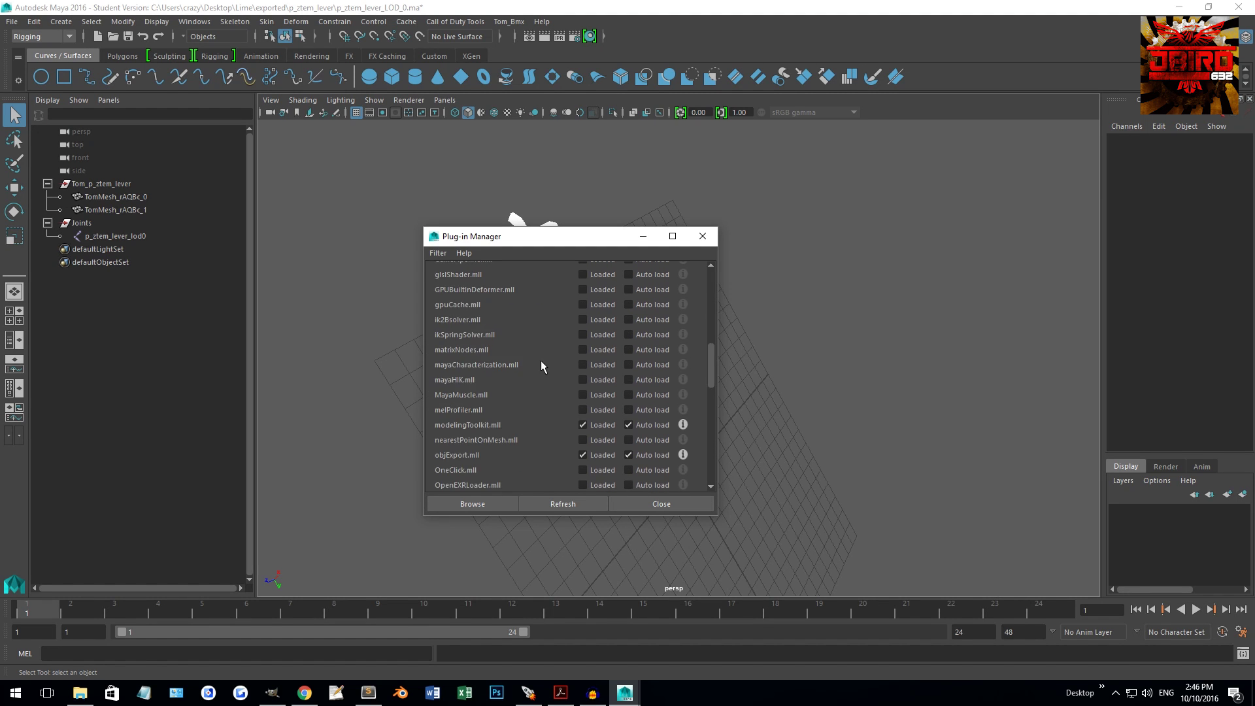
scroll(543, 312, down, 8)
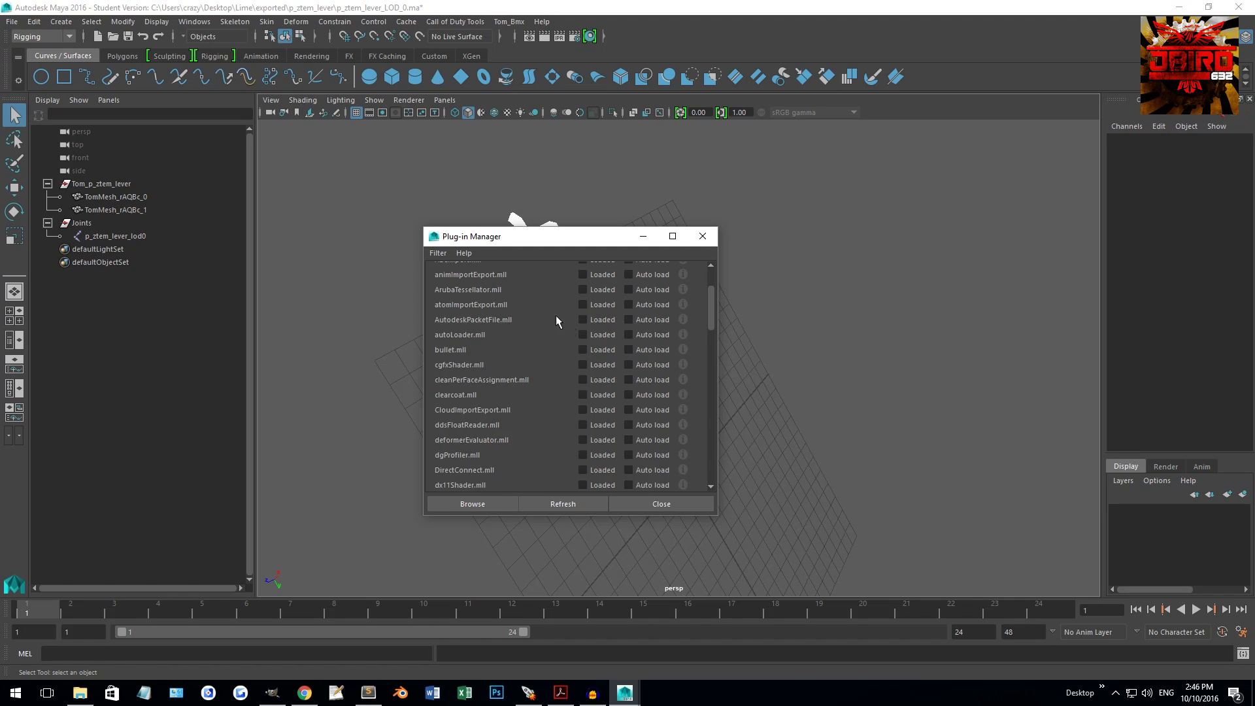
scroll(550, 473, down, 6)
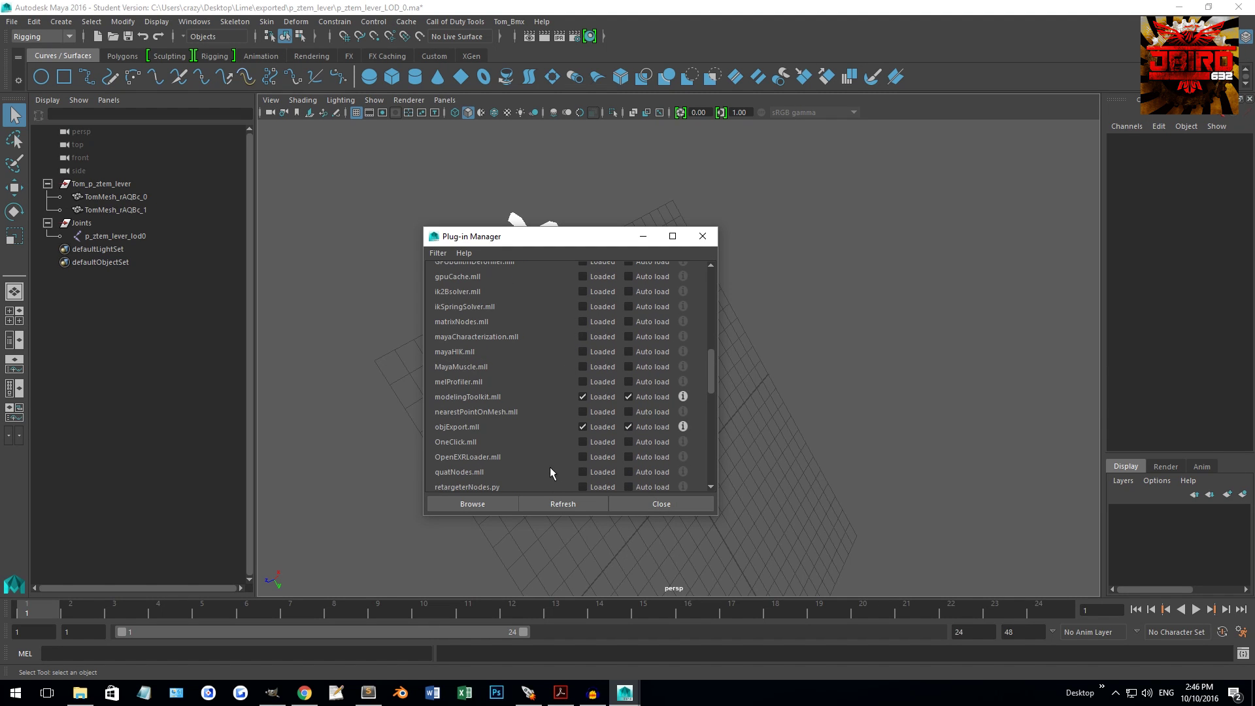
scroll(648, 328, down, 2)
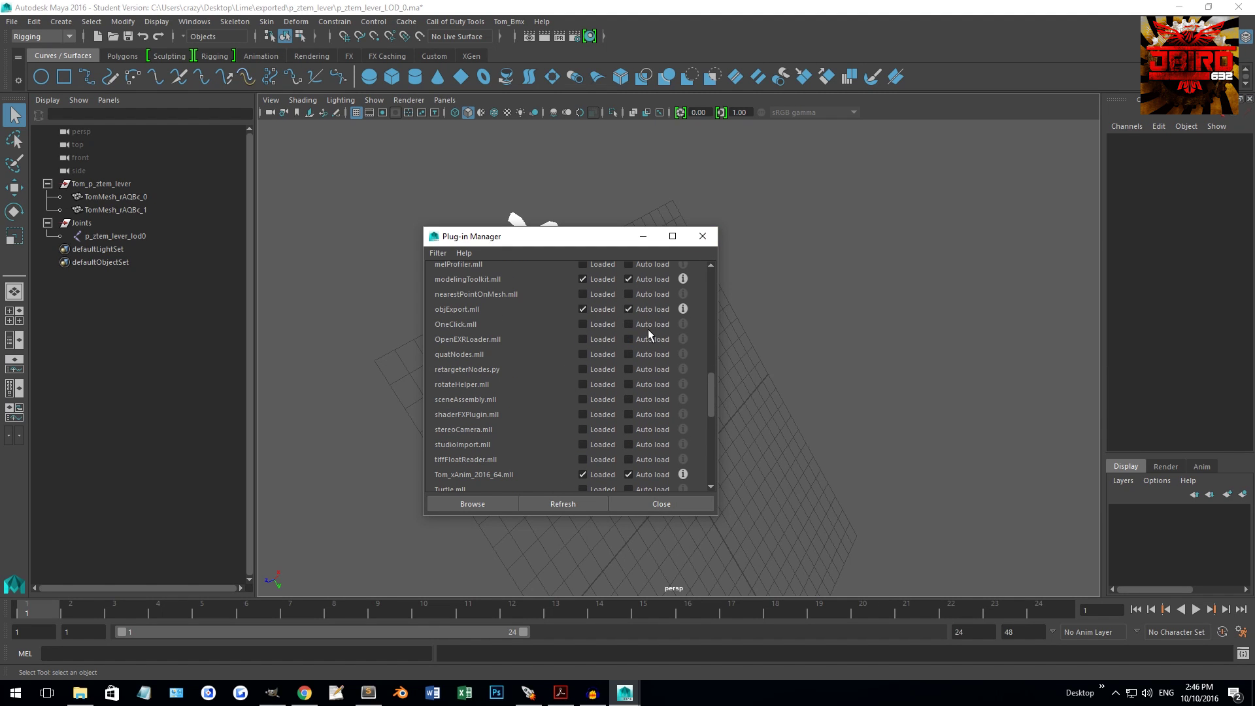
click(702, 236)
Open the Call of Duty XModel export window and set its save file to p_ztem_lever in the exported p_ztem_lever folder.
click(471, 22)
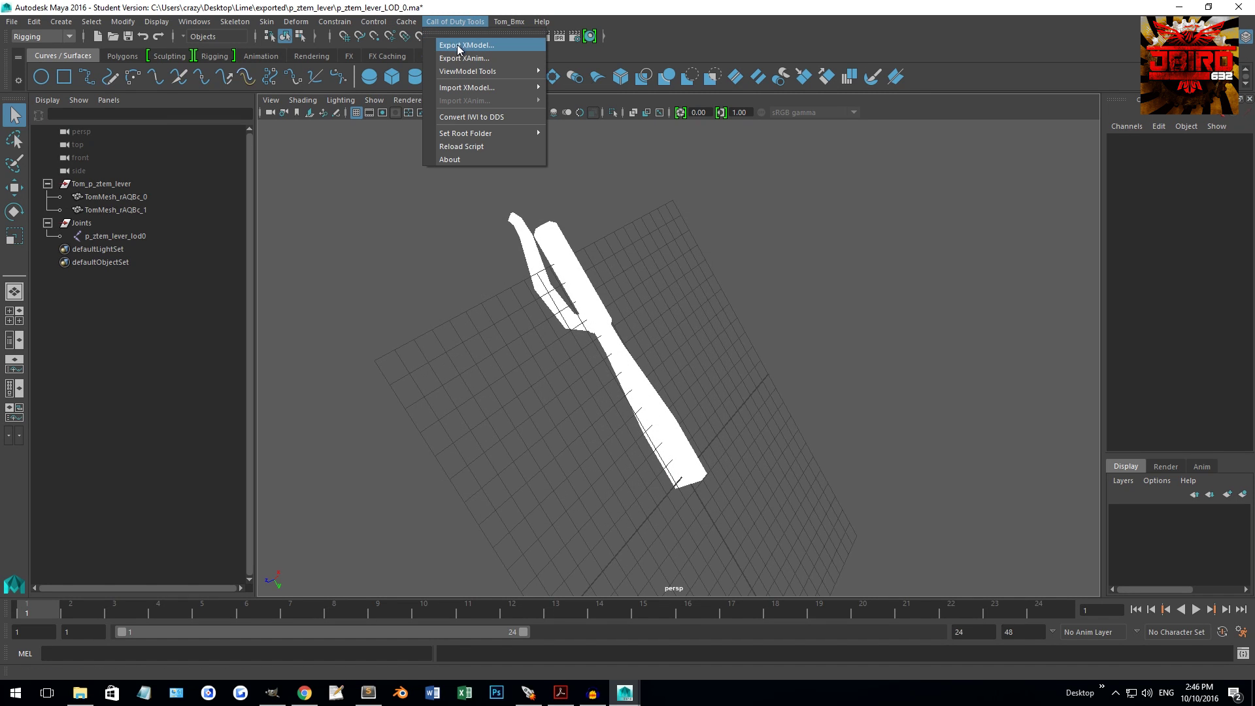
click(450, 22)
click(472, 24)
click(456, 46)
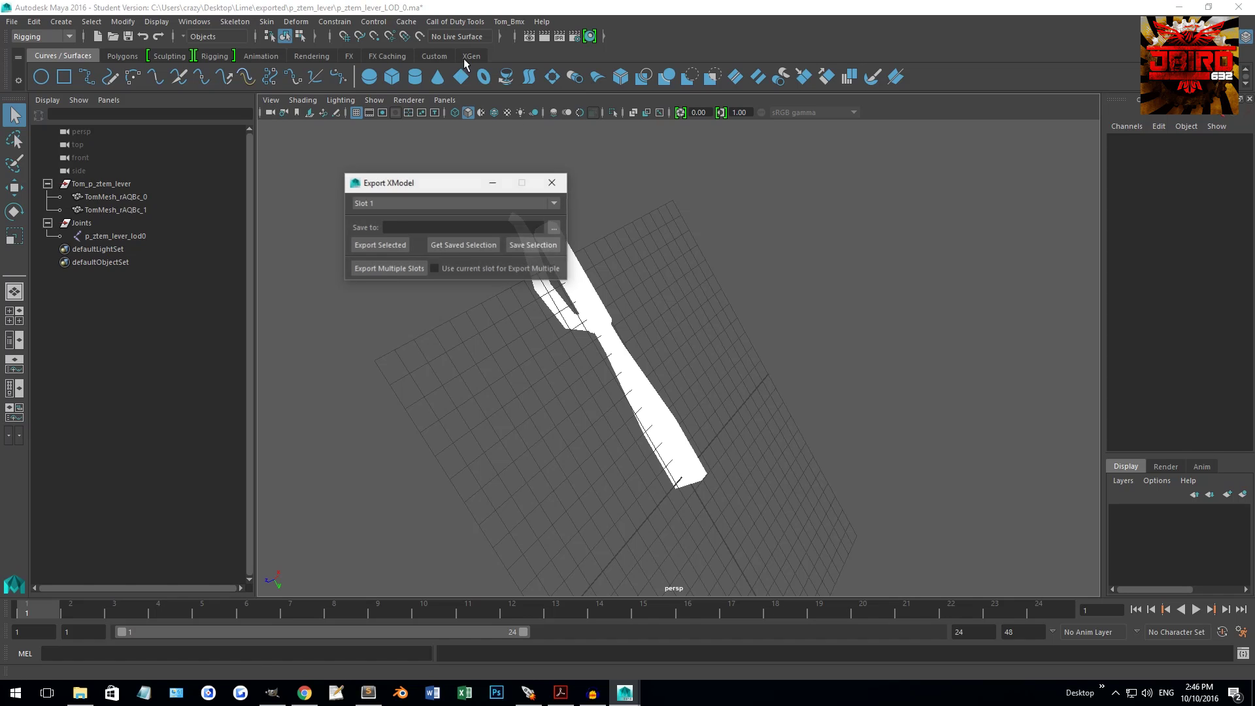
drag(465, 186, 802, 182)
click(893, 220)
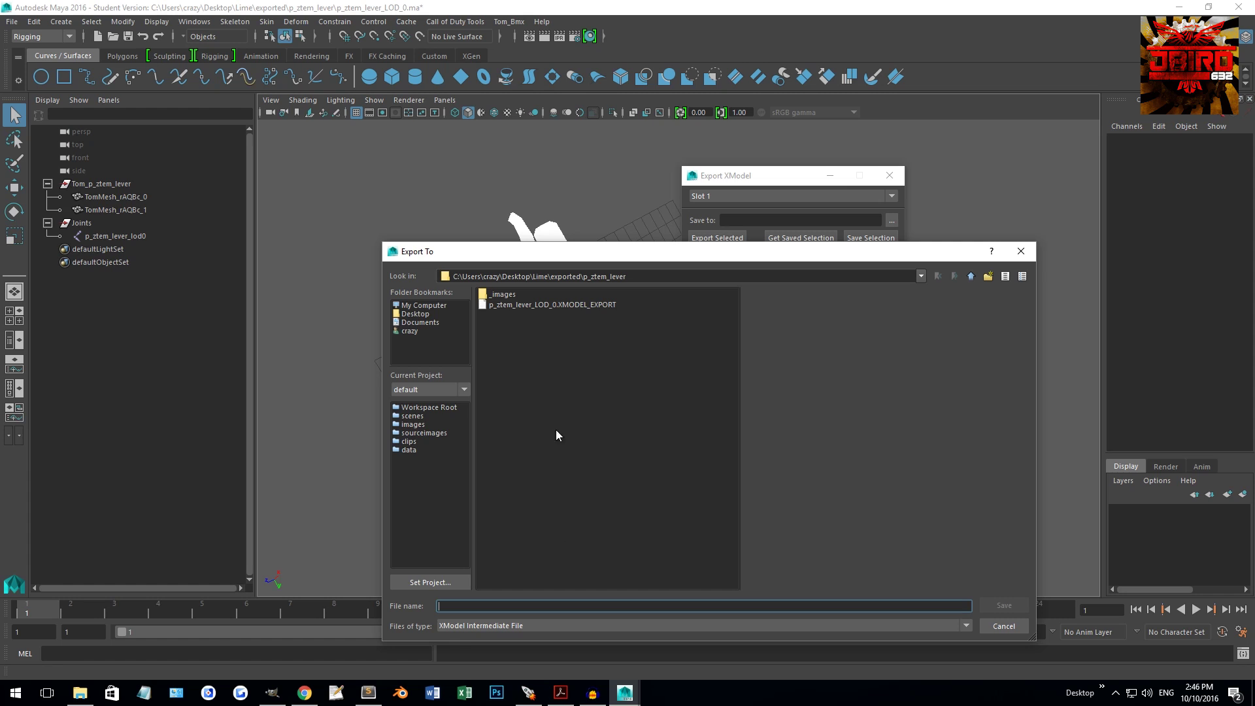
text(p_)
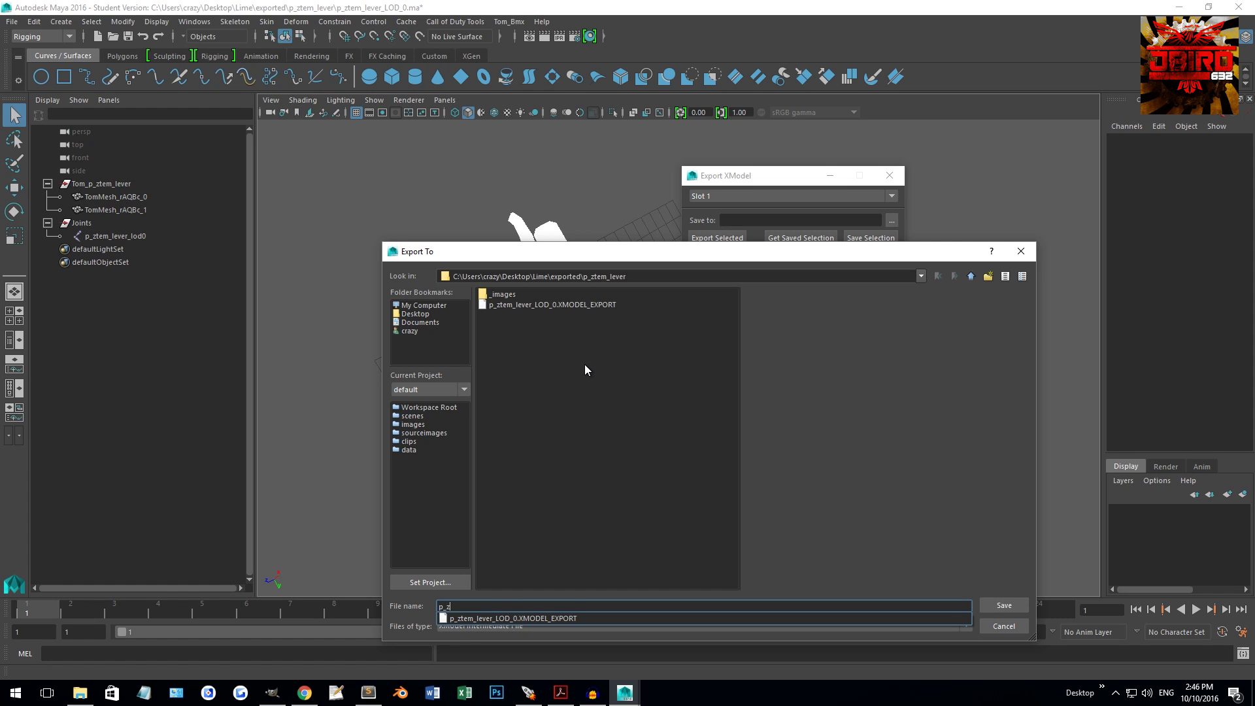
text(ztem_lever)
key(Return)
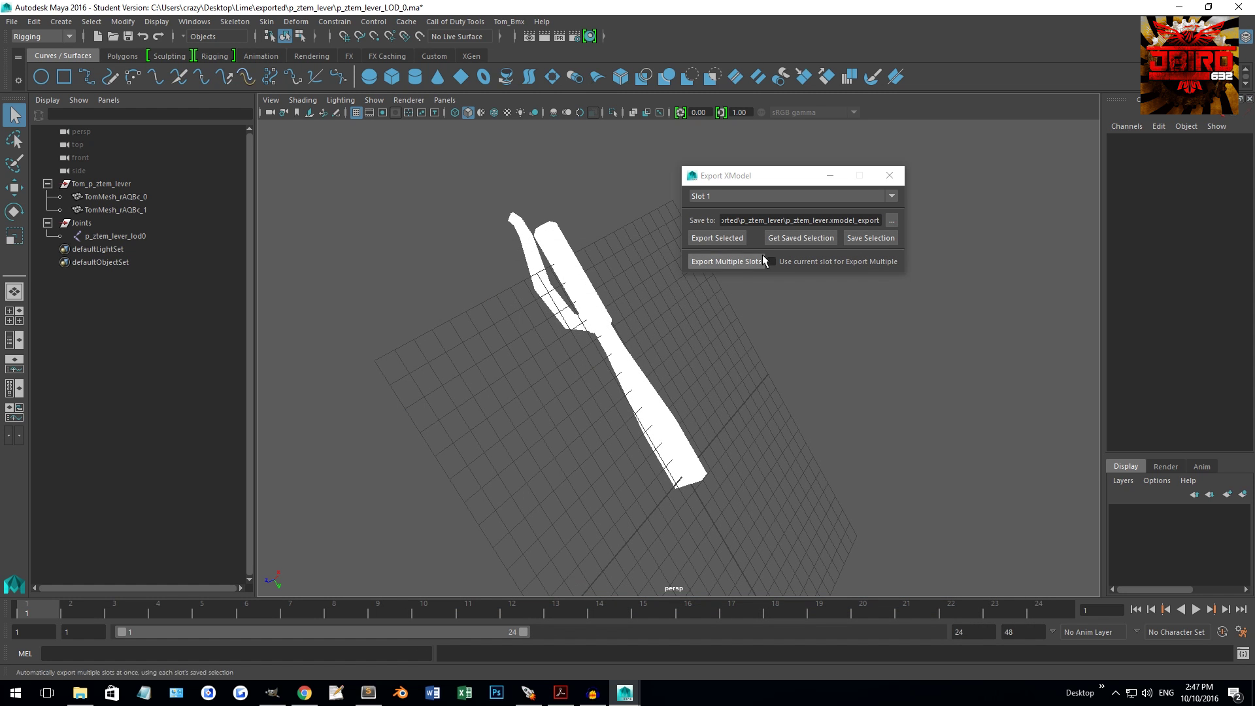
Select the Outliner range from the Tom_p_ztem_lever group through the p_ztem_lever_lod0 joint.
click(101, 185)
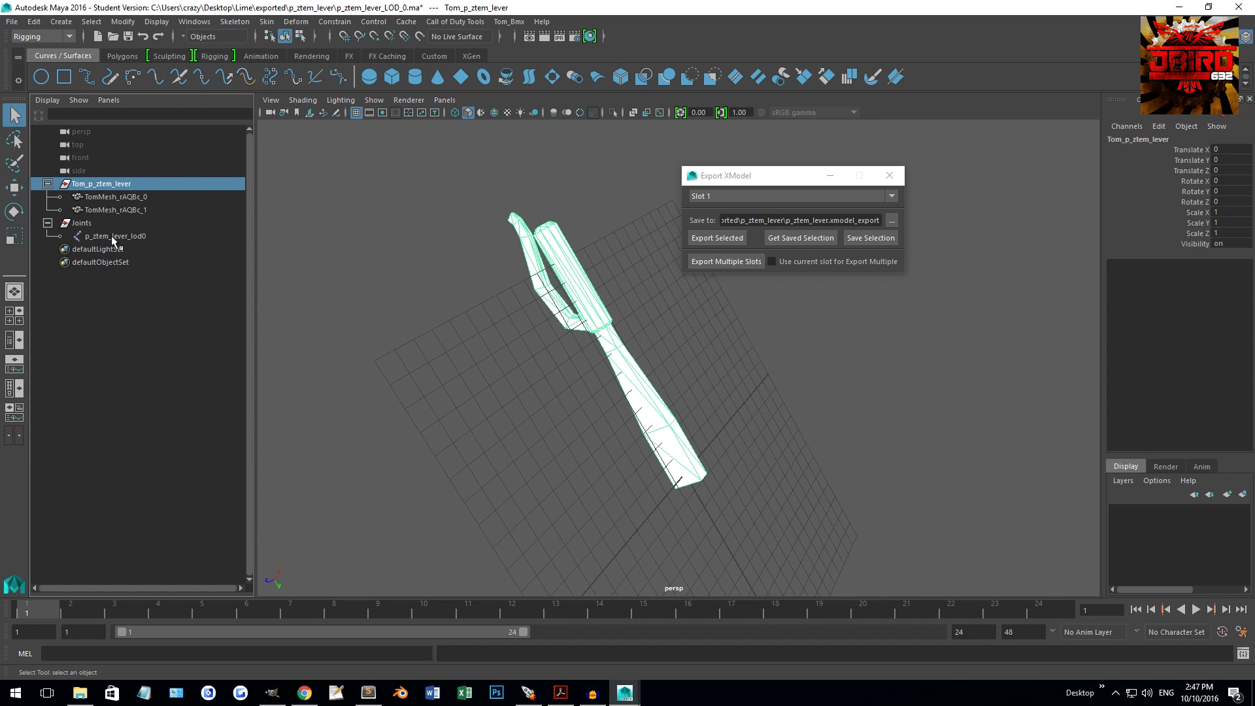
shift+click(111, 237)
click(95, 186)
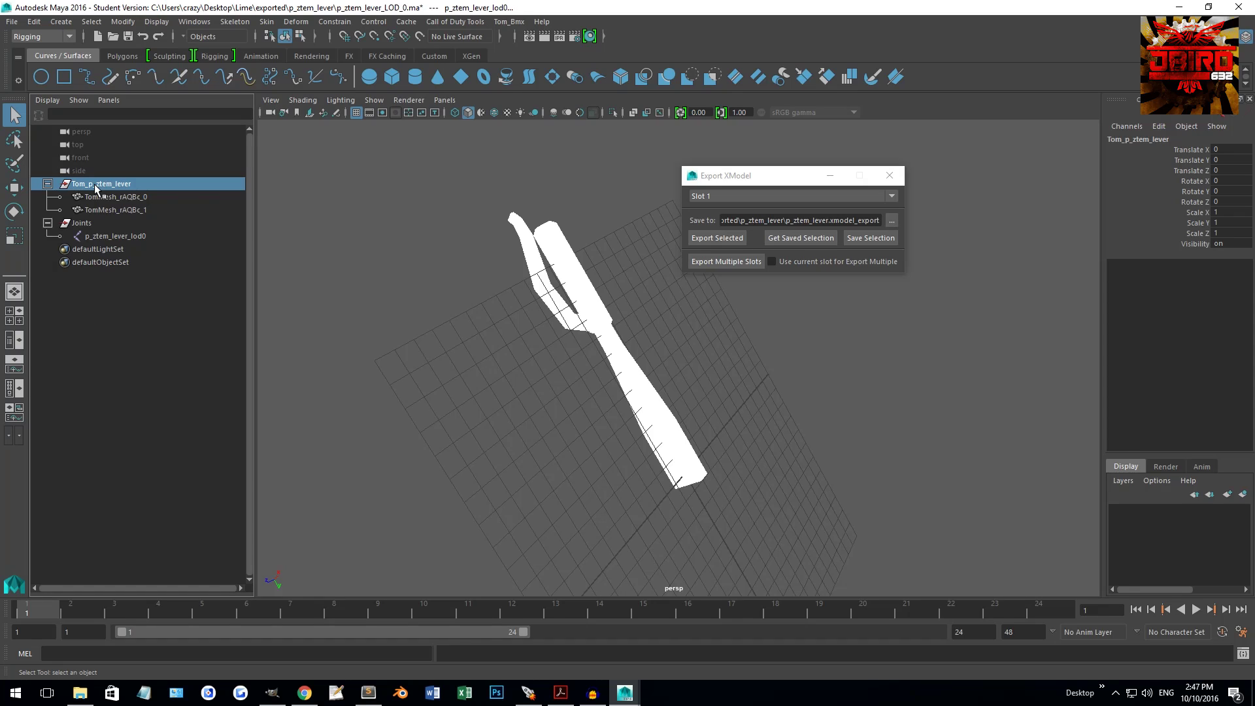
shift+click(115, 237)
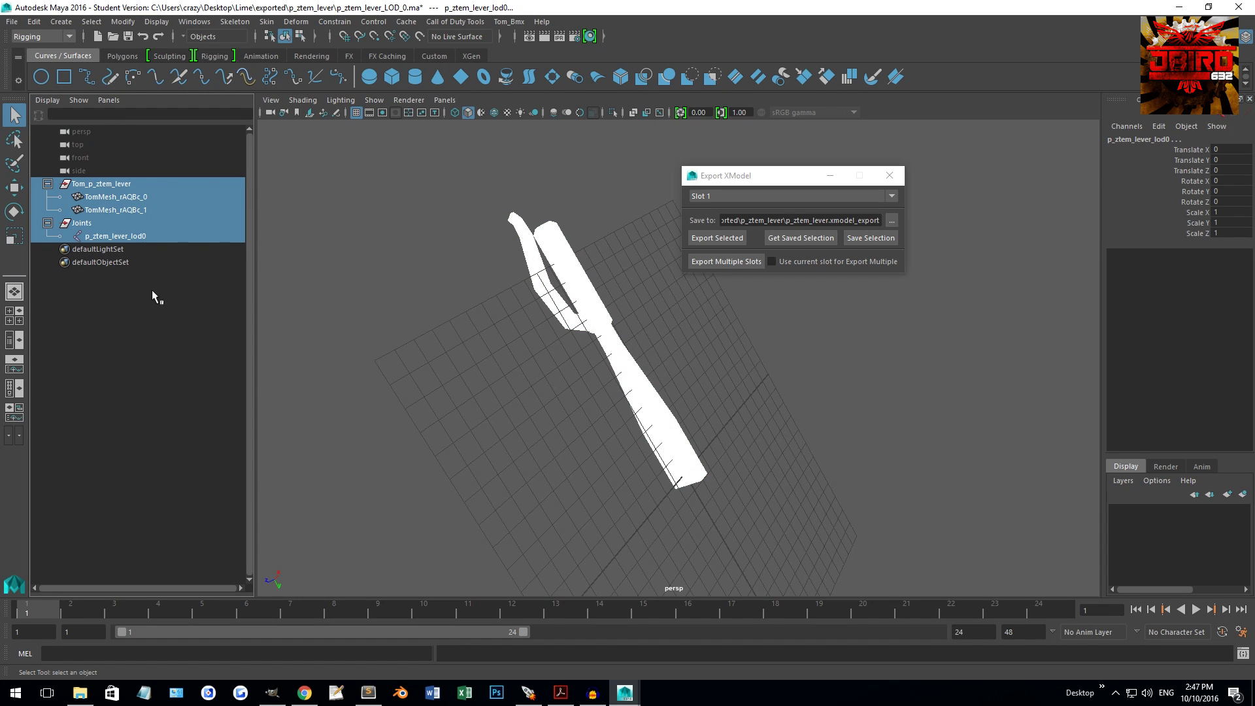
Collapse the Tom_p_ztem_lever and Joints groups, select only Tom_p_ztem_lever, and expand both groups again.
click(49, 184)
click(48, 197)
click(88, 185)
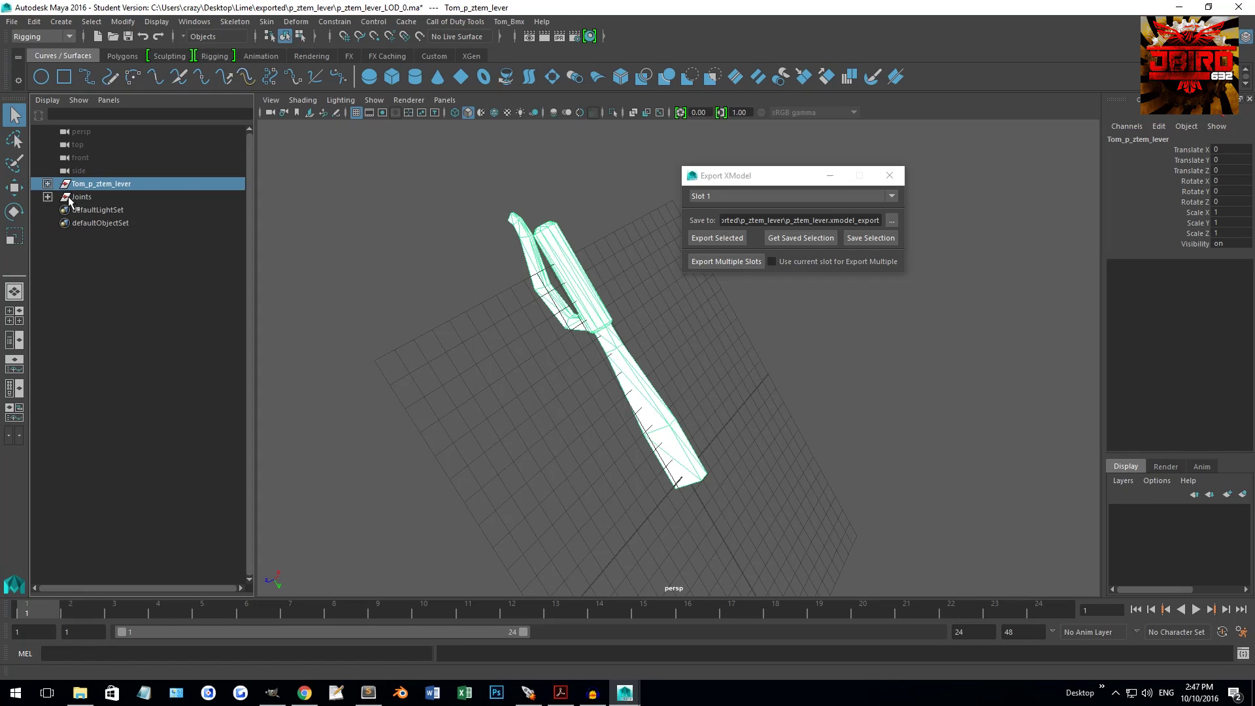
click(47, 185)
click(47, 223)
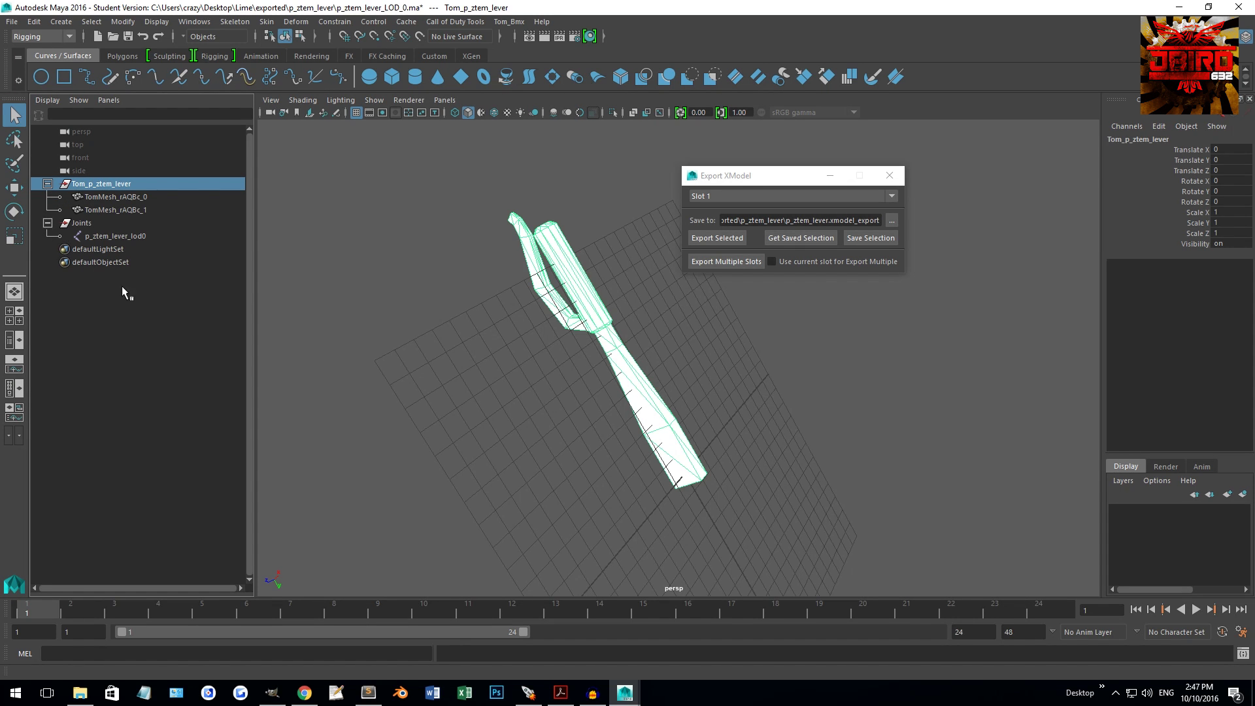
Select the collapsed Tom_p_ztem_lever and Joints groups with their full hierarchy, and expand both to show the selected meshes and joint.
click(48, 223)
click(48, 184)
ctrl+click(84, 197)
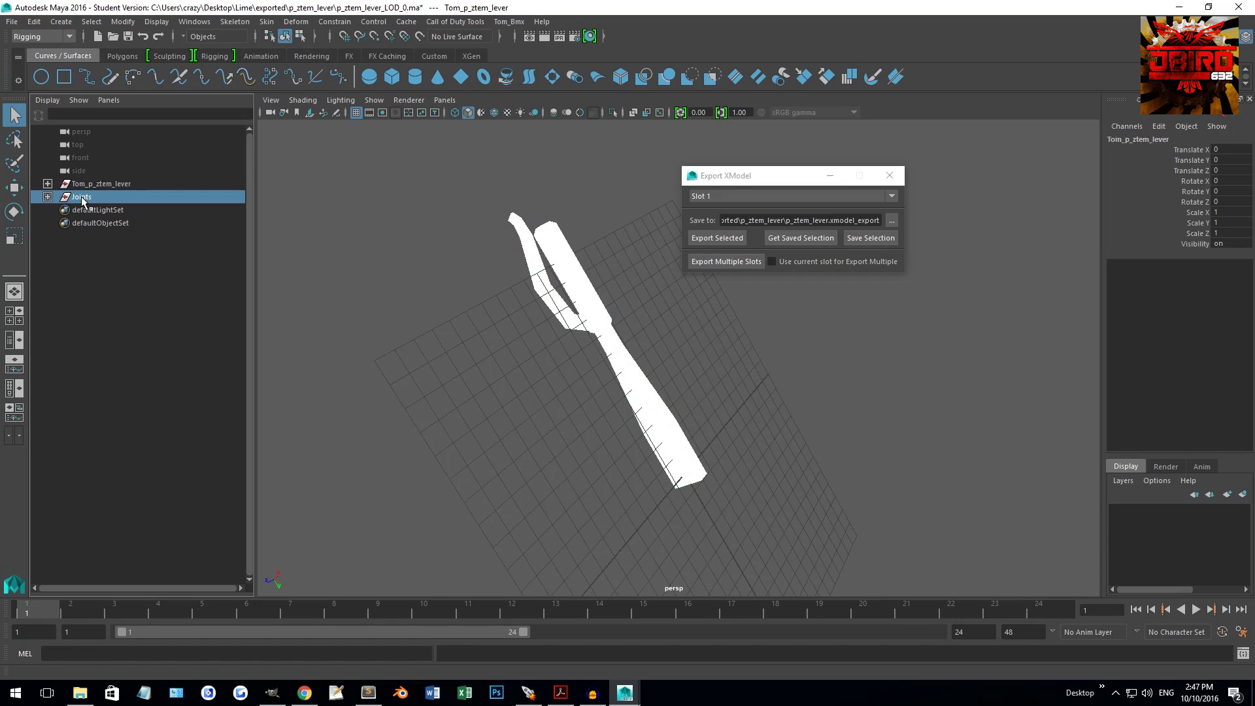
shift+click(97, 184)
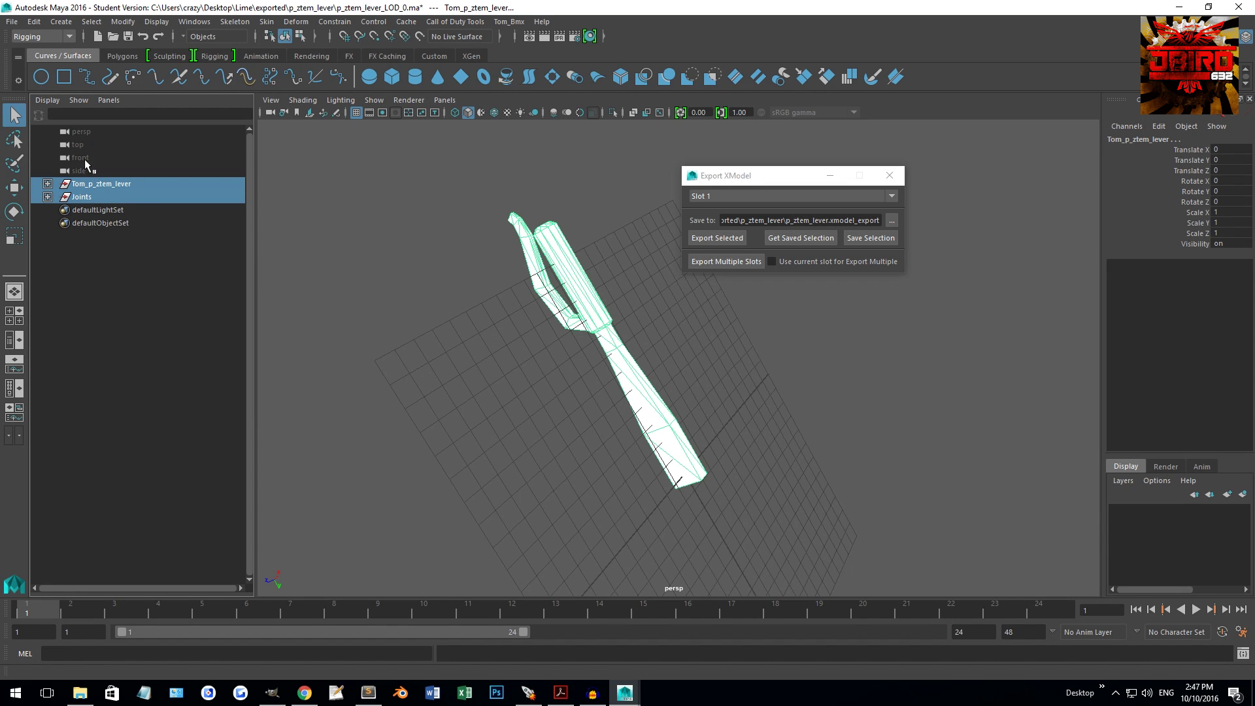
click(93, 24)
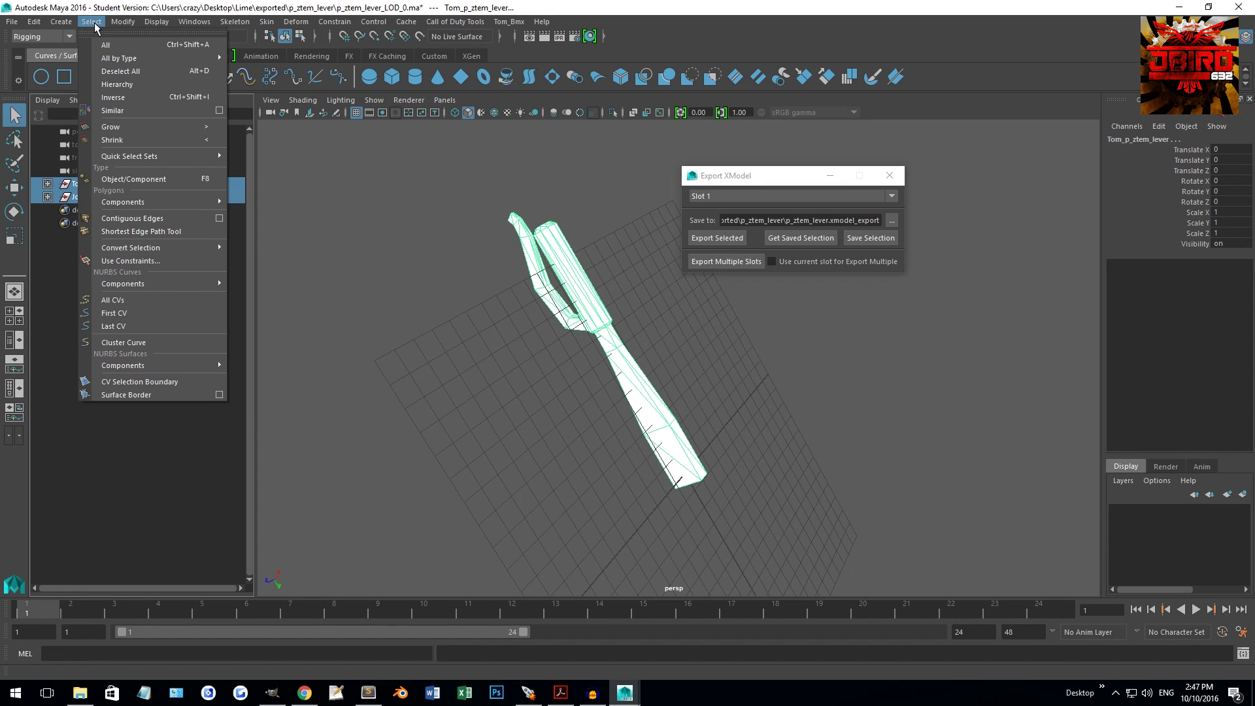
click(114, 85)
click(47, 184)
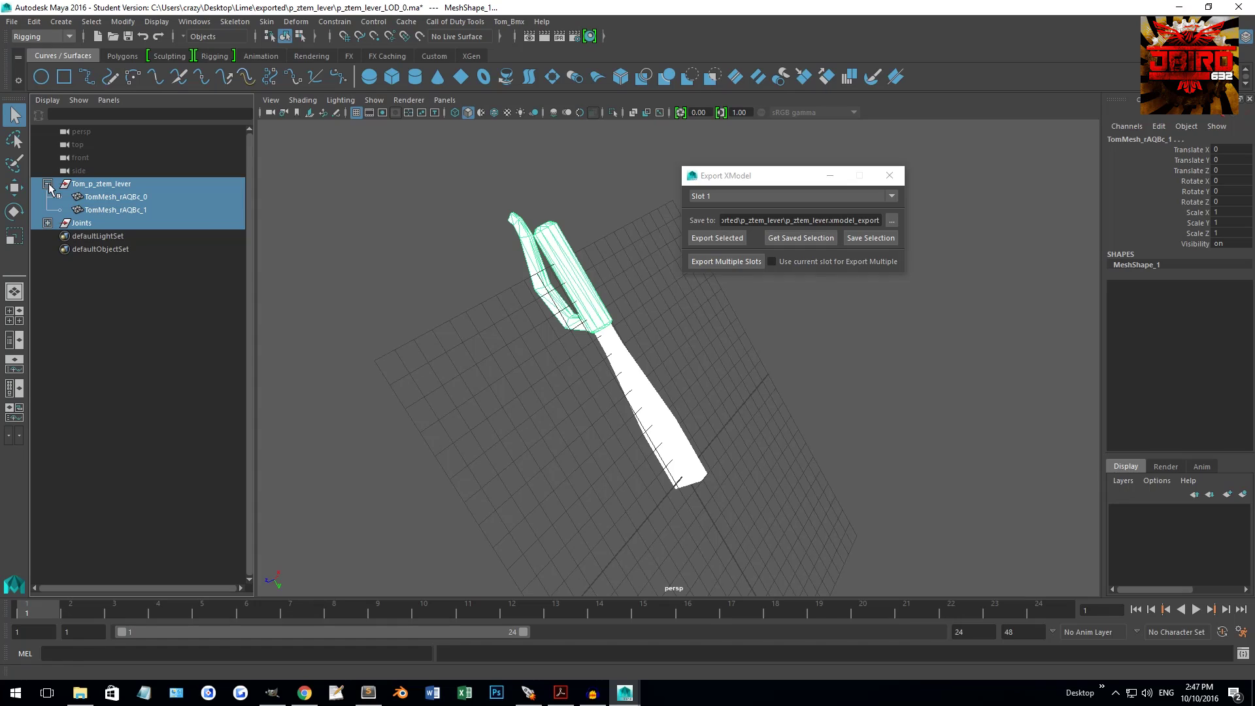
click(47, 223)
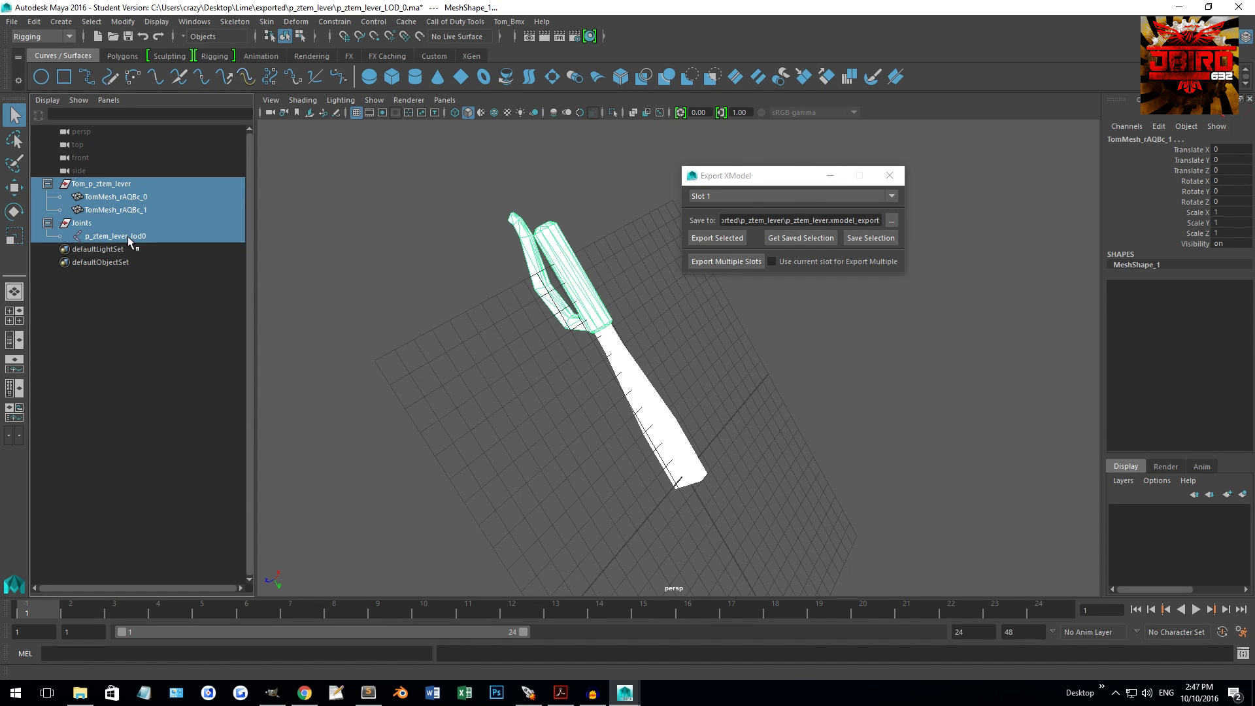
Export the selected hierarchy as an XModel without saving changes to the Maya scene, and close the export window.
click(719, 238)
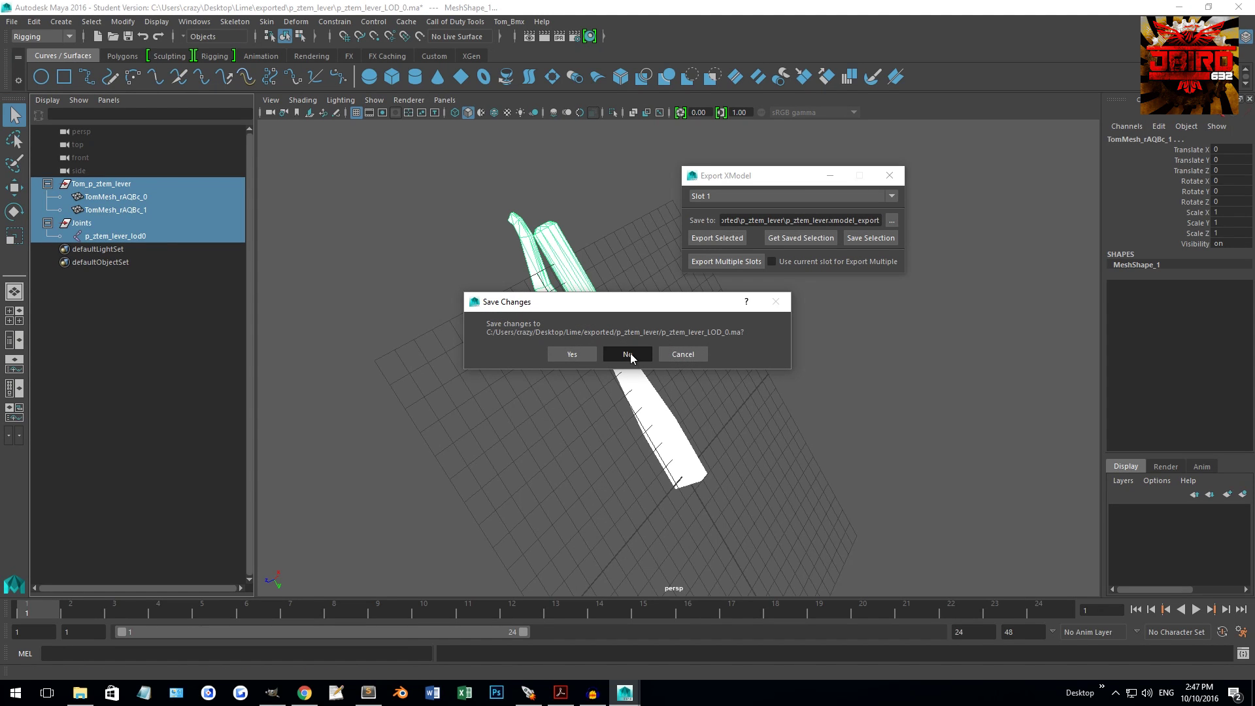
click(628, 354)
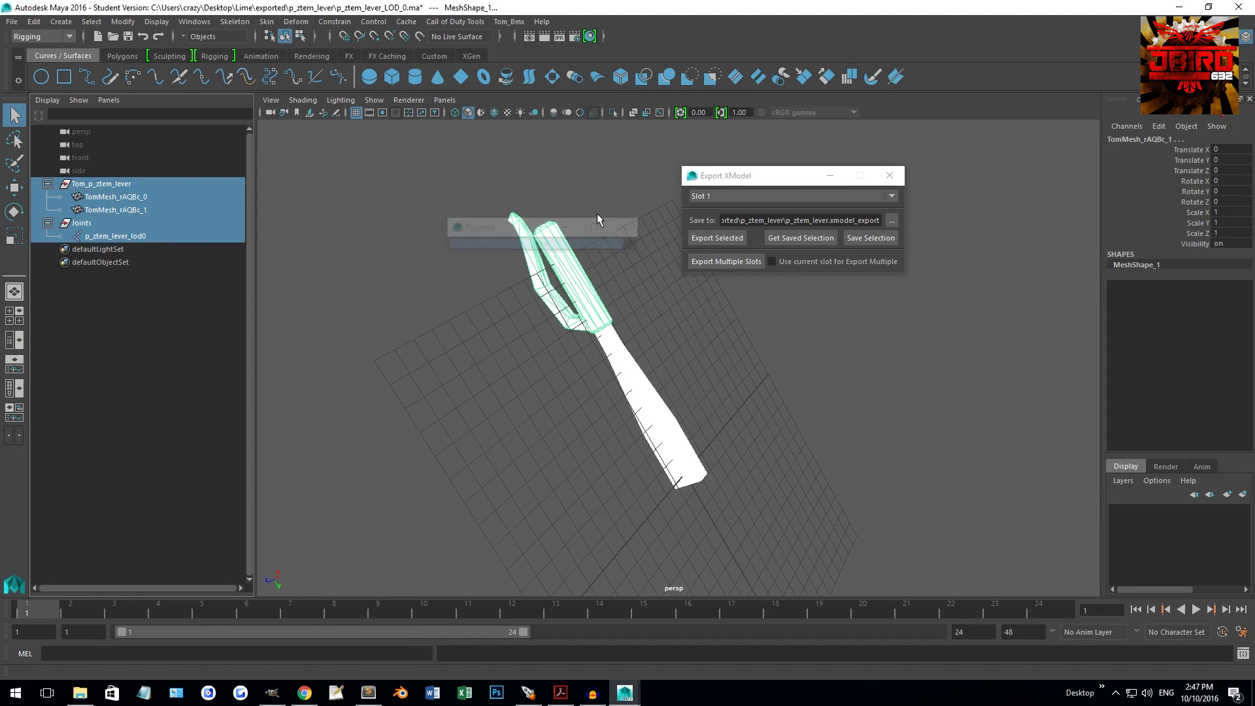
click(896, 181)
Switch to File Explorer and select the exported p_ztem_lever.xmodel_export file in the p_ztem_lever folder.
click(80, 694)
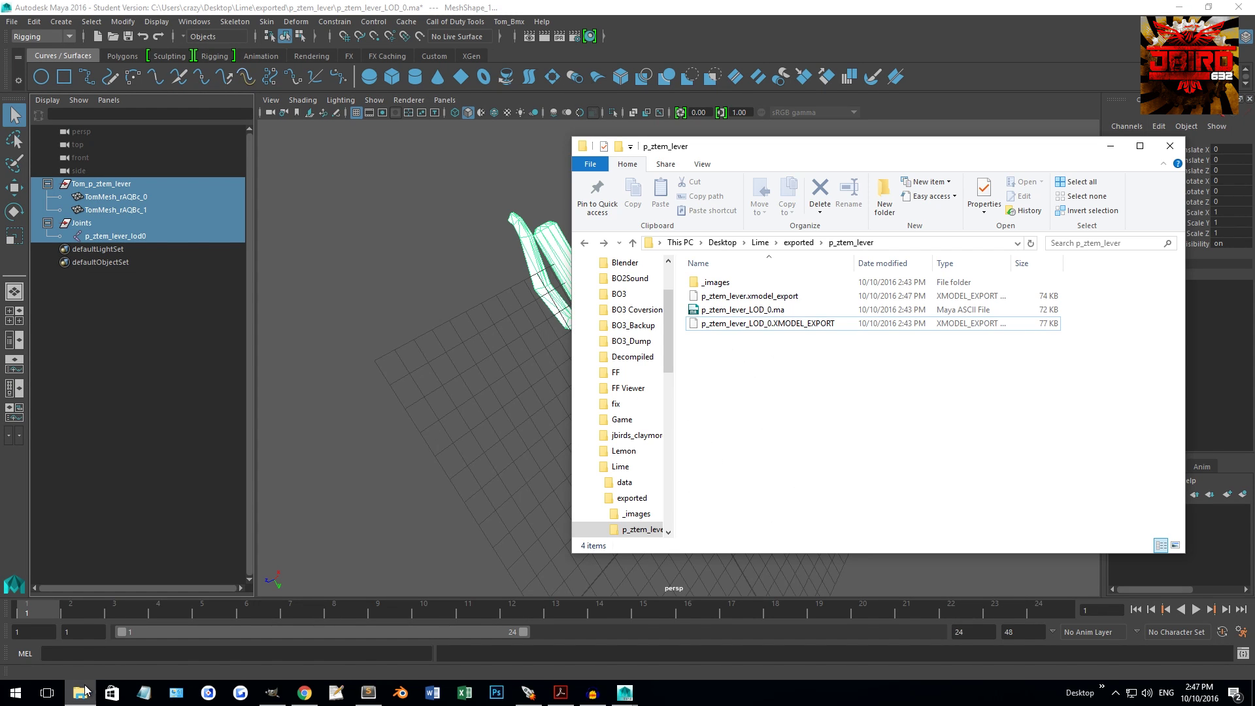
click(711, 300)
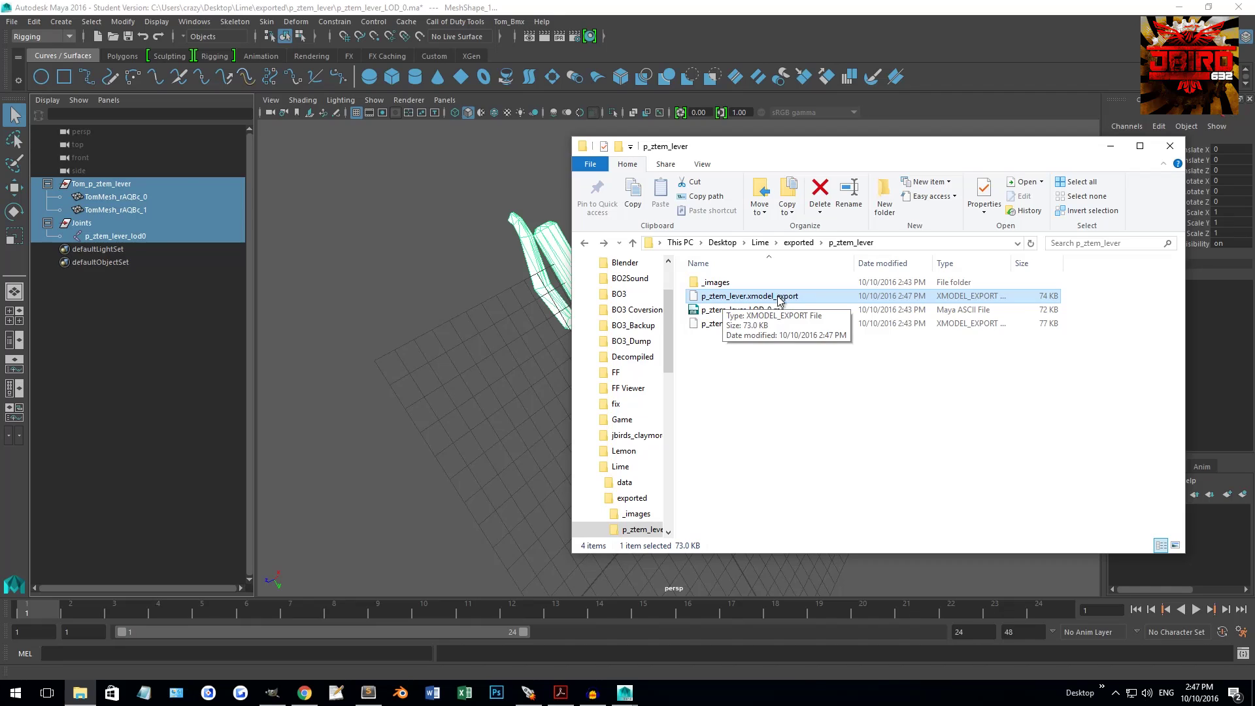
Hide Maya and examine p_ztem_lever.xmodel_export and p_ztem_lever_LOD_0.XMODEL_EXPORT in the p_ztem_lever folder.
click(791, 325)
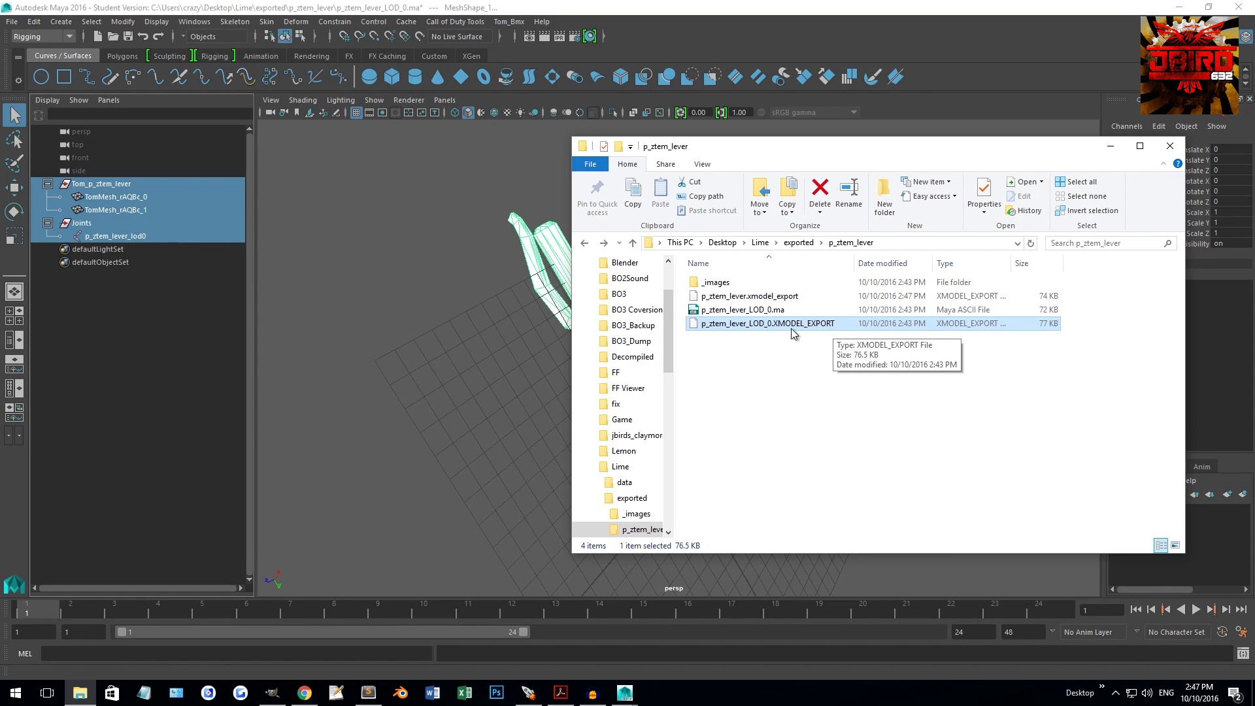
click(767, 362)
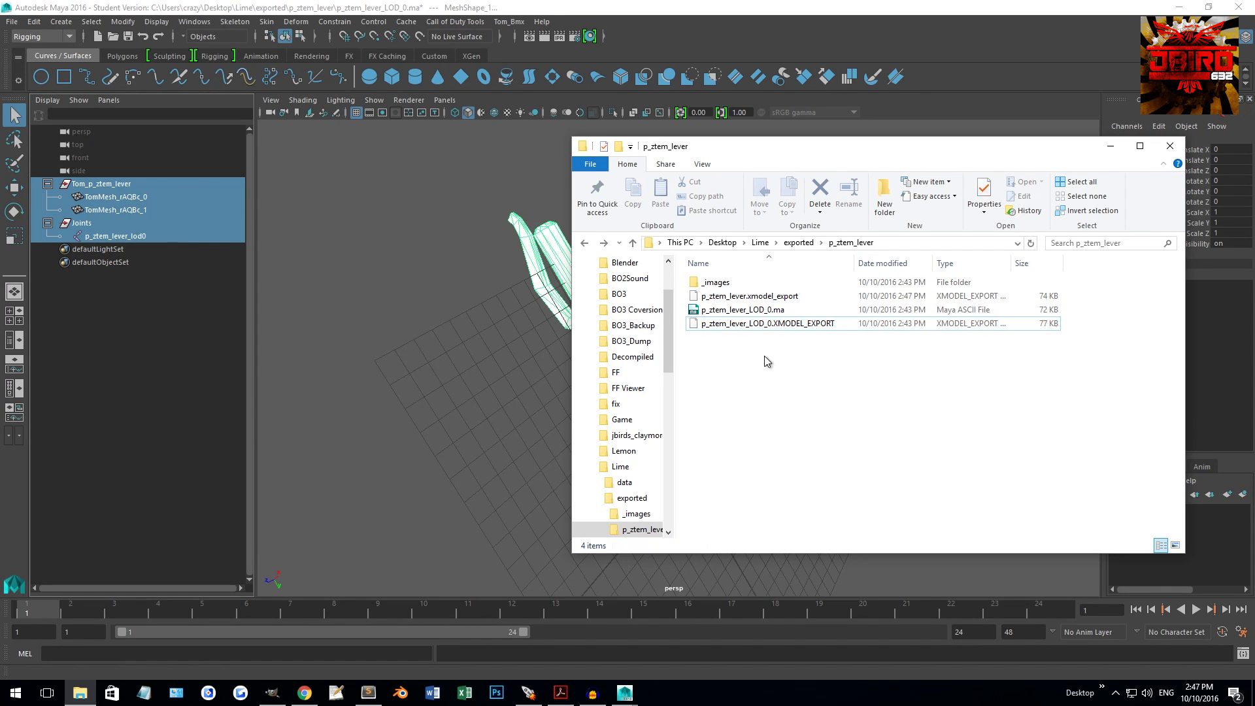
click(1179, 9)
drag(948, 147, 672, 144)
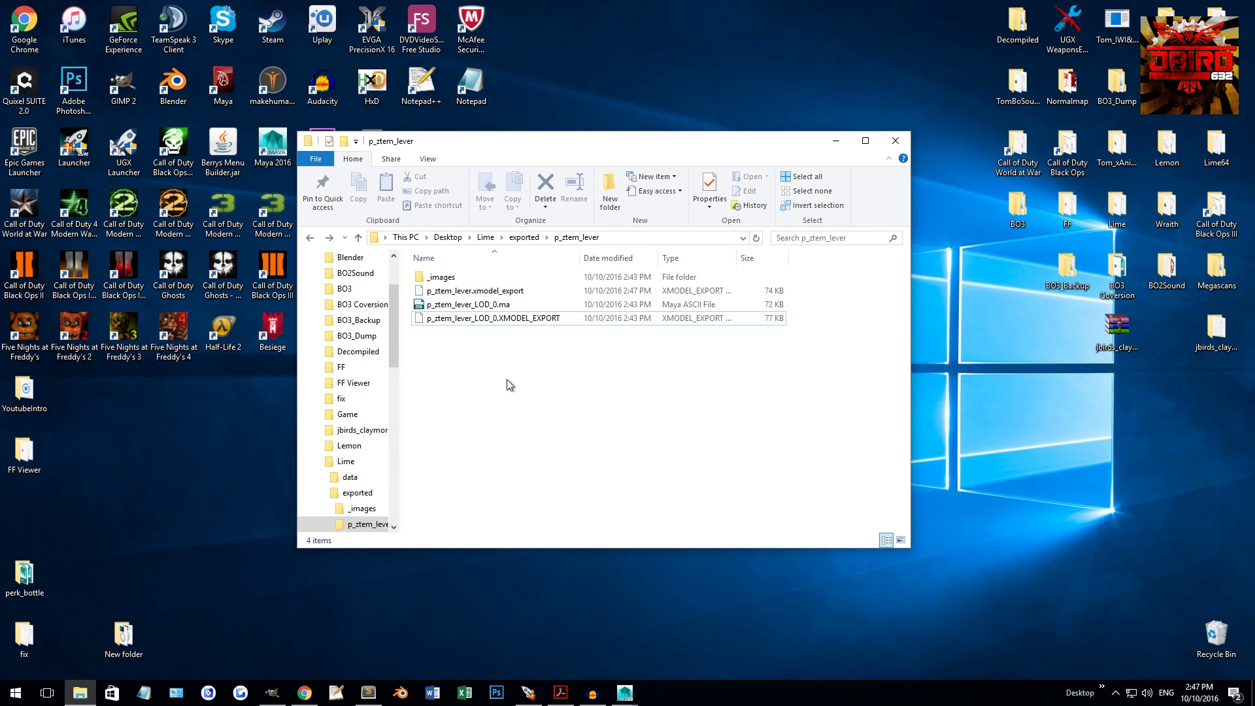
drag(650, 139, 683, 139)
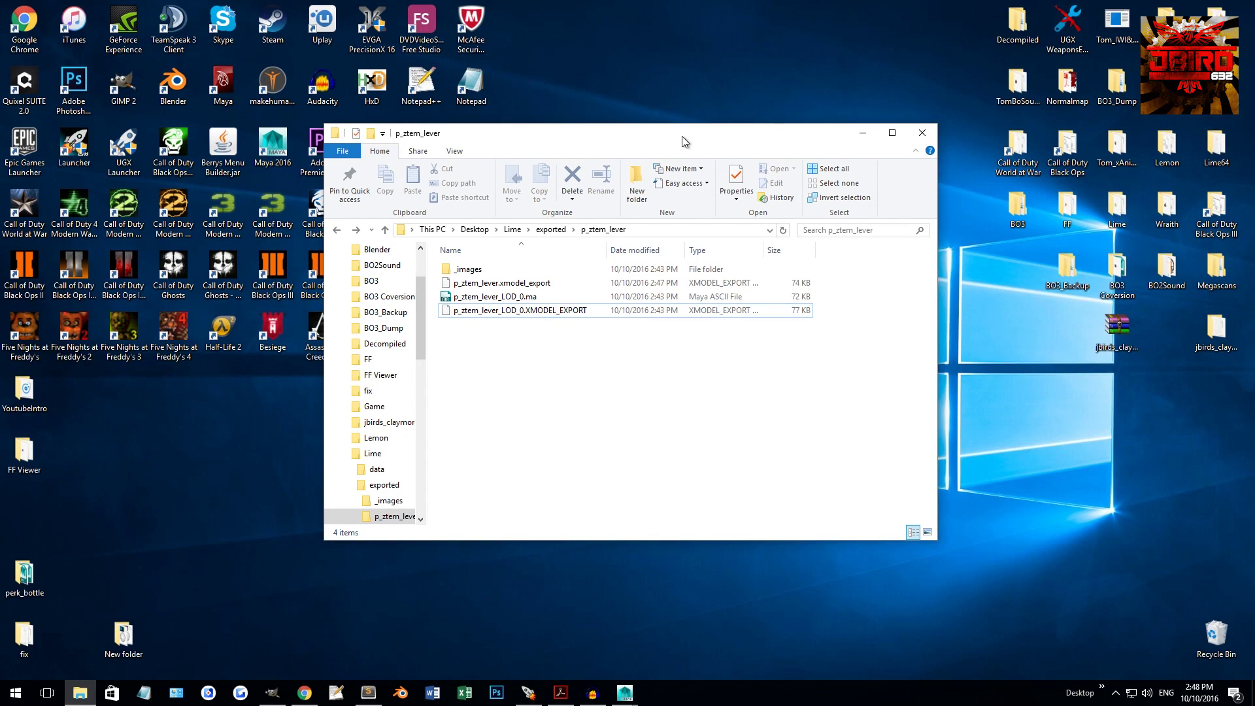
drag(684, 135, 721, 132)
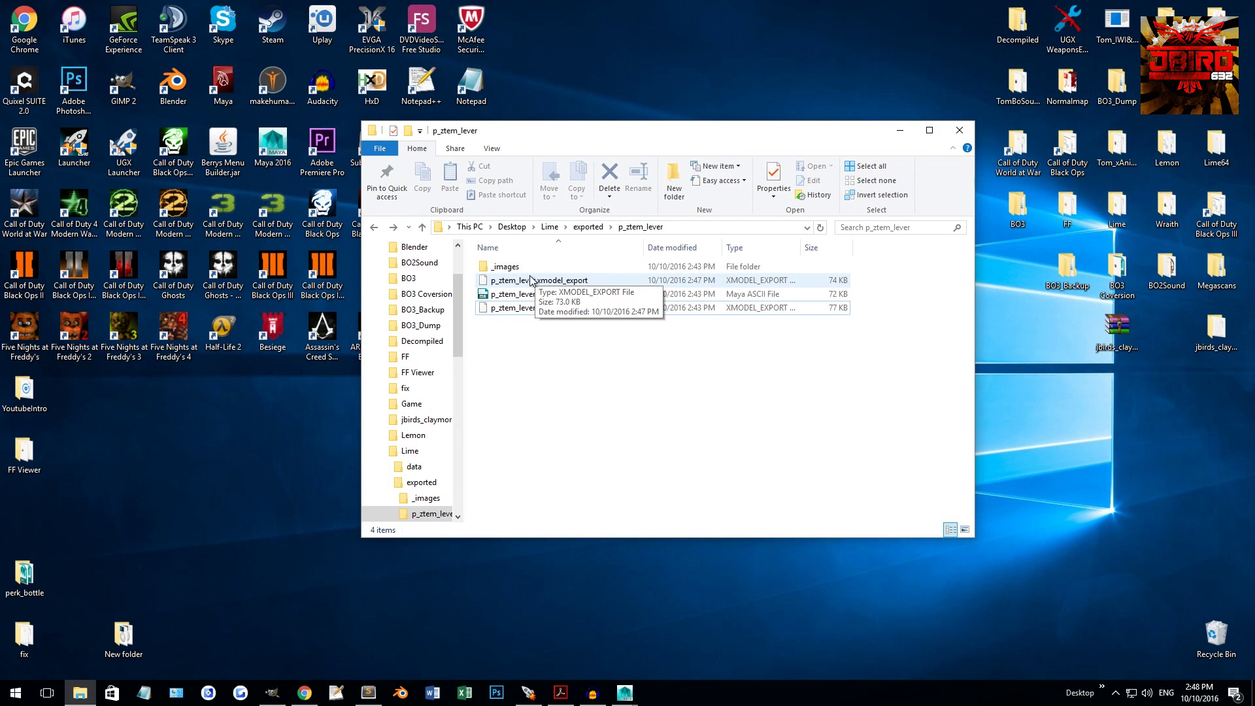
click(729, 308)
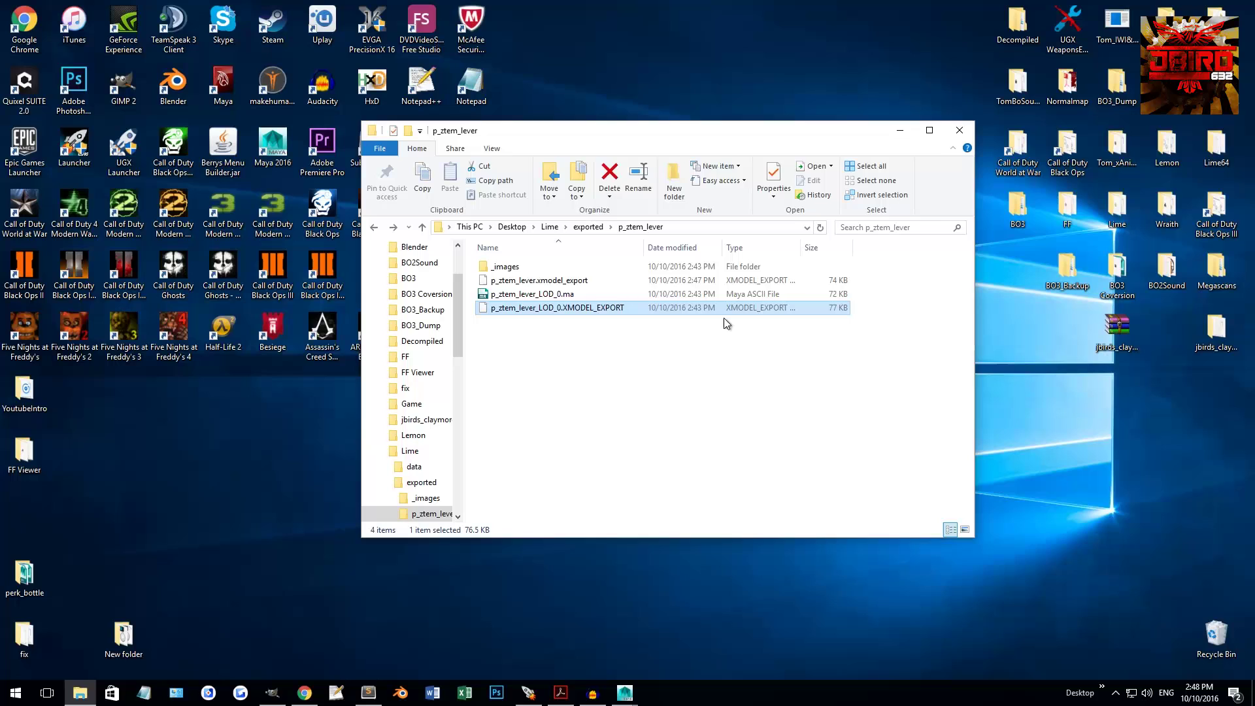
click(602, 356)
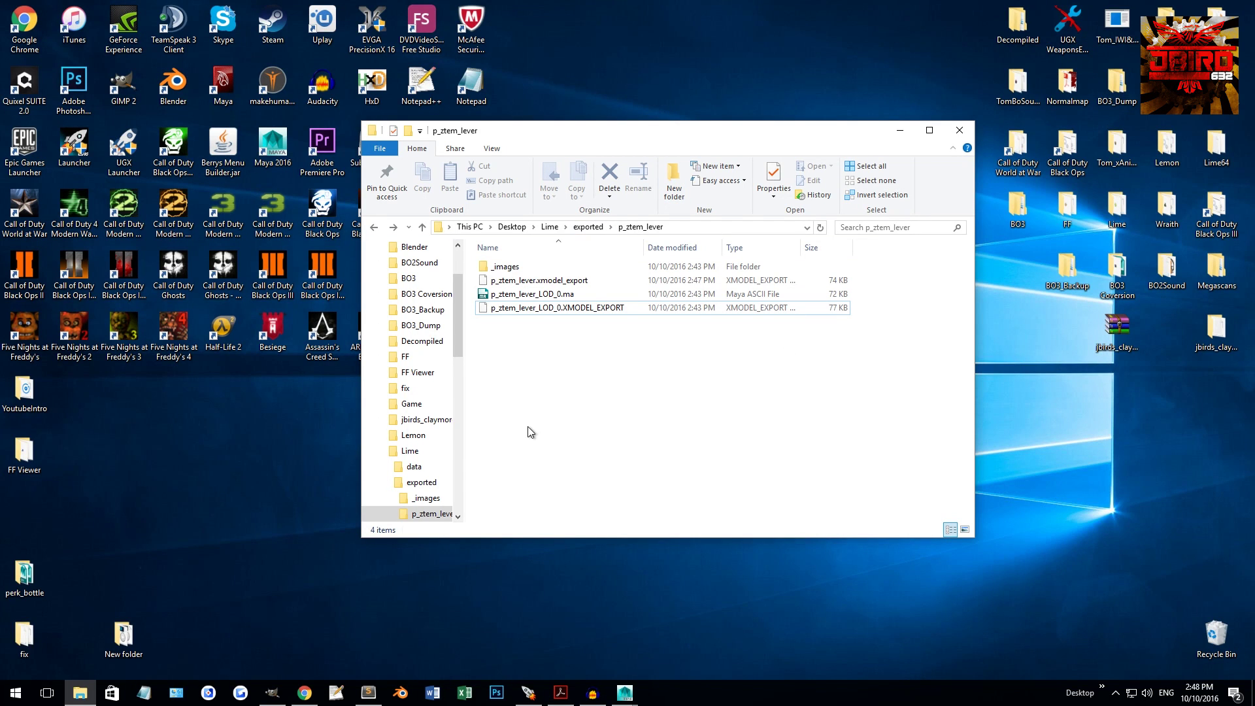
click(15, 693)
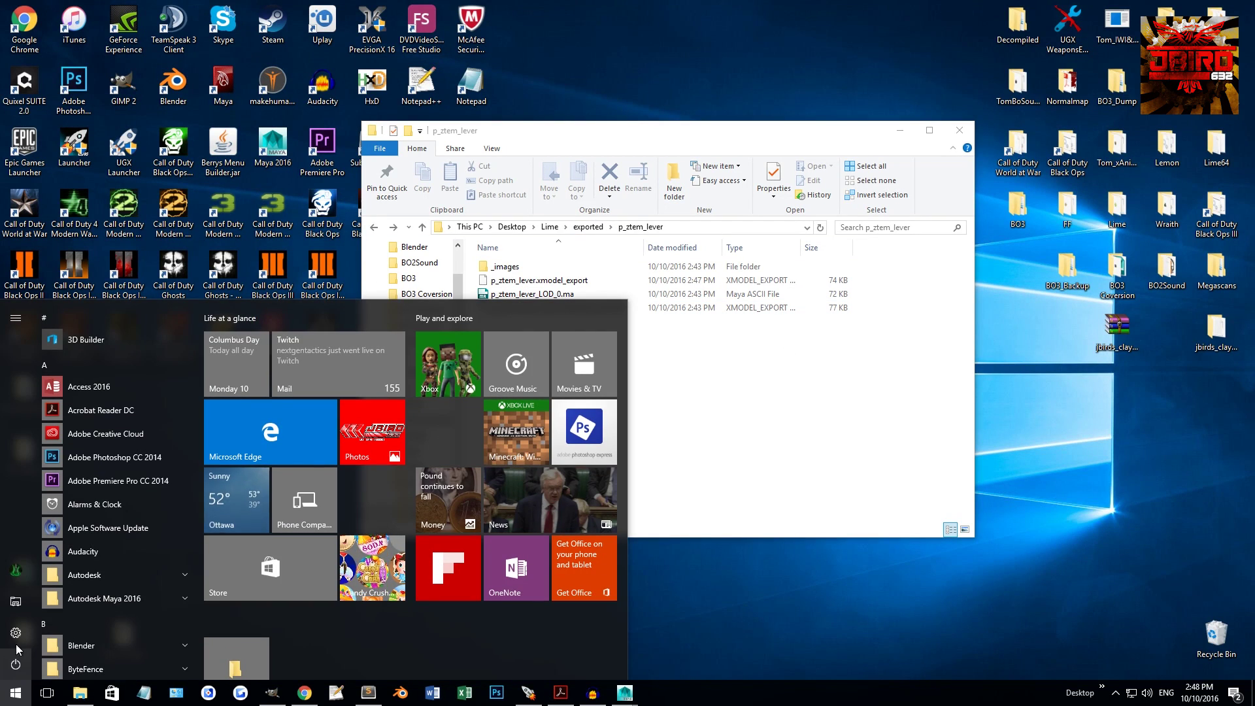
text(cmd)
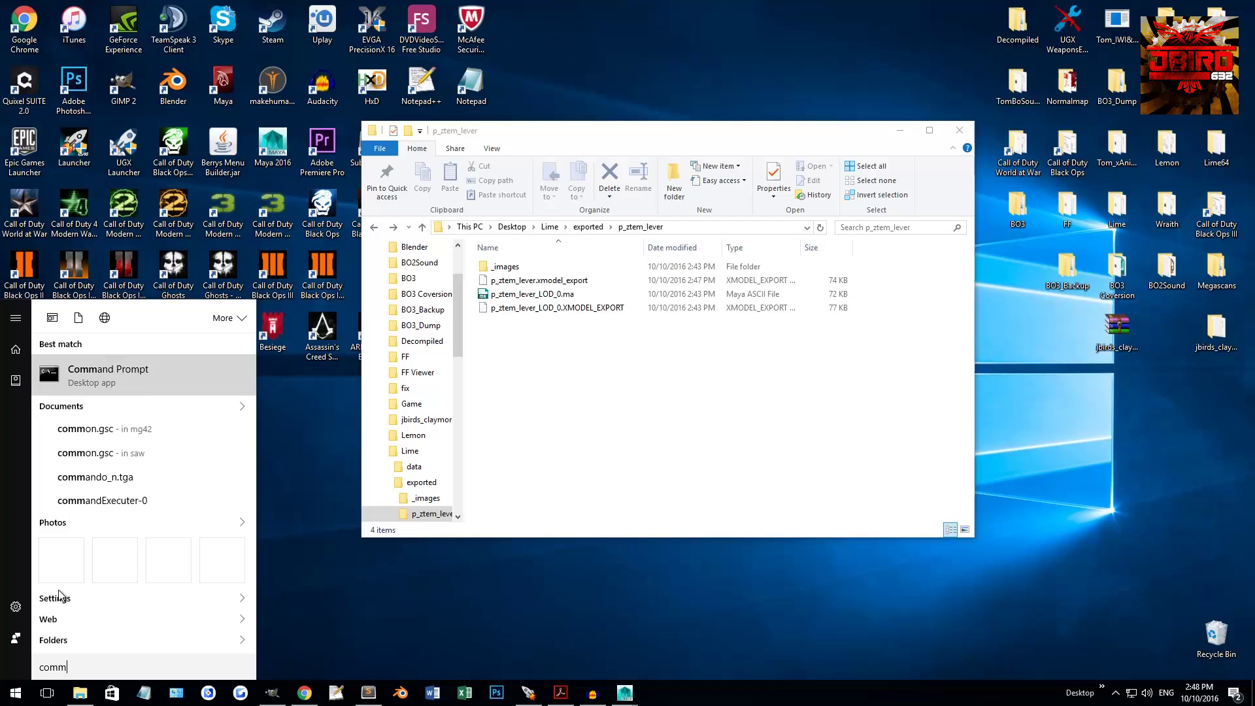
click(618, 456)
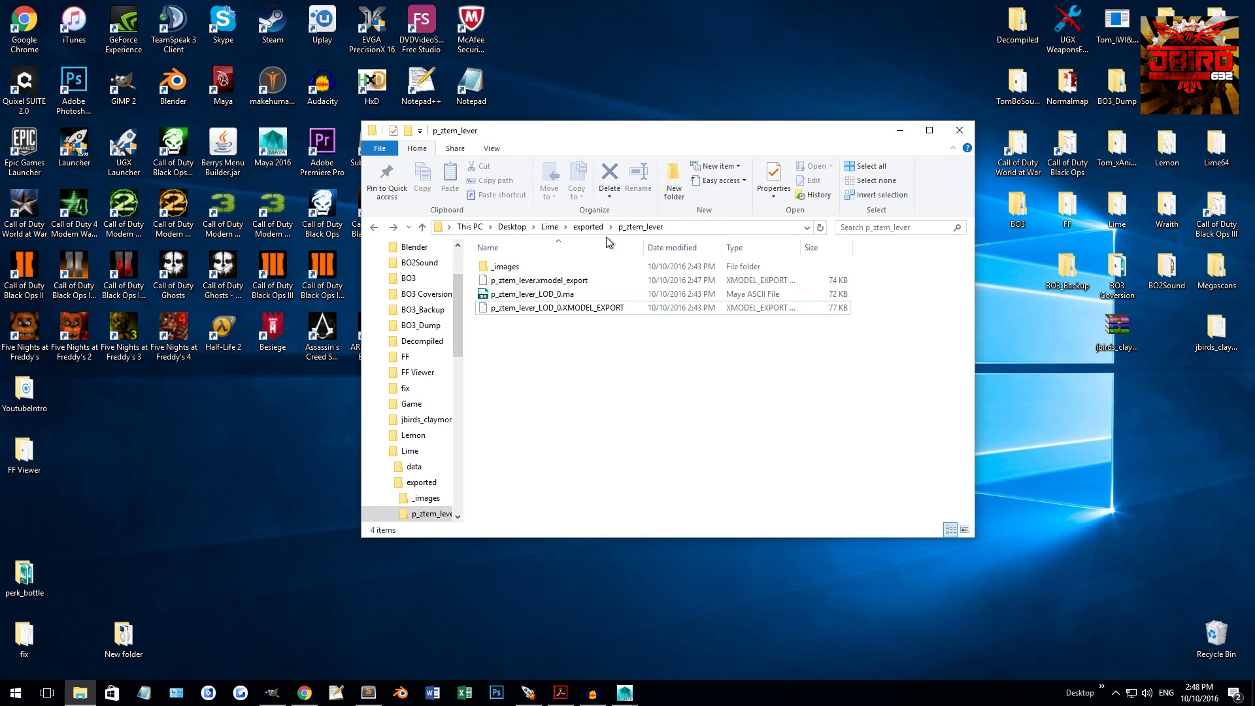
Open a command window in the p_ztem_lever folder and place it so the file list stays in view.
right_click(550, 332)
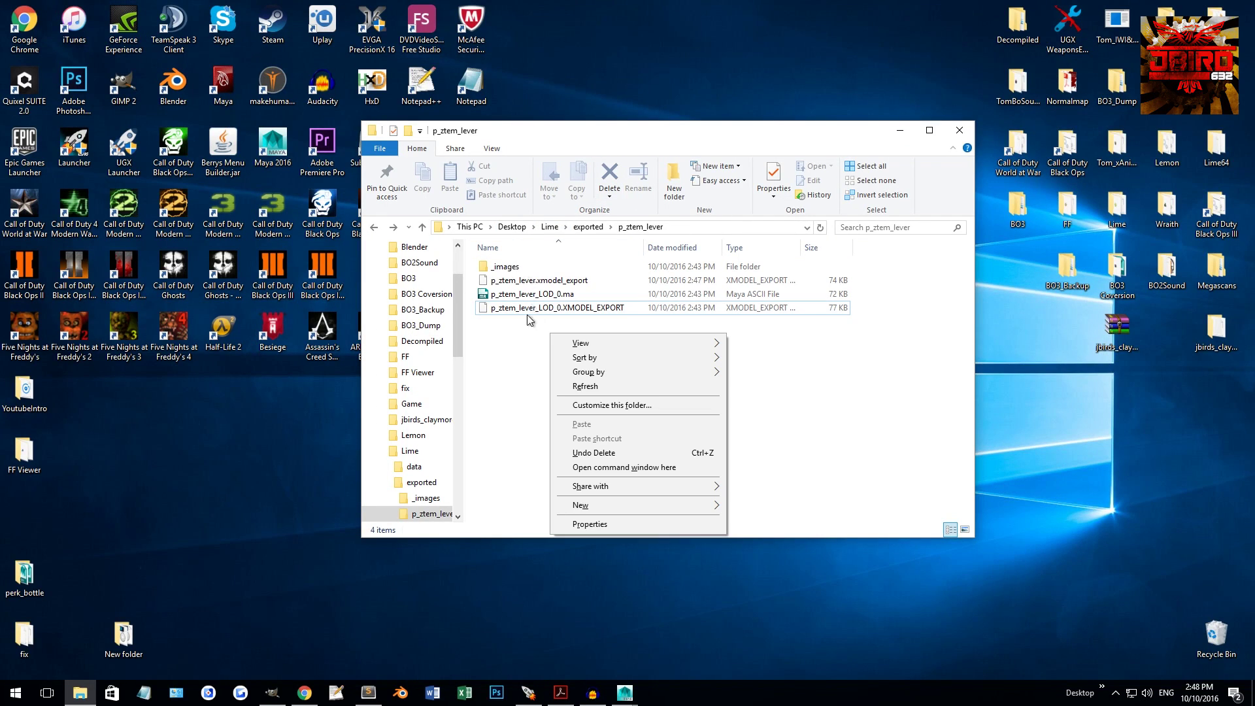
click(673, 471)
drag(476, 98, 716, 328)
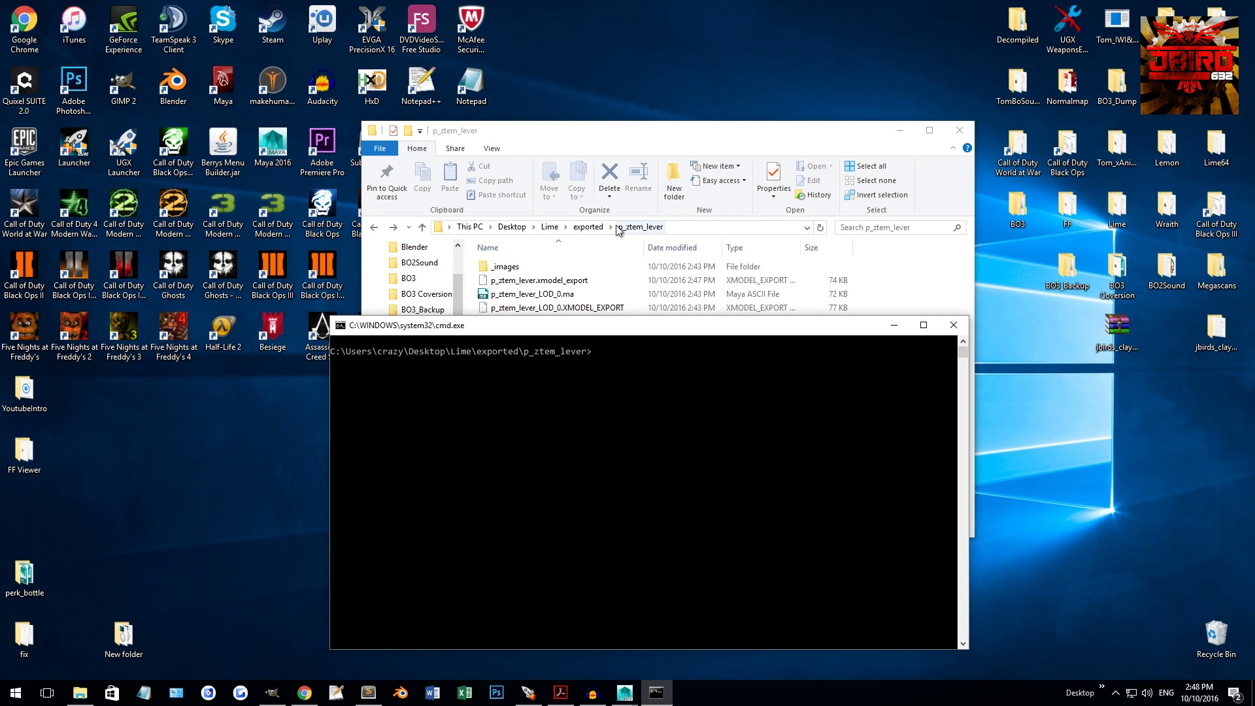
drag(633, 332, 617, 379)
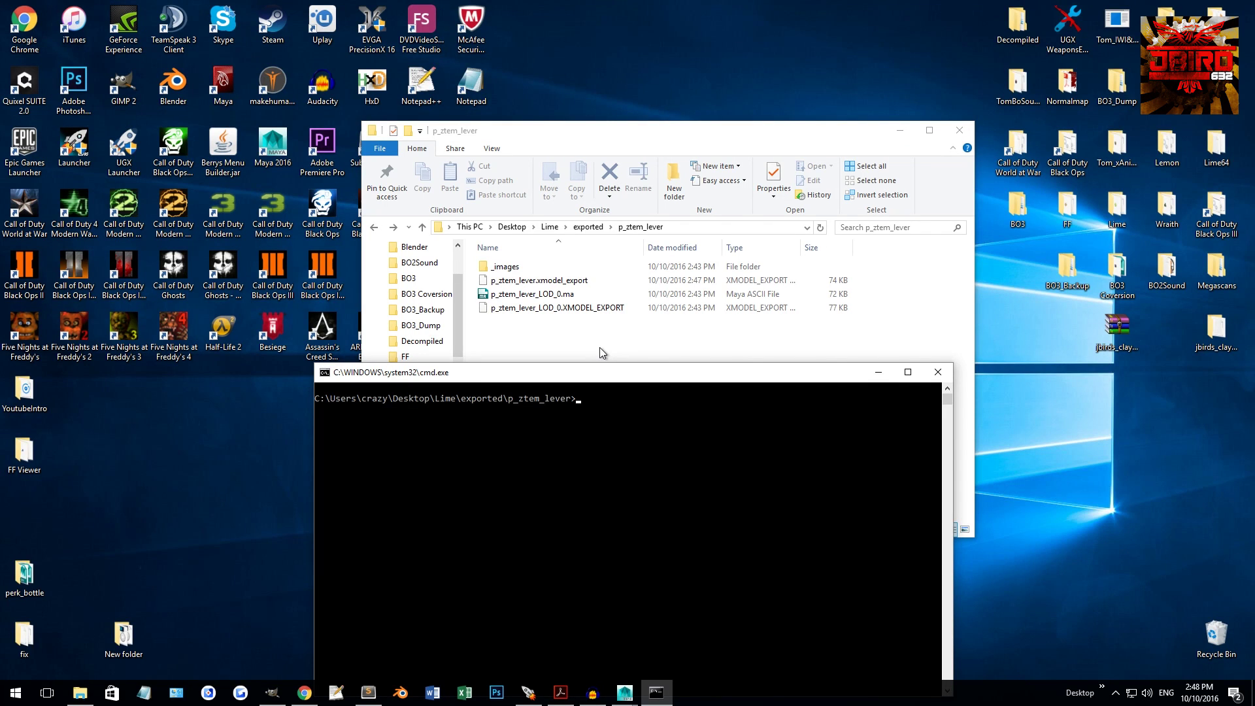
Convert the exported models to binary by running export2bin * in the p_ztem_lever folder, and close the command window.
text(export2bin *)
drag(677, 376, 673, 283)
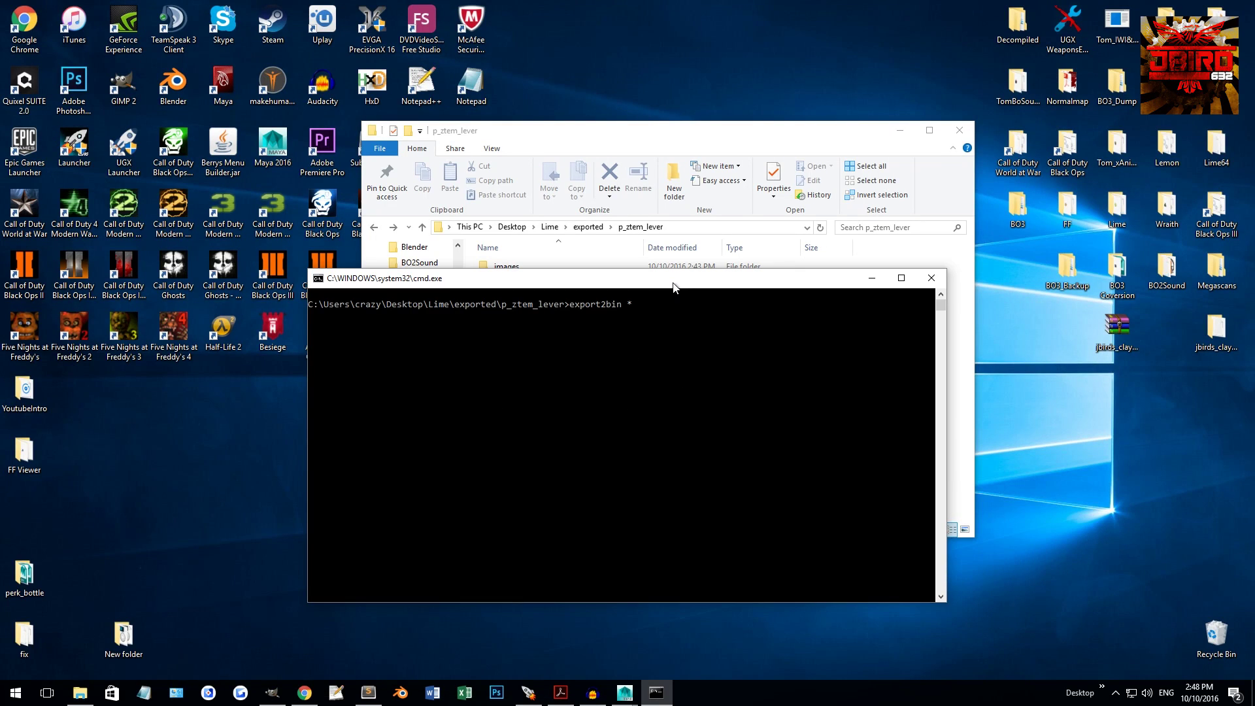
text(*)
key(Return)
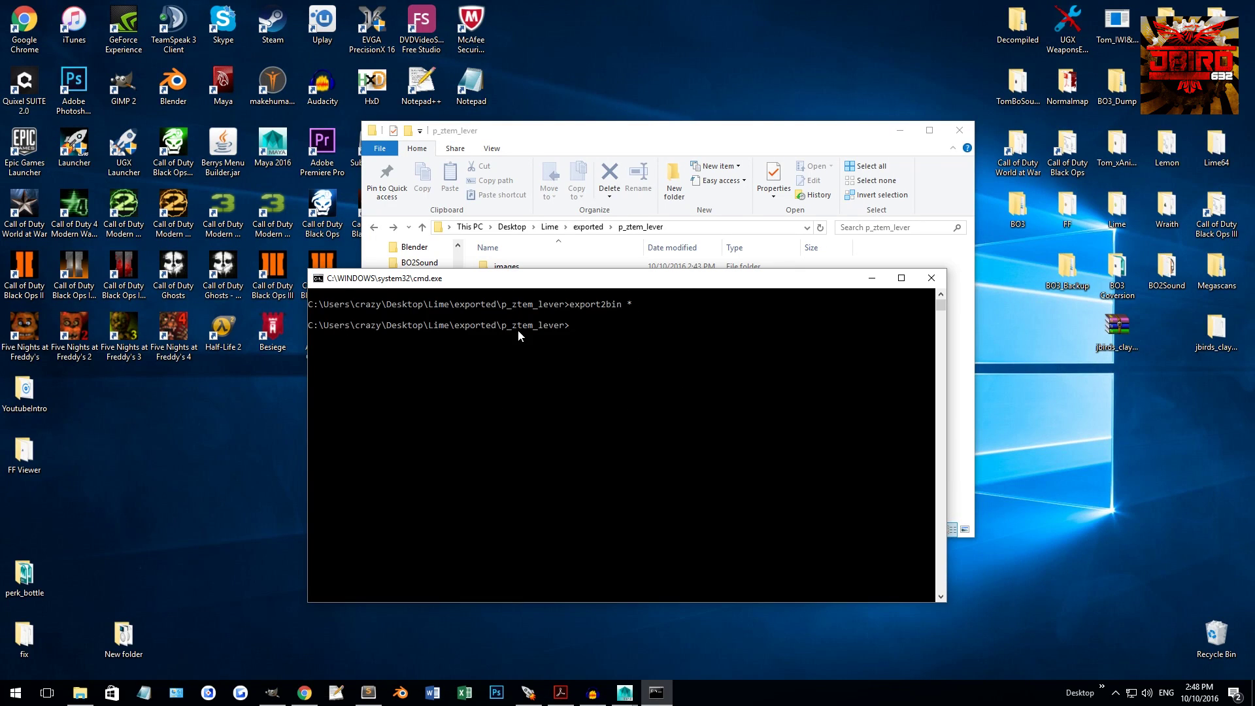
drag(667, 280, 692, 391)
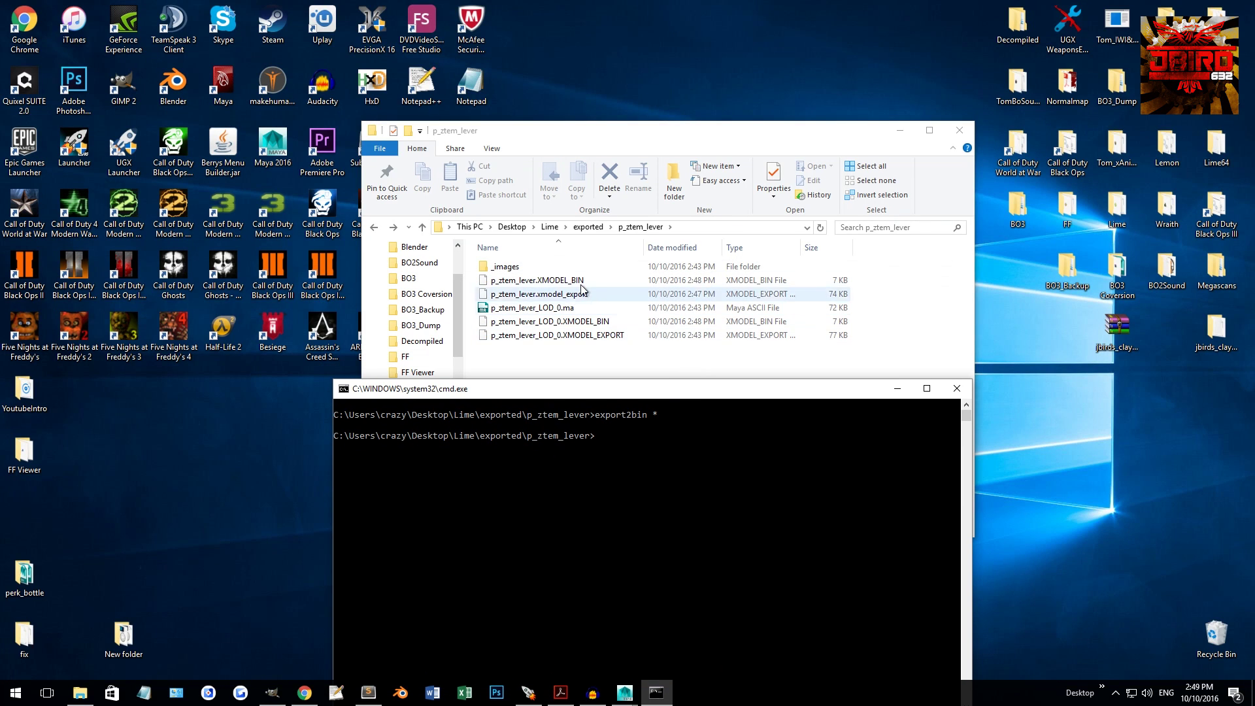
click(956, 389)
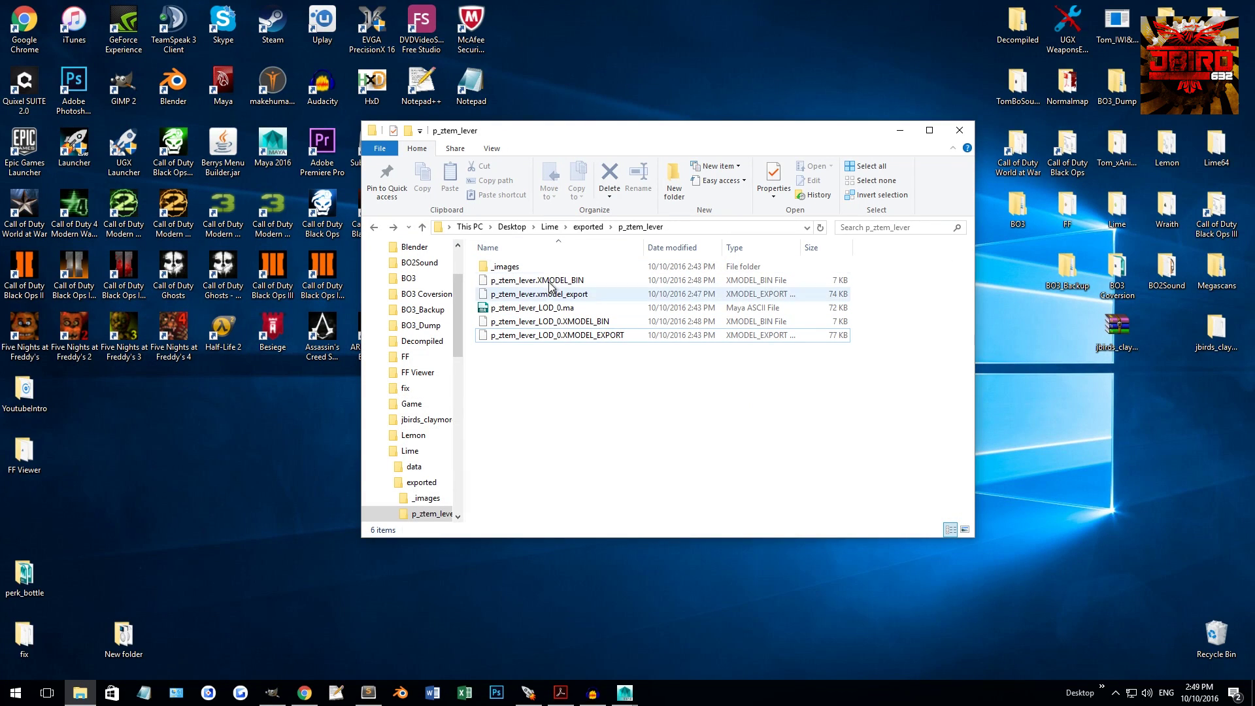
Compare the converted XMODEL_BIN files with their source export, leaving p_ztem_lever.XMODEL_BIN selected.
click(570, 281)
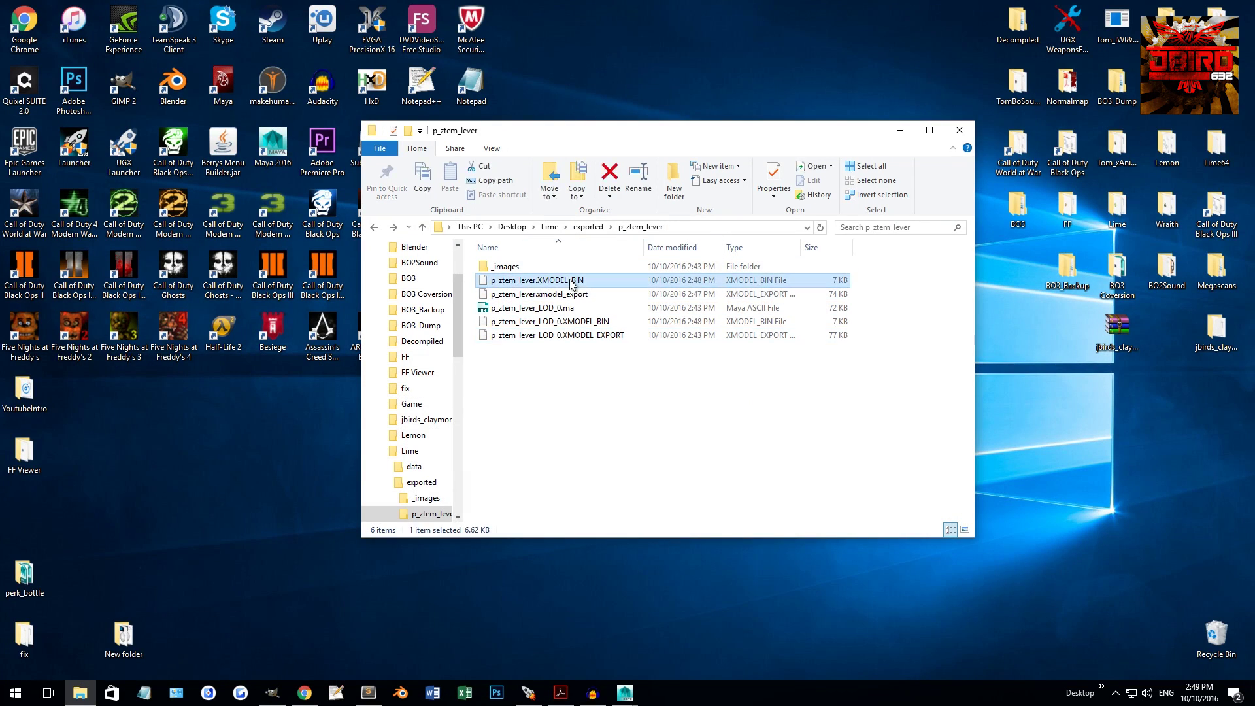
click(598, 323)
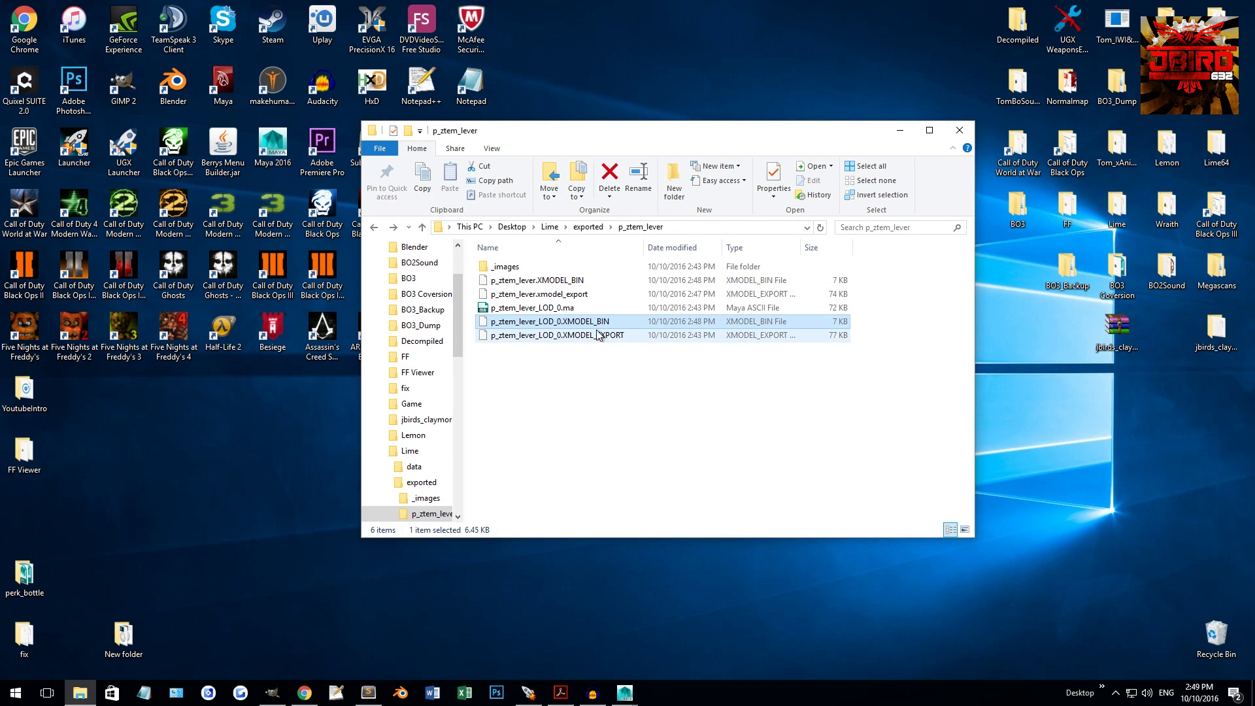
click(568, 283)
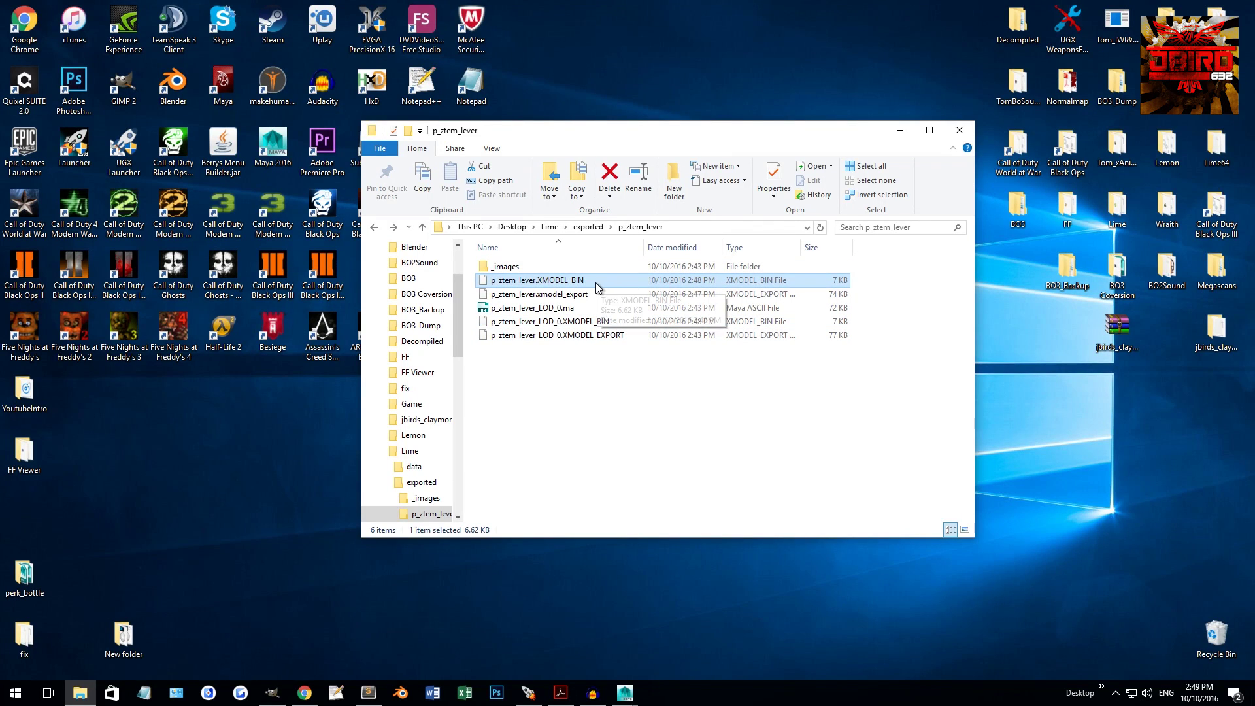
click(562, 294)
click(562, 281)
Open the Call of Duty Black Ops III folder from the desktop and place its window beside the p_ztem_lever window.
drag(741, 135, 462, 125)
double_click(1214, 219)
drag(469, 116, 743, 124)
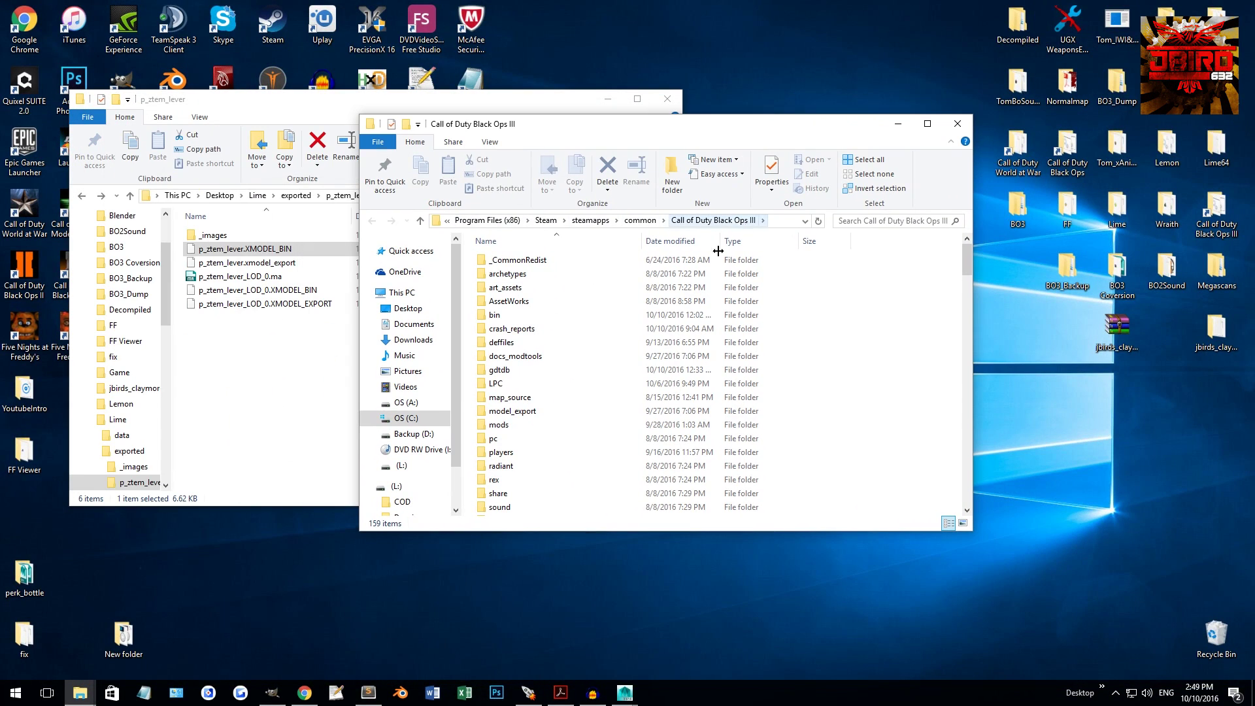
Switch to the Black Ops III Mod Tools Launcher and show the zone folder of the zm_museum map.
click(529, 693)
scroll(358, 229, up, 1)
right_click(329, 247)
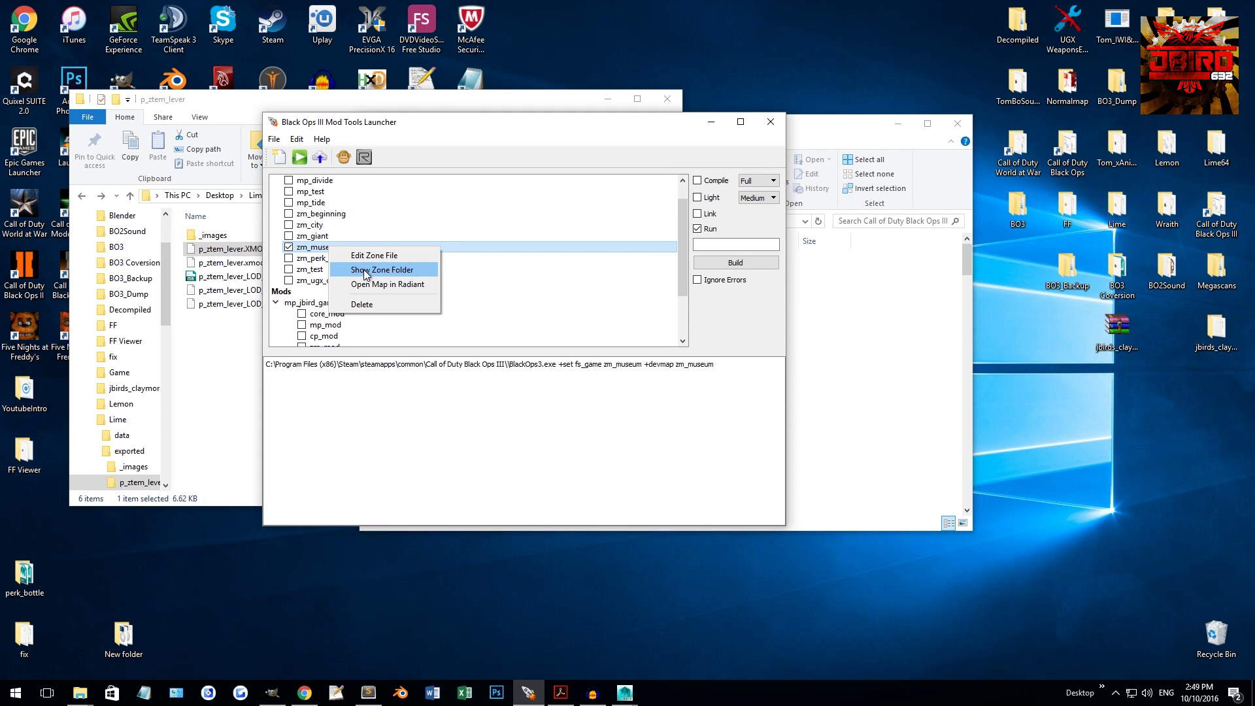
click(419, 270)
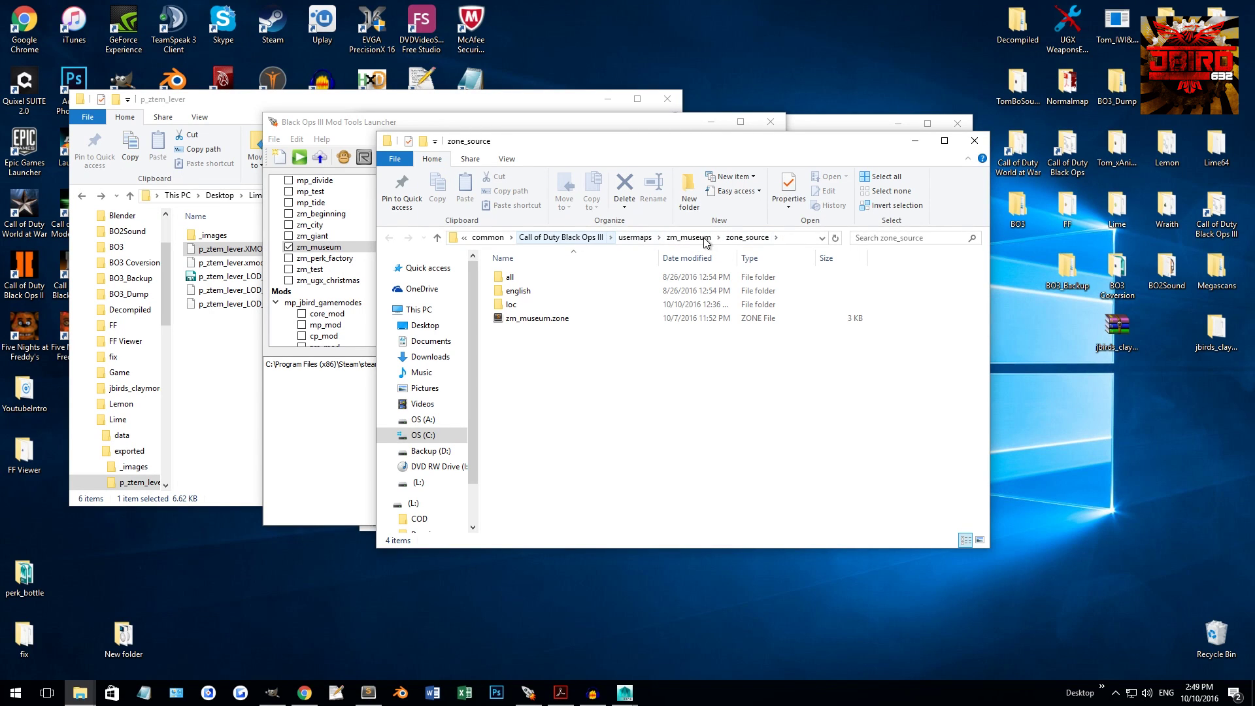
Go from zone_source to the model_export folder of Call of Duty Black Ops III and arrange it beside the p_ztem_lever window.
click(566, 239)
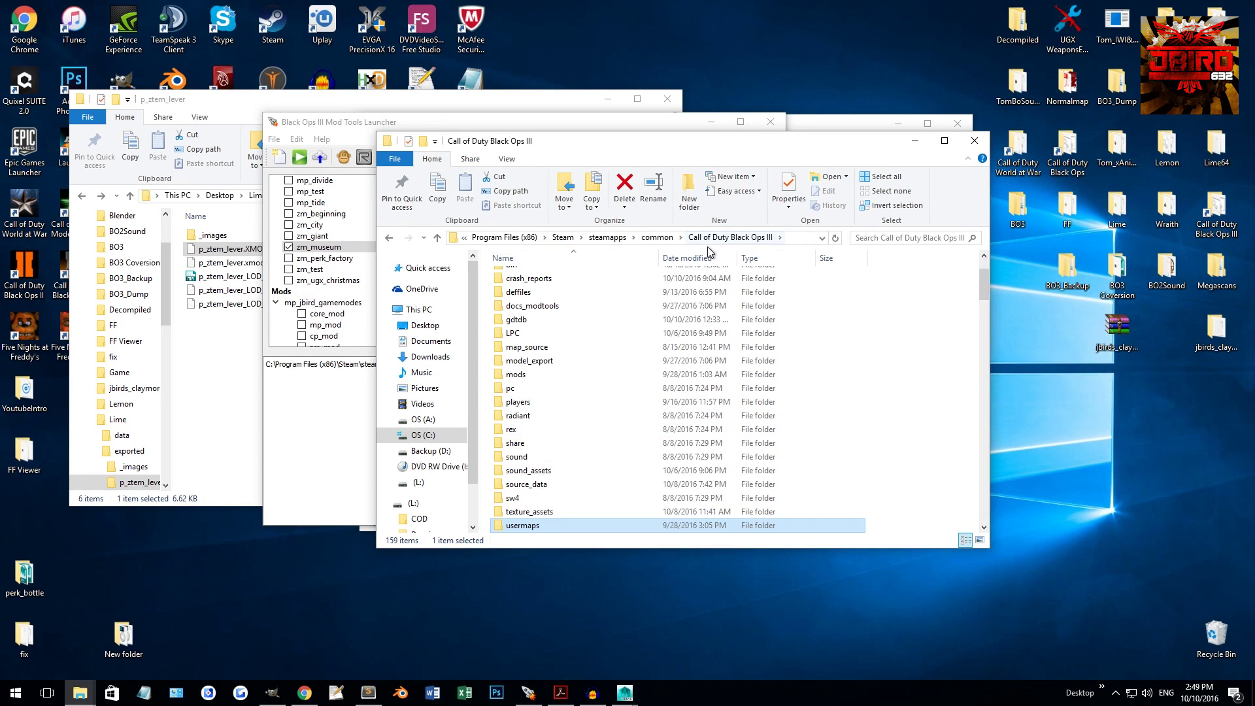
scroll(546, 464, up, 2)
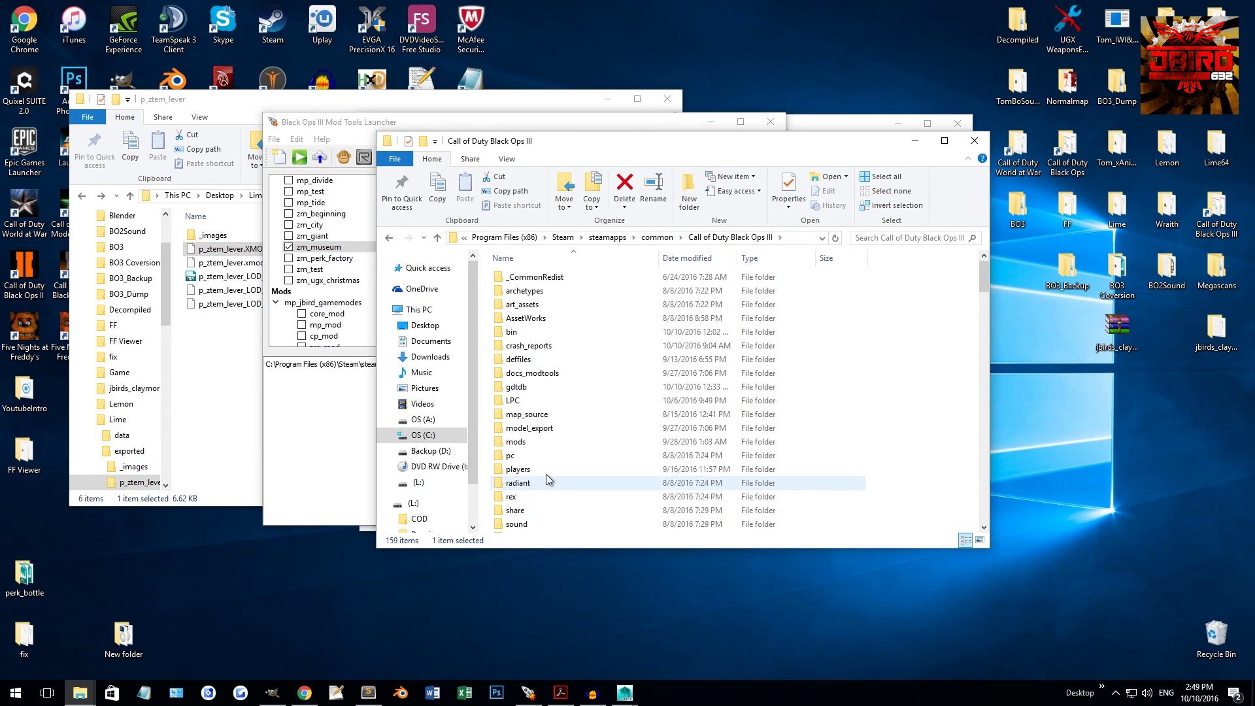
double_click(533, 428)
drag(748, 152, 928, 177)
drag(296, 104, 219, 151)
drag(732, 165, 786, 144)
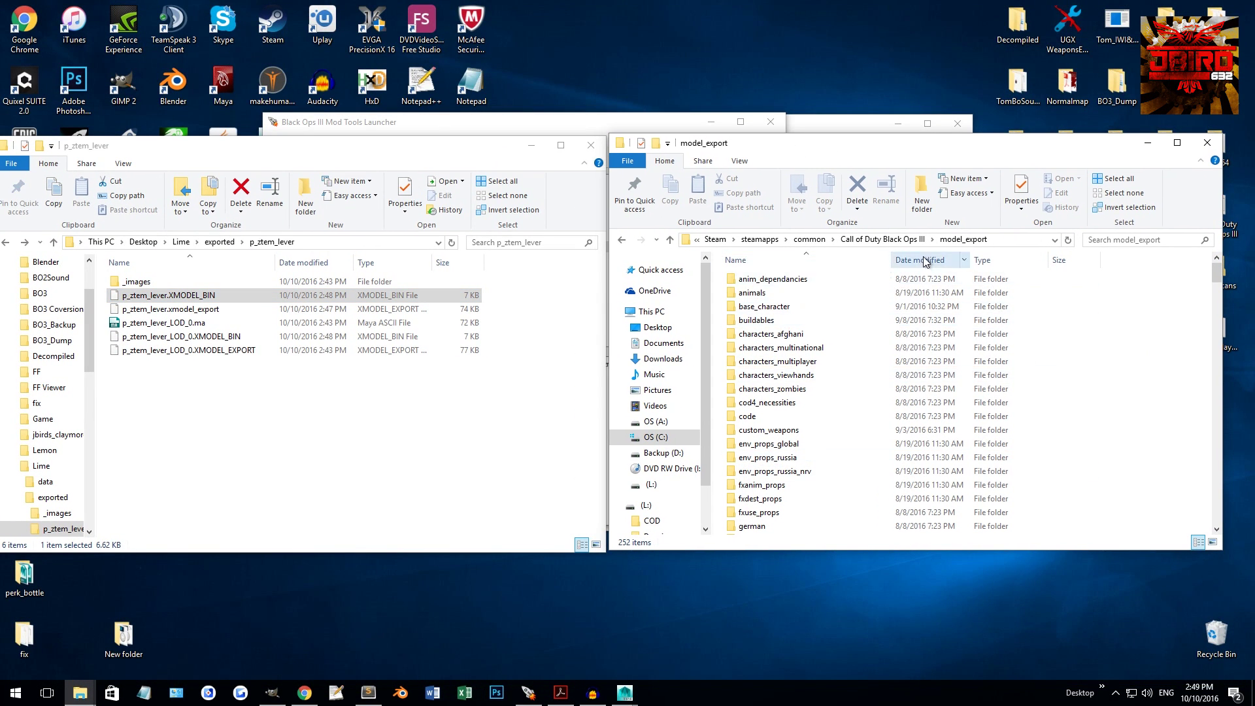
Create a folder named lime in model_export and open it.
right_click(1154, 345)
mouse_move(1149, 500)
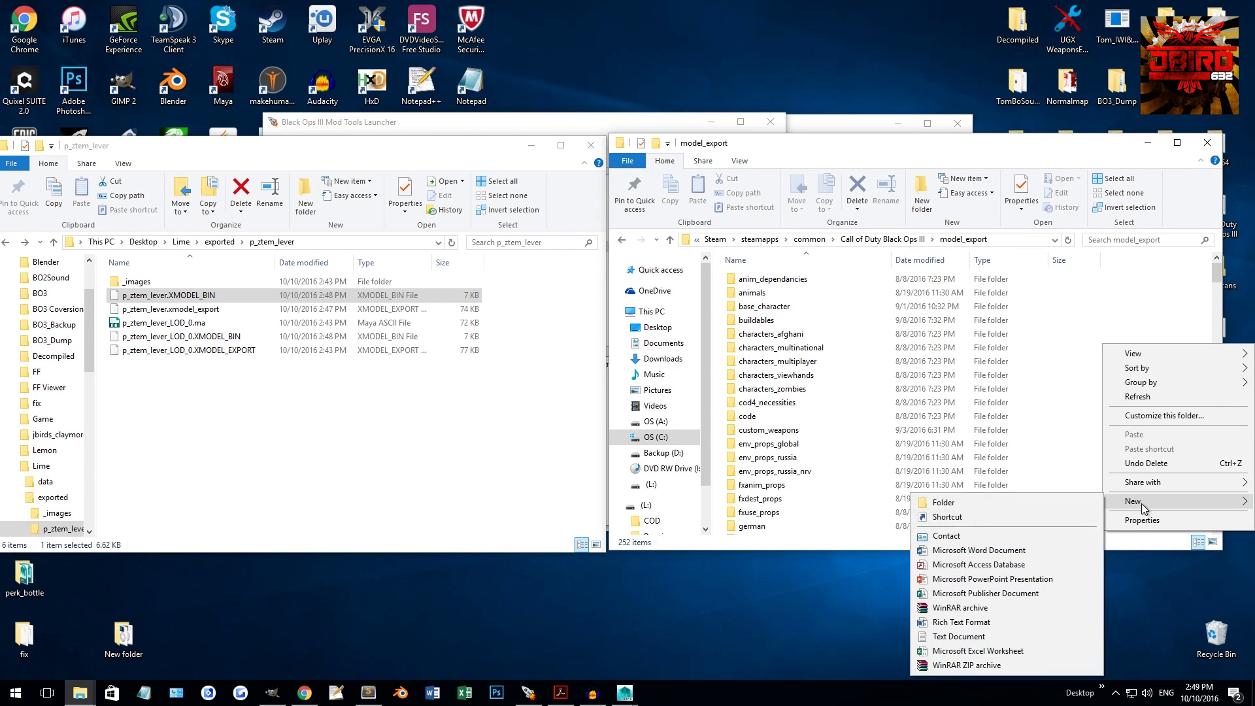
click(1049, 504)
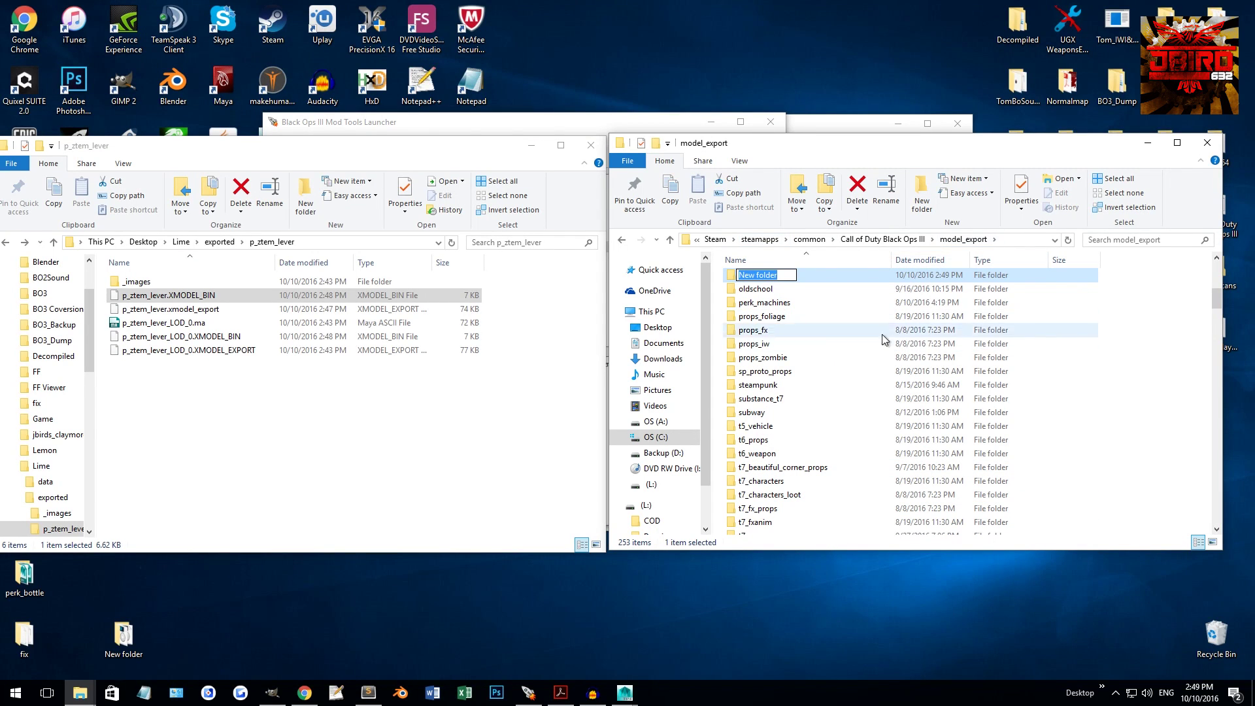
text(lime)
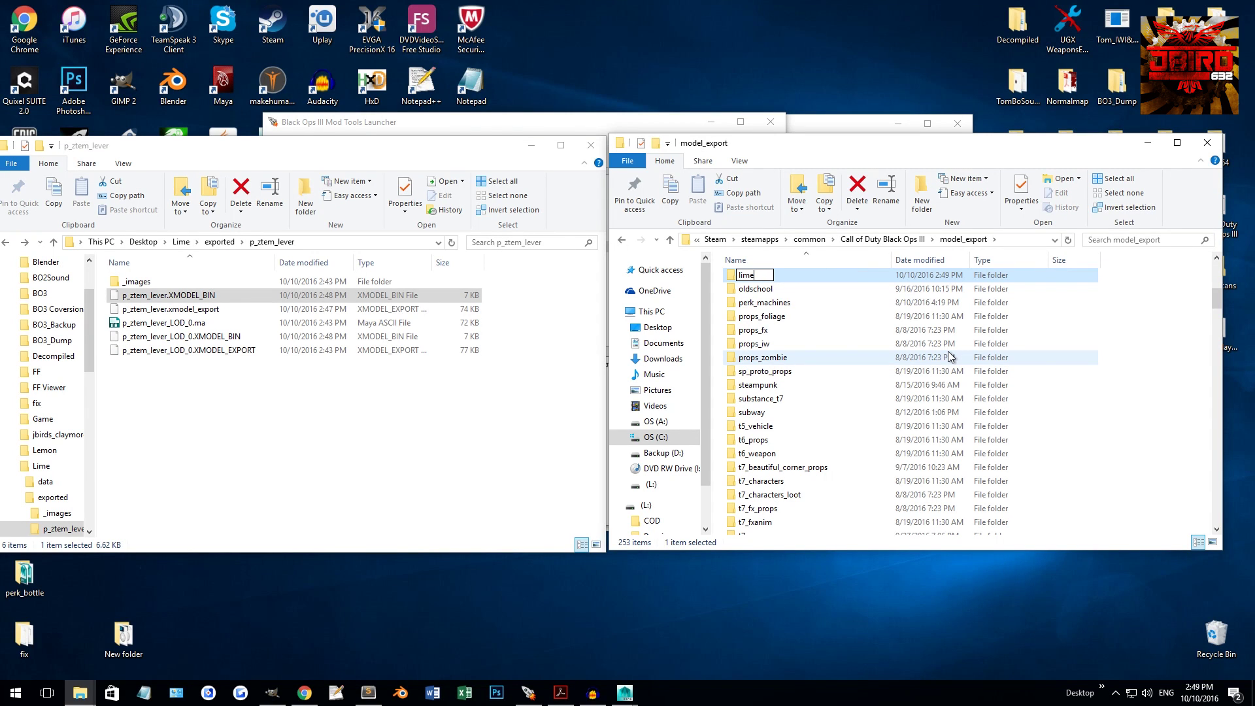
key(Return)
double_click(764, 281)
Copy p_ztem_lever.XMODEL_BIN from the p_ztem_lever folder into the lime folder.
click(175, 392)
click(200, 298)
click(852, 323)
key(ctrl+v)
Create a folder named images inside the lime folder and open it.
right_click(821, 332)
mouse_move(850, 483)
click(1002, 482)
text(images)
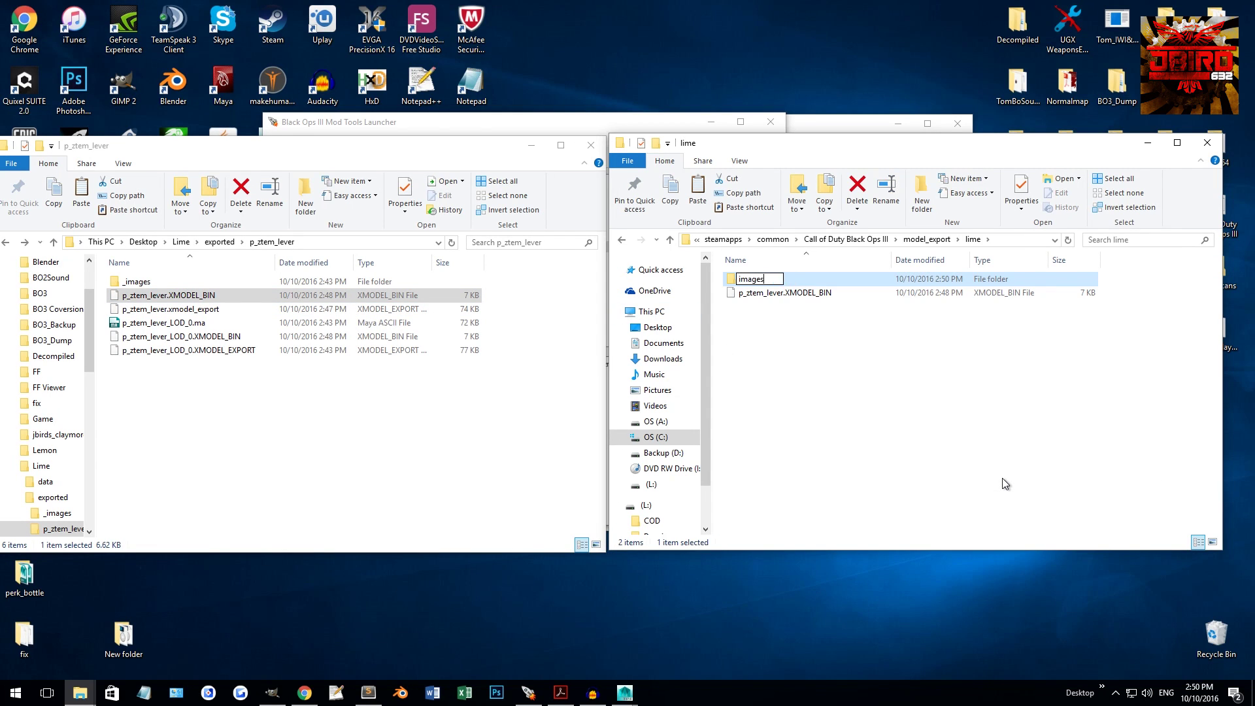
key(Return)
double_click(758, 280)
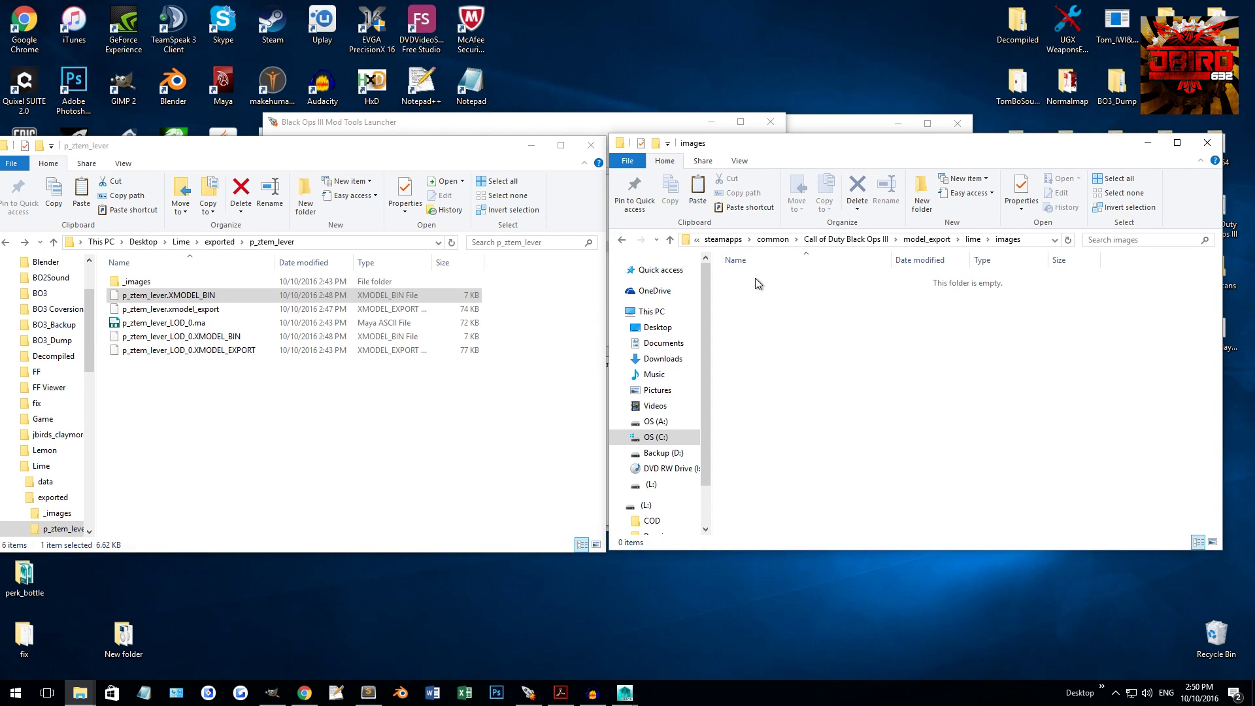
Select _-grus_metal_black_trim_rusty_c.dds in the exported model's _images folder, and switch to GIMP with its window clear of the textures.
double_click(214, 282)
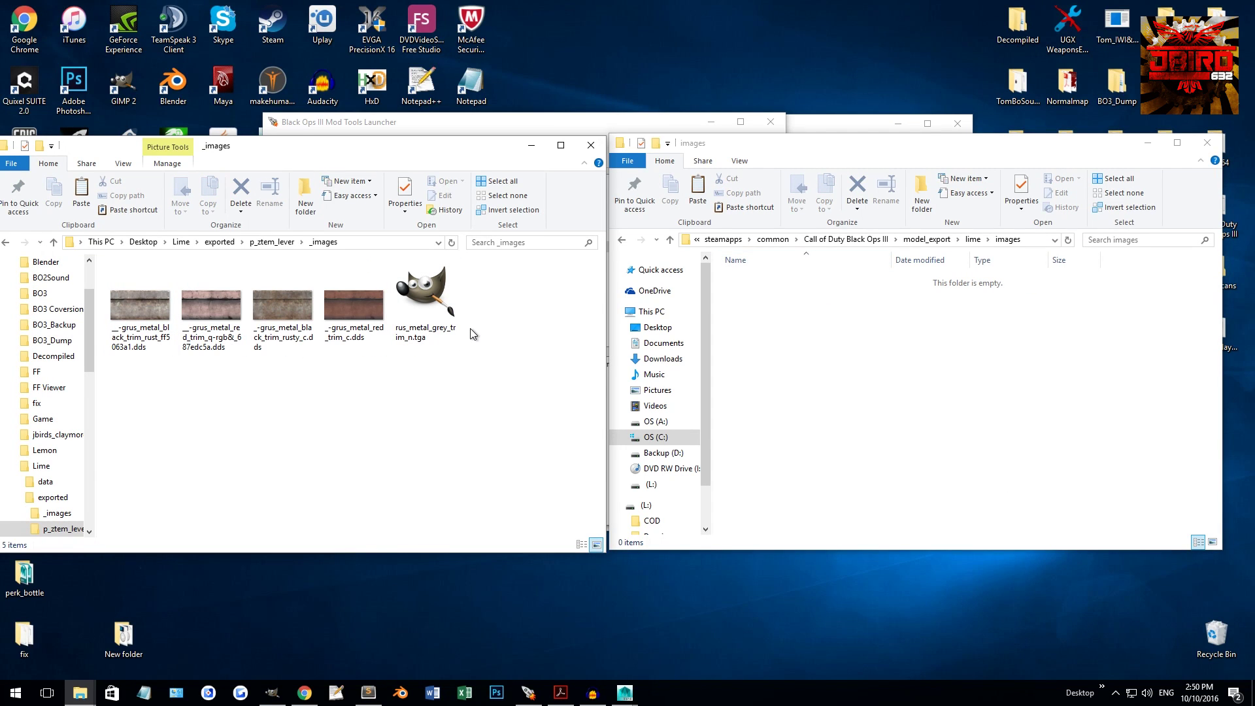
click(304, 339)
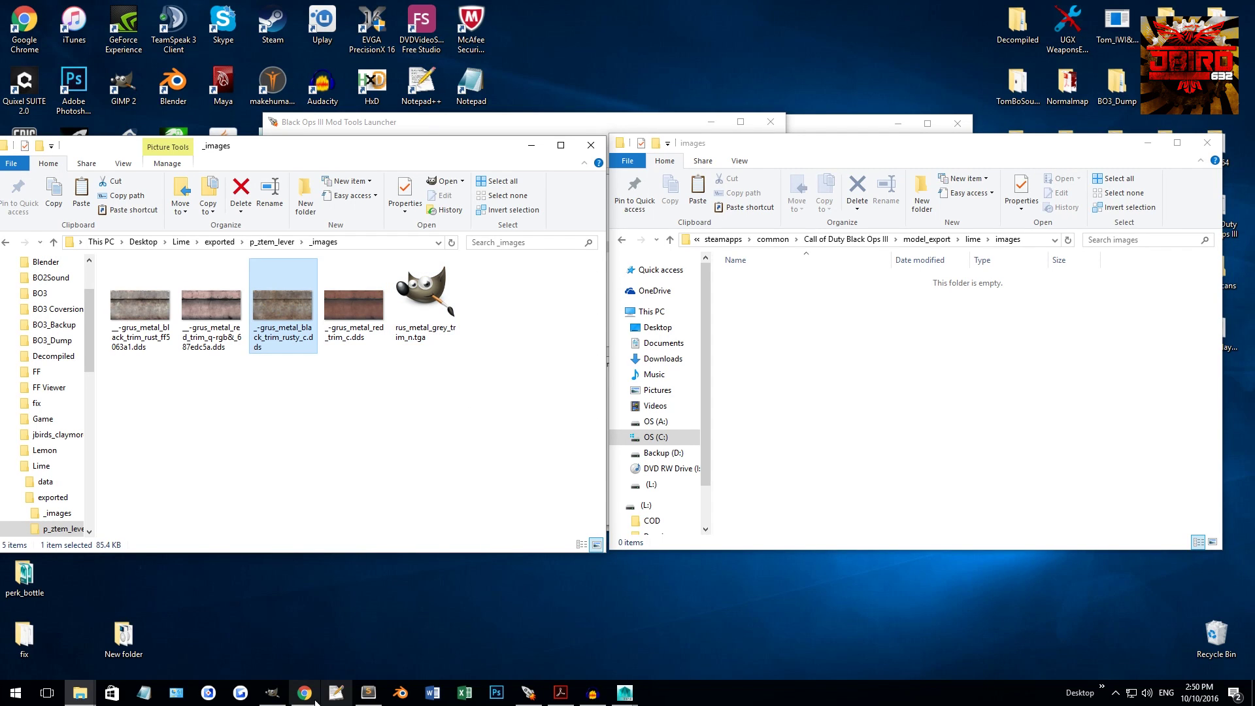
click(272, 693)
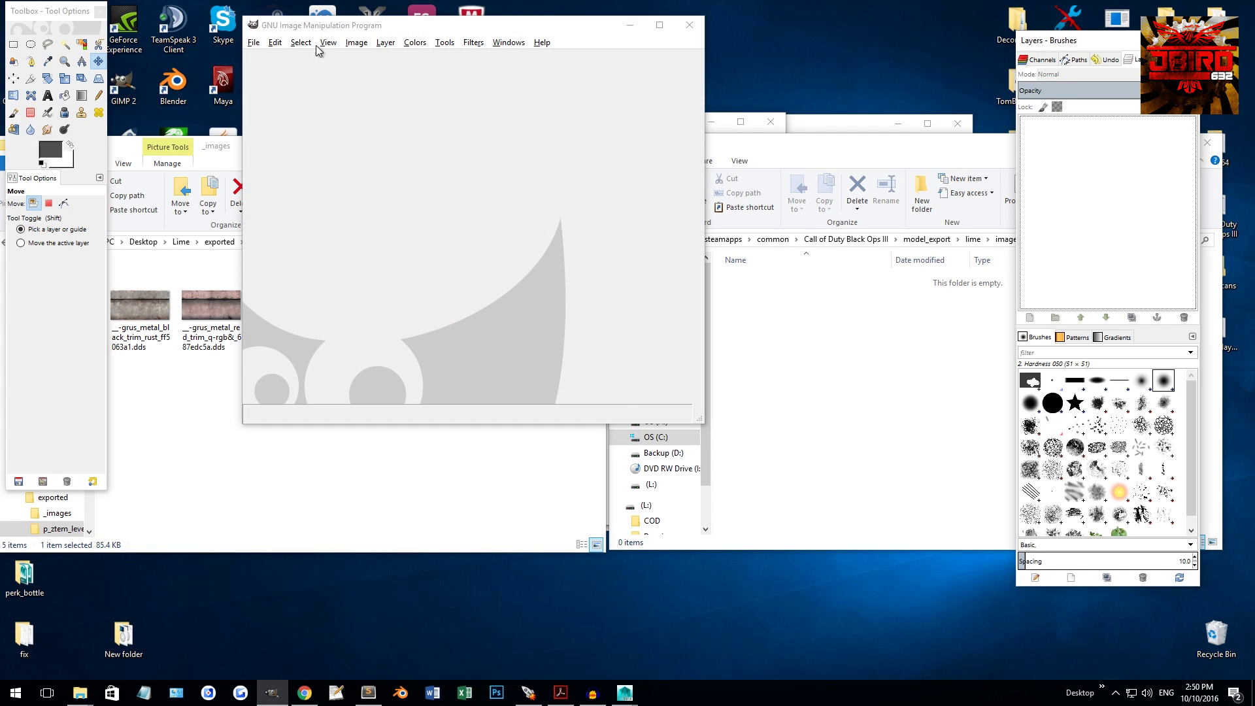
drag(529, 26, 701, 59)
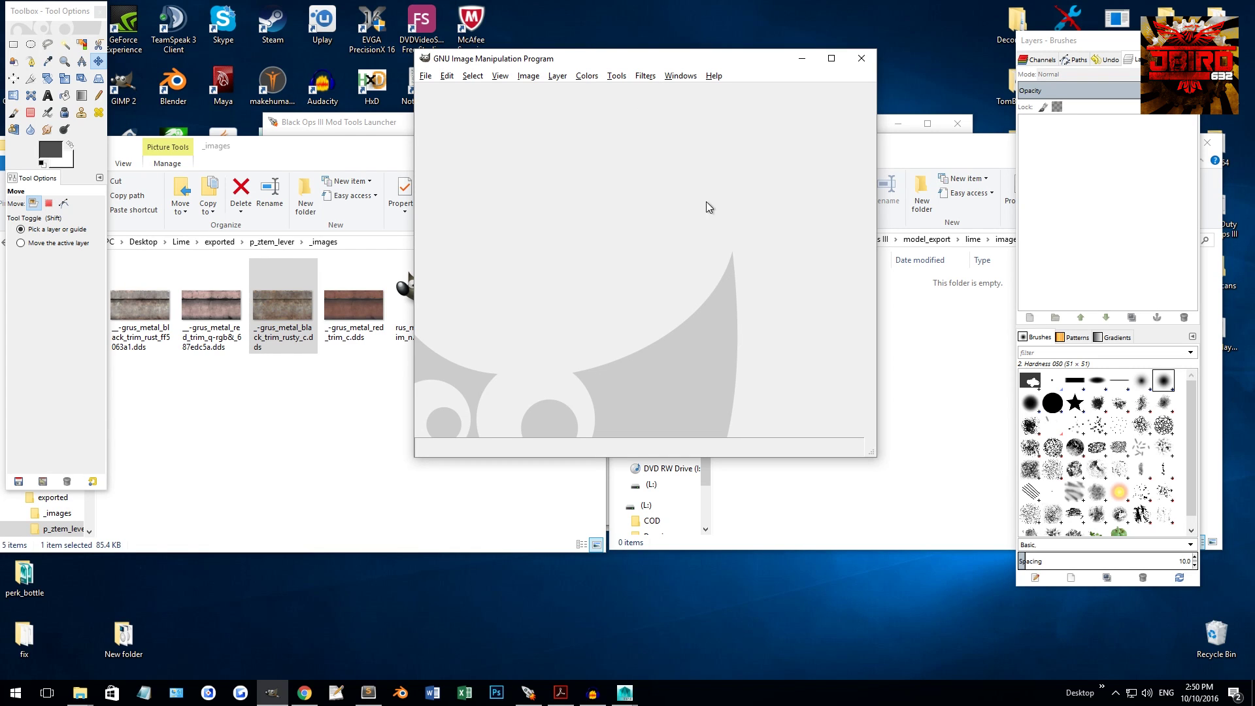
Load _-grus_metal_black_trim_rusty_c.dds into GIMP without mipmaps and remove its layer's alpha channel.
click(311, 388)
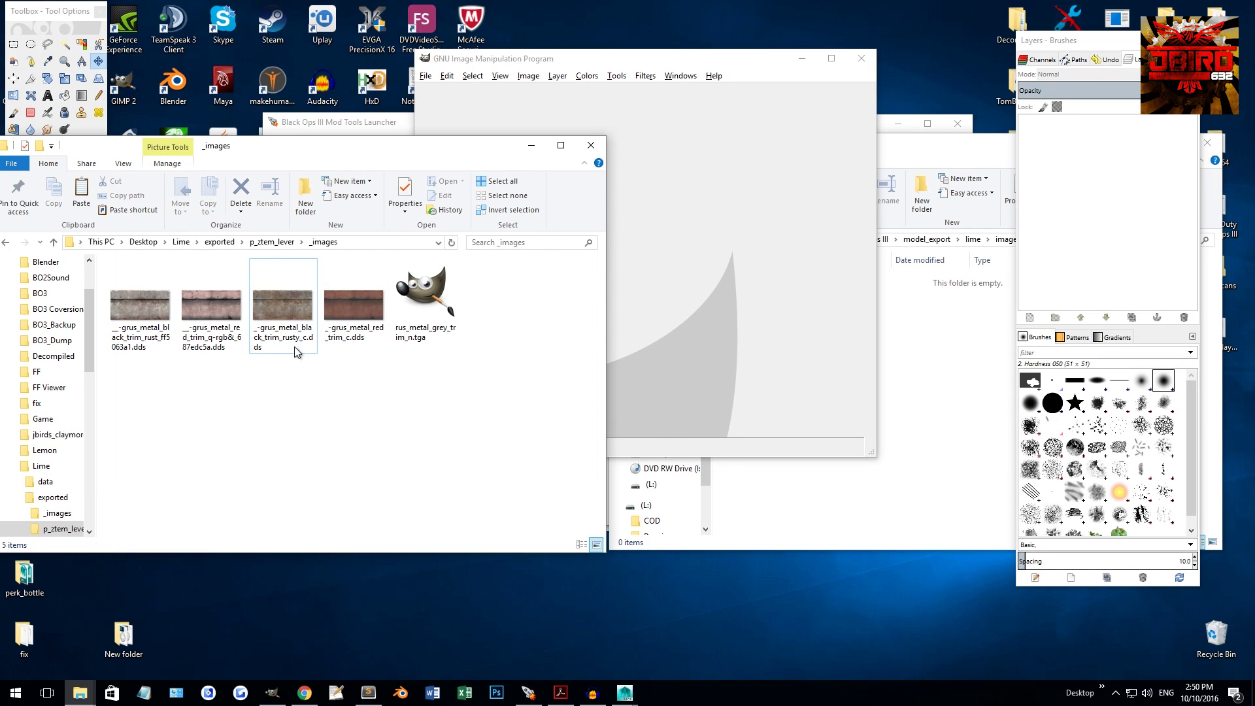
drag(281, 296, 780, 232)
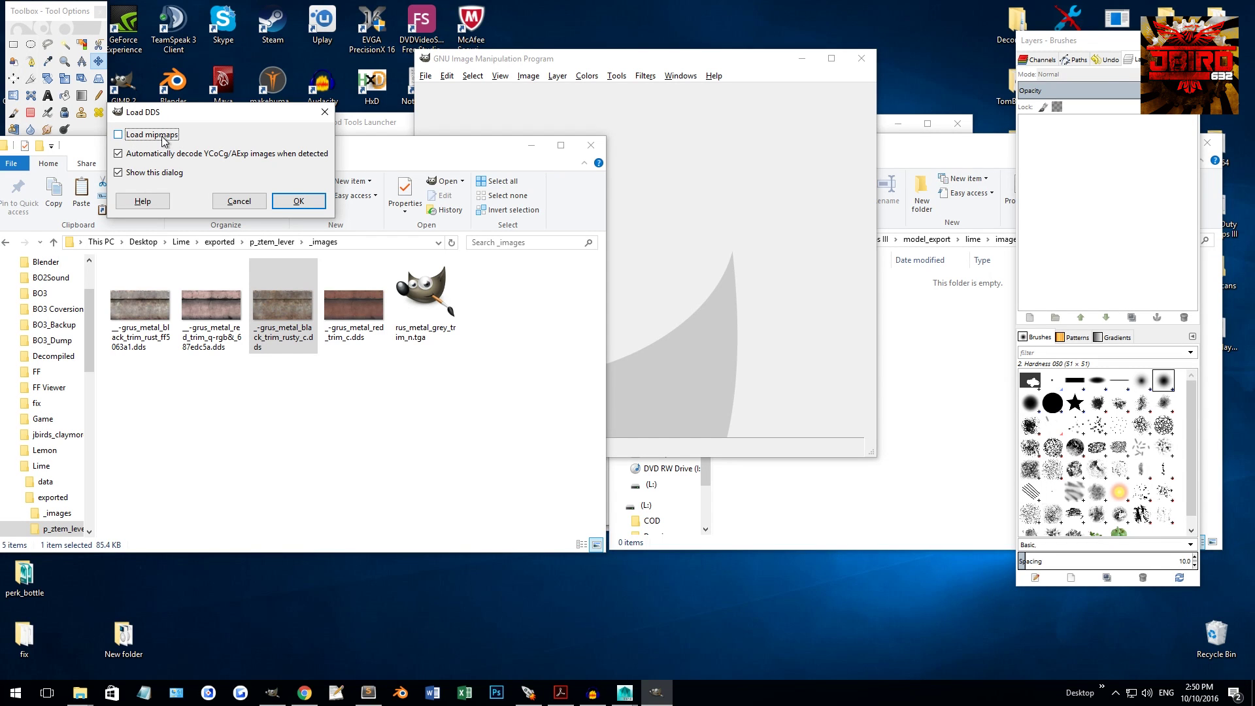
click(295, 202)
drag(680, 68, 677, 103)
right_click(1079, 125)
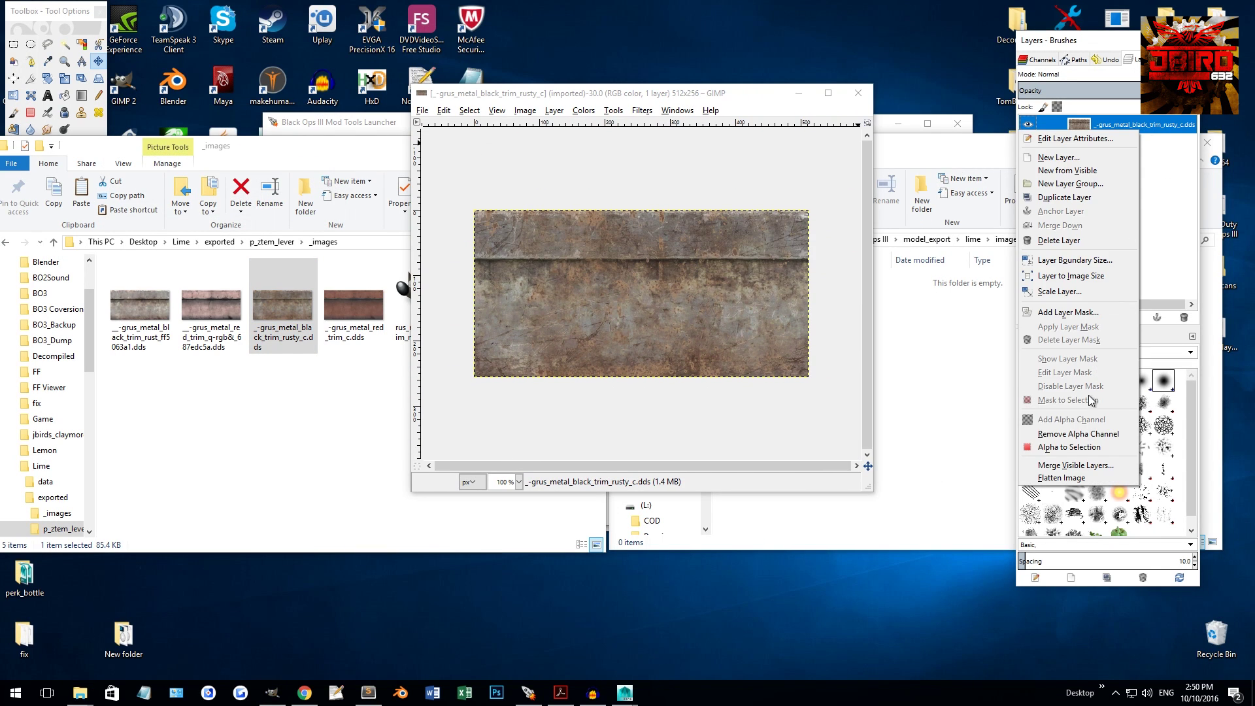
click(1070, 435)
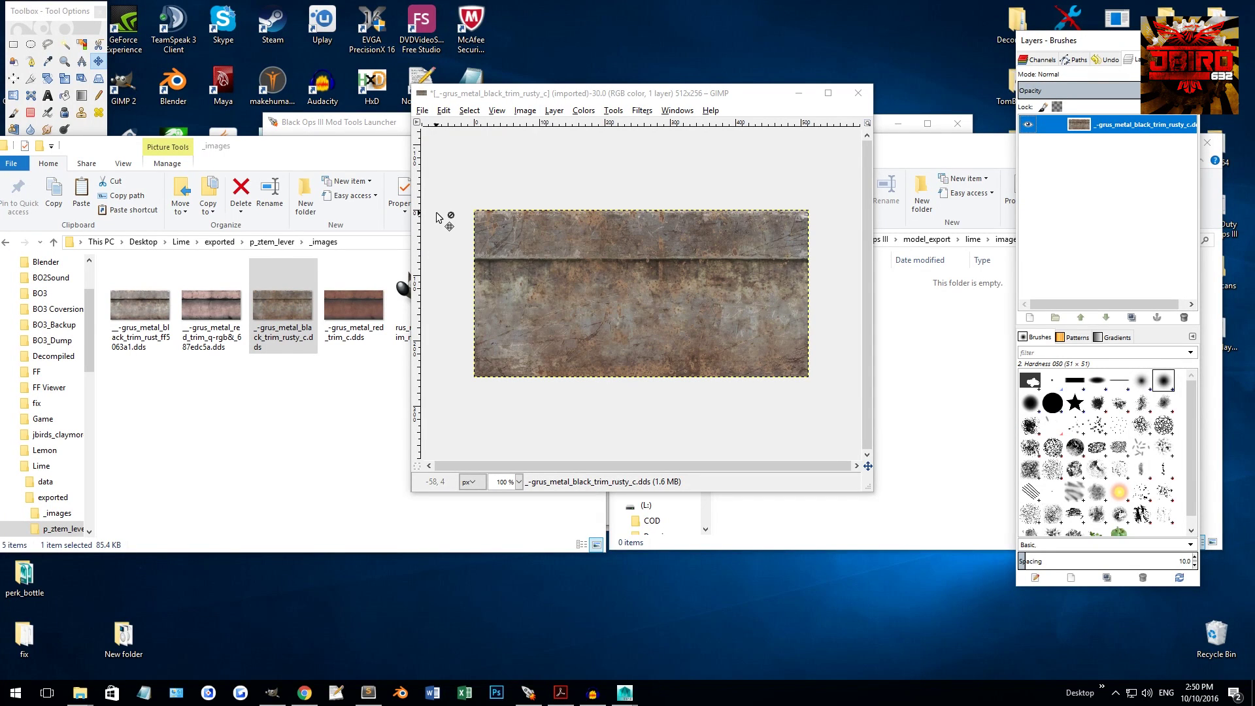
Export the image as _-grus_metal_black_trim_rusty_c.tiff in the _images folder with compression set to None.
click(423, 110)
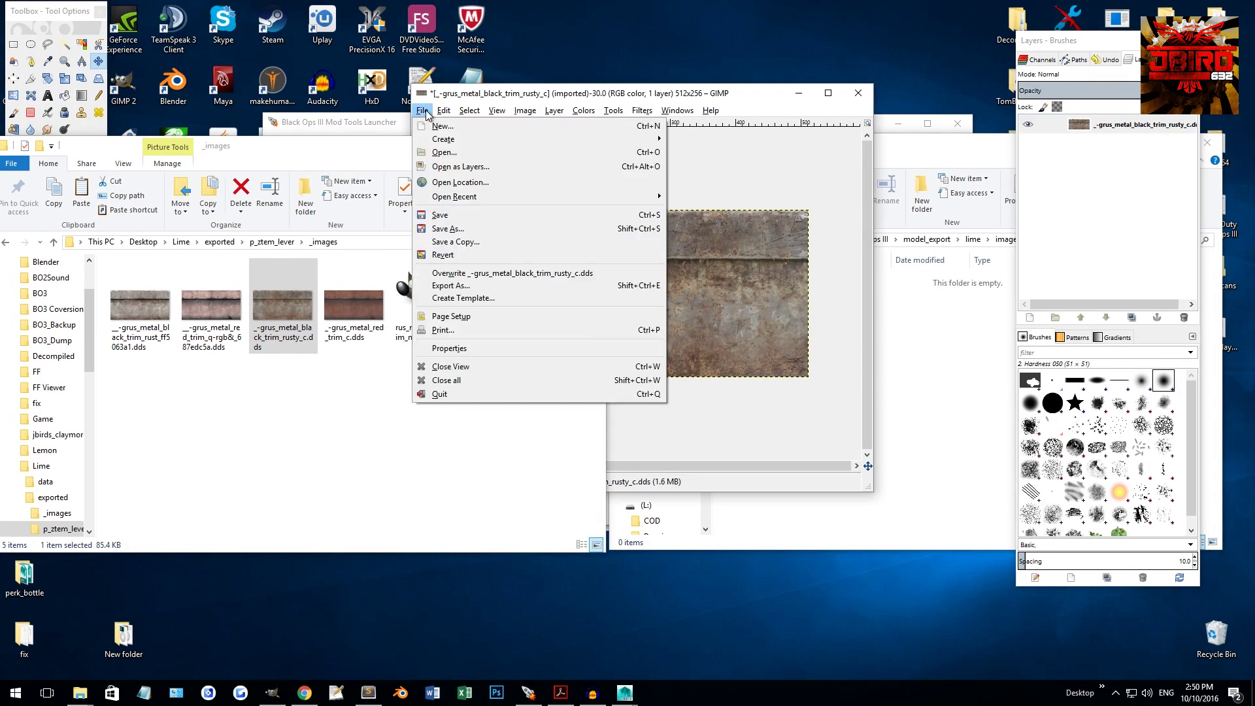
click(450, 285)
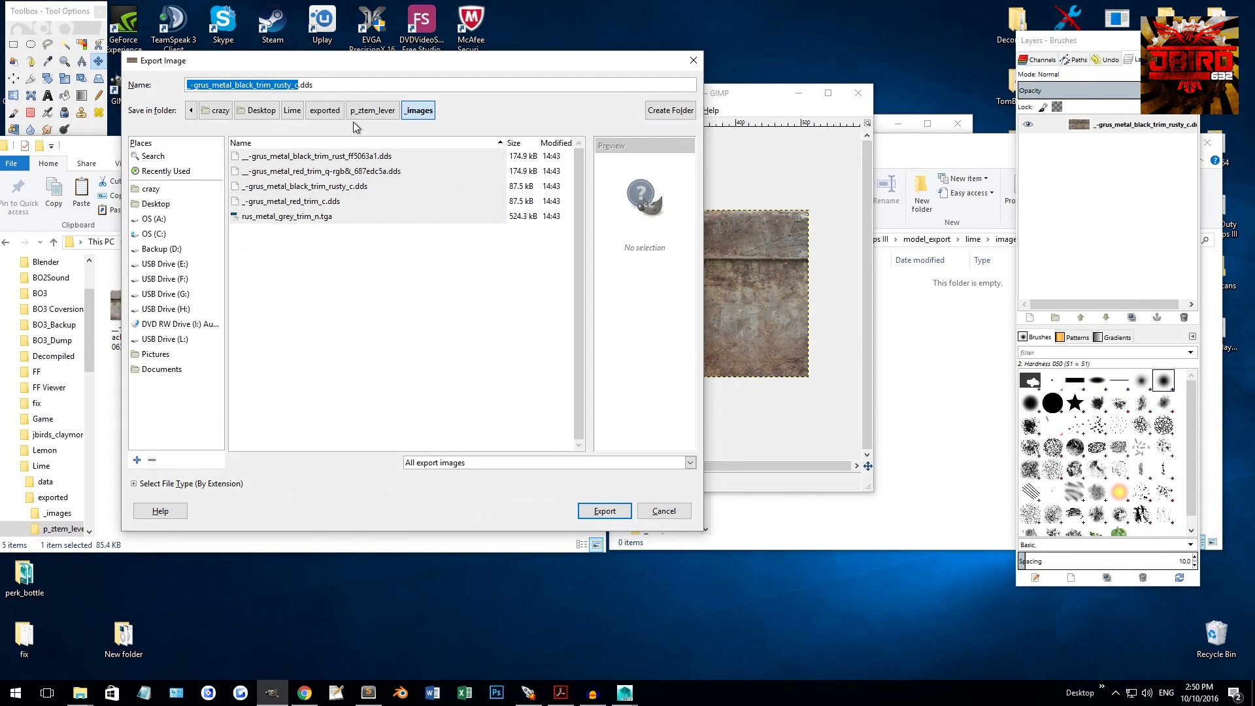
click(321, 84)
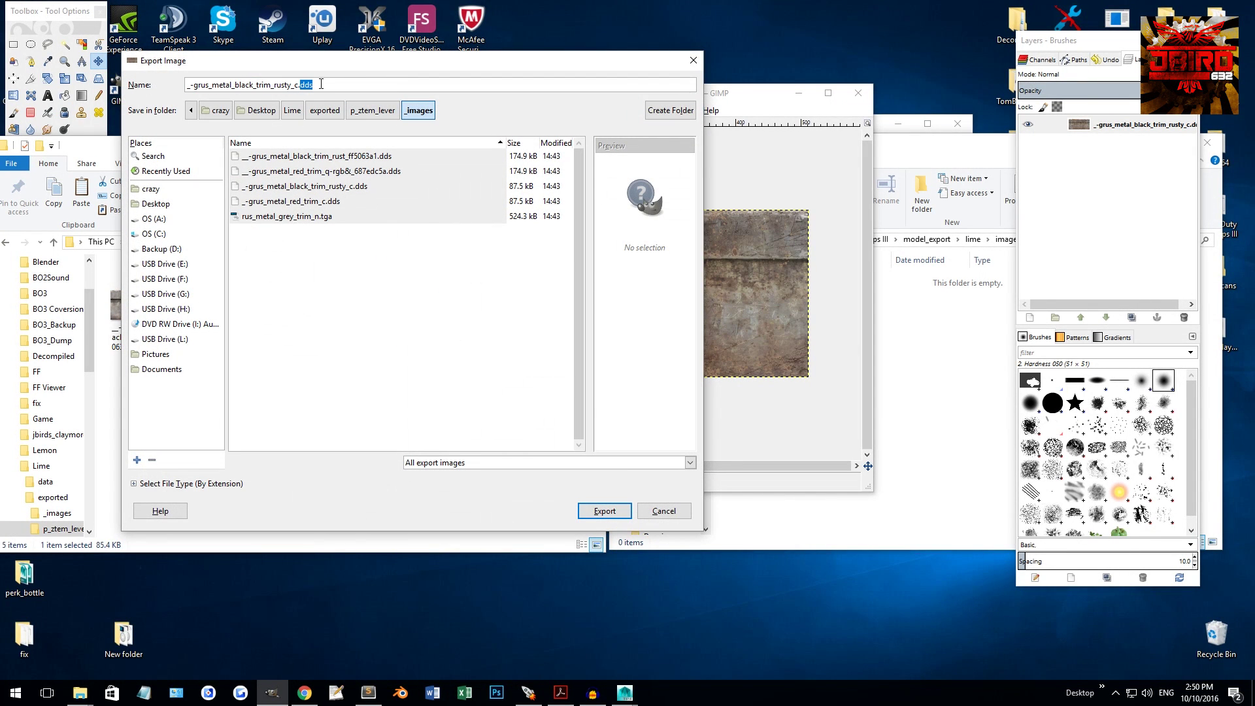
text(tiff)
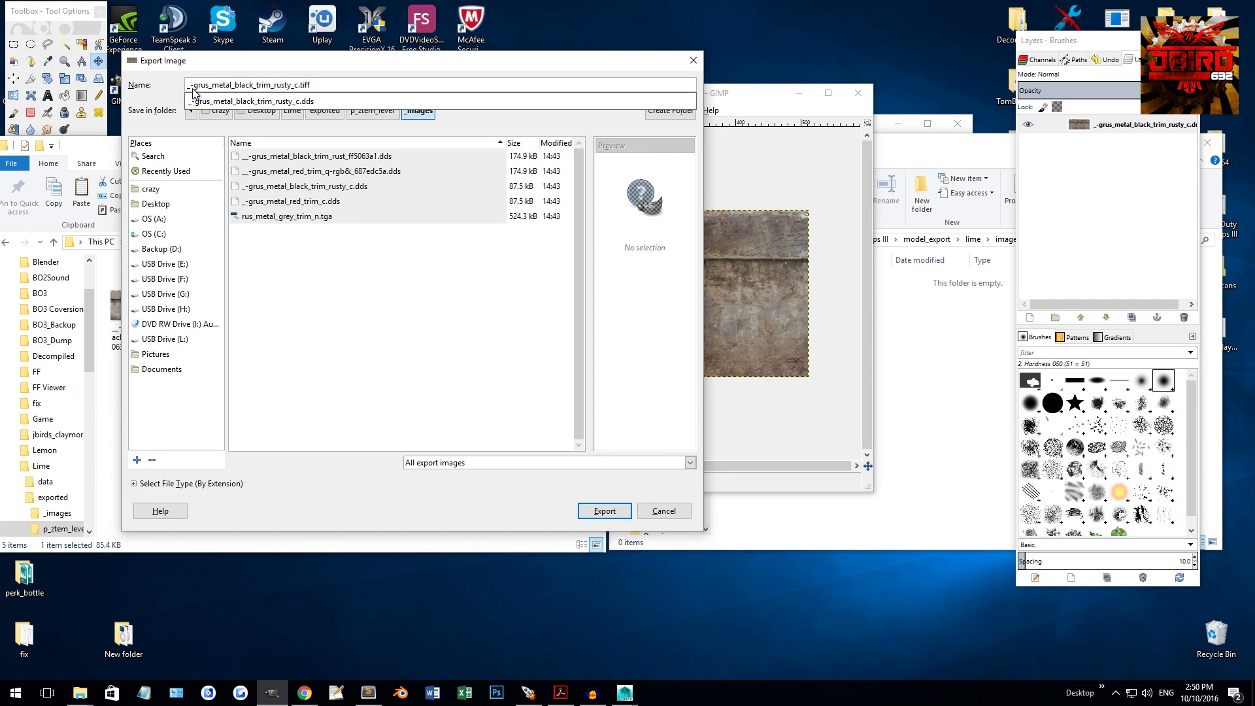
click(613, 513)
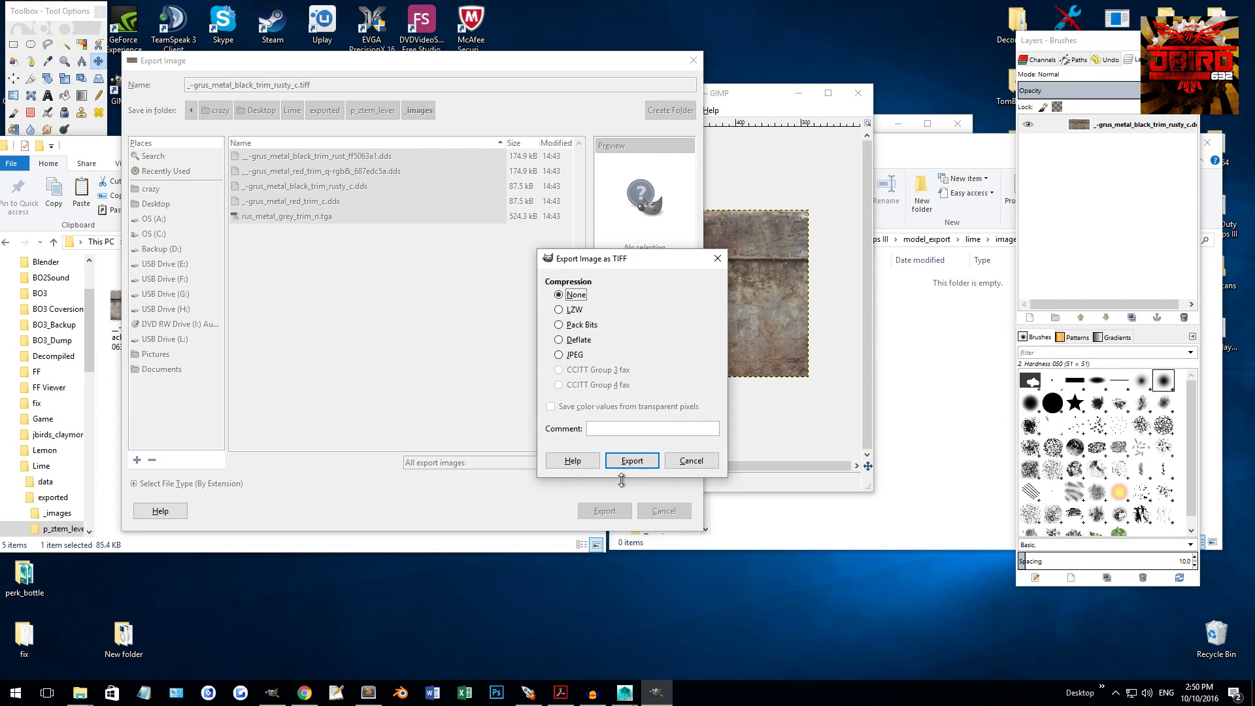
click(632, 460)
Close the image discarding changes, and move _-grus_metal_black_trim_rusty_c.tiff into the images folder under model_export\lime.
click(857, 93)
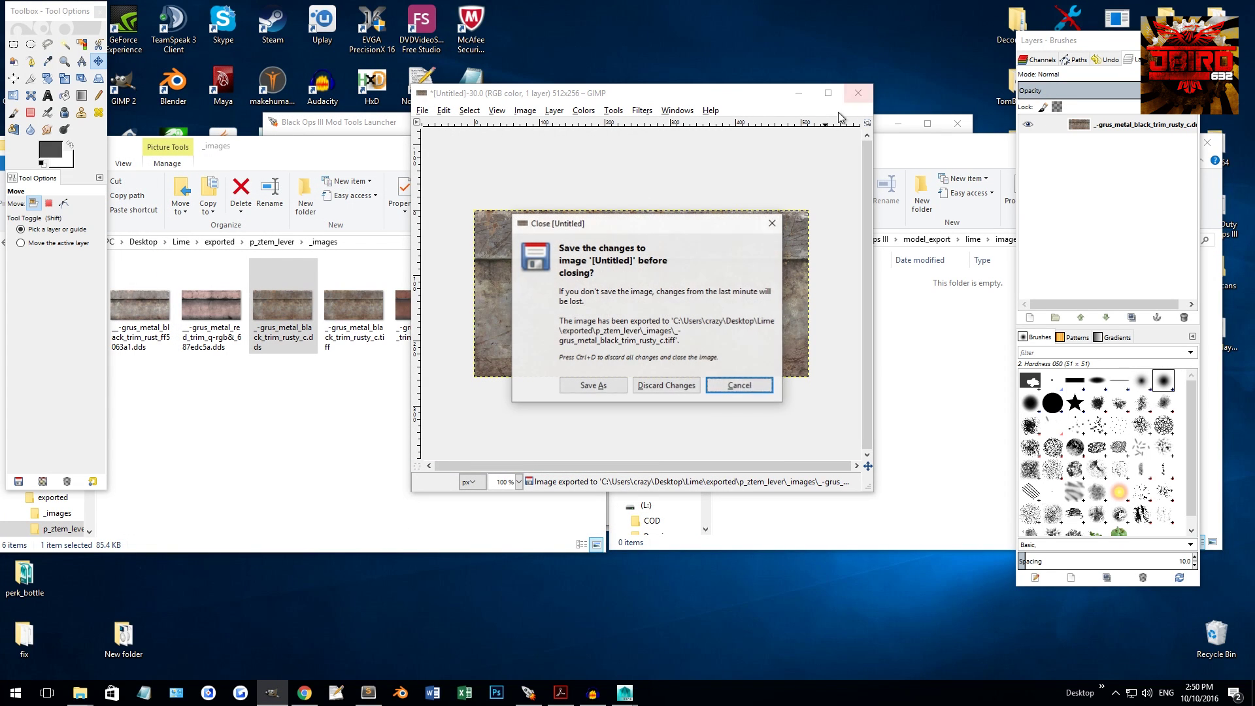
click(670, 386)
drag(749, 99, 534, 411)
drag(363, 315, 849, 328)
Load _-grus_metal_red_trim_c.dds into GIMP and remove its layer's alpha channel.
double_click(355, 313)
click(213, 116)
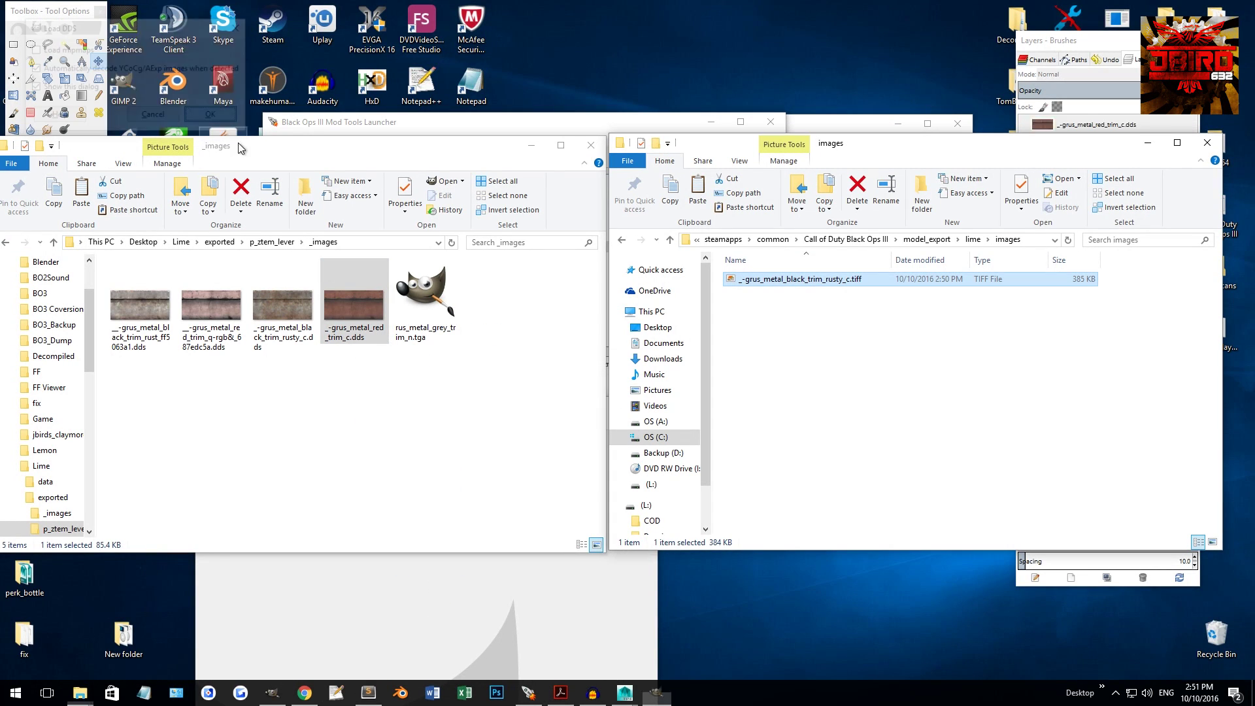
drag(514, 411, 559, 61)
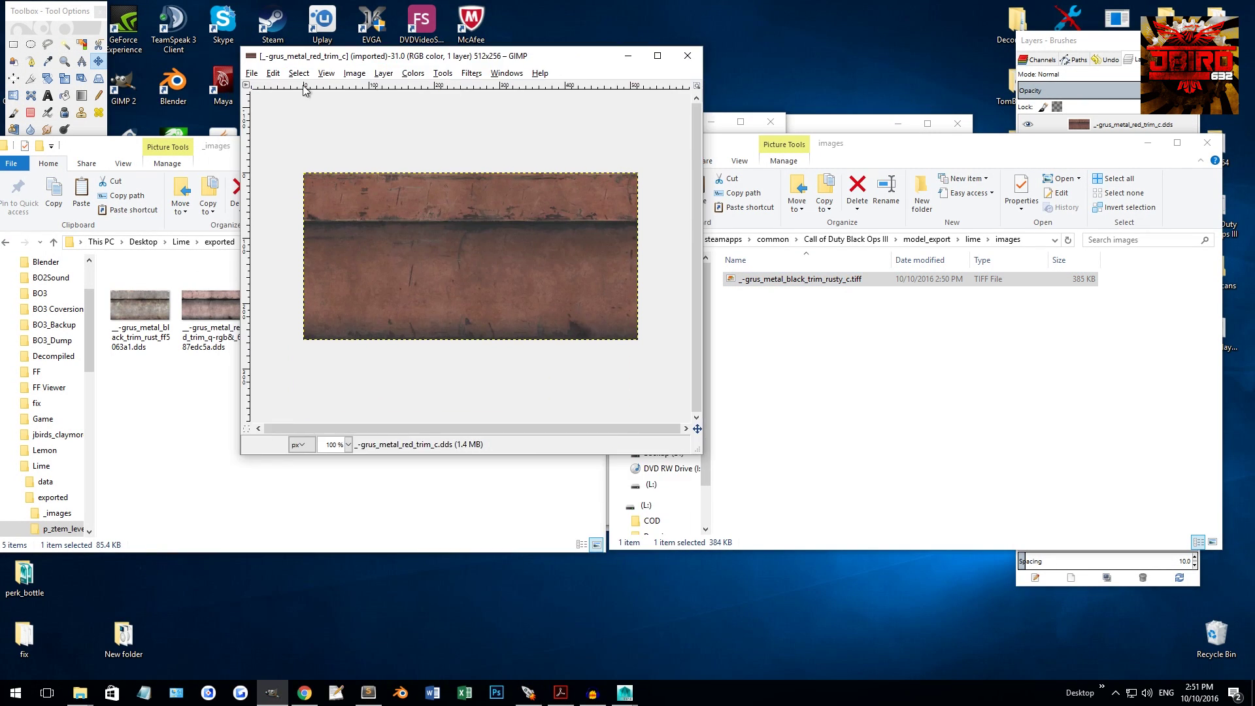
right_click(1111, 124)
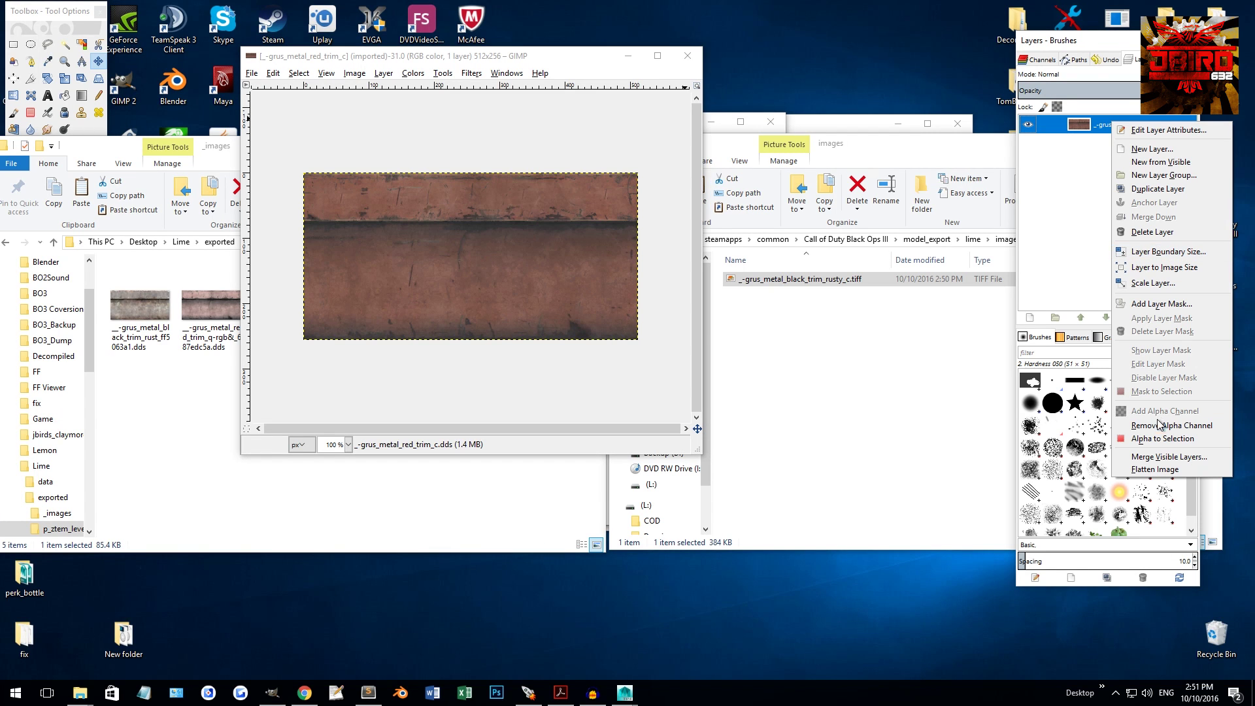
click(1170, 425)
Export the red trim texture as _-grus_metal_red_trim_c.tiff in the _images folder.
click(251, 72)
click(305, 254)
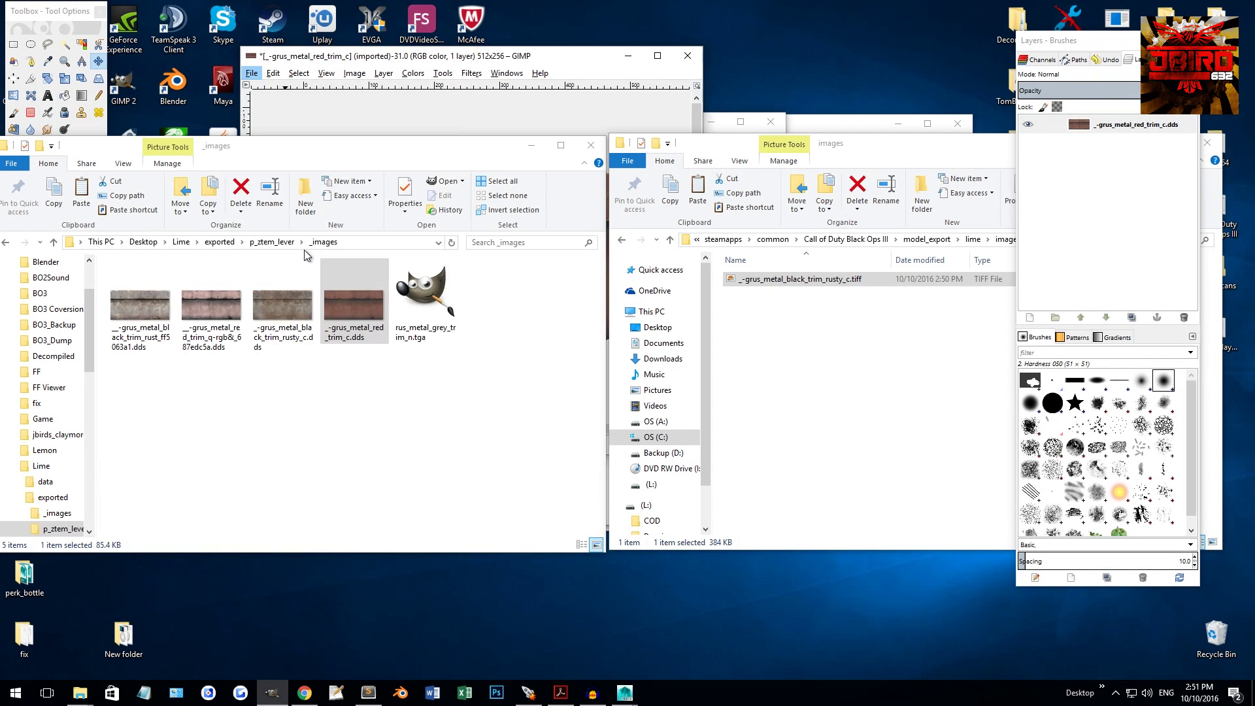
double_click(295, 82)
text(tif)
click(605, 510)
click(632, 459)
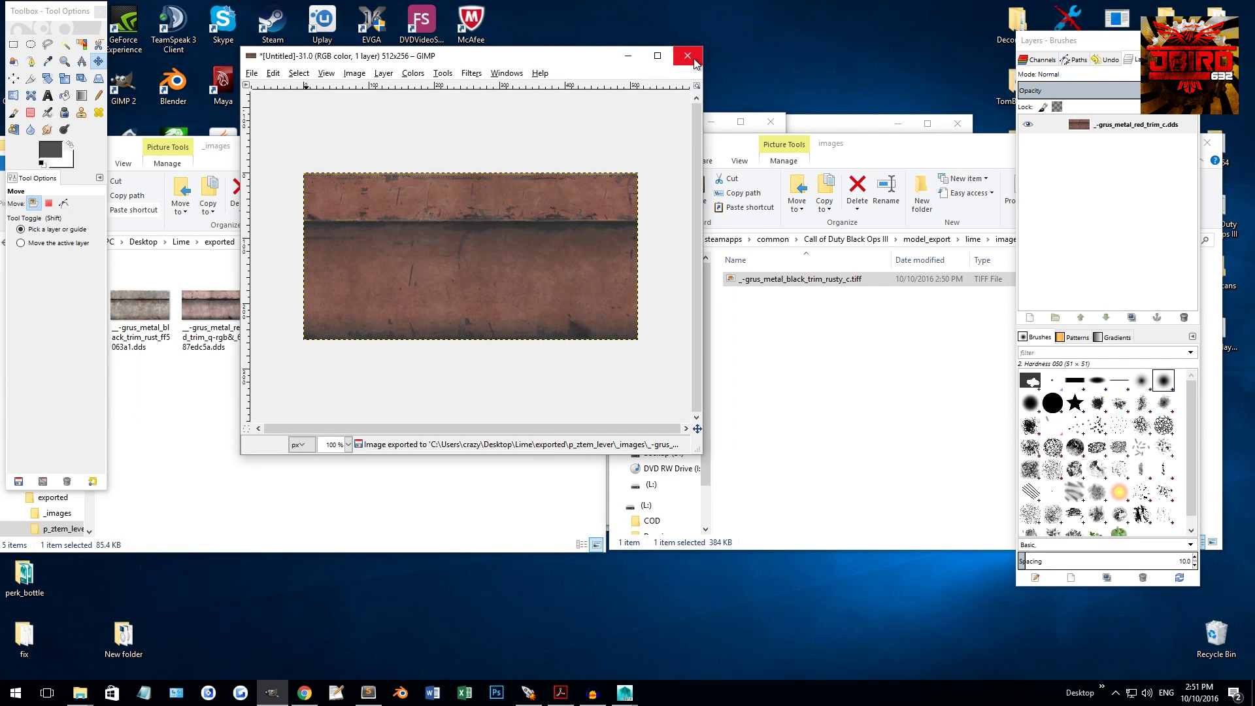
Close the red trim image discarding changes, and move _-grus_metal_red_trim_c.tiff into the lime images folder.
click(687, 55)
click(496, 341)
drag(418, 312, 843, 366)
Open __-grus_metal_black_trim_rust_ff5063a1.dds in GIMP, inspect its transparent texture up close, and close it.
click(538, 56)
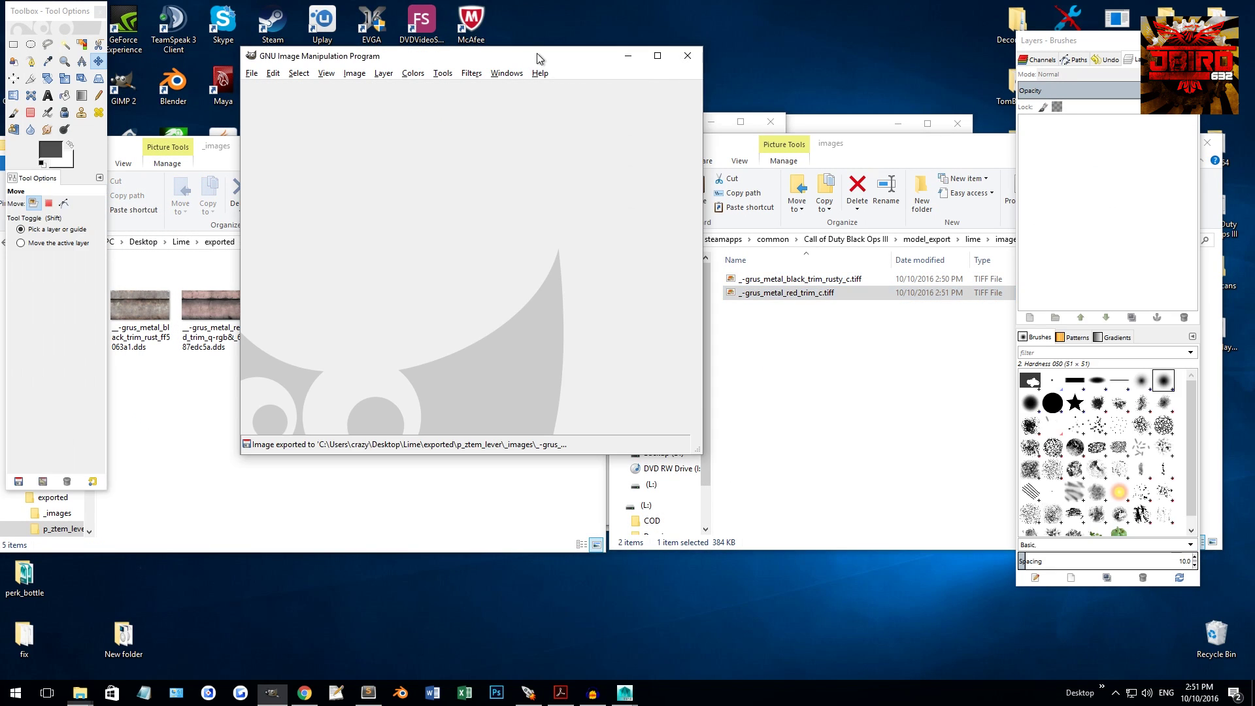
click(141, 306)
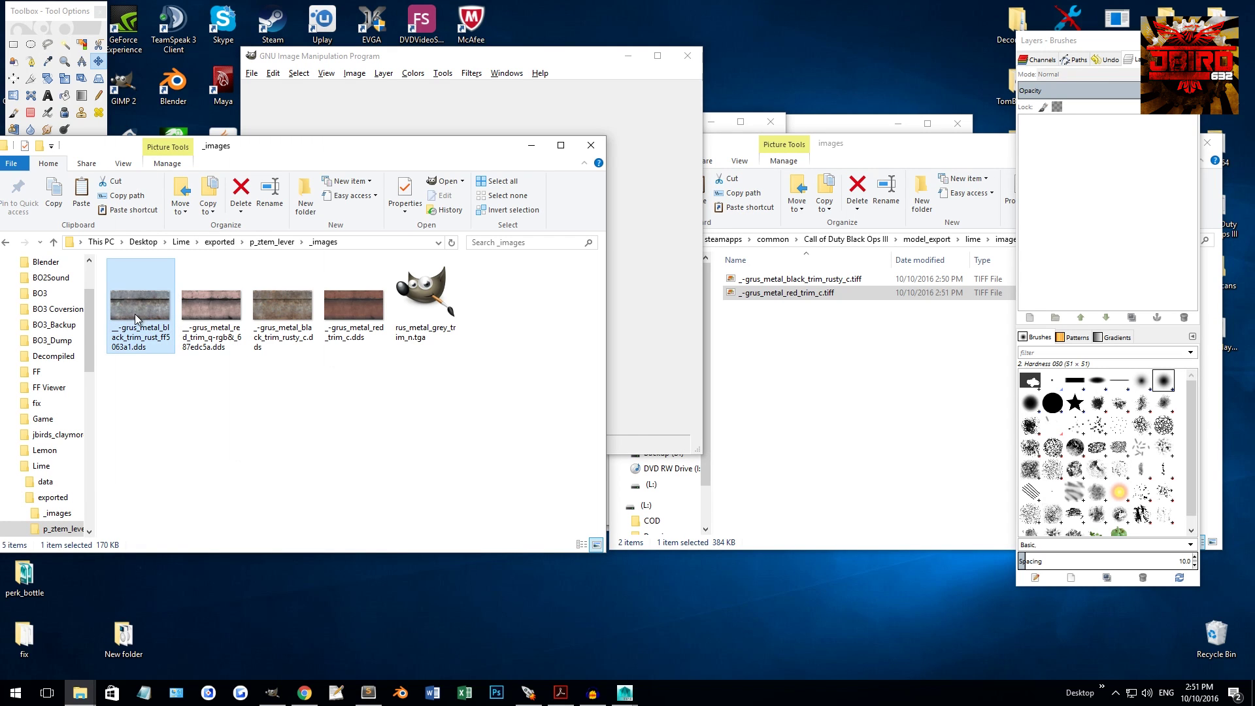
drag(130, 307, 369, 128)
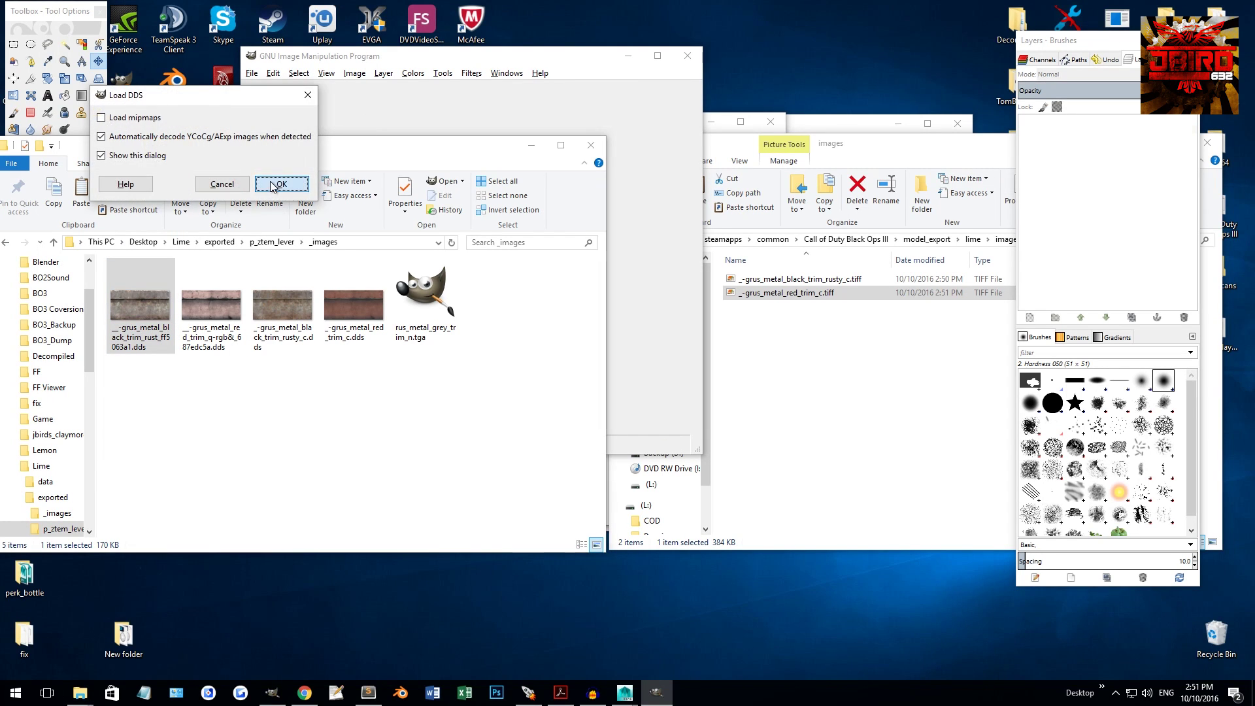
click(281, 186)
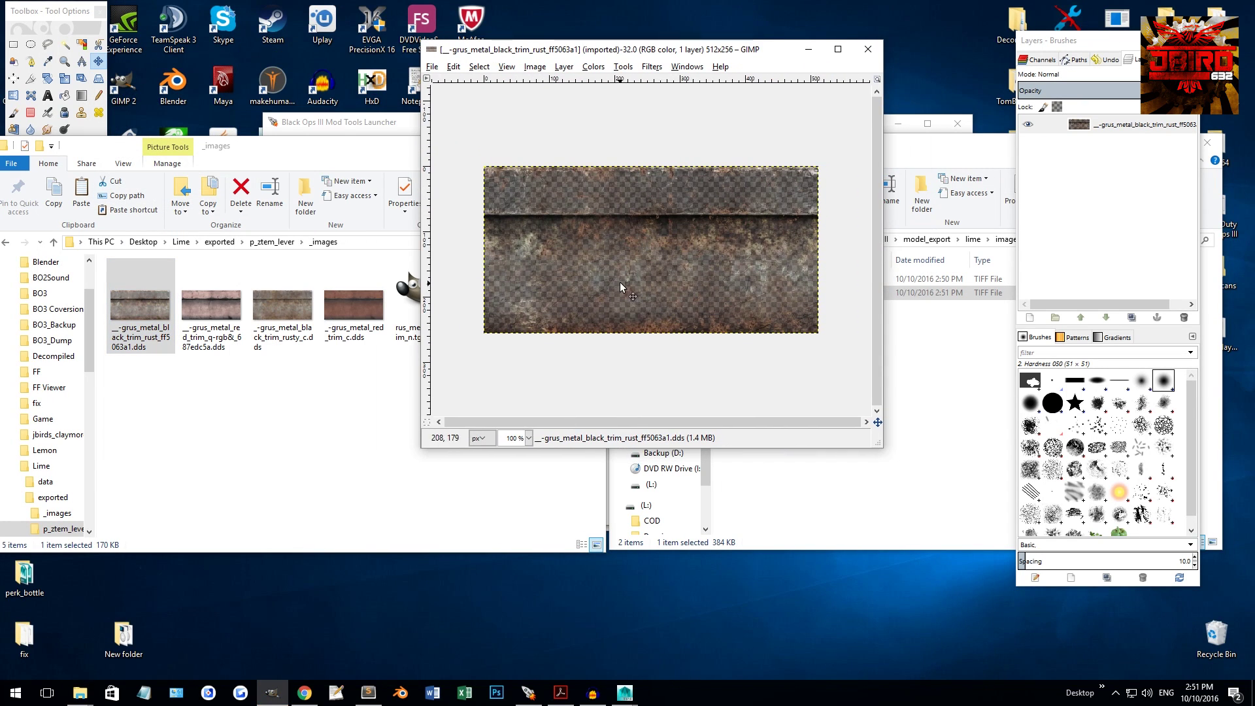
ctrl+scroll(618, 290, up, 3)
ctrl+scroll(607, 291, down, 3)
click(868, 49)
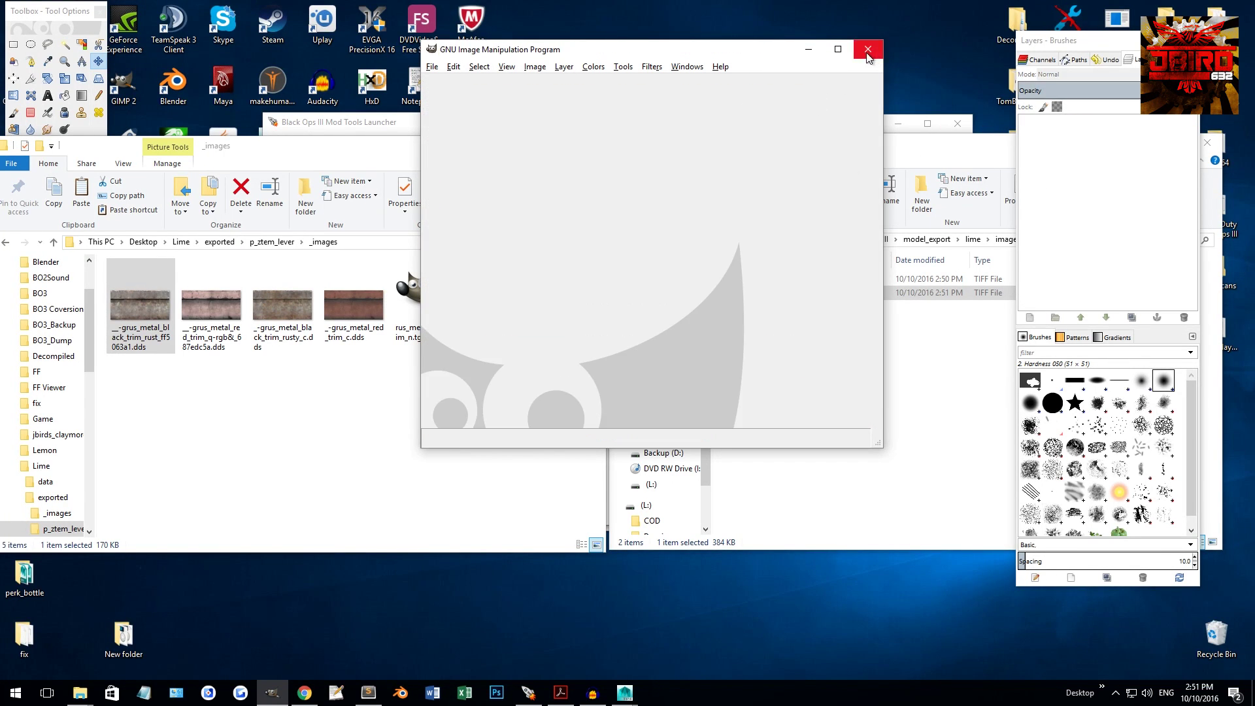
Open rus_metal_grey_trim_n.tga in GIMP to check how the normal map looks, and close it.
click(413, 409)
drag(425, 294, 719, 288)
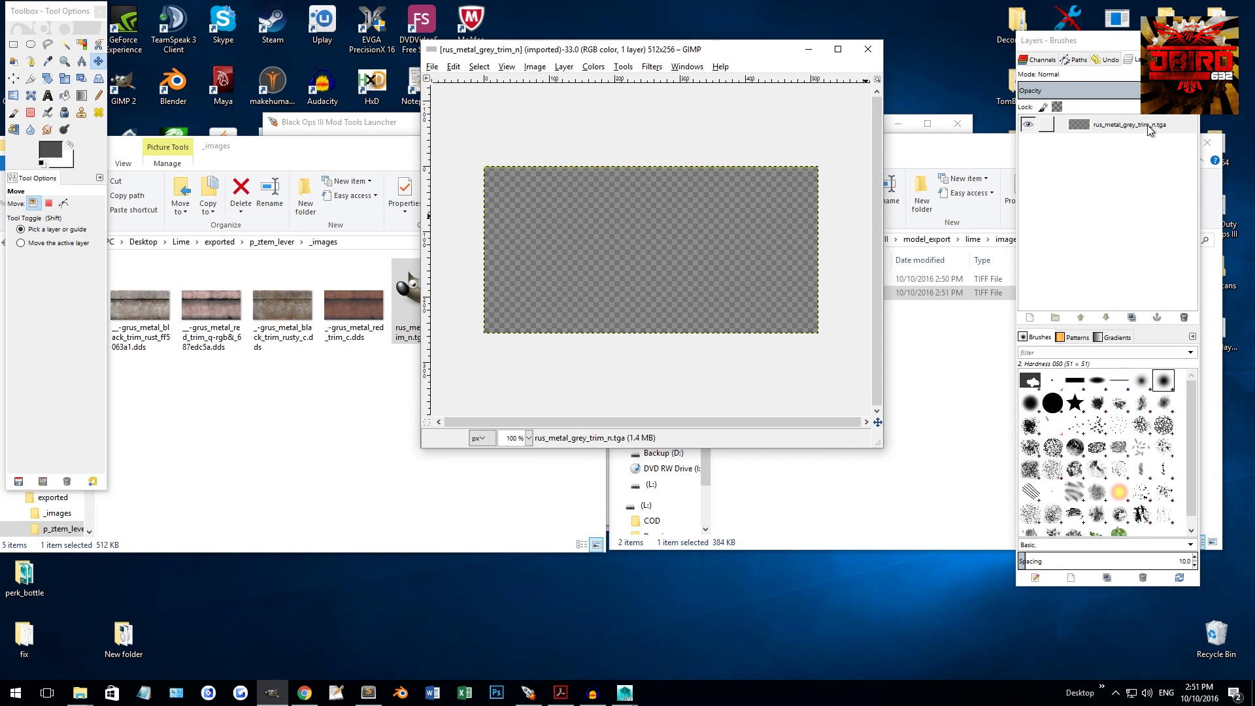
click(402, 324)
click(868, 49)
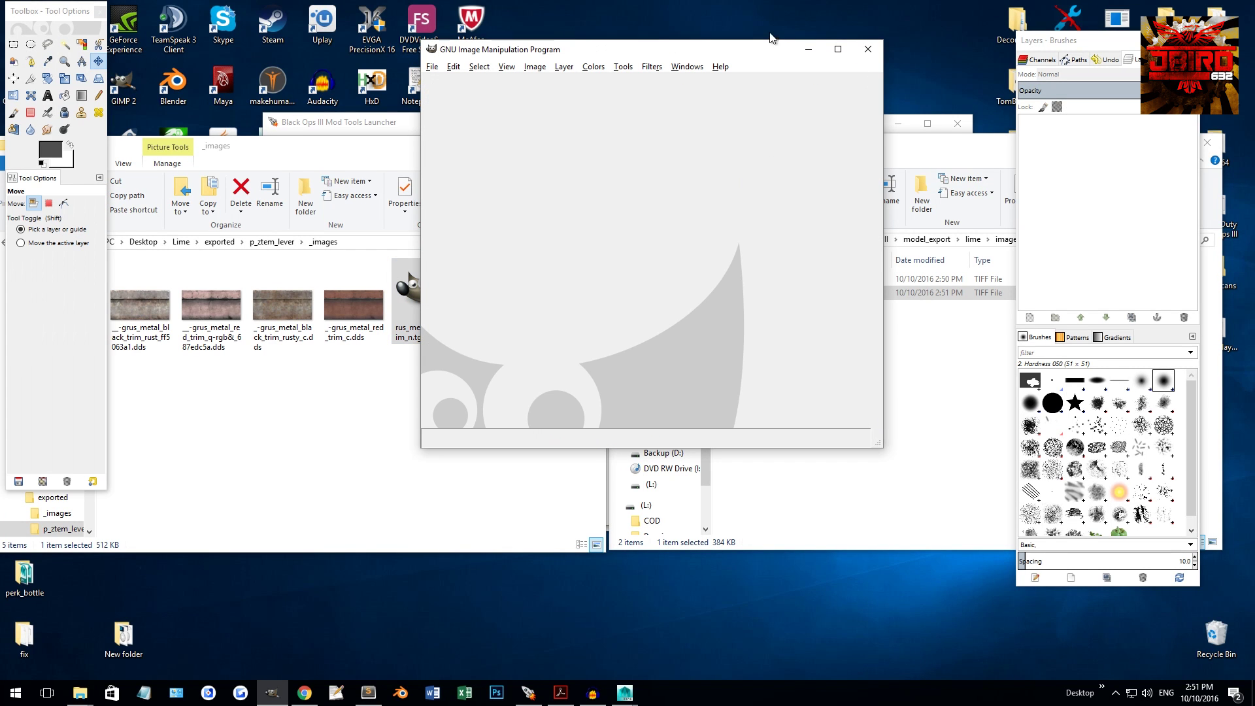
Minimize GIMP, open the Normalmap folder from the desktop beside the textures, and select NormalMapDAConverter.exe.
click(809, 50)
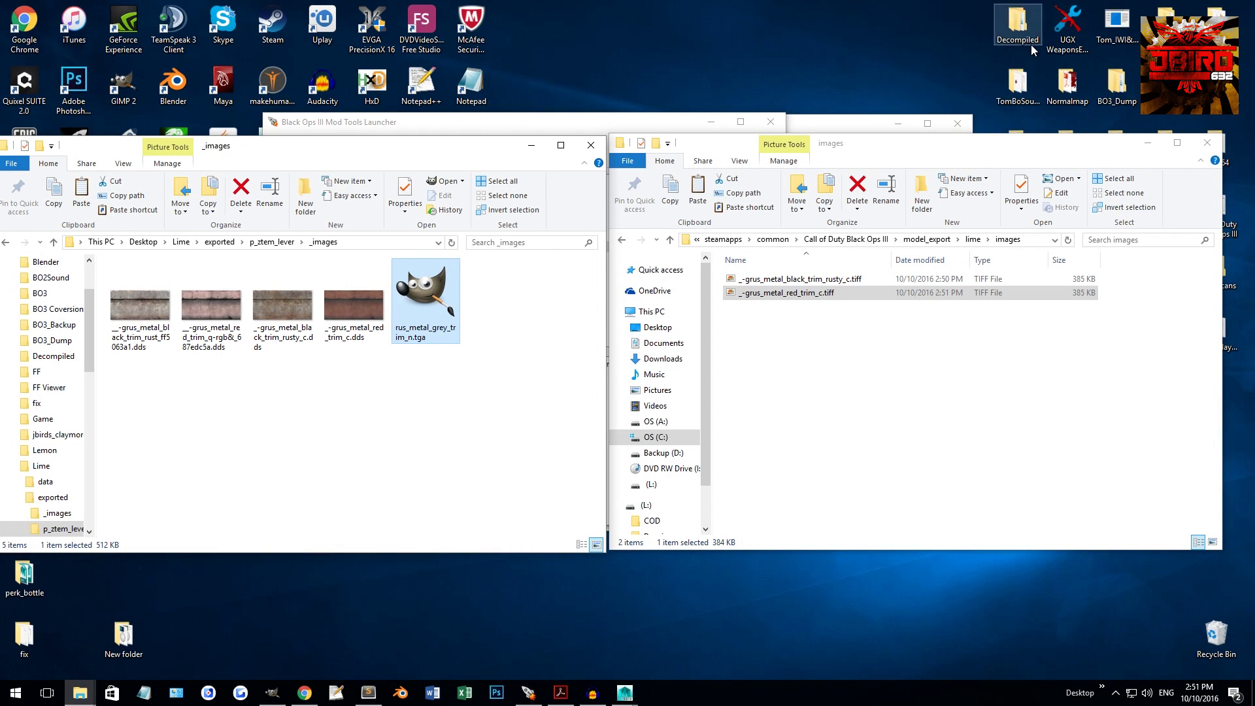
double_click(1067, 81)
drag(916, 166, 815, 159)
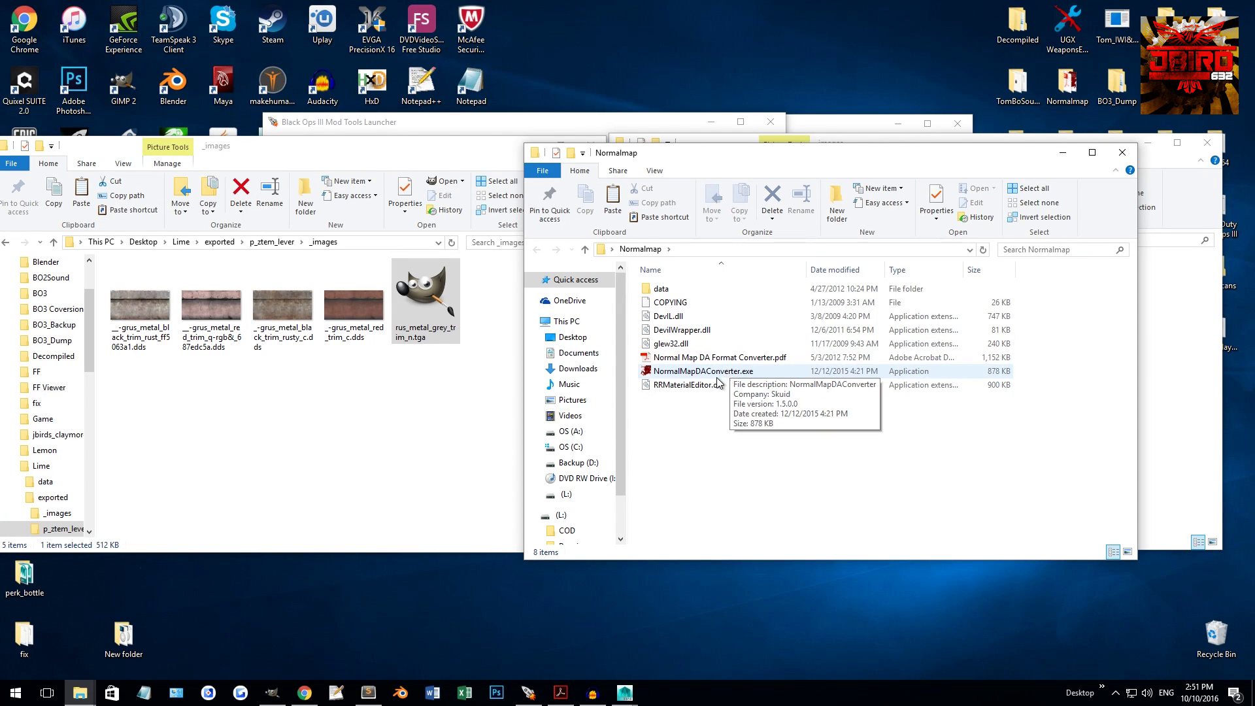
click(681, 373)
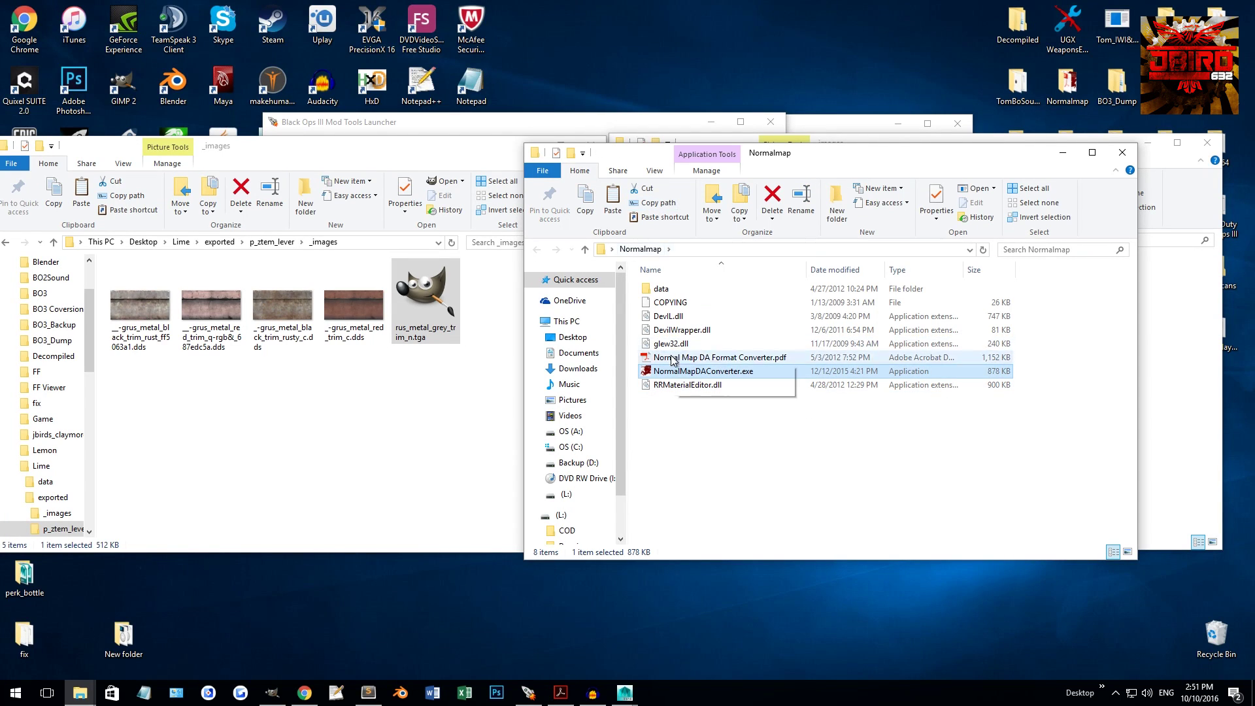
Launch NormalMapDAConverter.exe and load rus_metal_grey_trim_n.tga with DA0 normal map input format and RGB output format.
click(430, 320)
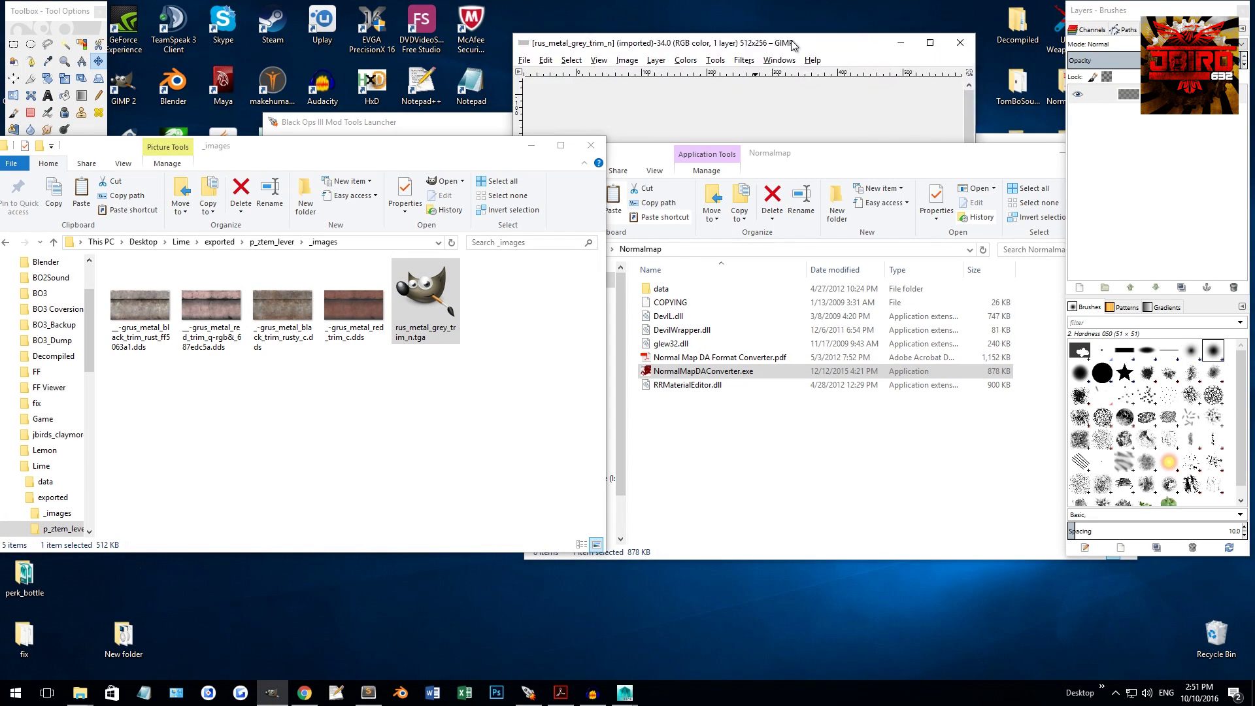
click(877, 55)
click(700, 372)
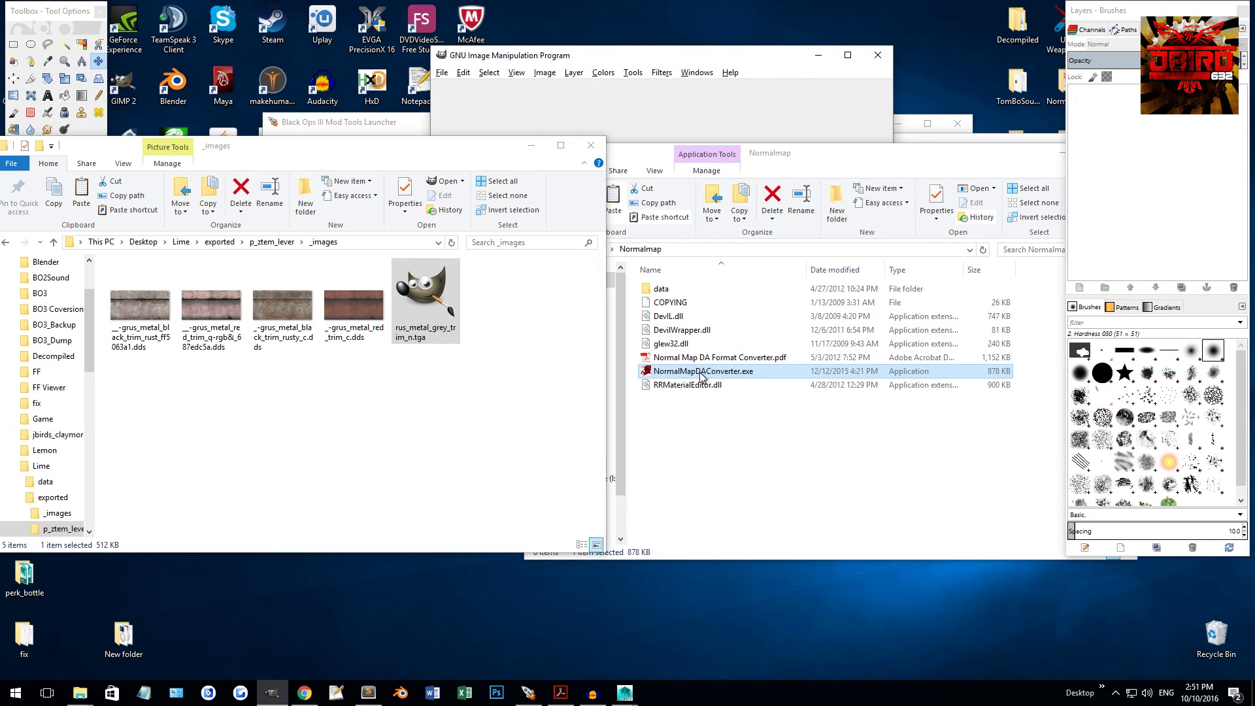
double_click(701, 372)
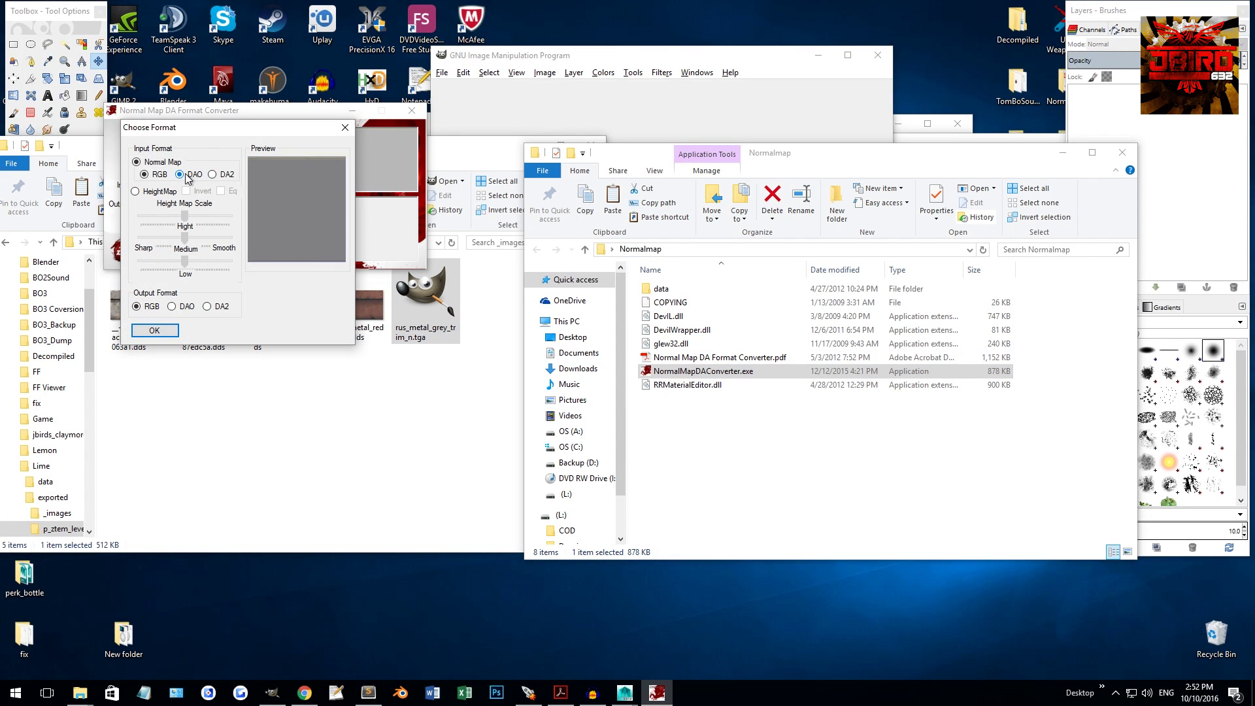
click(186, 176)
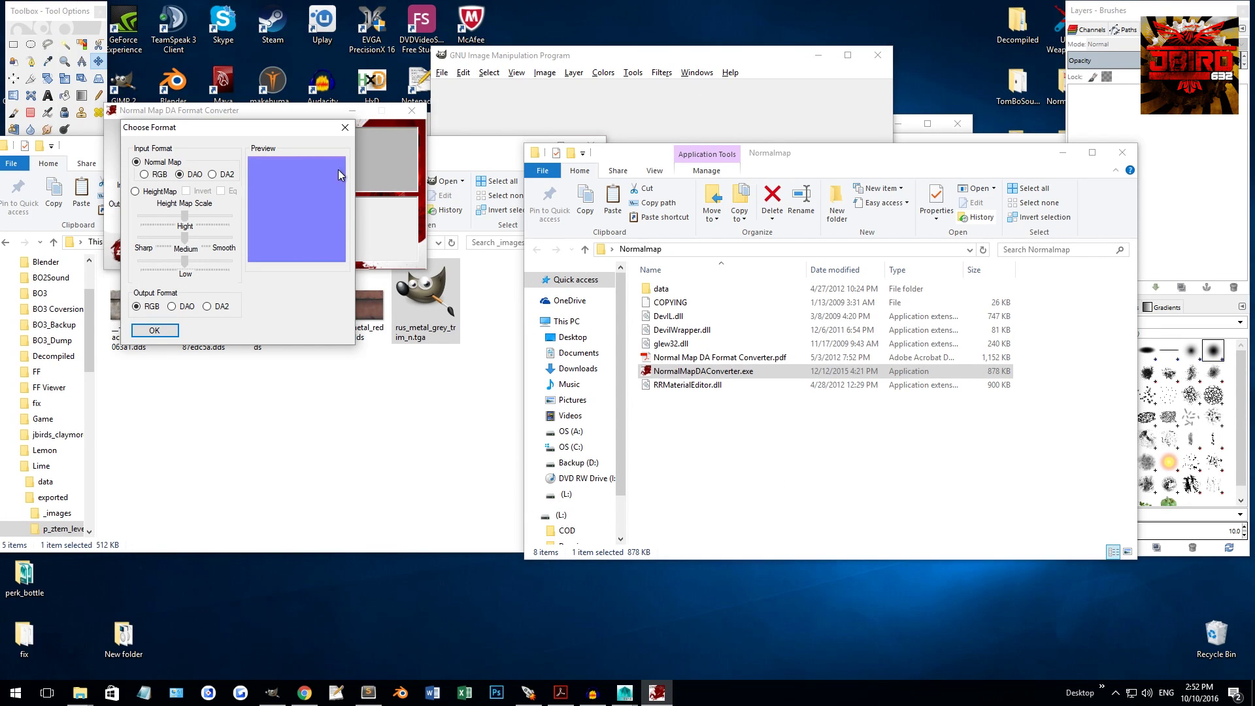
click(154, 330)
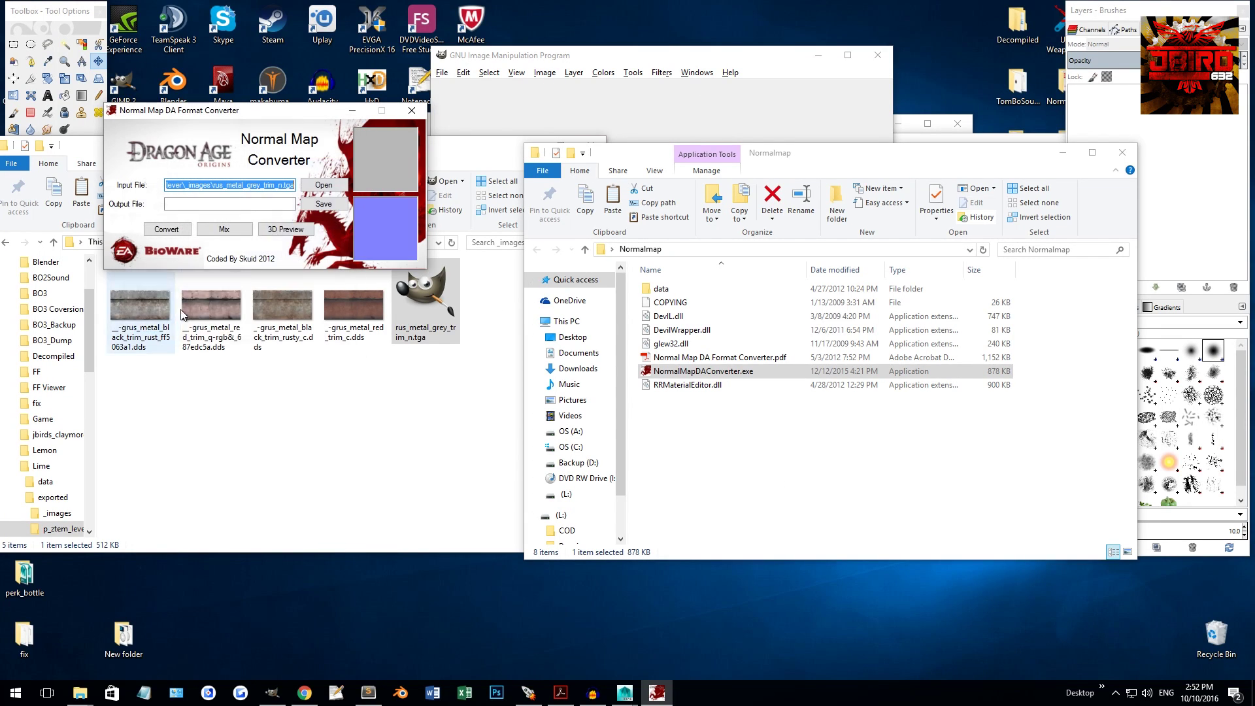
Set the converter's output location to Lime\exported\p_ztem_lever\_images and the file type to TIFF Image File (*.tif).
click(320, 206)
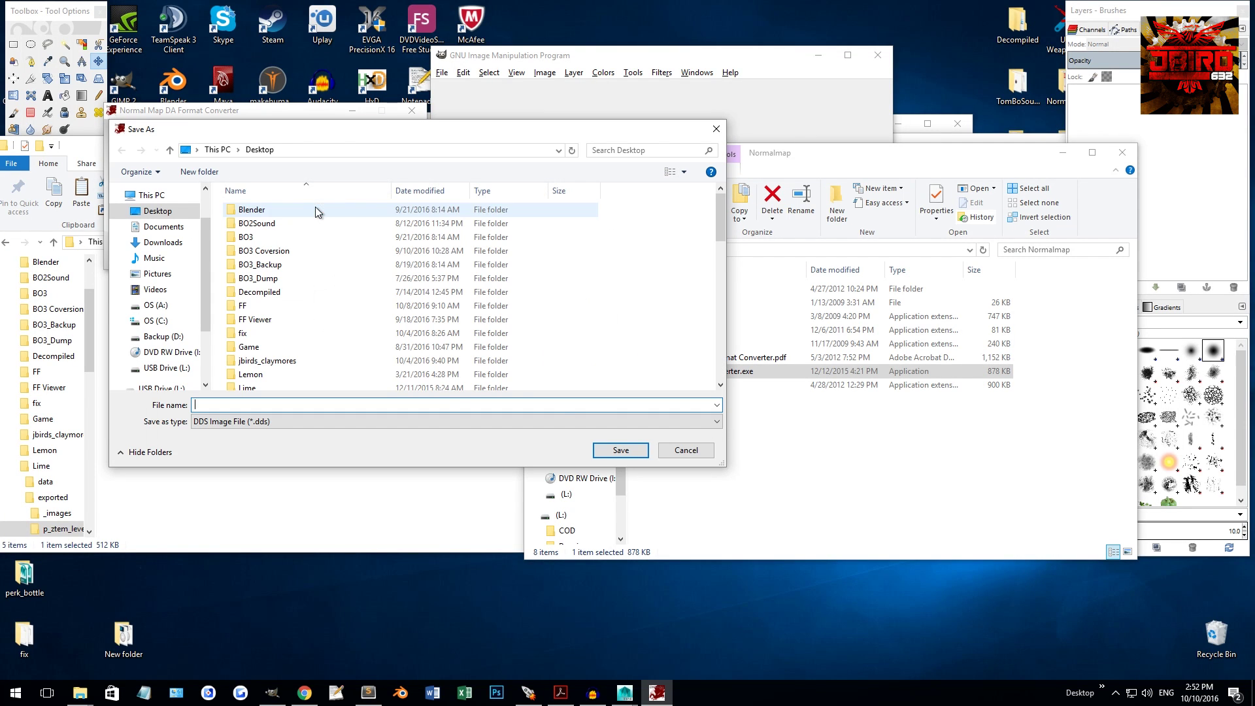
scroll(271, 352, down, 1)
double_click(271, 351)
double_click(278, 223)
double_click(281, 226)
double_click(273, 209)
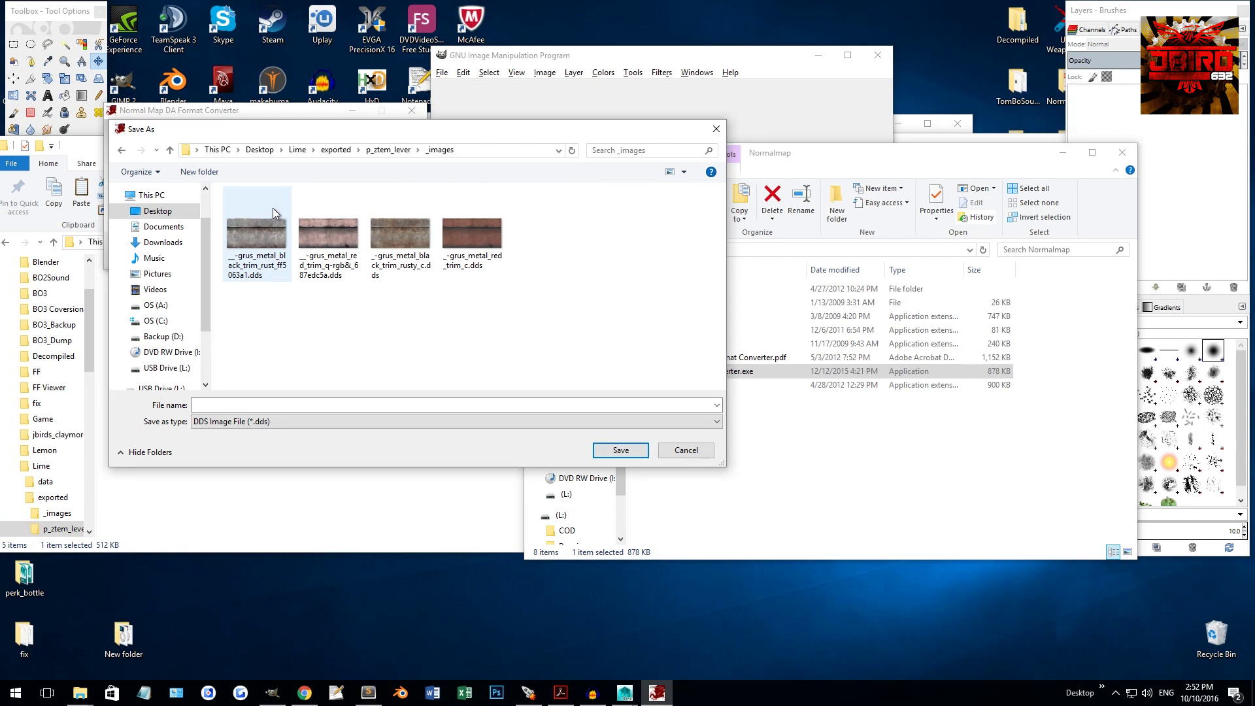
click(268, 423)
click(253, 454)
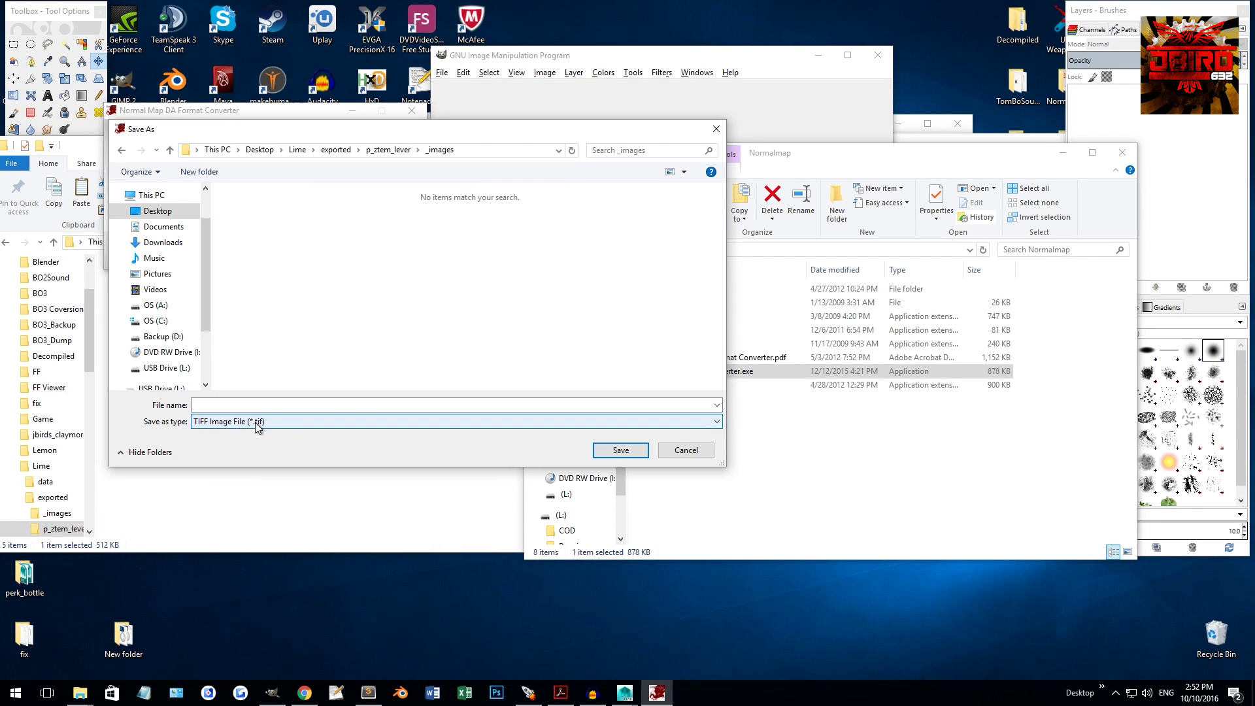
Save the converted normal map as rus_metal_grey_trim_n.tiff, copying the base name from the source TGA file in the _images folder.
click(283, 406)
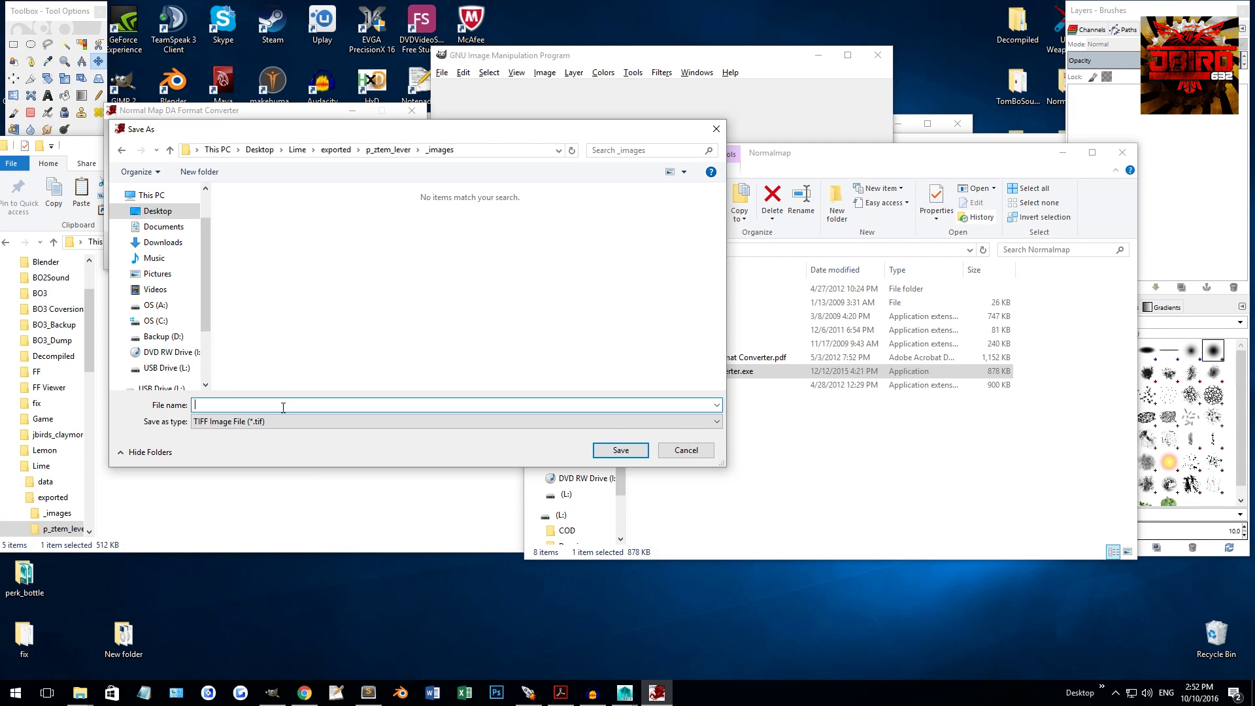
click(359, 510)
click(427, 331)
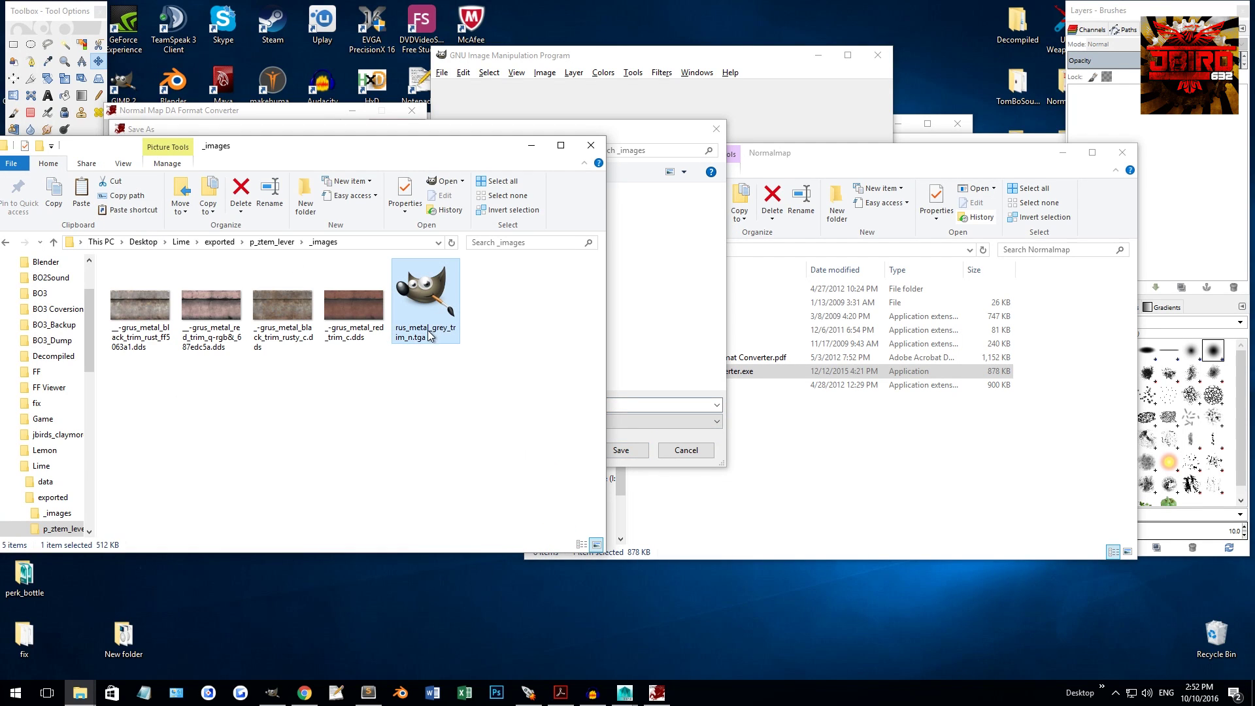
click(419, 333)
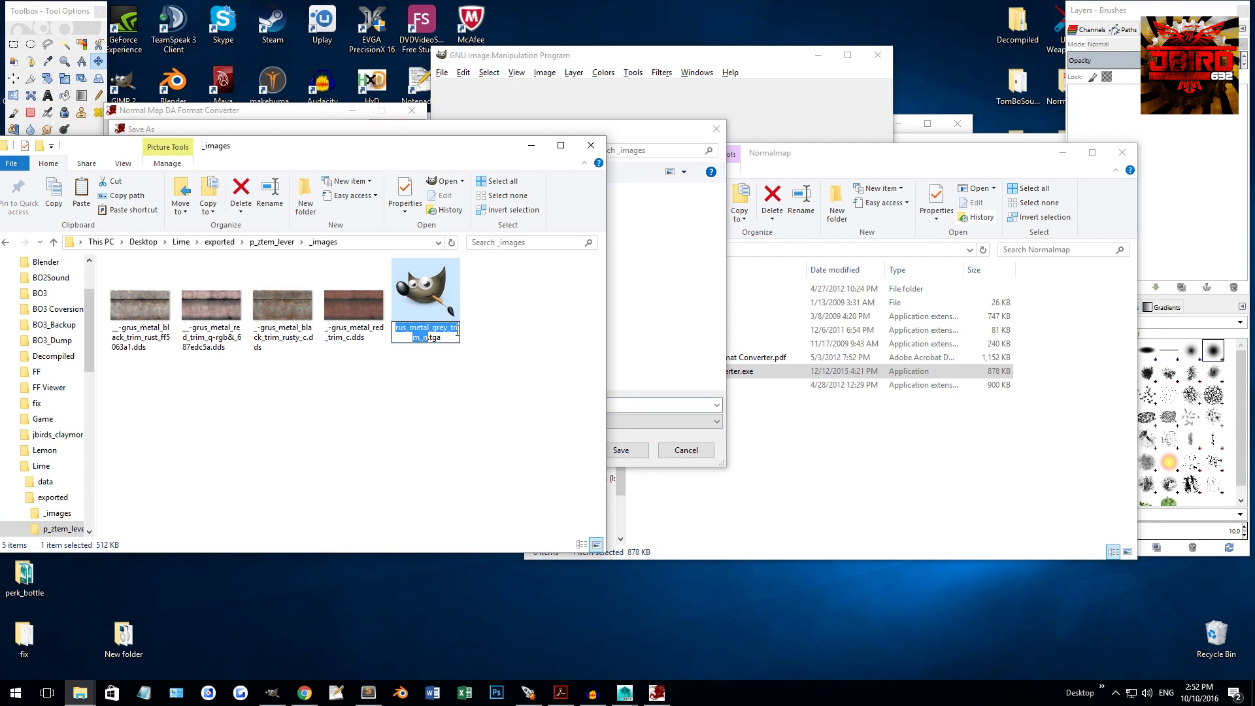
key(ctrl+c)
click(611, 406)
key(ctrl+v)
text(.)
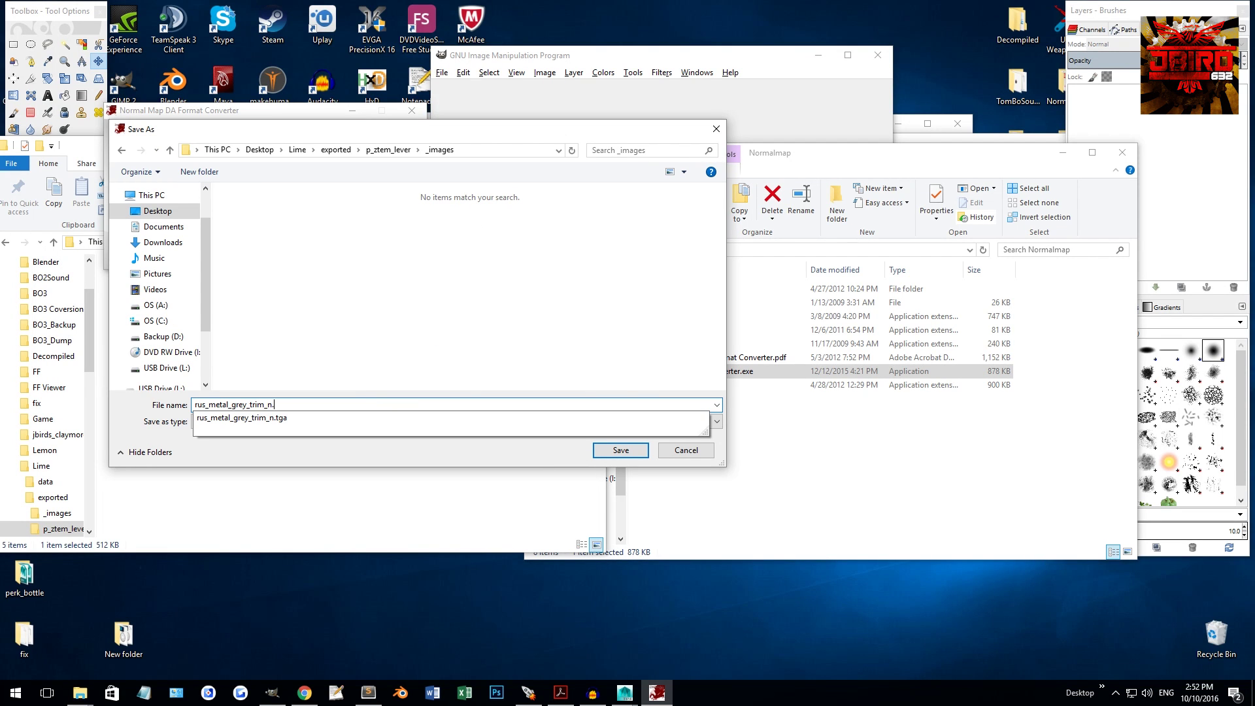
text(ti)
key(Return)
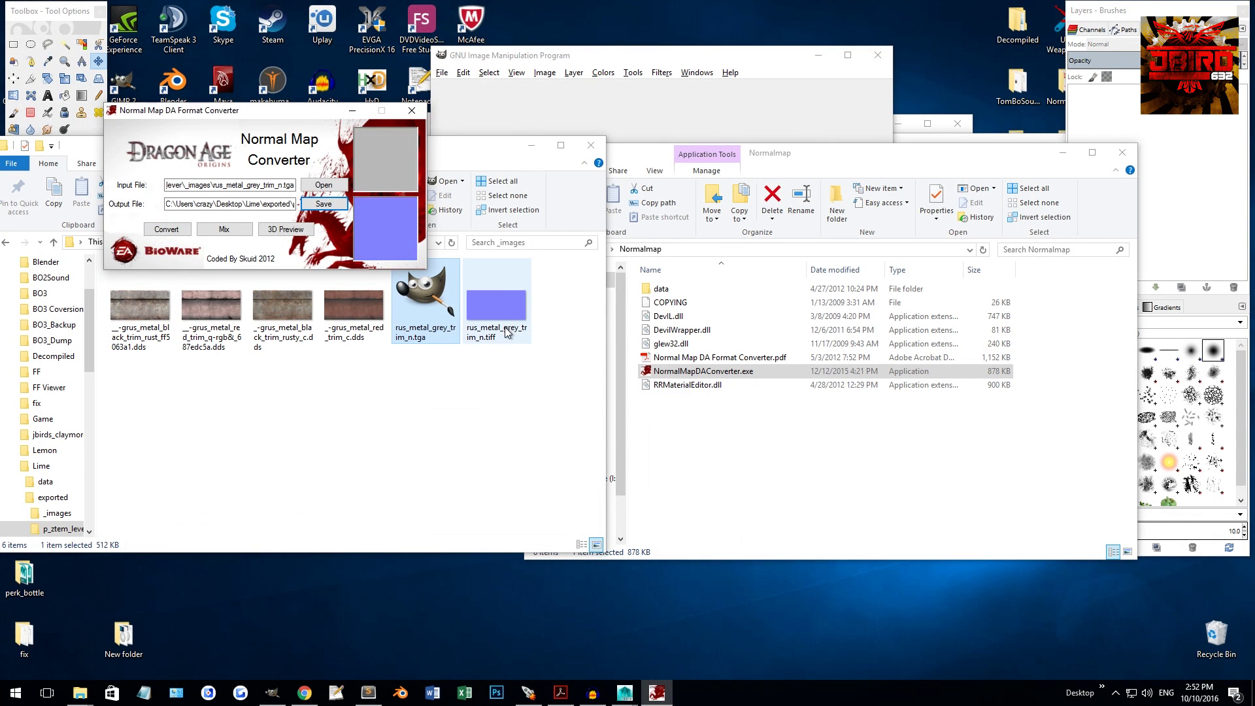
Move rus_metal_grey_trim_n.tiff from the exported _images folder into Black Ops III's model_export\lime\images folder.
click(465, 312)
drag(924, 157, 924, 241)
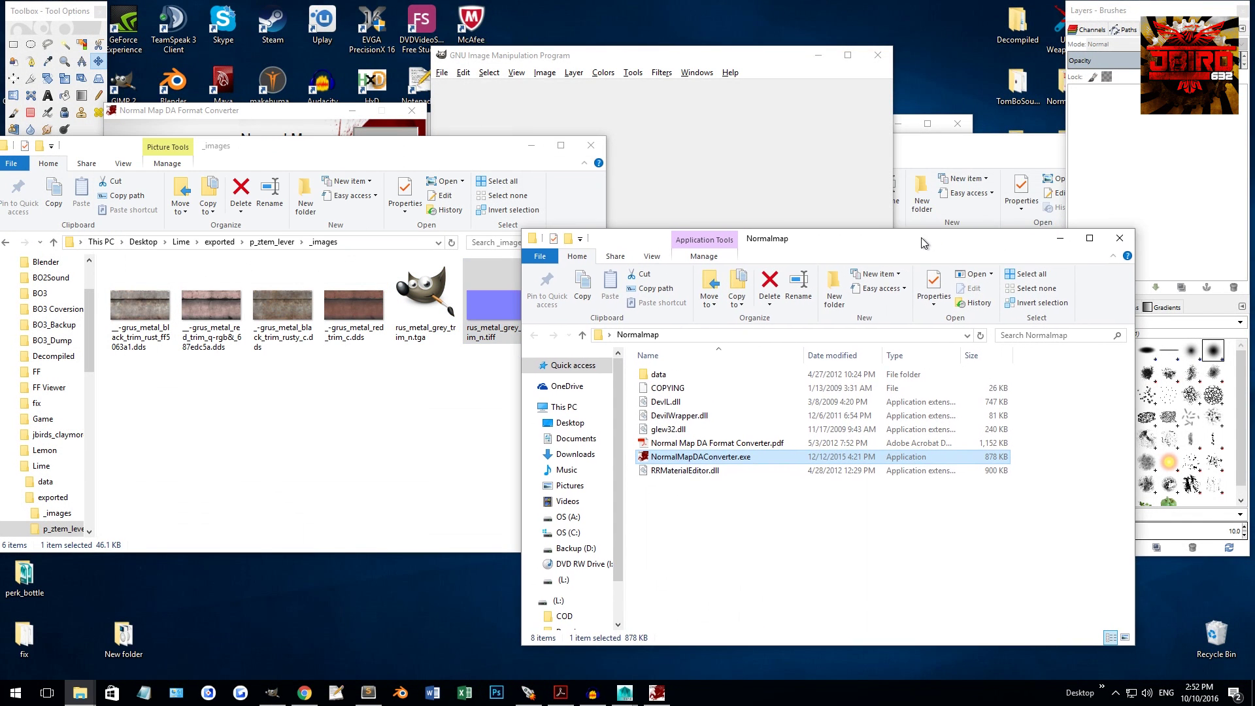
click(995, 152)
drag(500, 297, 834, 364)
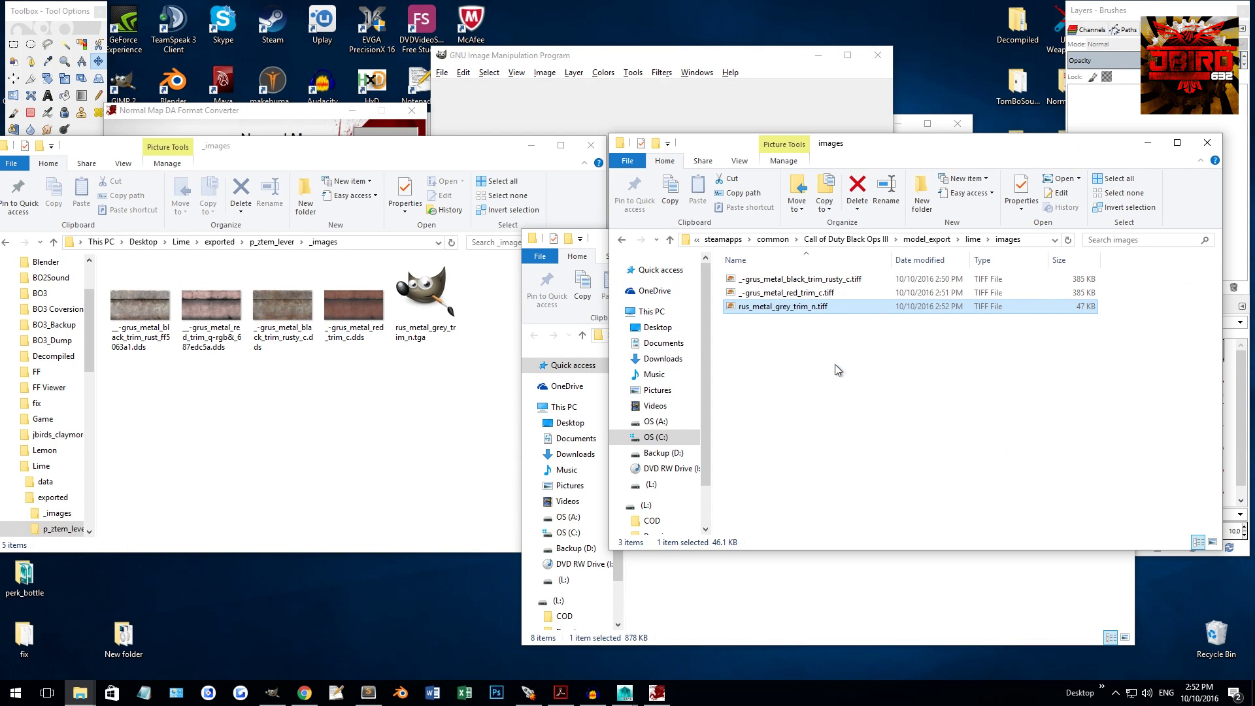
Close the normal map converter, minimize GIMP, and go up to the model_export\lime folder.
click(300, 115)
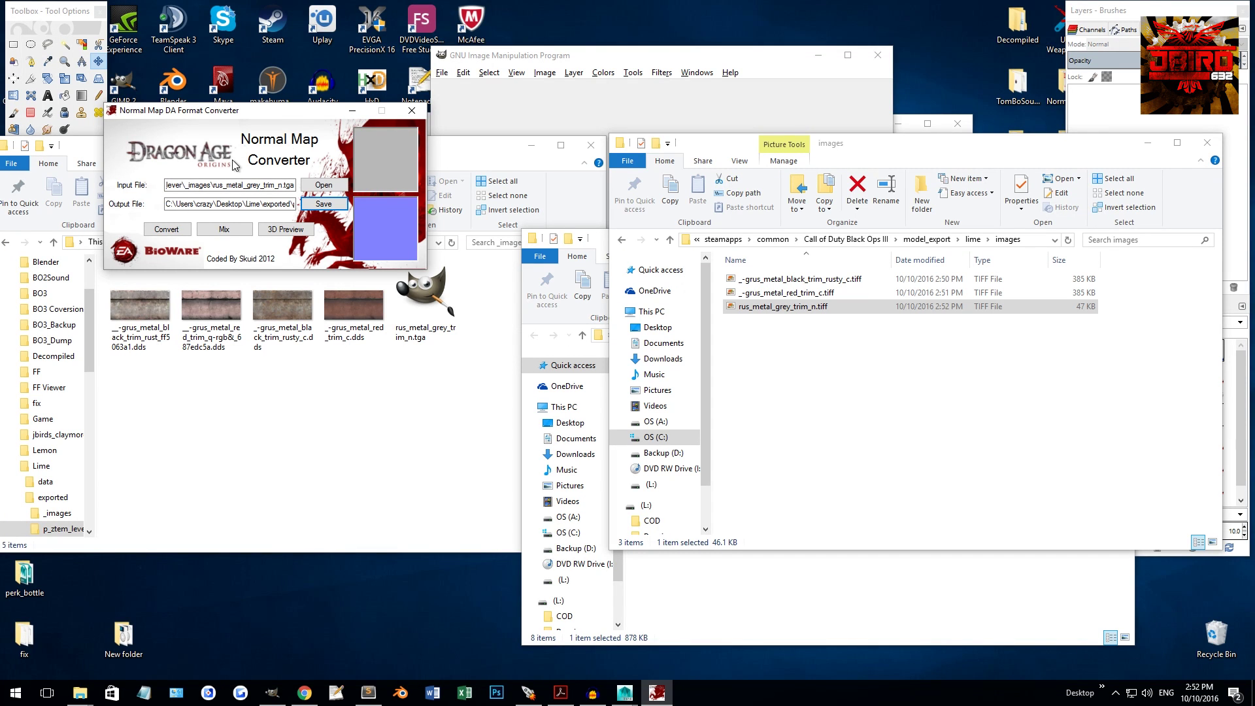
click(402, 115)
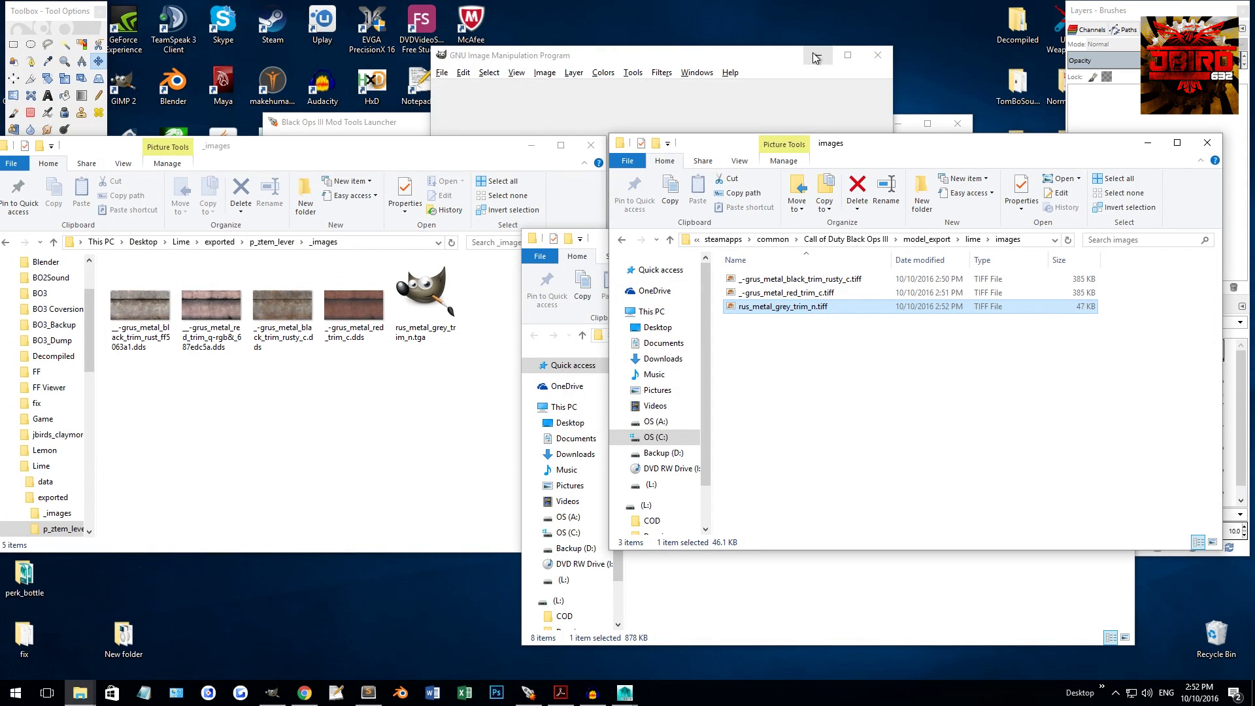
click(741, 71)
drag(939, 410, 809, 353)
key(alt+Up)
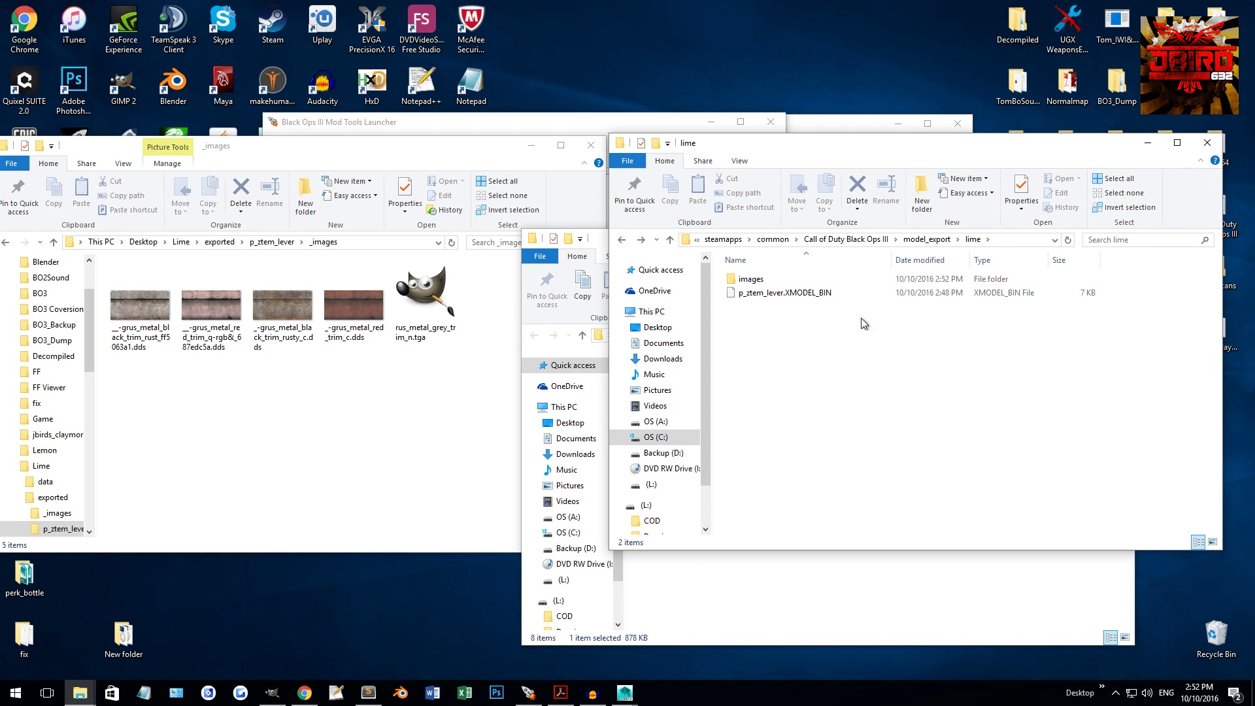
Close the _images and Normalmap folder windows and launch the Asset Property Editor from the Black Ops III Mod Tools Launcher.
click(462, 399)
click(591, 145)
click(876, 610)
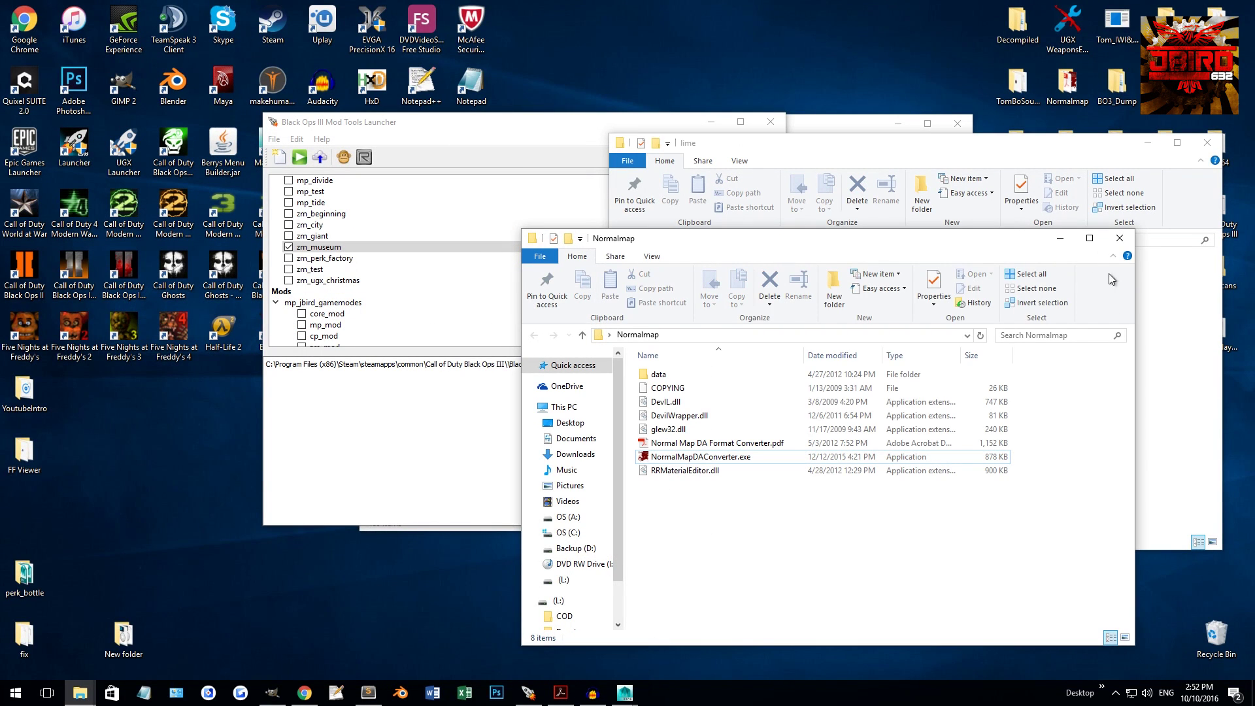
click(1118, 245)
click(475, 135)
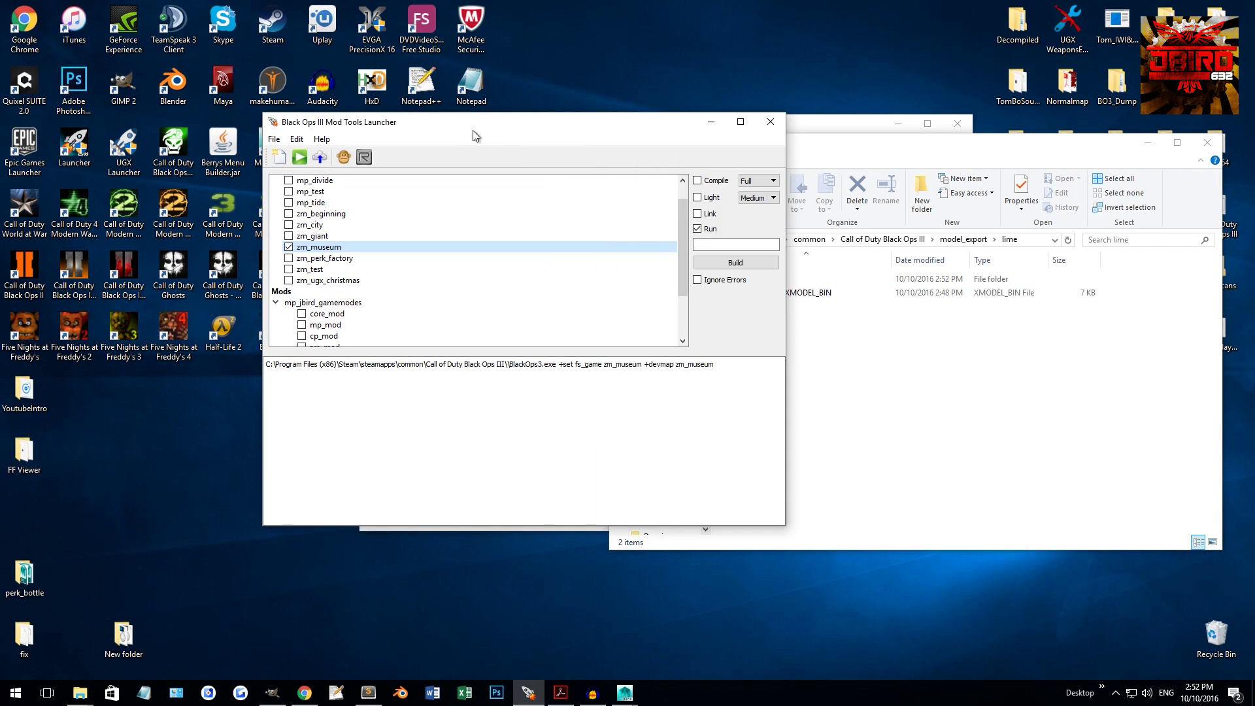
click(345, 159)
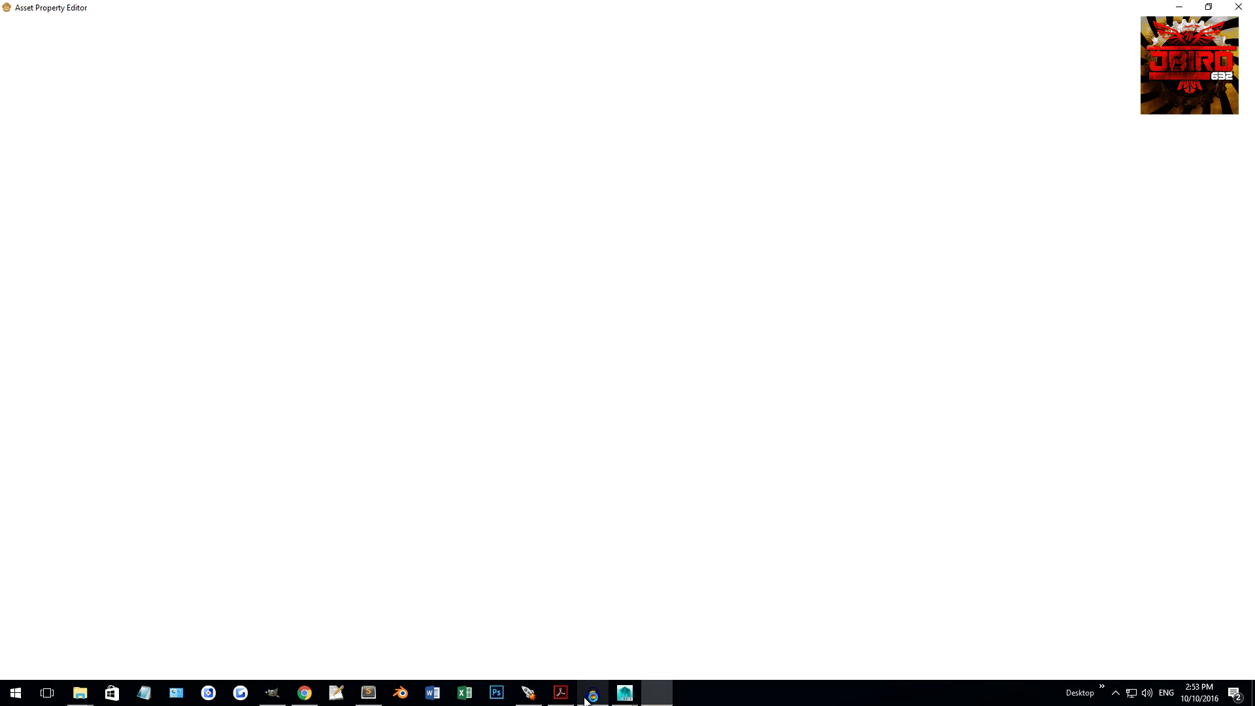
Review p_ztem_lever.XMODEL_BIN in the model_export\lime folder and the TIFF textures in its images subfolder.
mouse_move(82, 692)
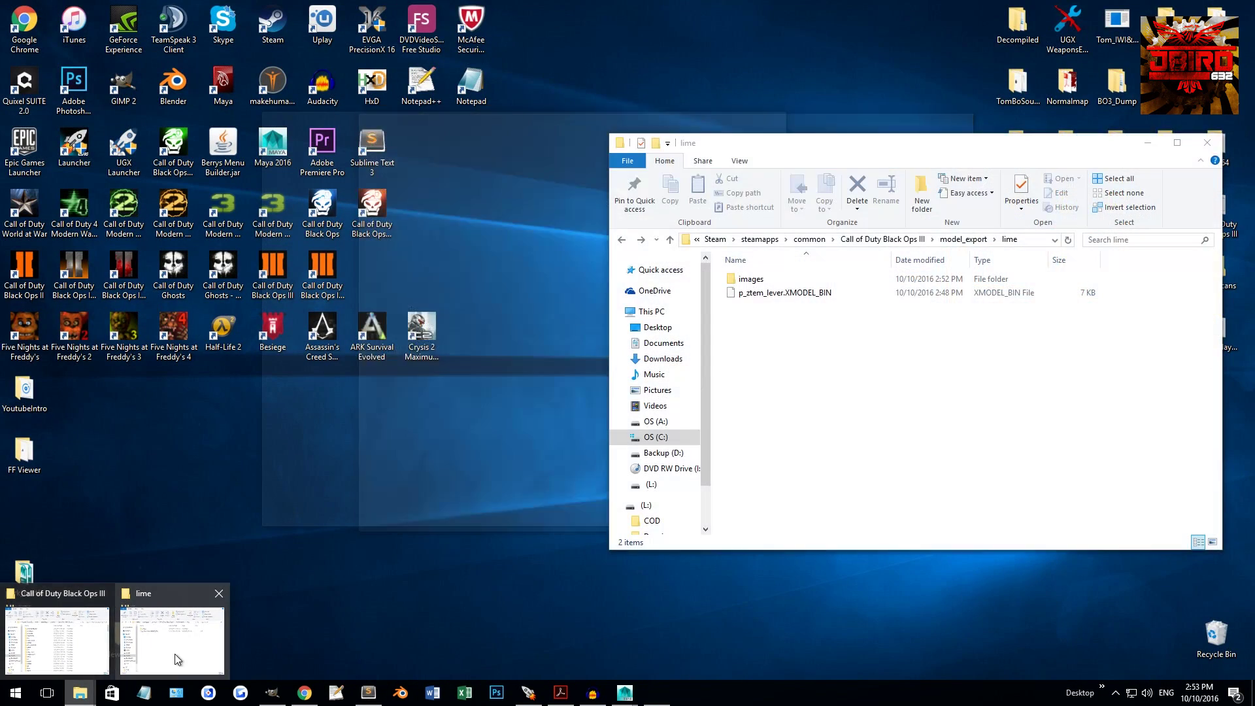
click(151, 661)
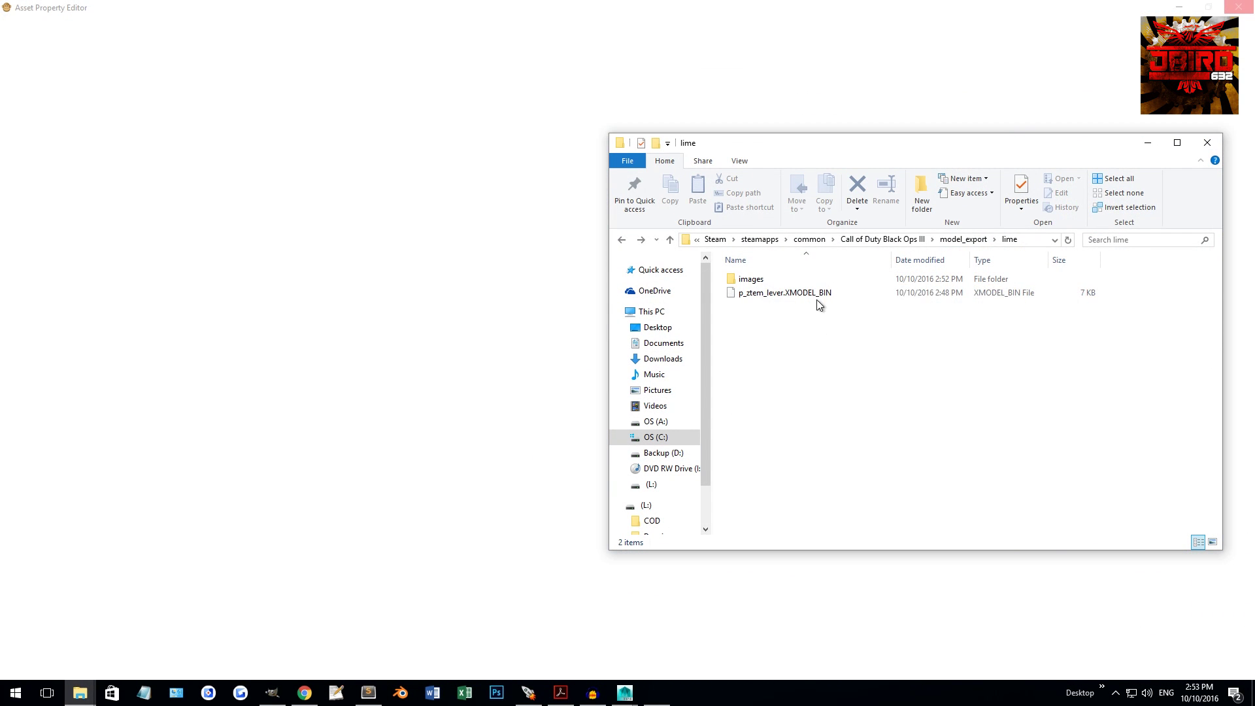
click(792, 292)
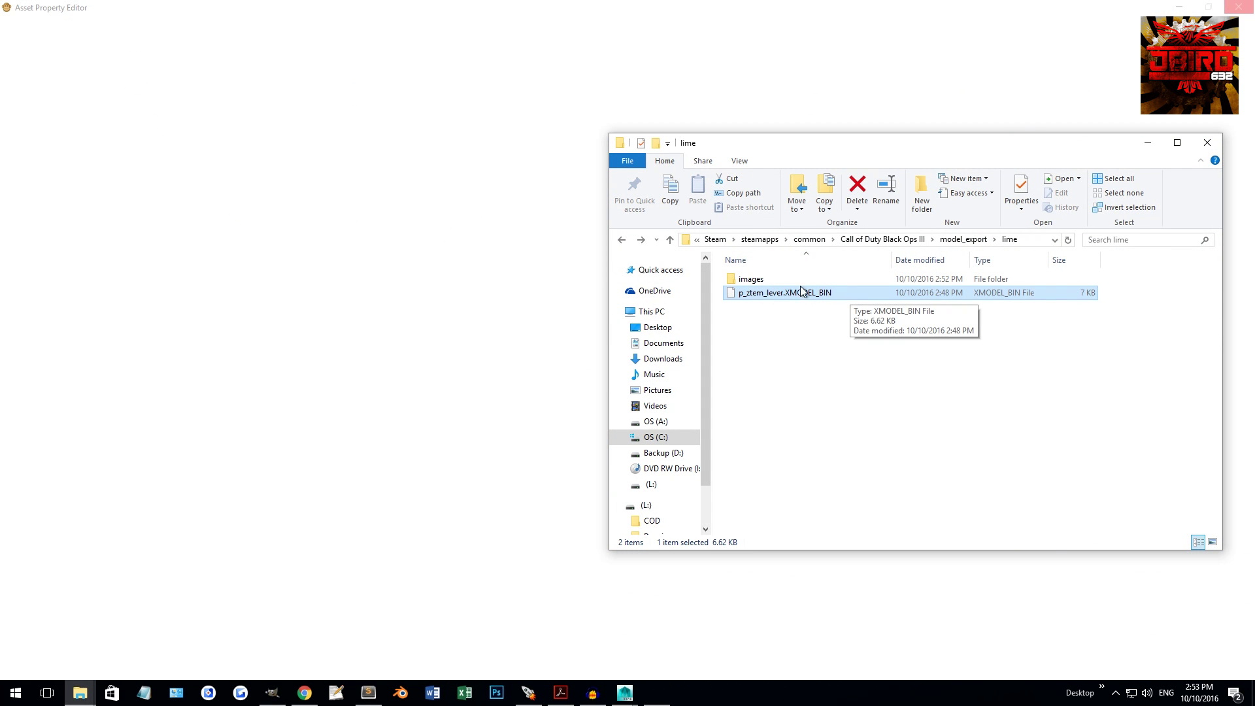
double_click(767, 280)
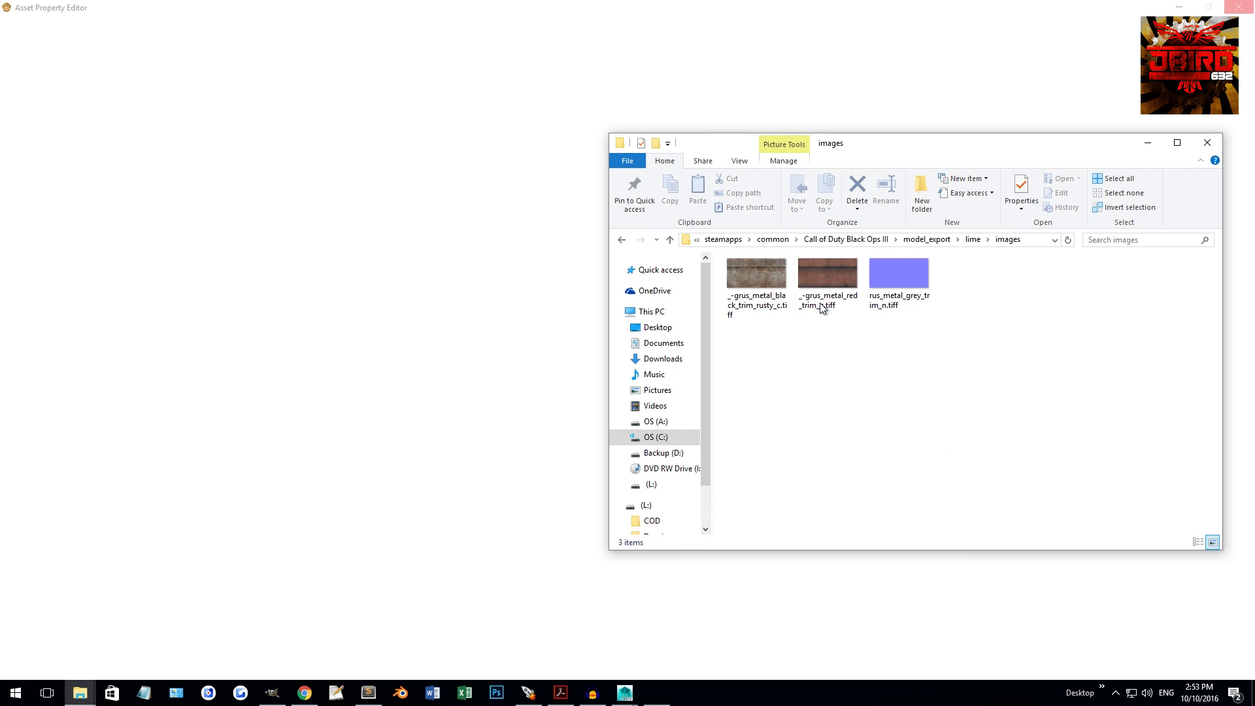
key(BackSpace)
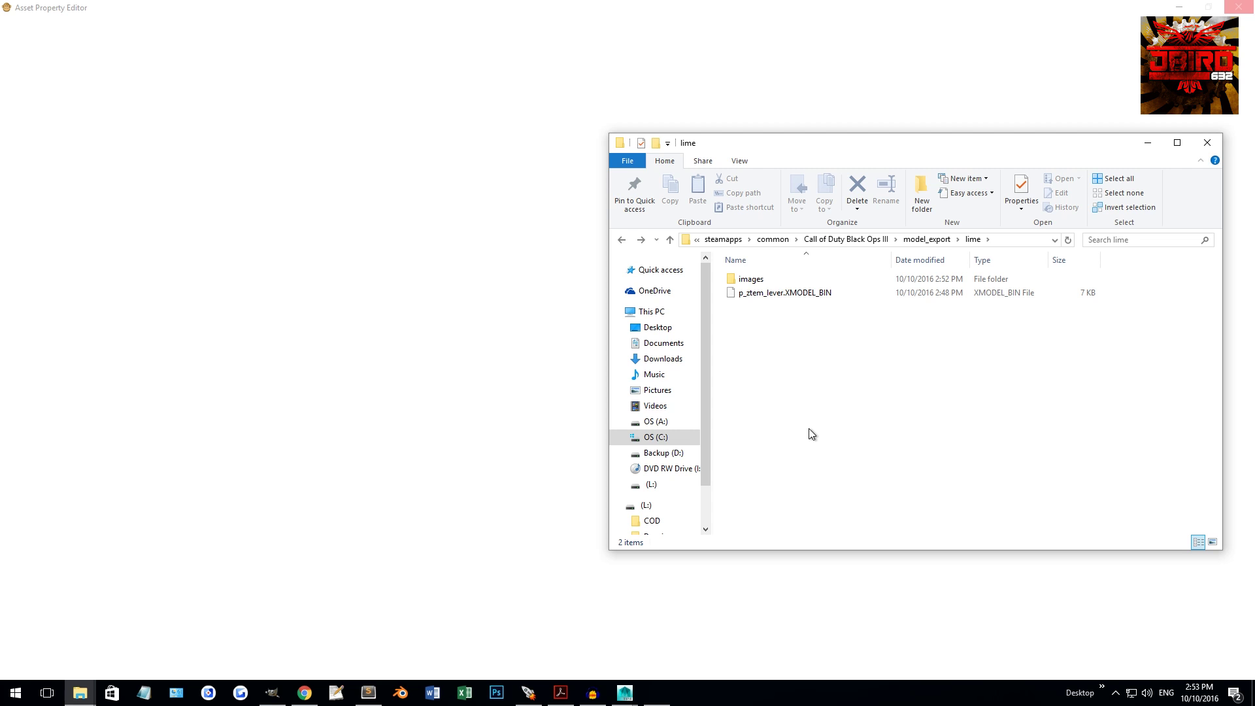
double_click(752, 279)
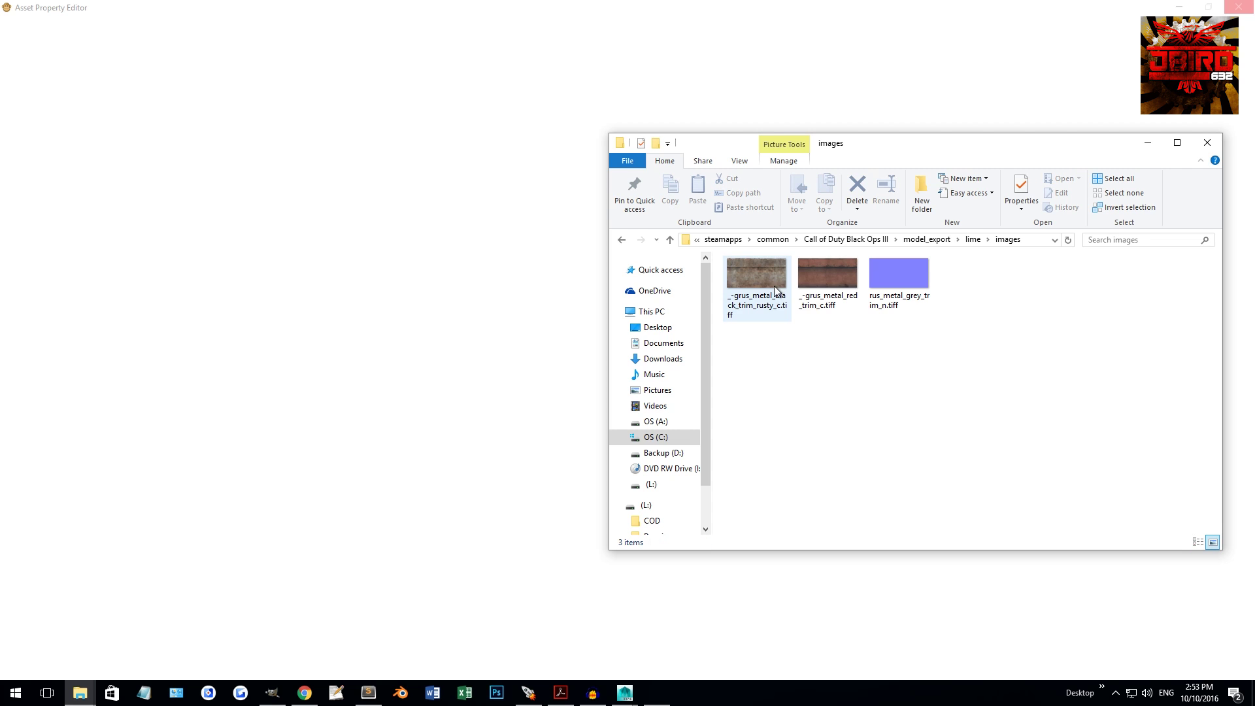
click(767, 300)
click(850, 294)
click(769, 298)
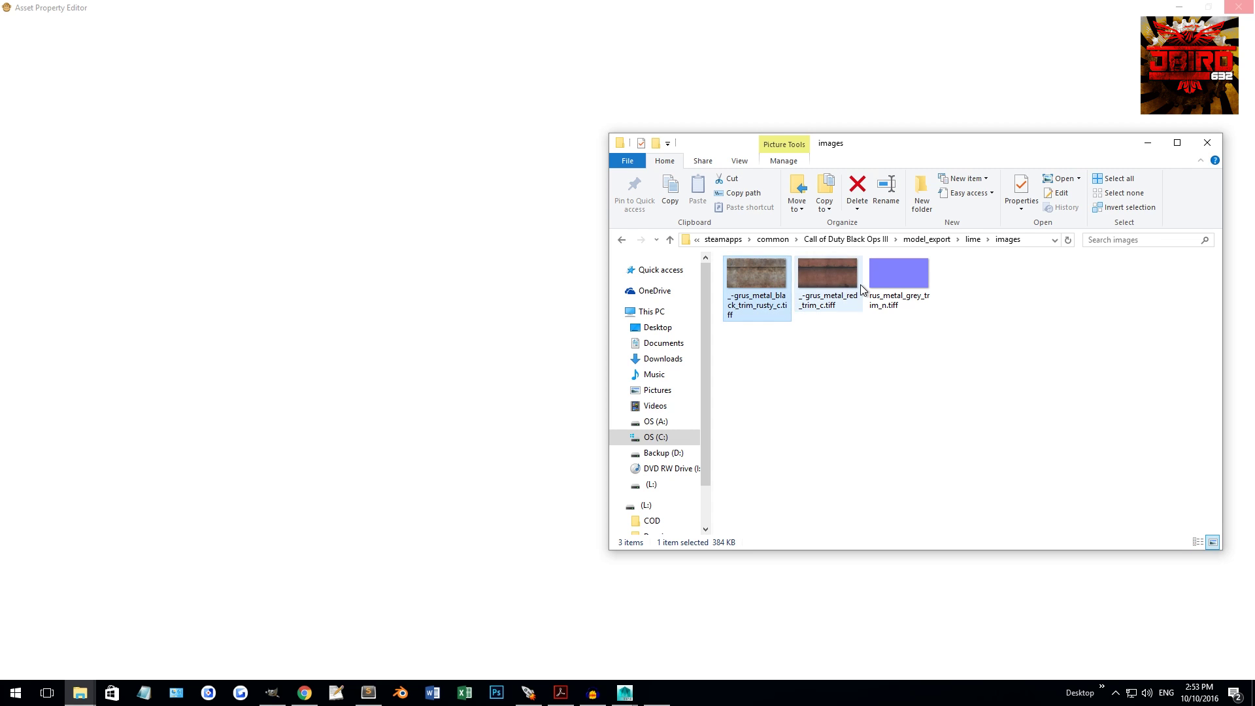
click(898, 281)
Switch to Maya and select the TomMesh_rAQBc_0 mesh to examine which part of the lever it covers.
mouse_move(625, 692)
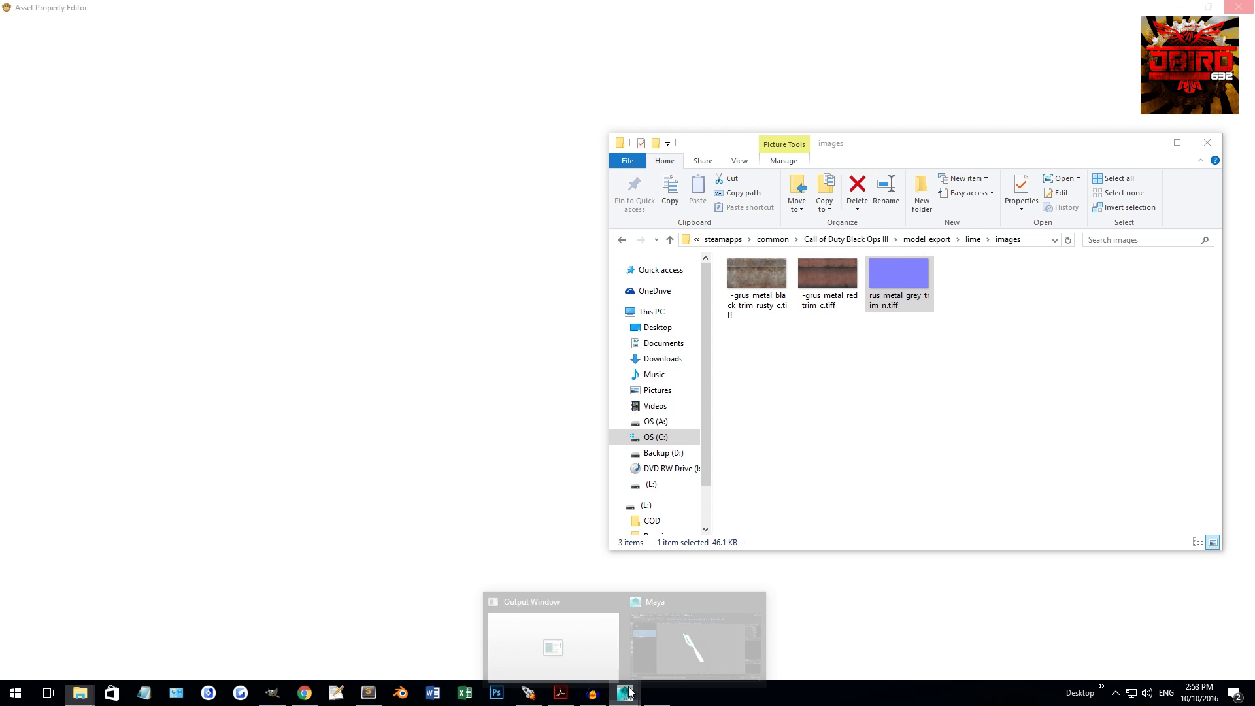
click(675, 631)
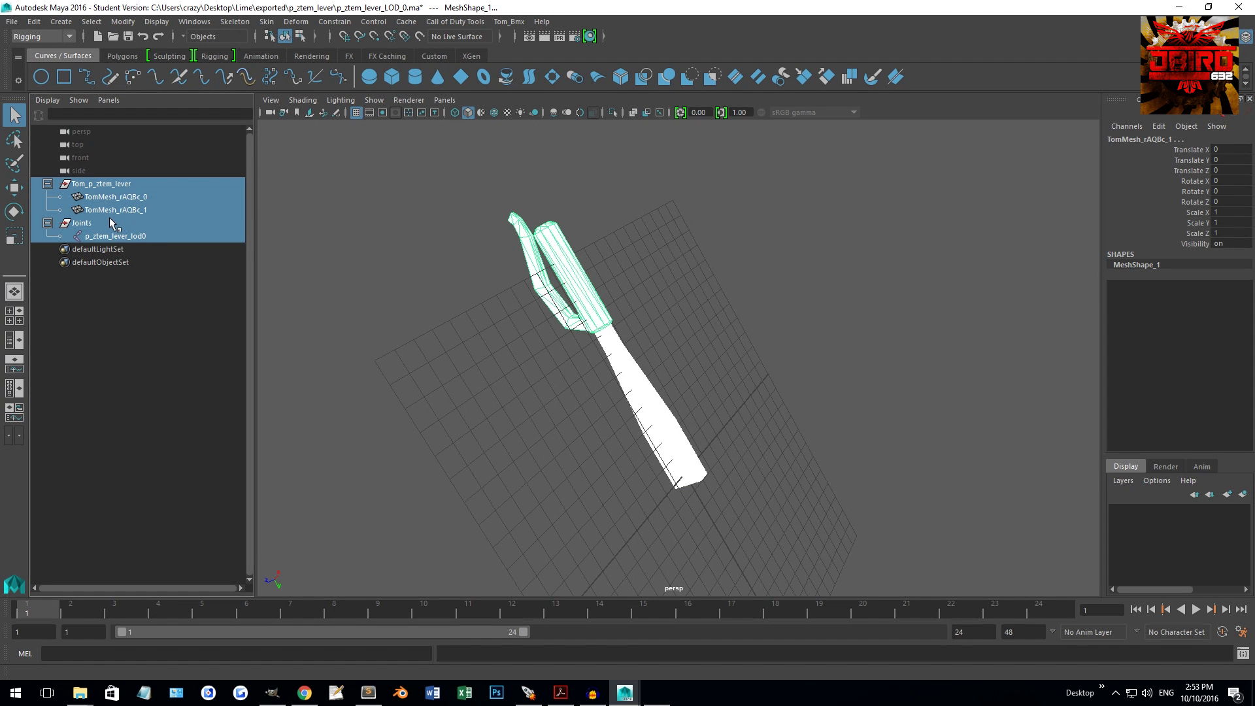
click(107, 198)
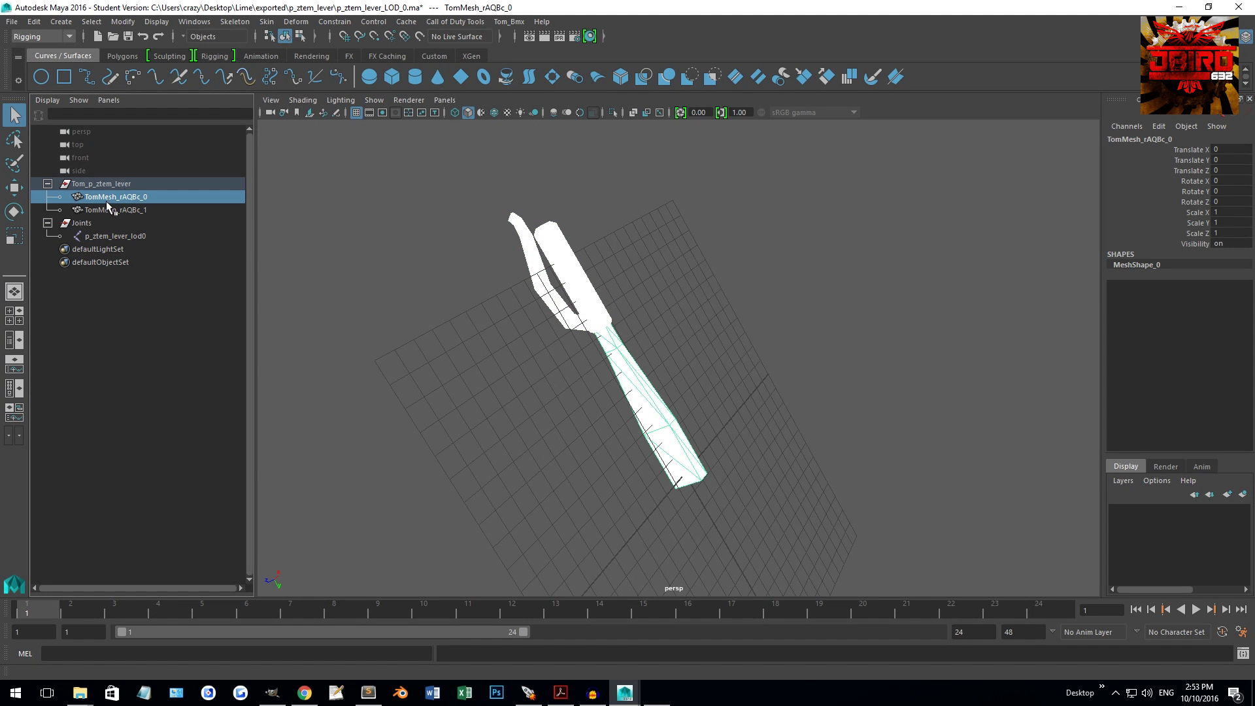
click(191, 24)
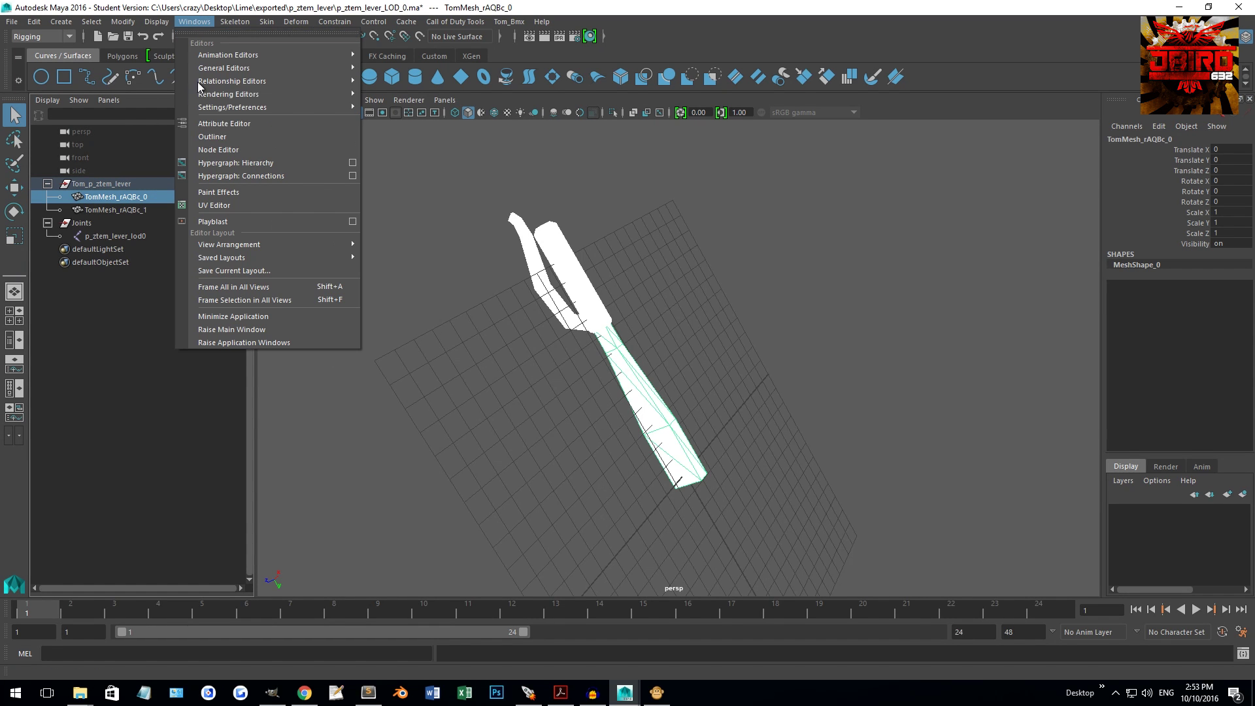
mouse_move(230, 111)
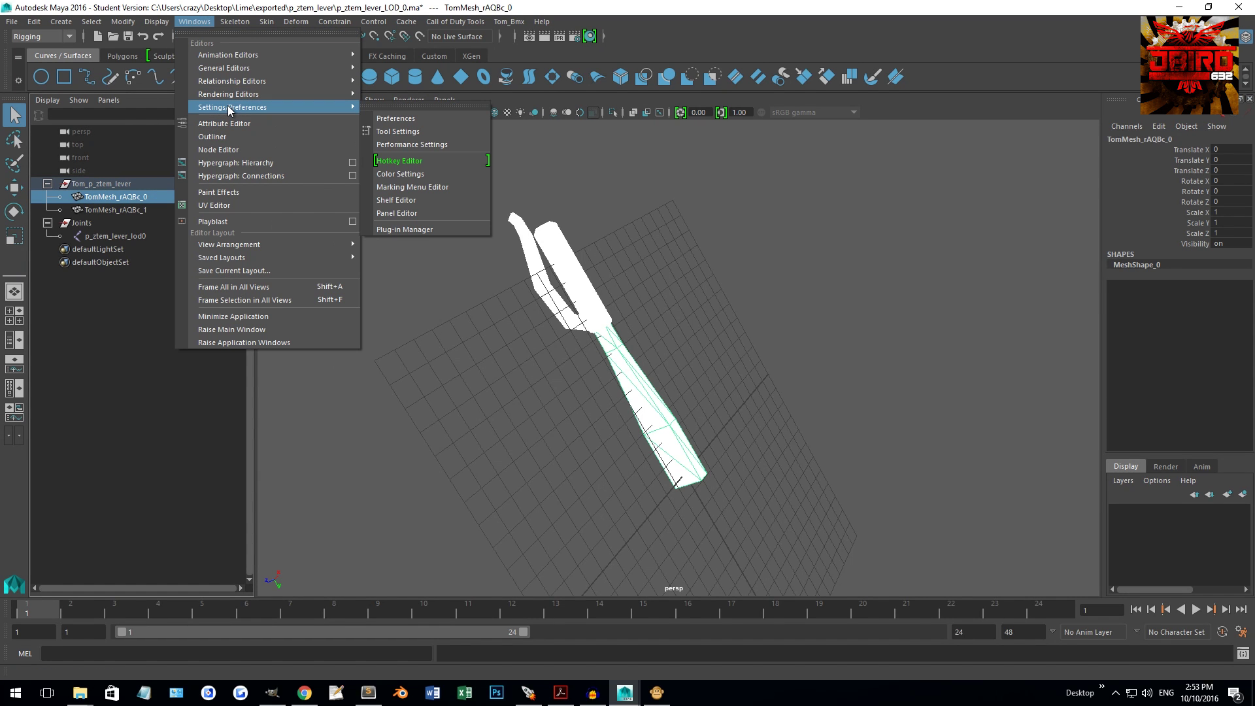
click(757, 189)
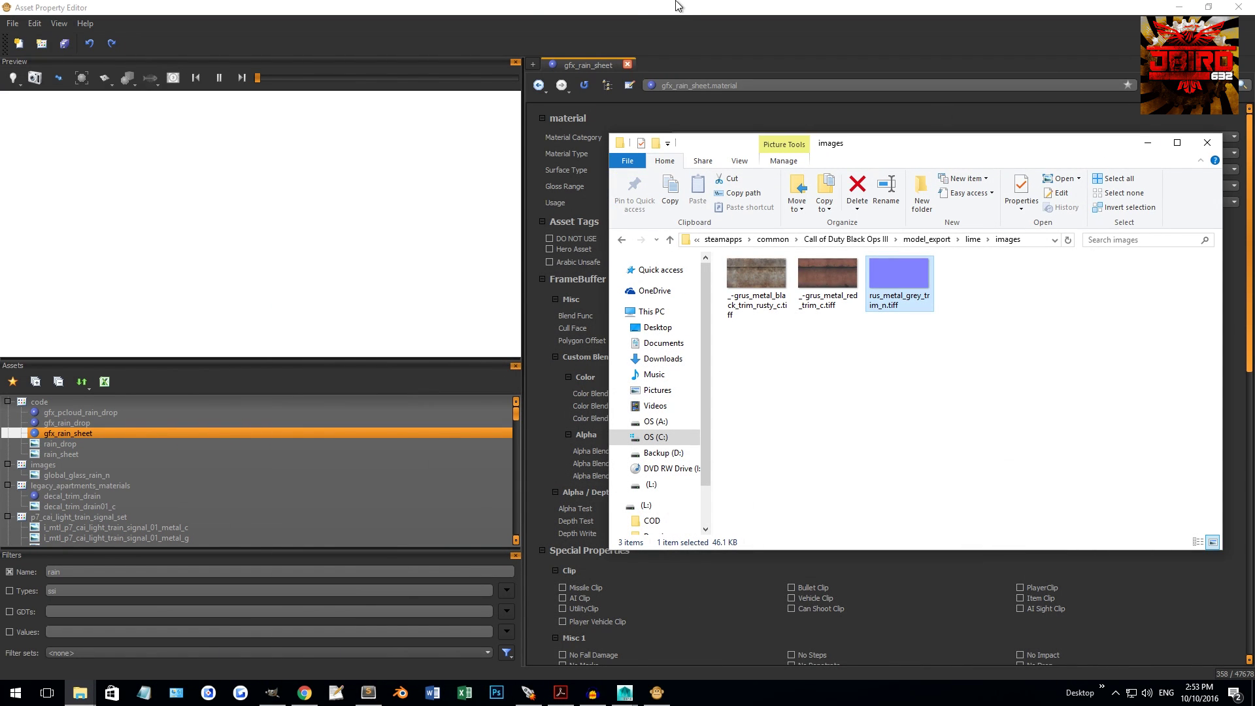
Switch to the Asset Property Editor, collapse the asset list, and create a new GDT file named lime in source_data.
click(653, 21)
click(173, 387)
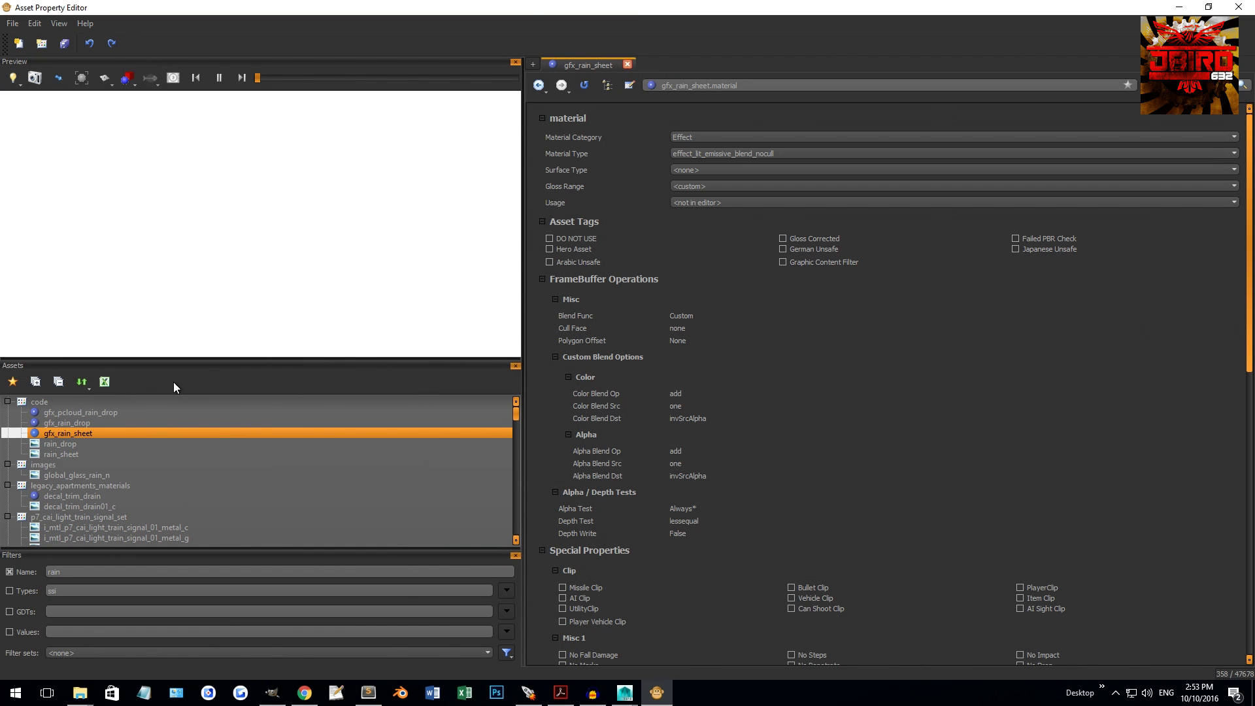
click(58, 380)
click(13, 23)
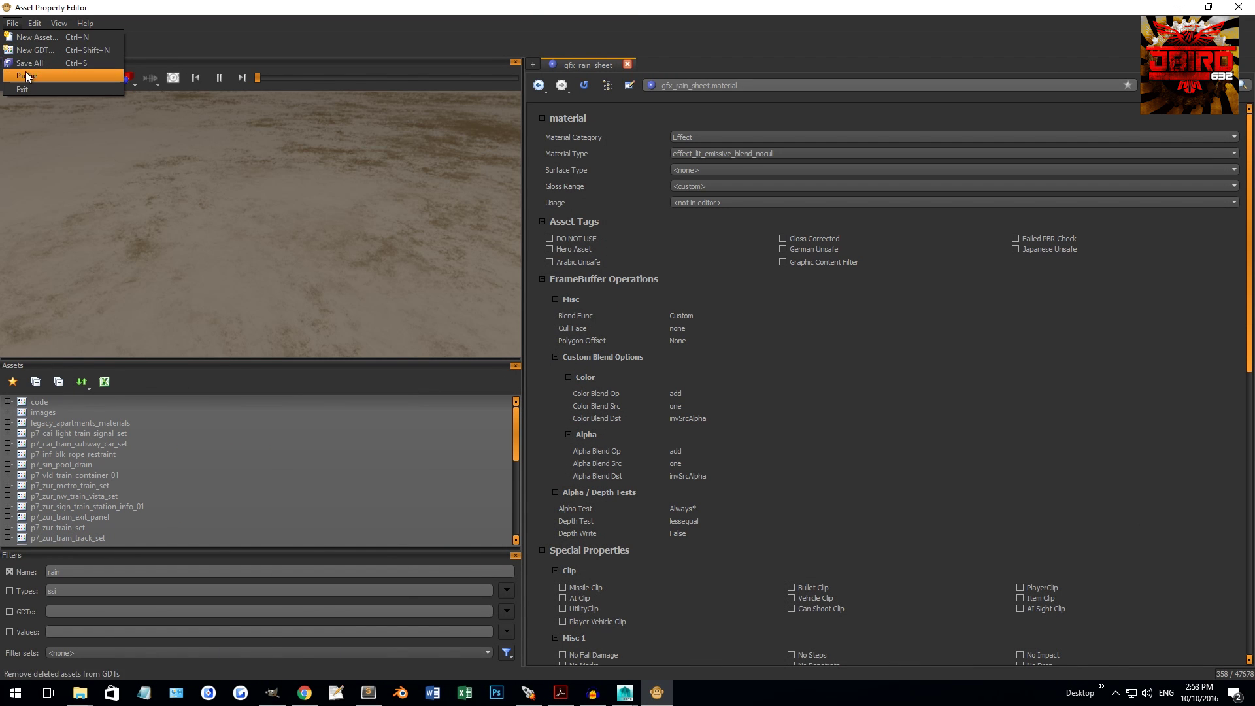
click(38, 49)
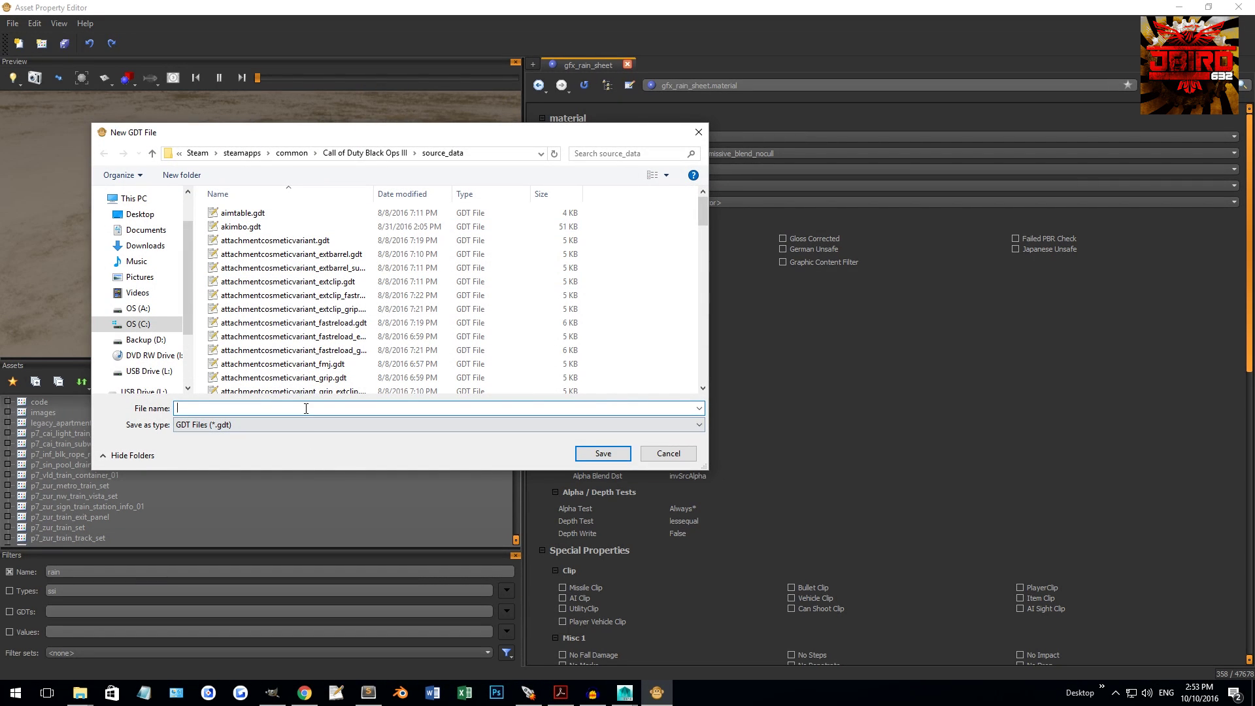
text(lime)
key(Return)
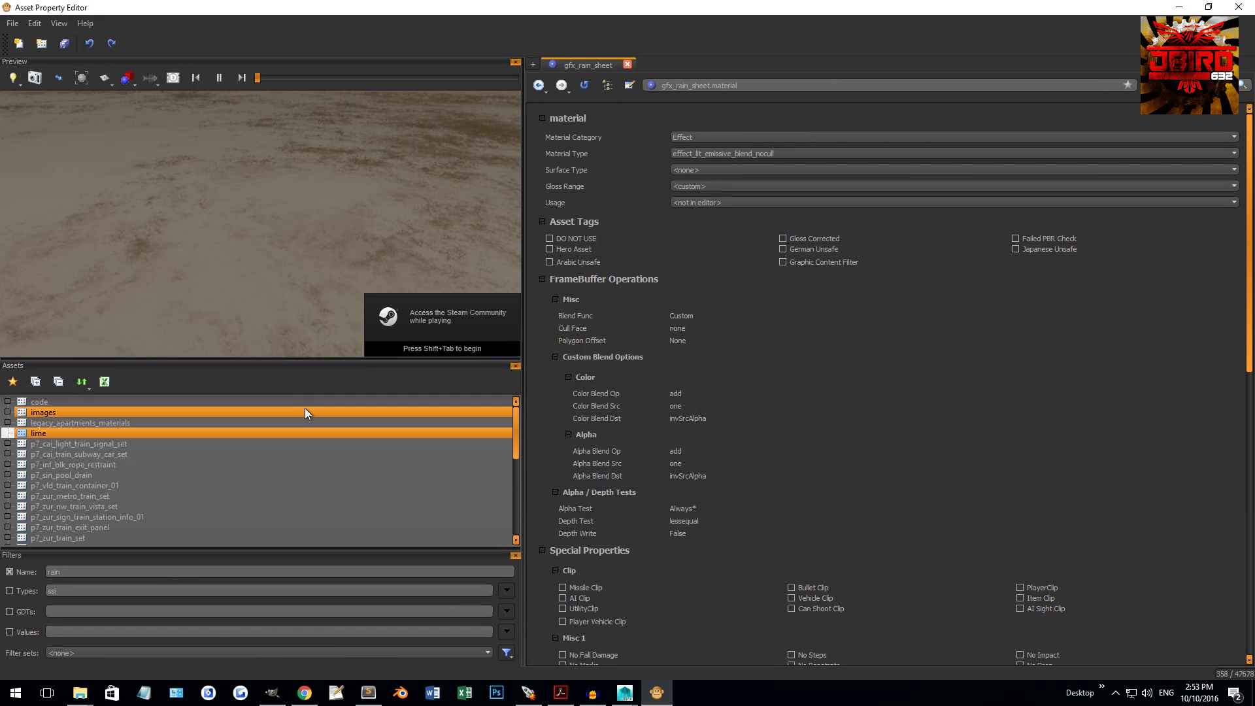
Start a new asset in the lime GDT and set its asset type to xmodel.
right_click(89, 433)
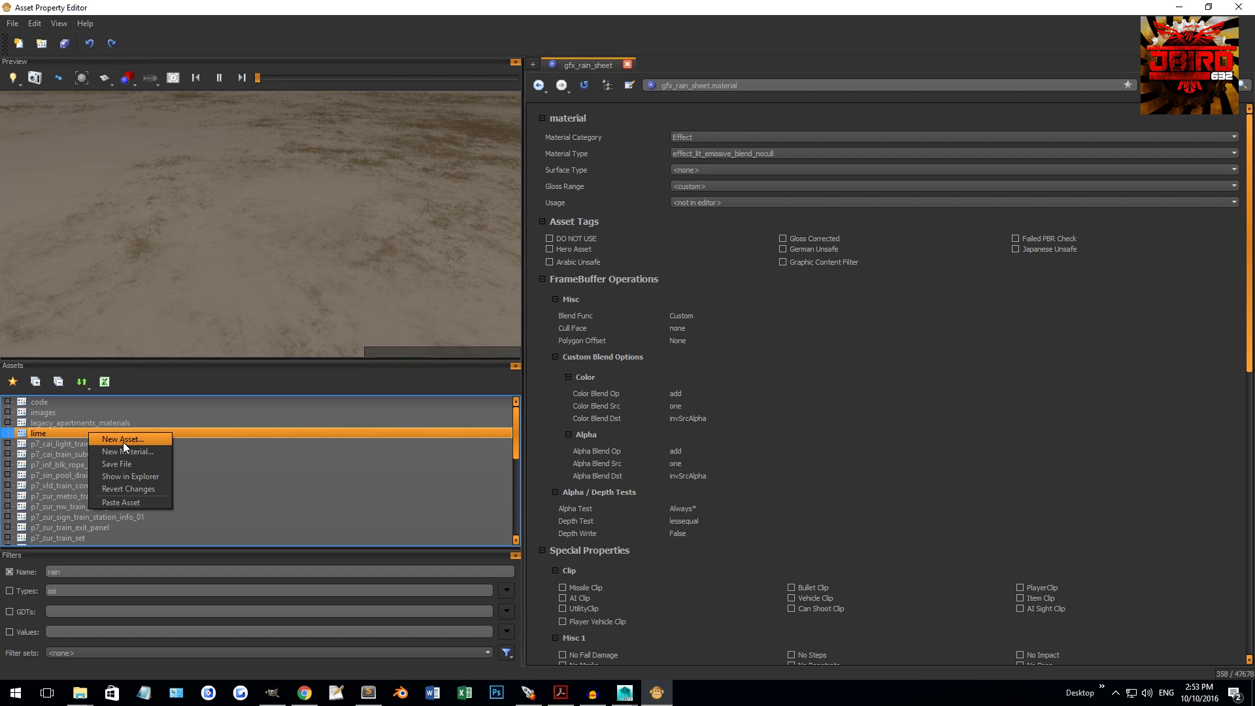
click(123, 442)
click(560, 336)
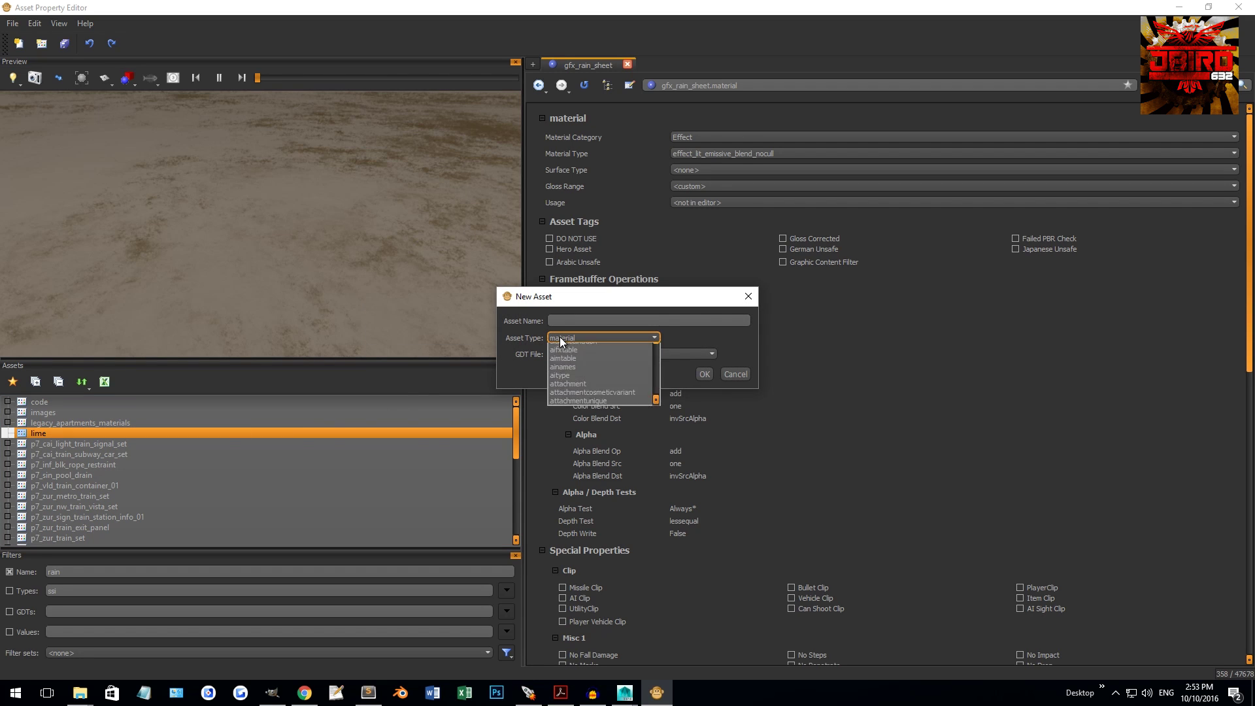
scroll(655, 399, down, 10)
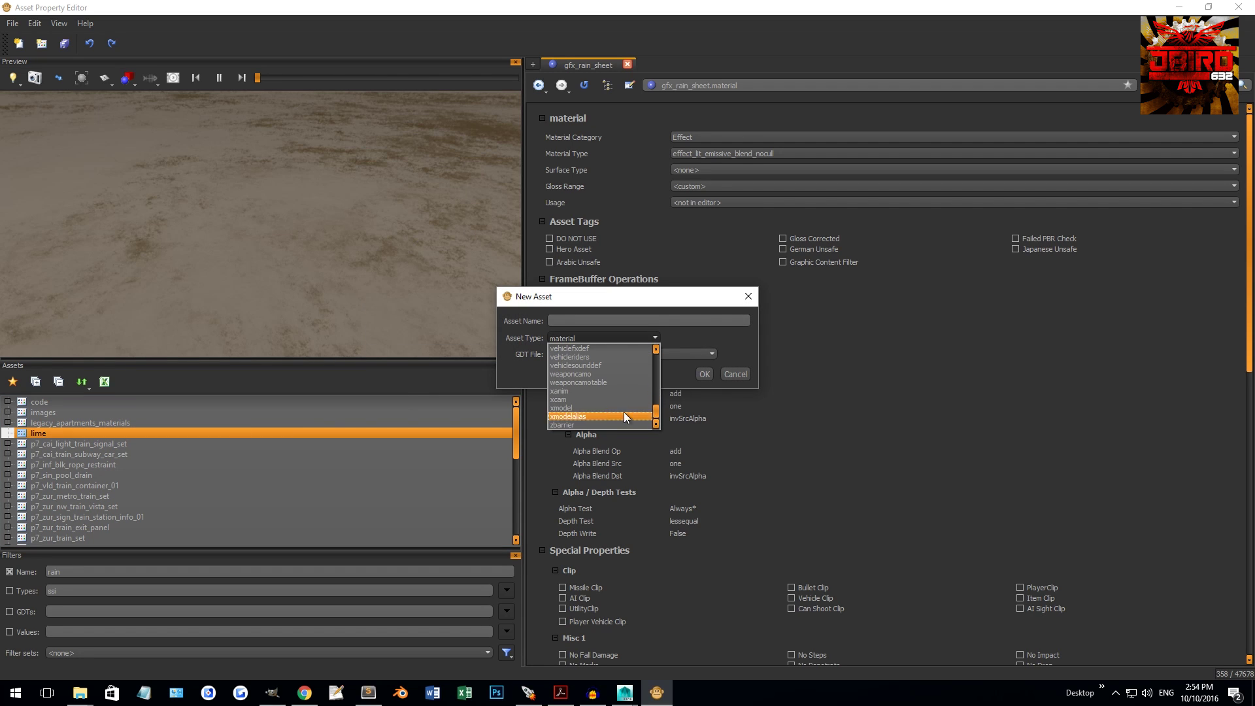
click(567, 406)
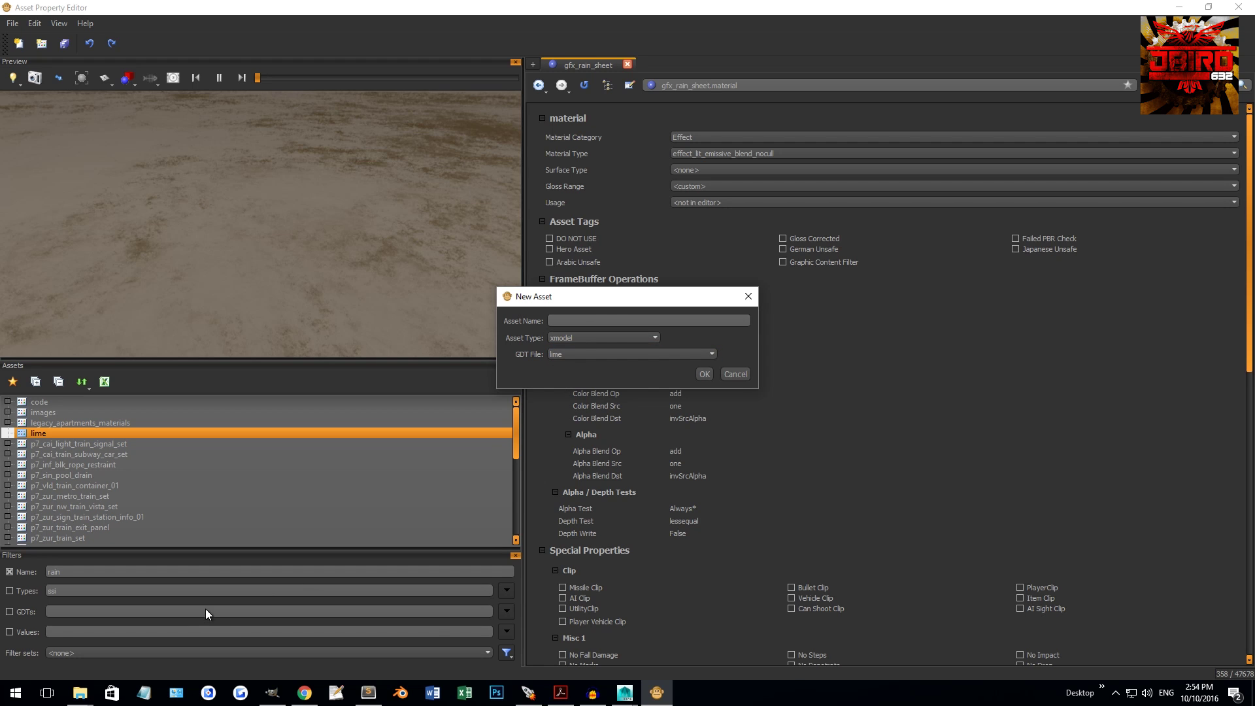
Copy the p_ztem_lever name from the model file in File Explorer, paste it as the asset name, and create the asset.
mouse_move(79, 692)
click(186, 653)
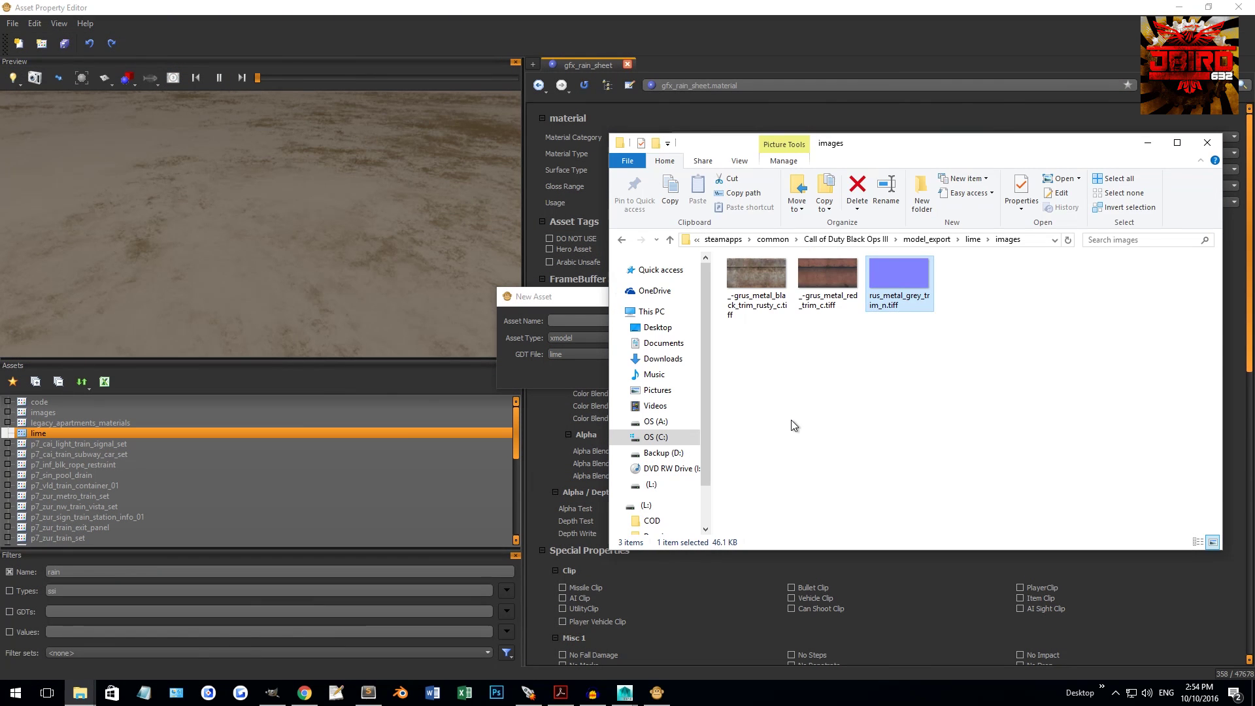
click(793, 293)
click(775, 293)
key(ctrl+c)
click(581, 321)
key(ctrl+v)
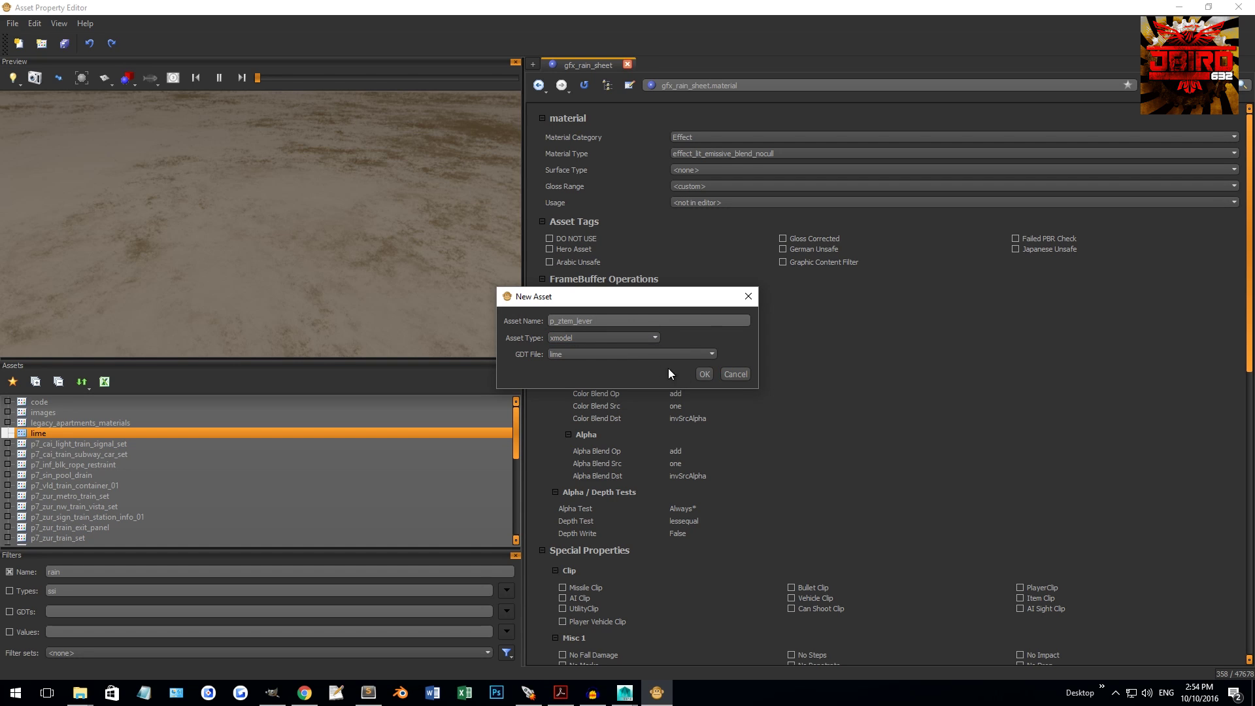
click(705, 374)
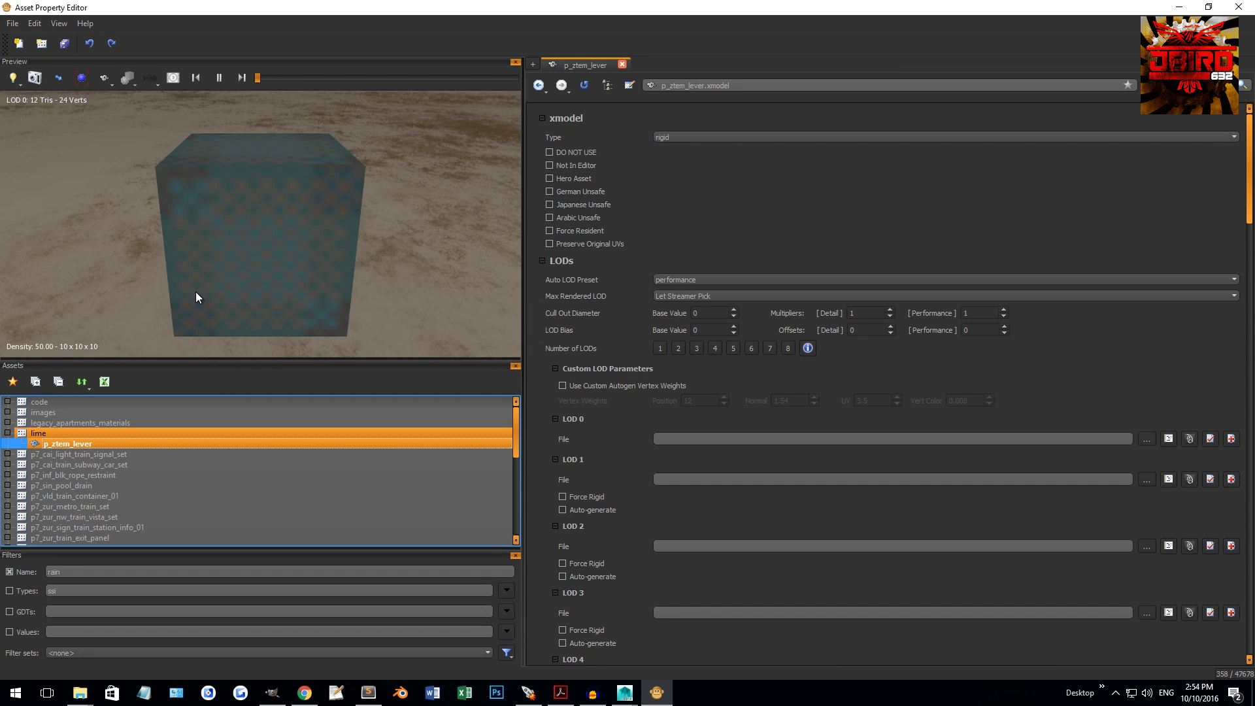
Assign p_ztem_lever.XMODEL_BIN from the model_export\lime folder as the xmodel's LOD 0 file.
drag(299, 189, 314, 191)
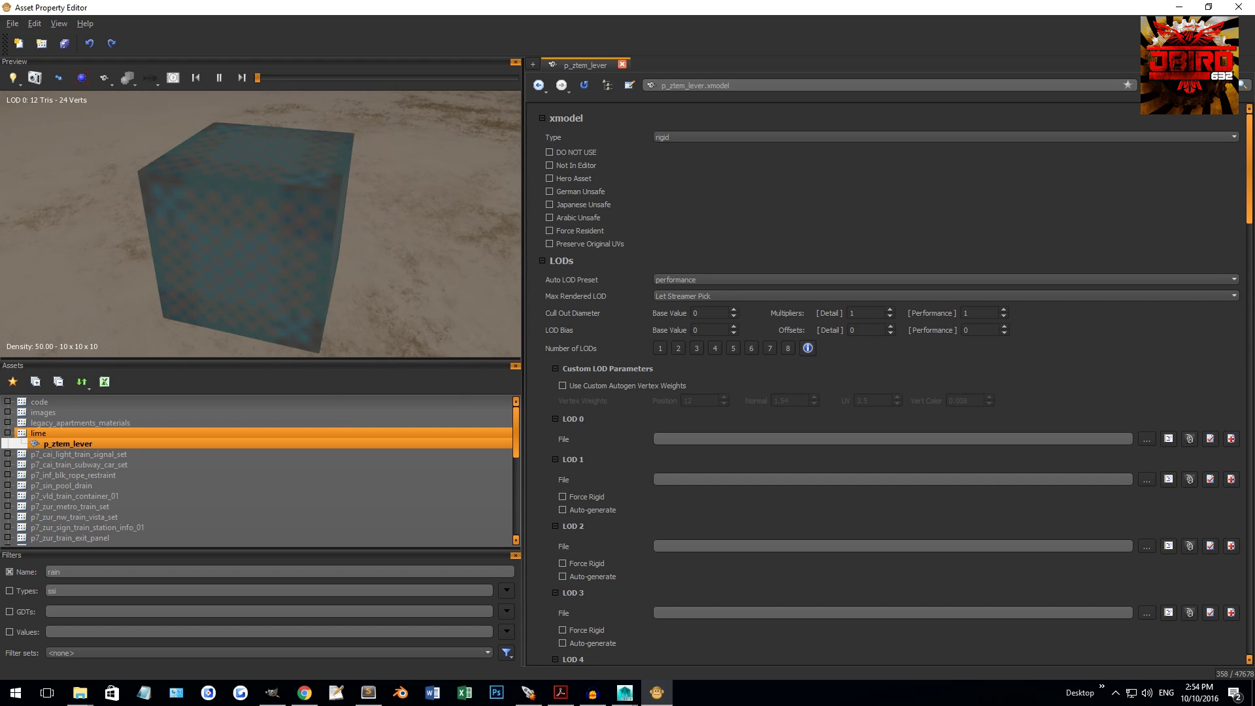
click(775, 225)
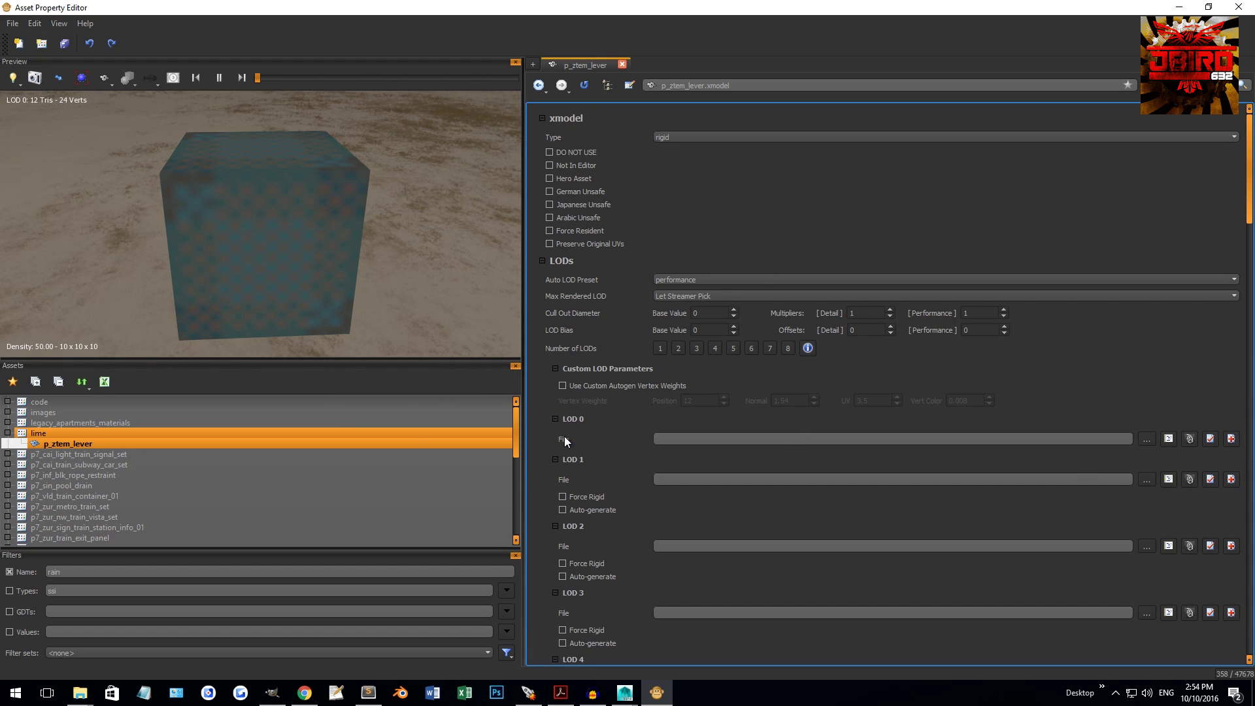
click(1147, 441)
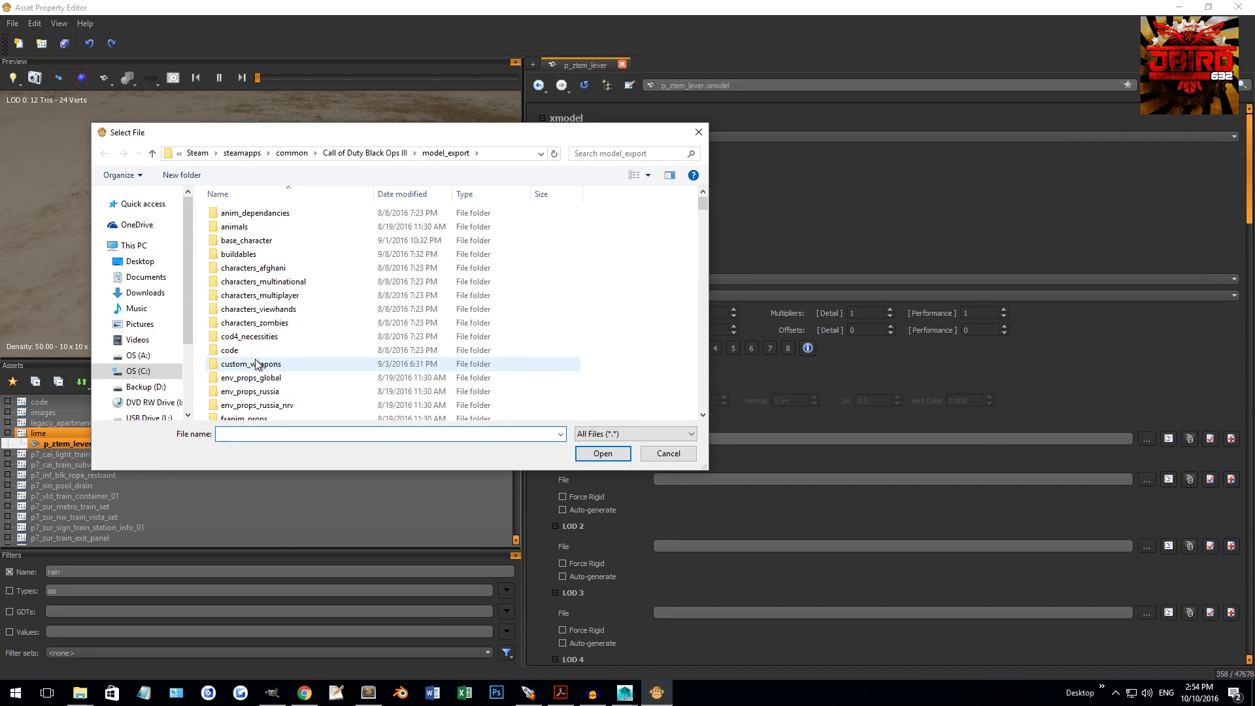
scroll(261, 343, down, 3)
click(242, 386)
double_click(241, 386)
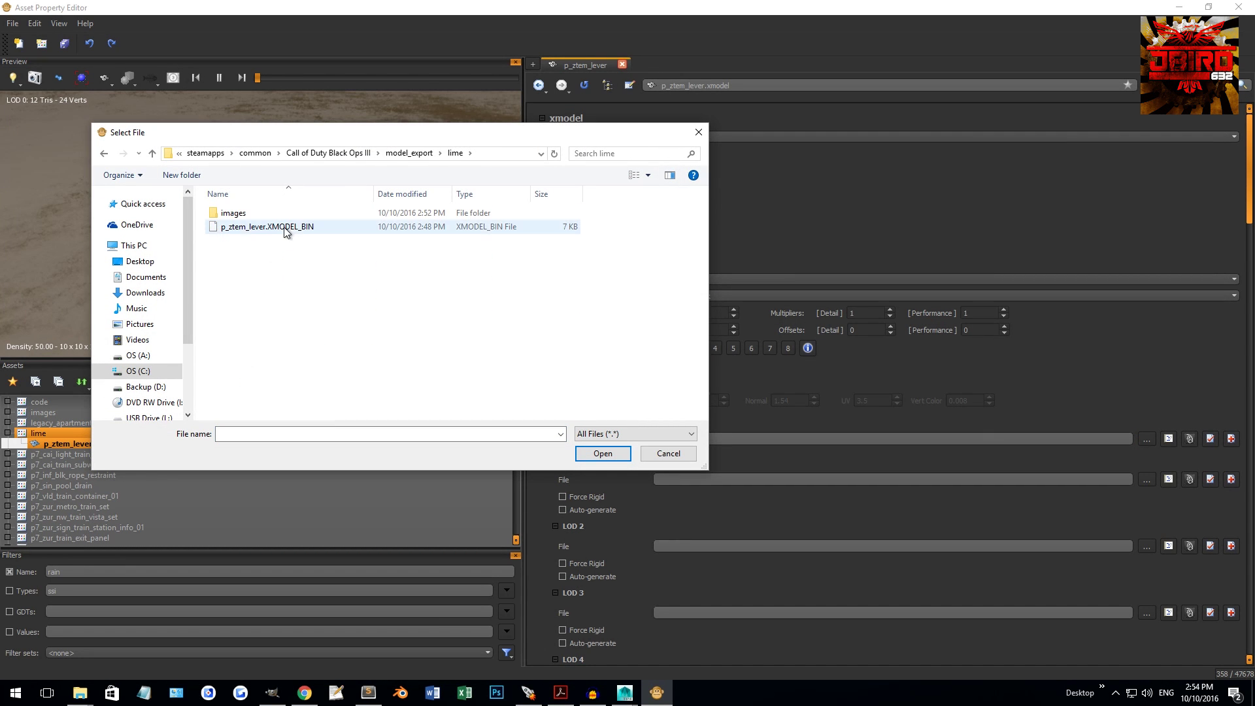
double_click(284, 230)
mouse_move(392, 215)
mouse_down()
mouse_move(460, 212)
mouse_move(461, 235)
mouse_move(383, 226)
mouse_up()
scroll(607, 445, down, 3)
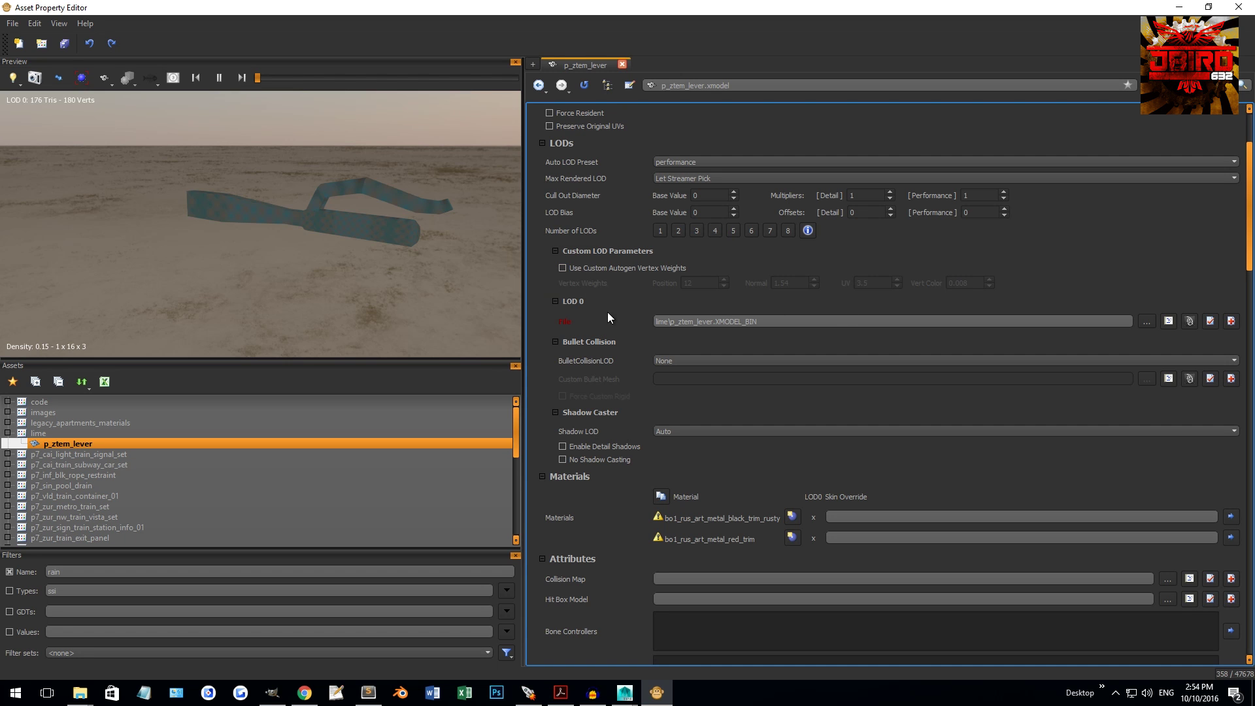
Try setting the xmodel's number of LODs to 2, and return it to 1.
scroll(817, 347, up, 3)
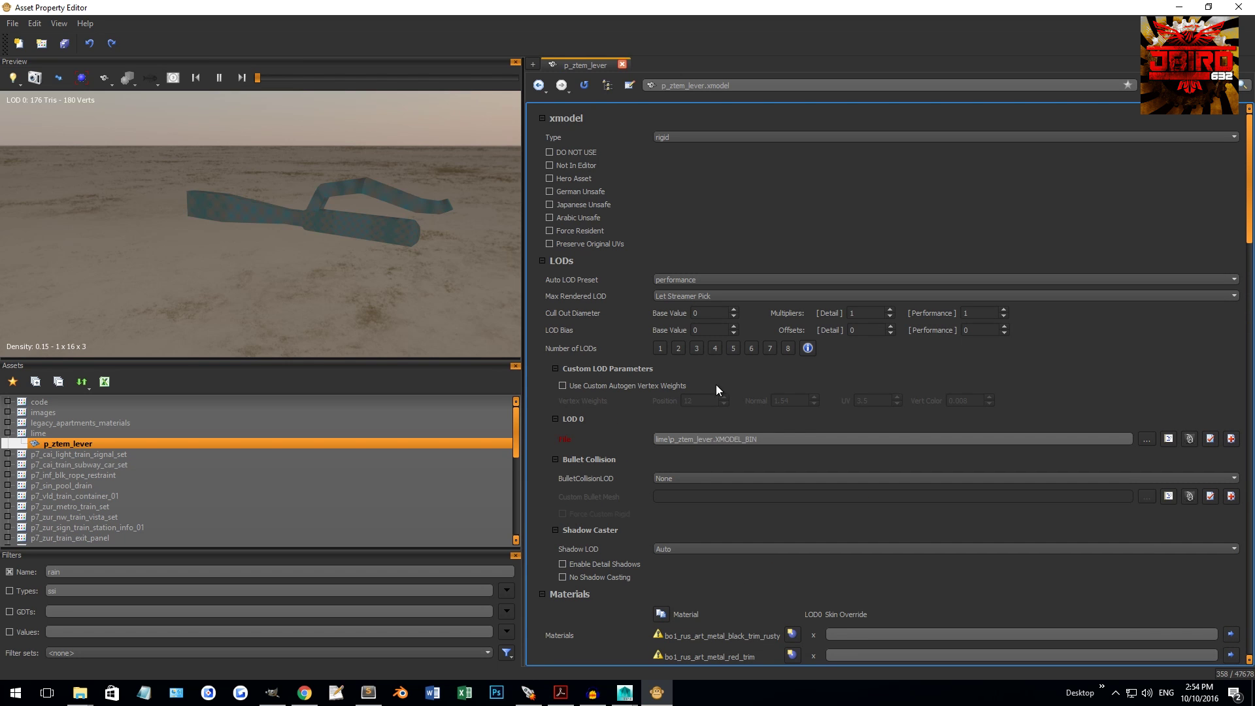
scroll(654, 509, down, 3)
scroll(589, 507, up, 3)
click(678, 348)
scroll(590, 541, down, 1)
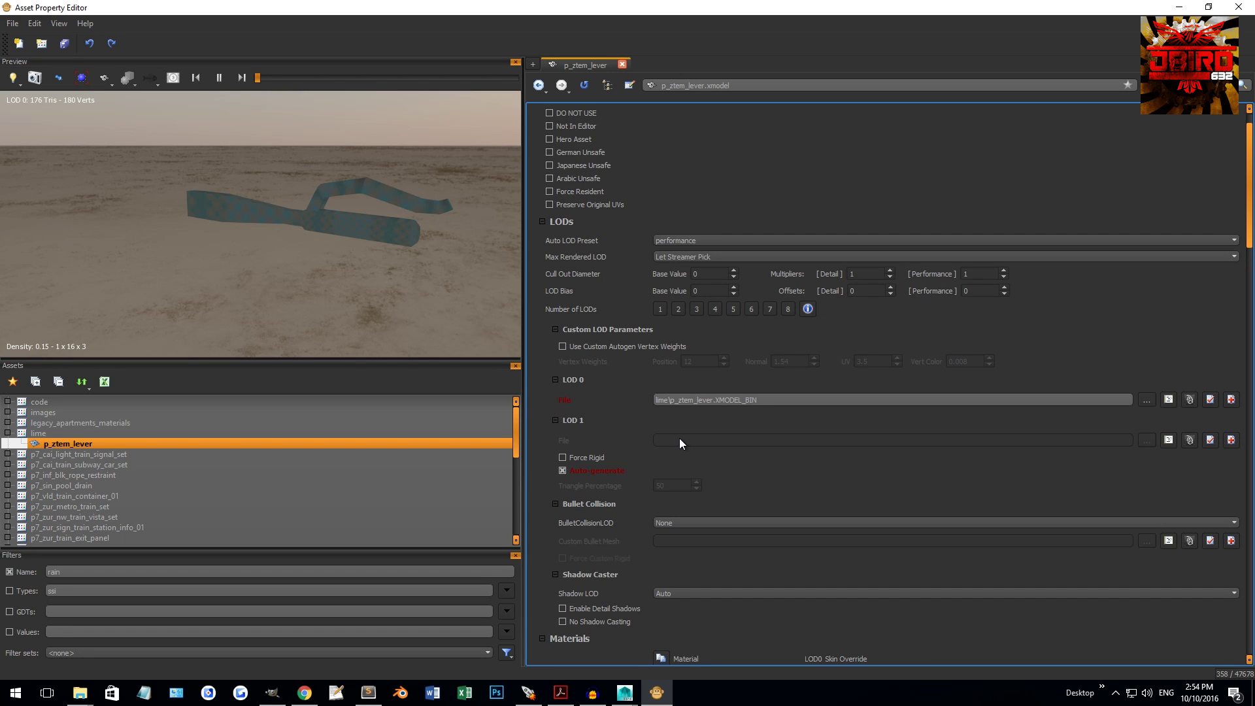
click(660, 309)
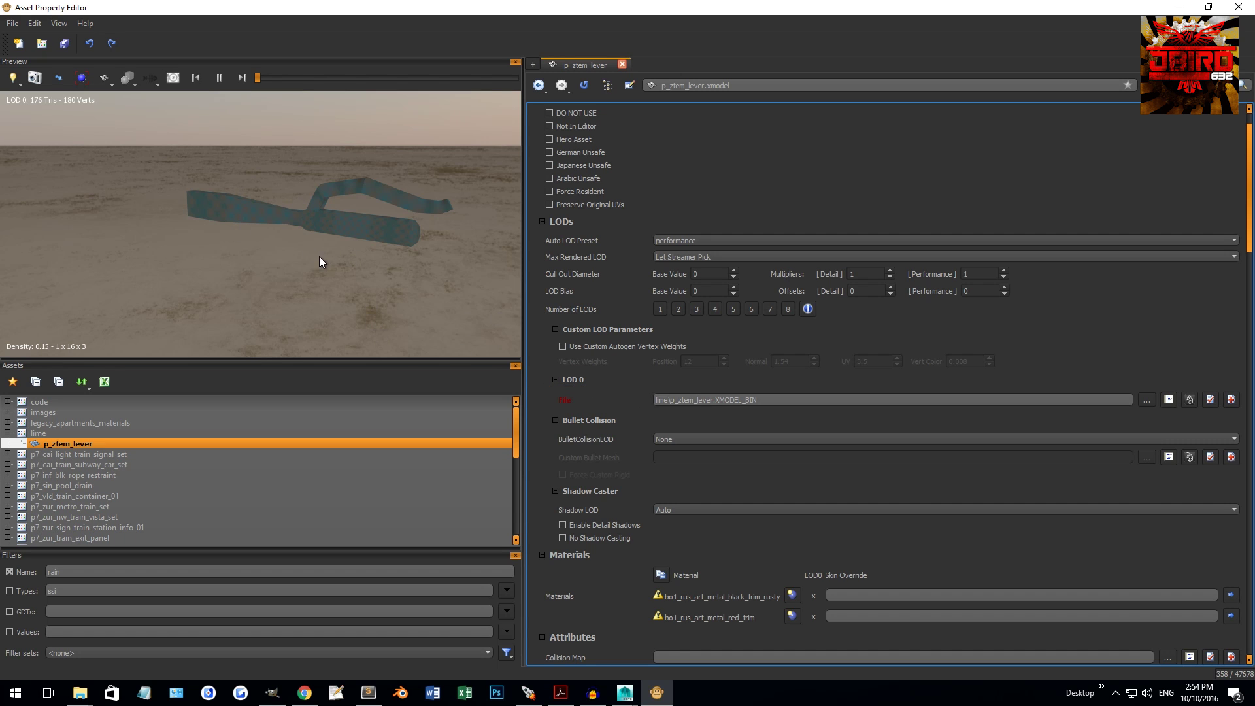
Create the missing bo1_rus_art_metal_black_trim_rusty material in the lime GDT from the xmodel's materials list.
drag(319, 262, 307, 275)
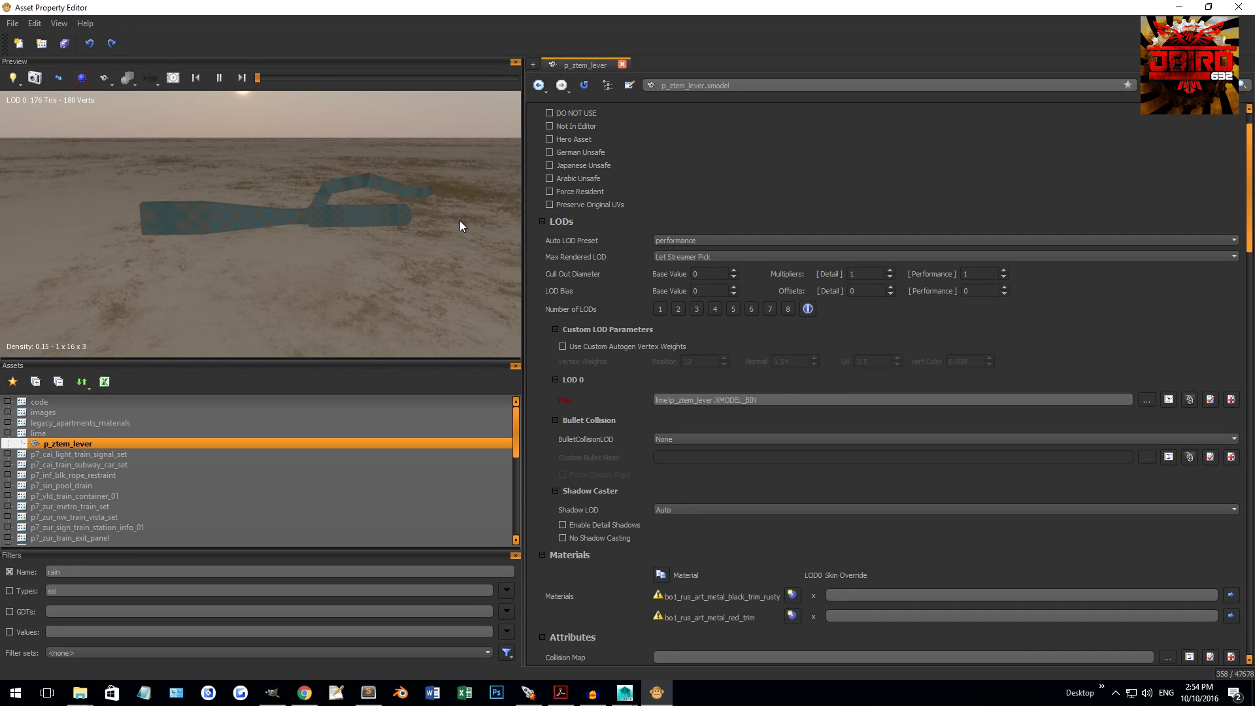
drag(762, 399, 576, 385)
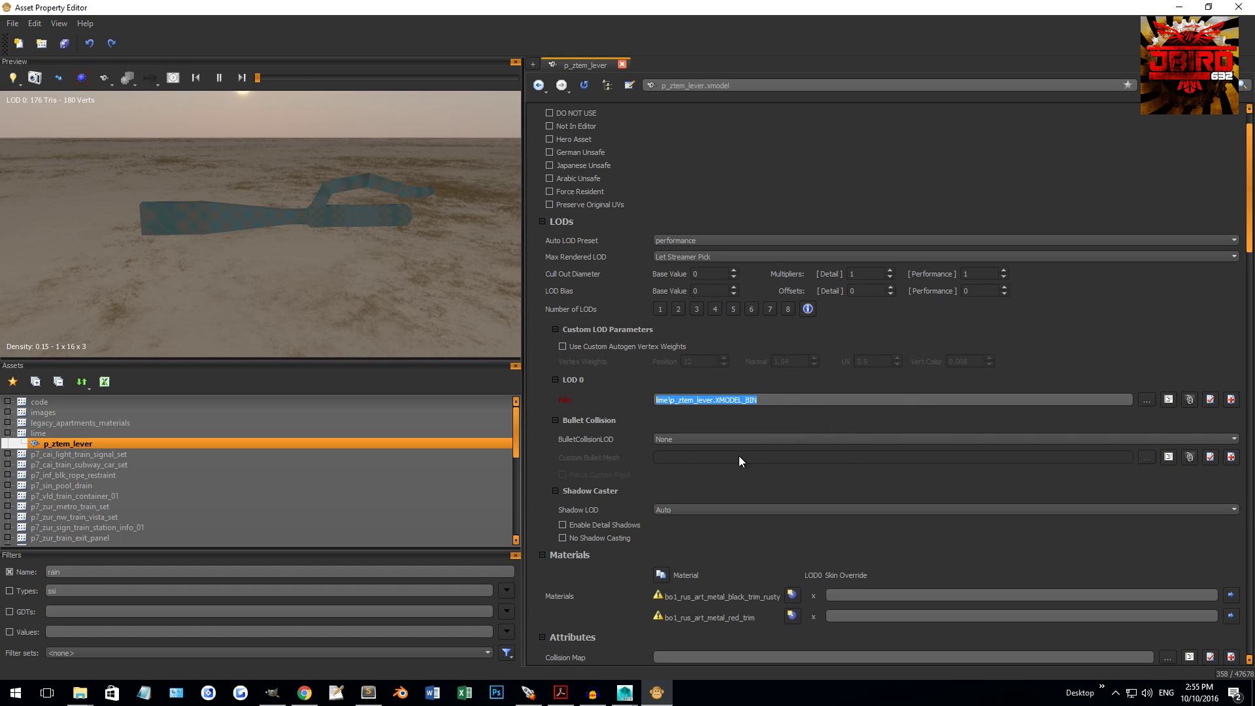
scroll(541, 411, down, 3)
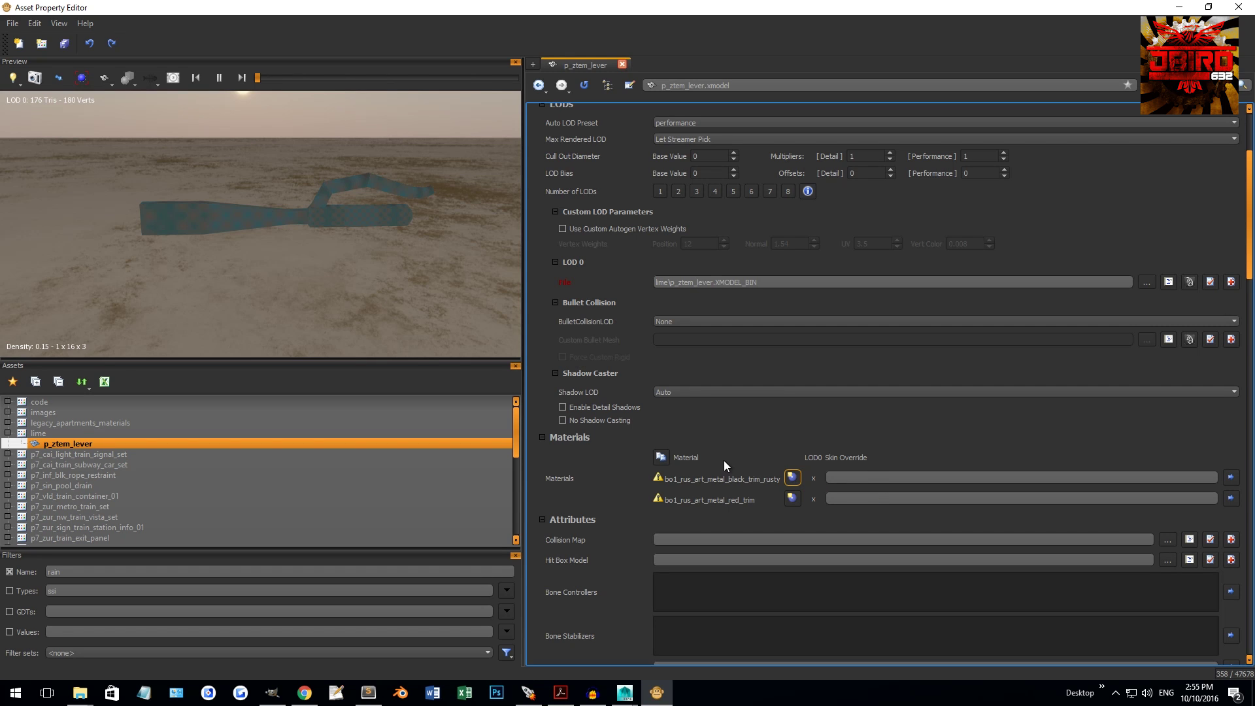
click(793, 478)
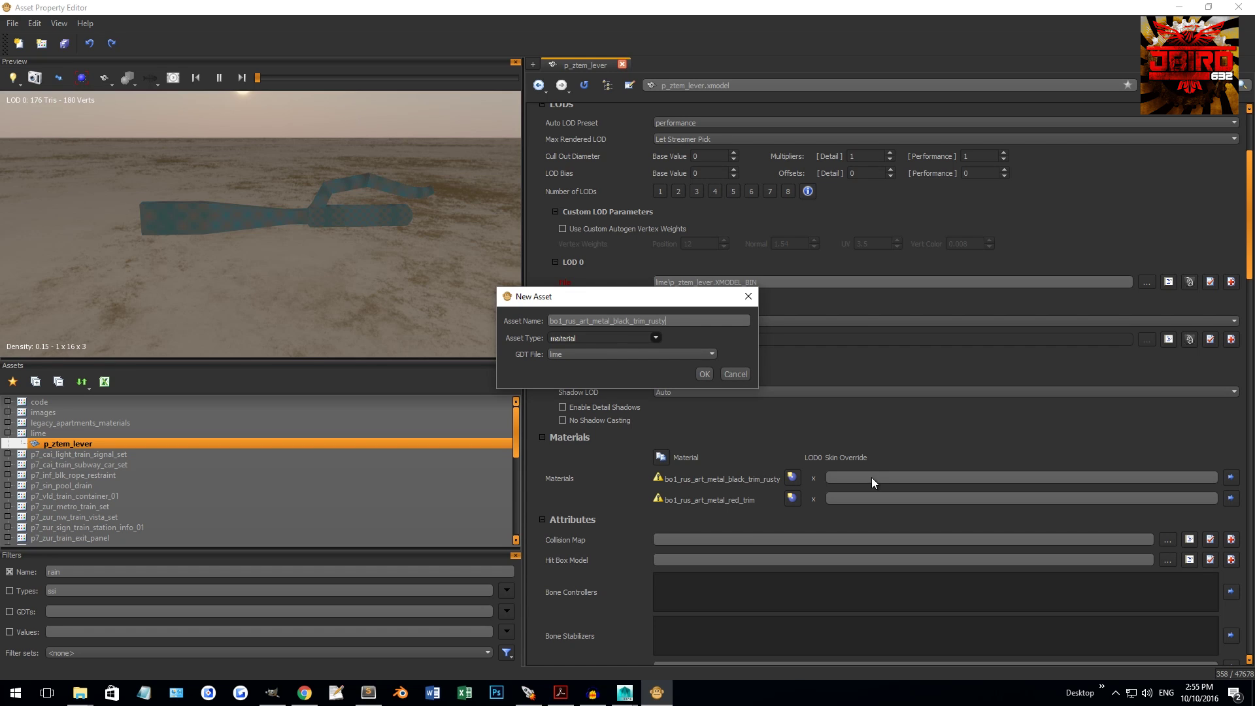
click(702, 374)
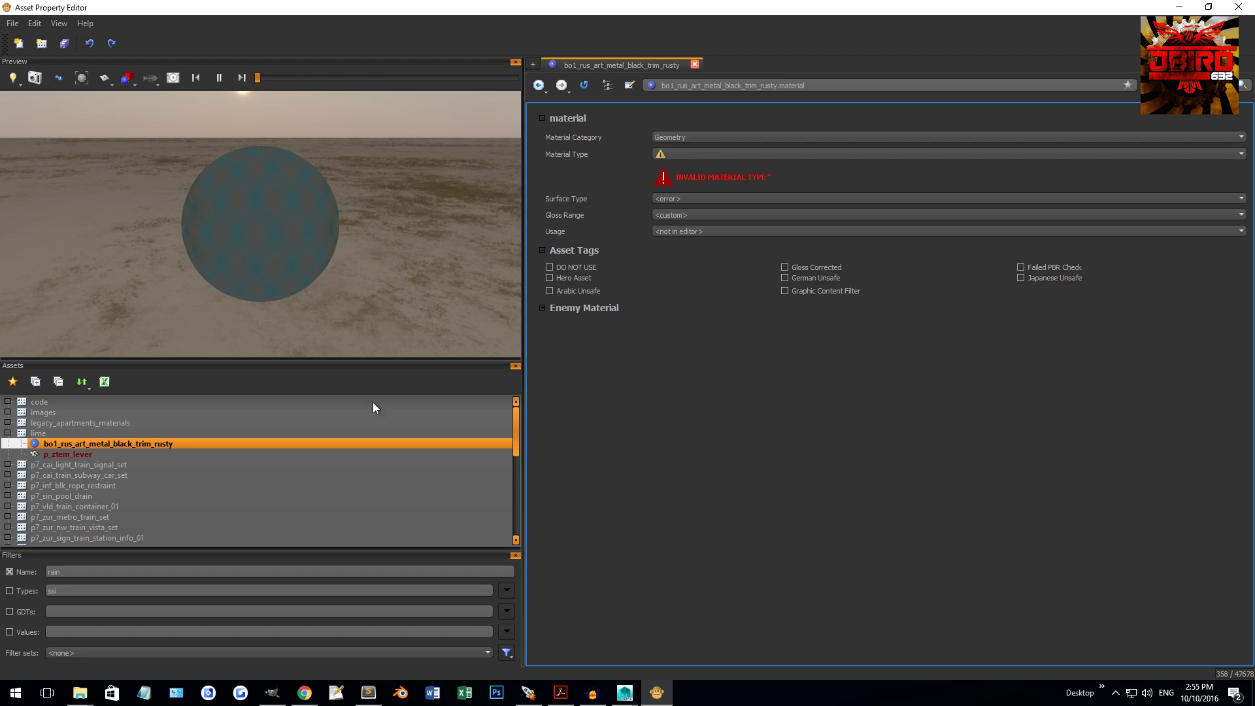
Set the black trim material's type to lit and both its surface type and gloss range to metal.
click(696, 153)
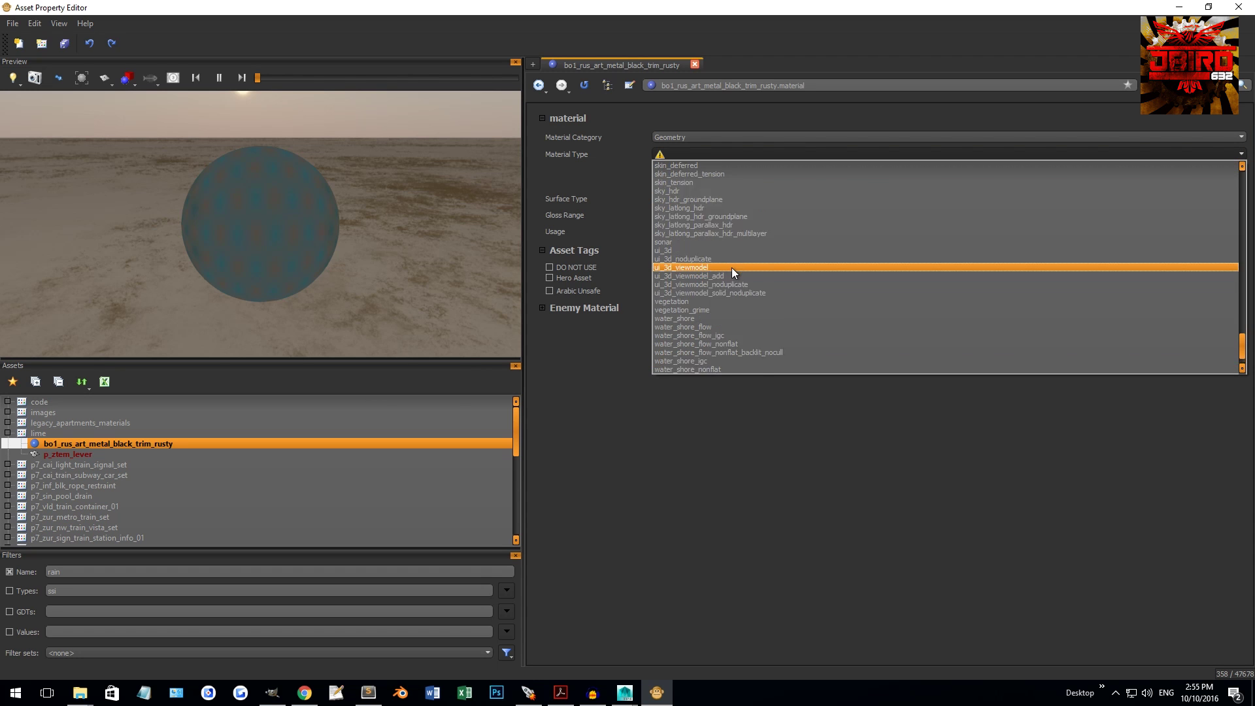
scroll(745, 251, up, 20)
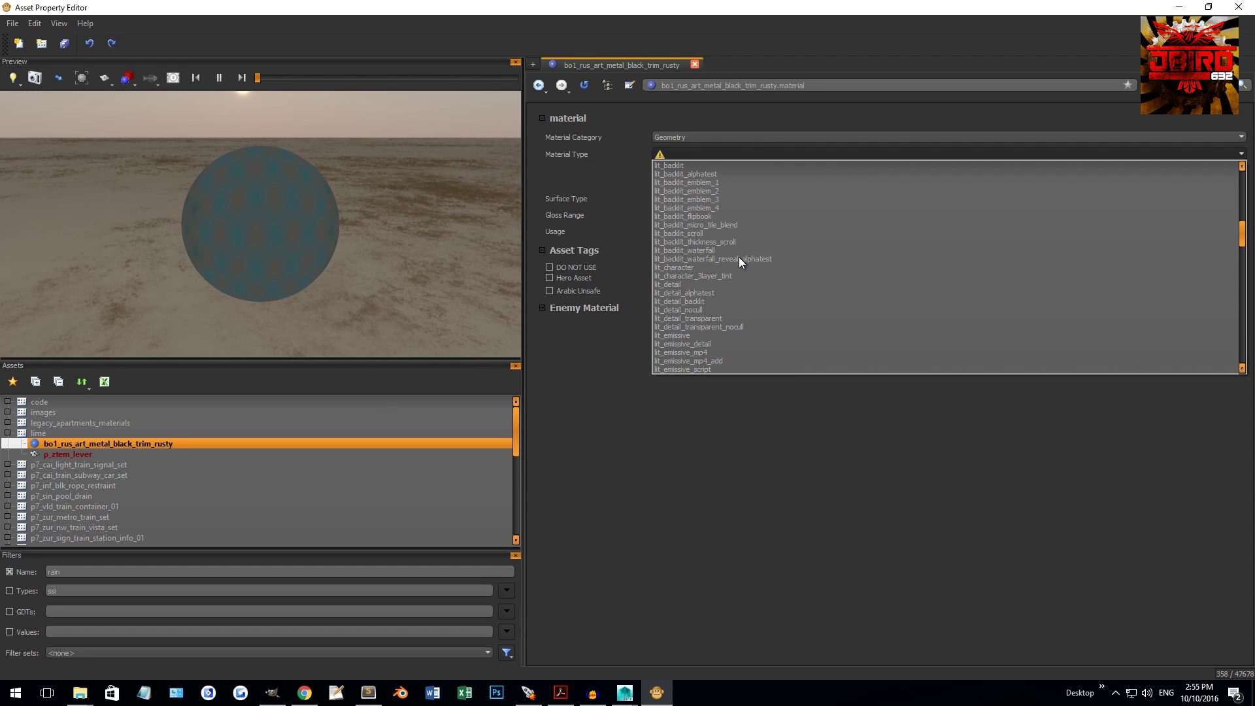
scroll(731, 261, up, 3)
click(676, 249)
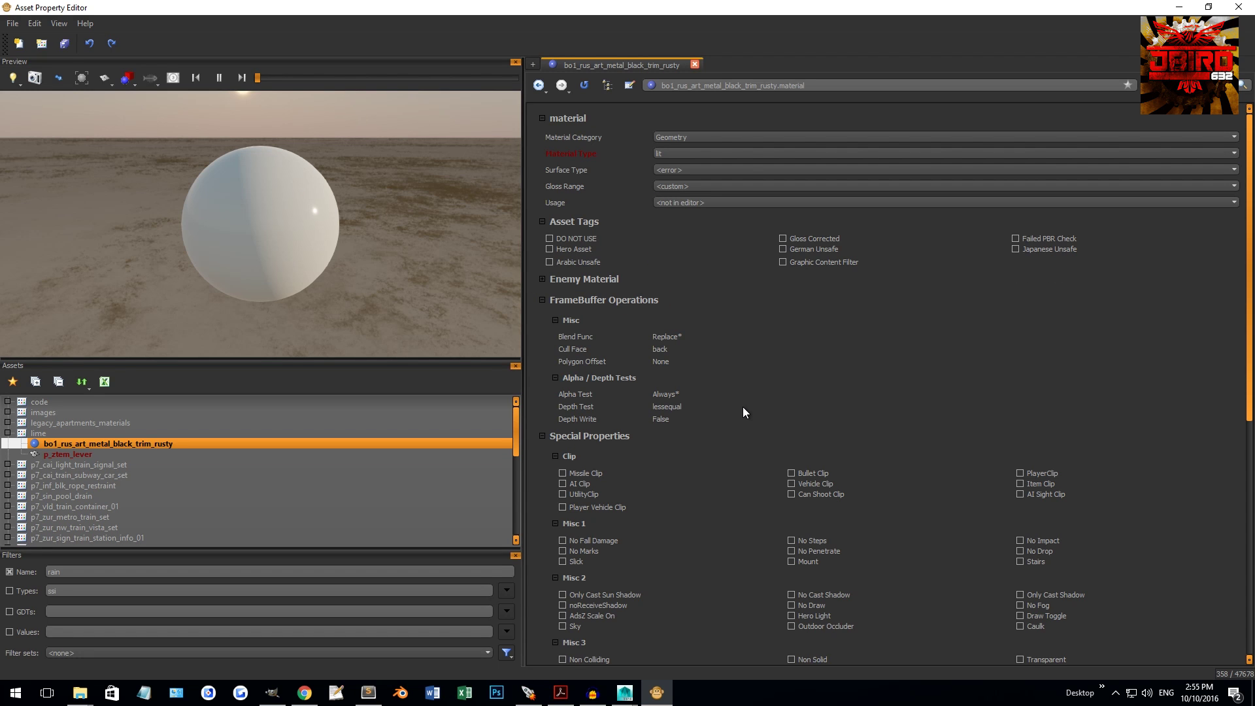
click(693, 170)
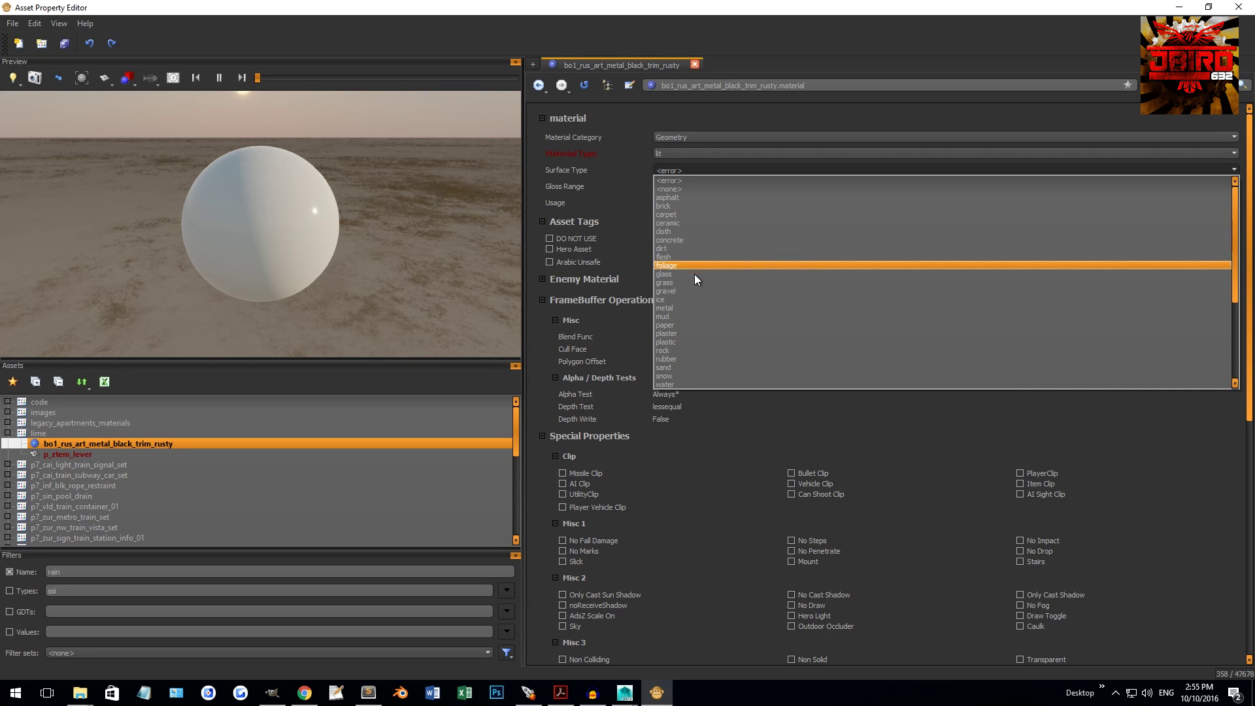
click(681, 308)
click(669, 185)
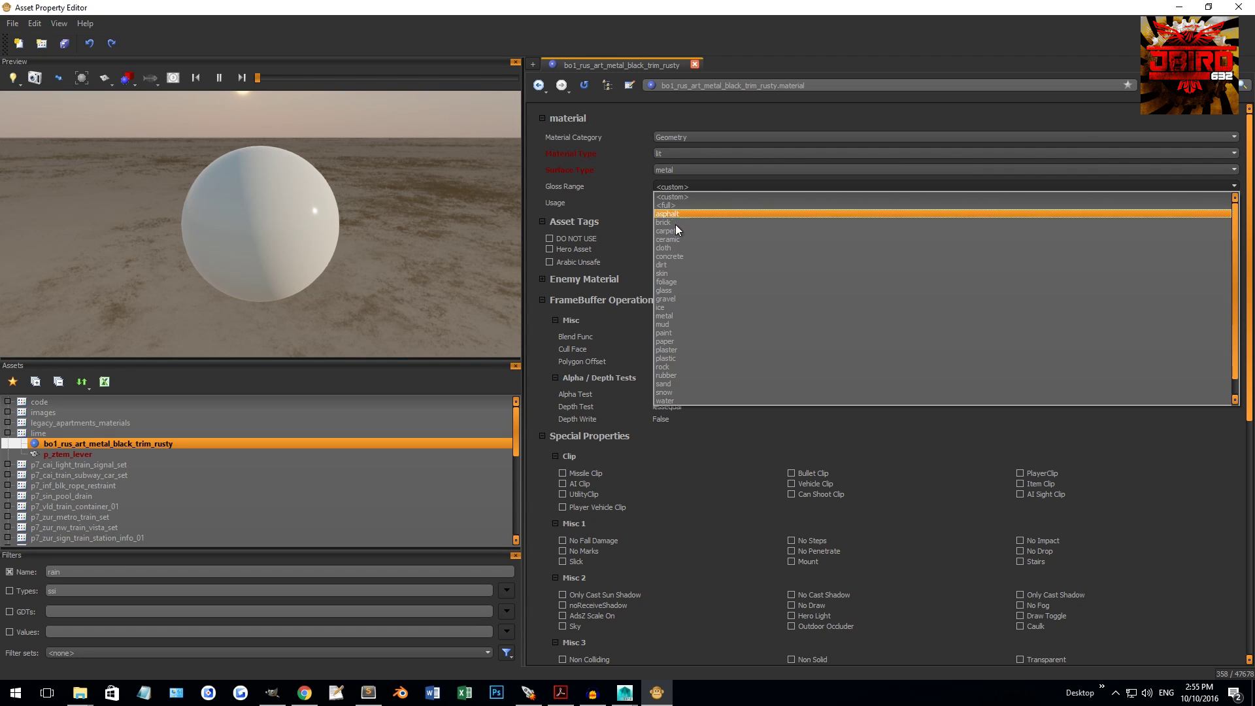
click(676, 315)
Create the image asset i_bo1_rus_art_metal_black_trim_rusty_c in the lime GDT for the material's color map.
scroll(810, 391, down, 10)
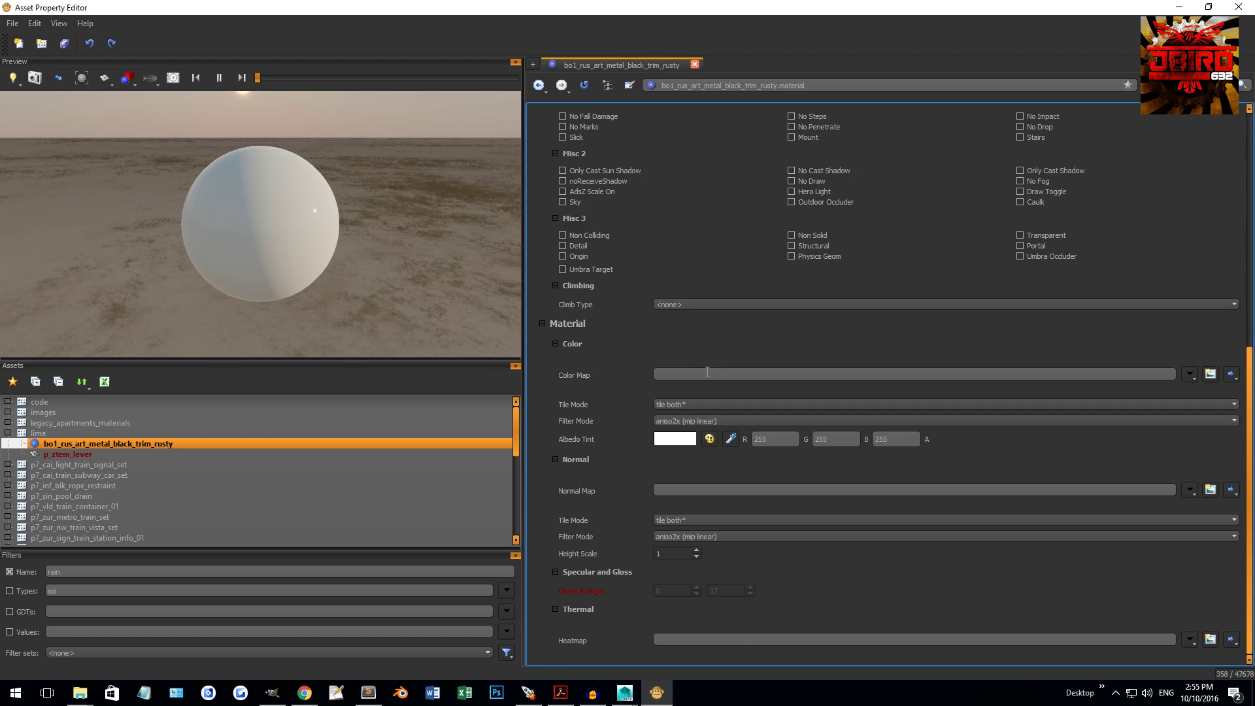
scroll(681, 299, up, 10)
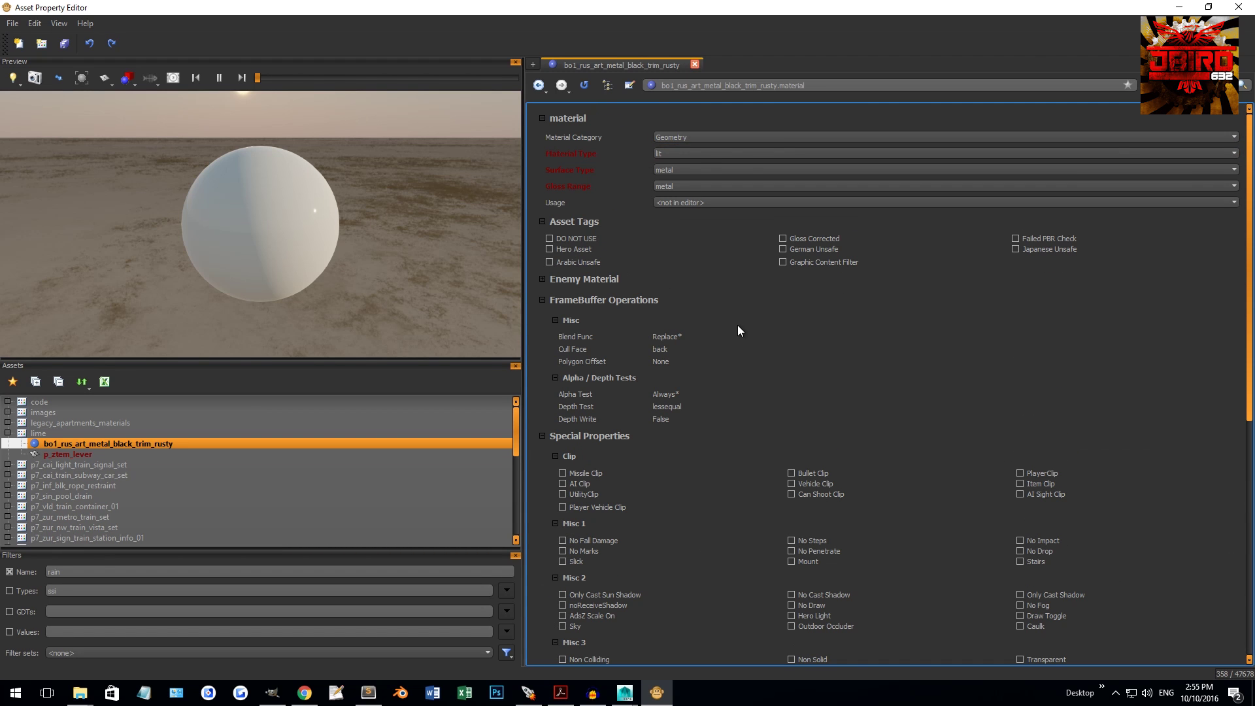
scroll(737, 324, down, 10)
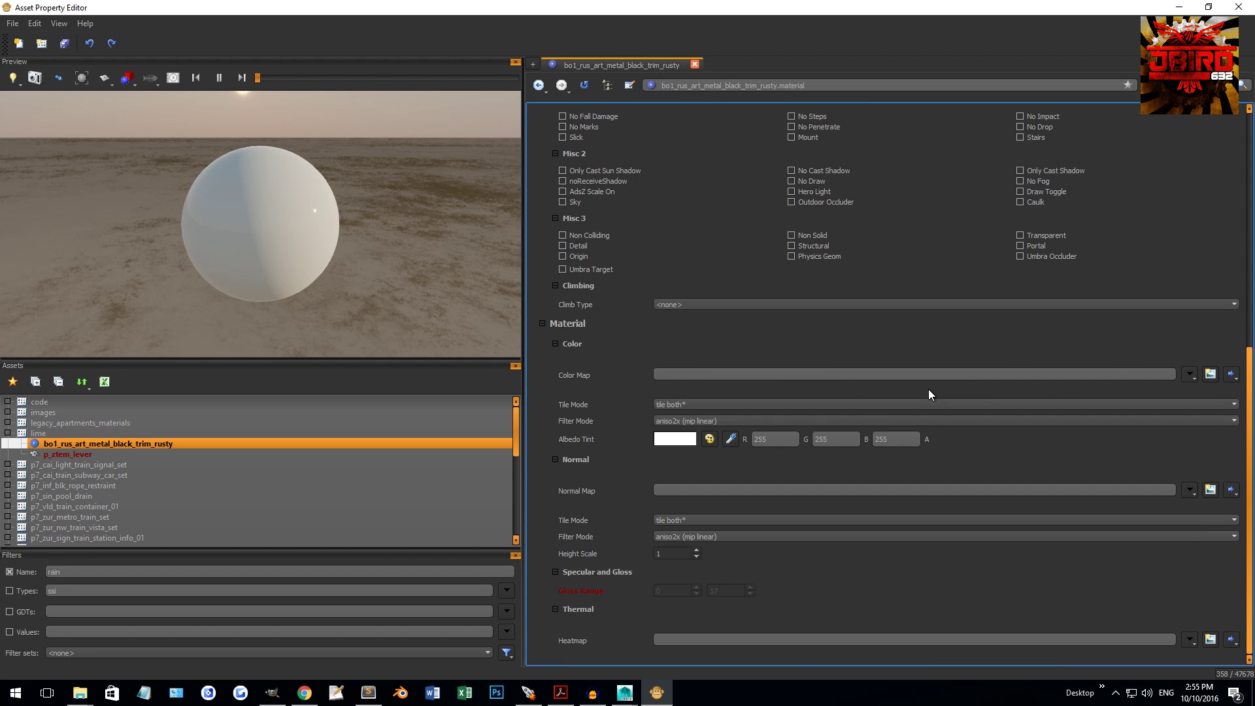
click(1209, 374)
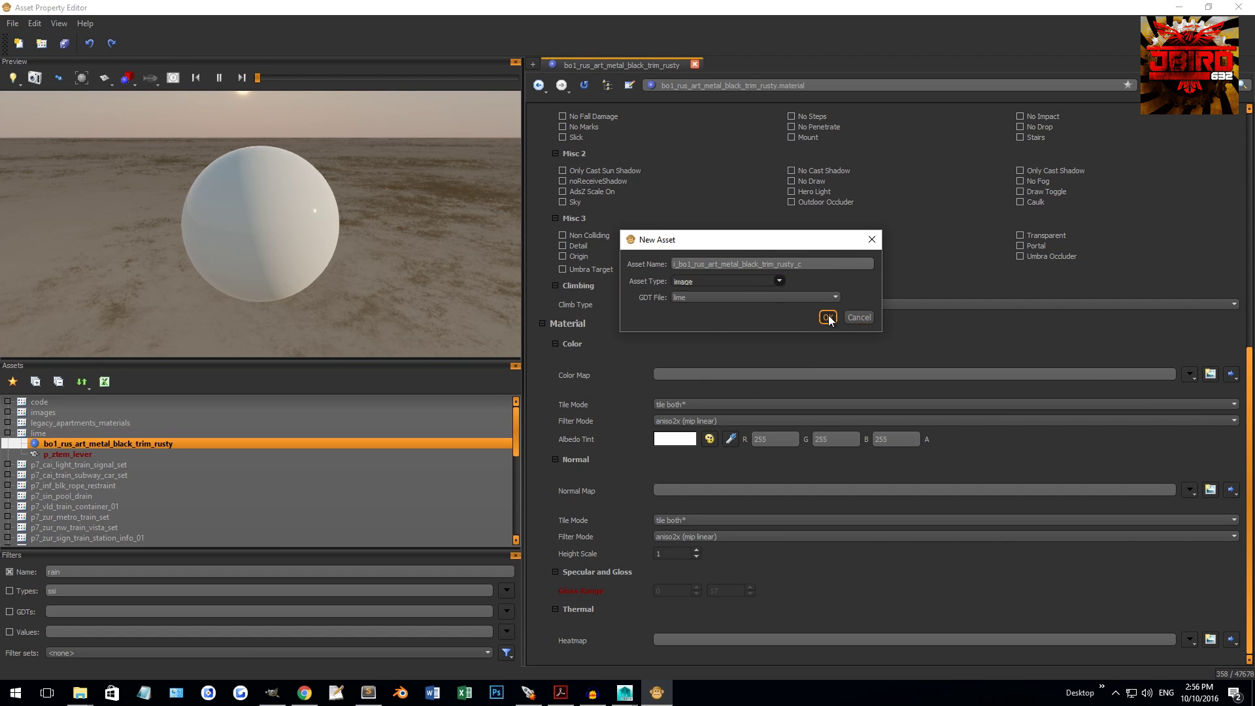
click(827, 317)
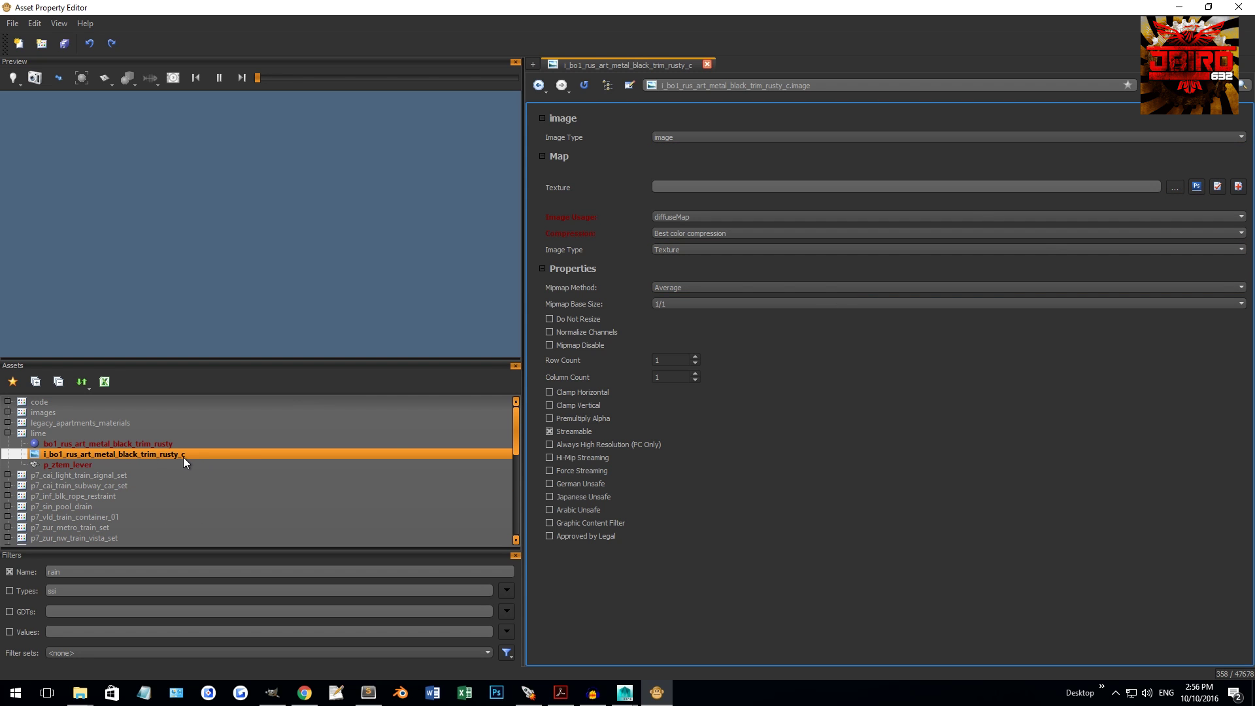
Assign _-grus_metal_black_trim_rusty_c.tiff from model_export\lime\images as the image asset's texture.
click(1175, 188)
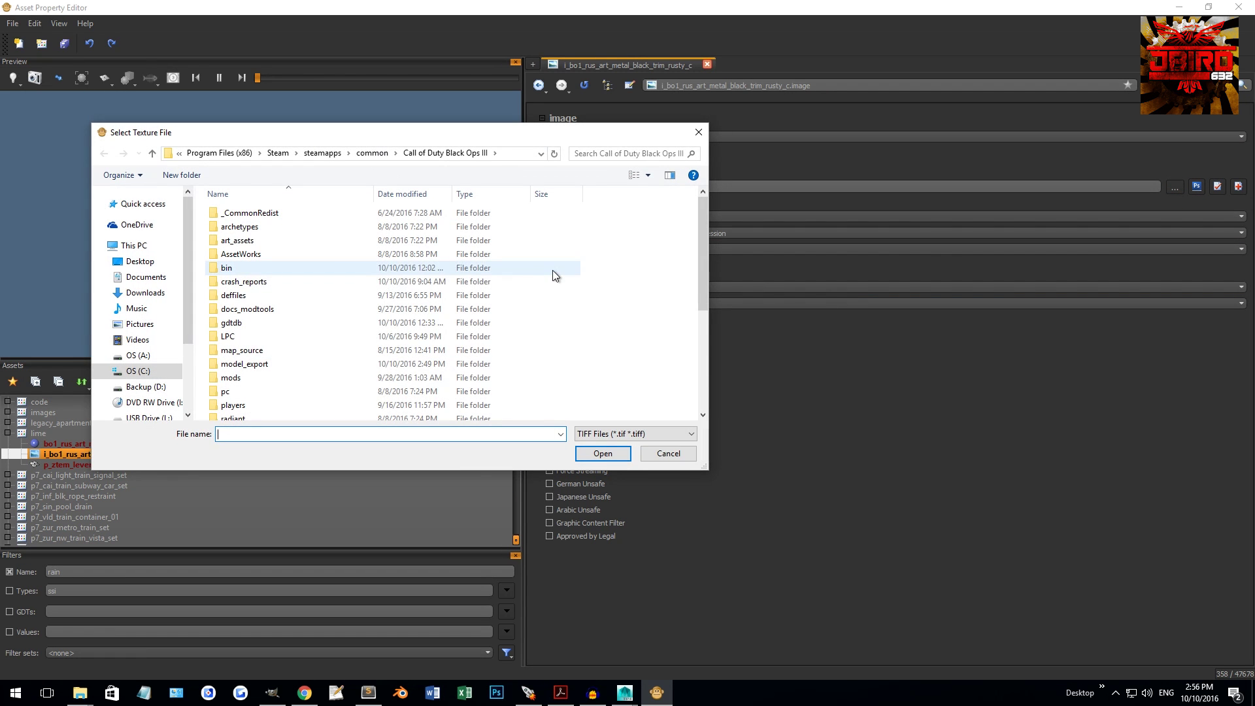
double_click(254, 364)
scroll(266, 358, down, 5)
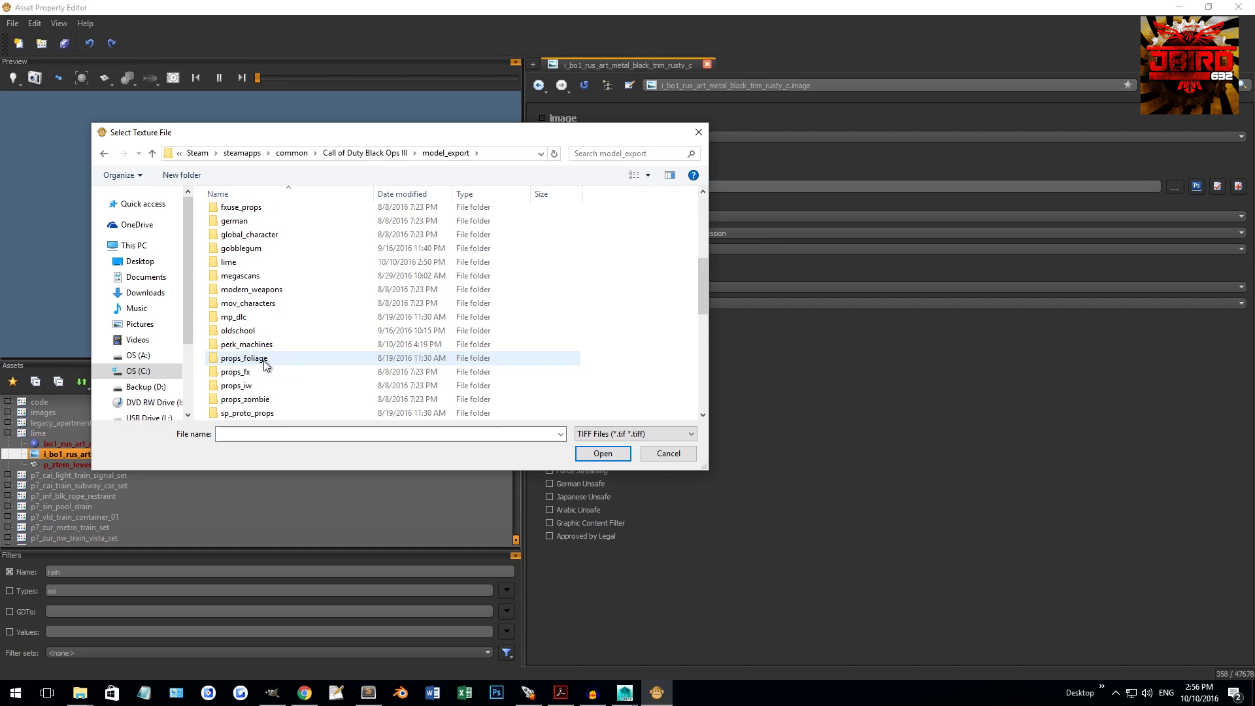
double_click(235, 262)
double_click(248, 213)
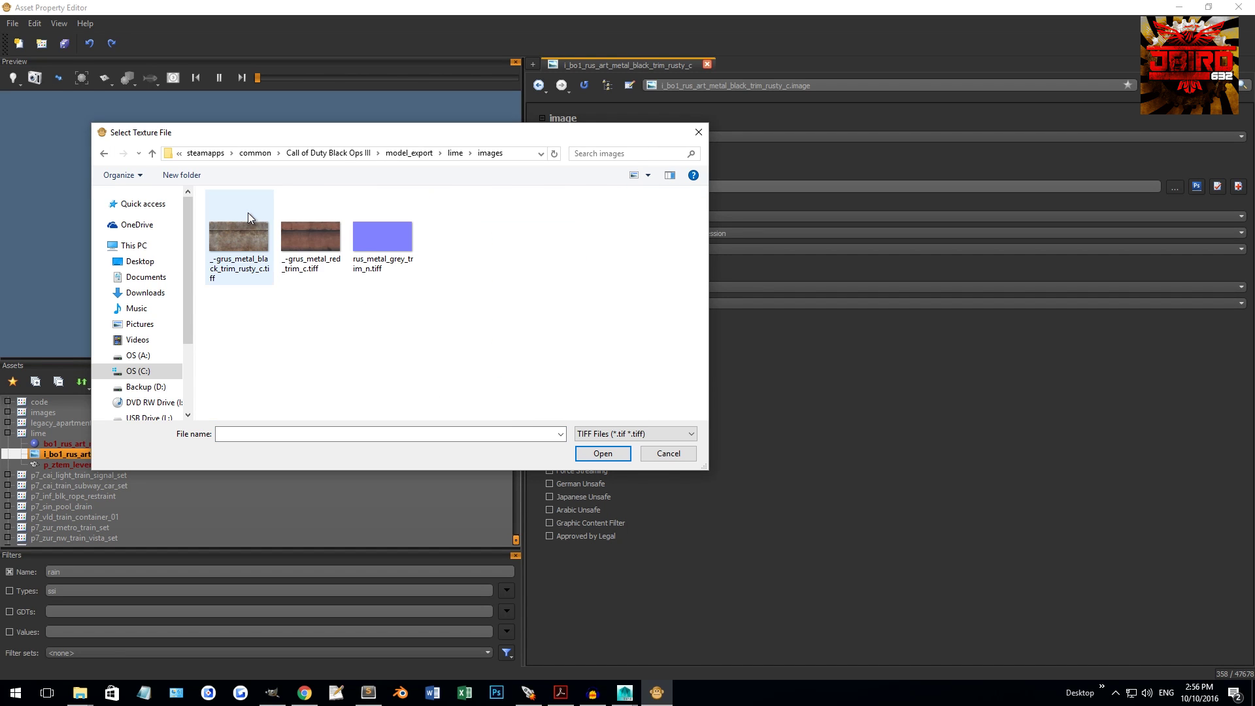
click(235, 247)
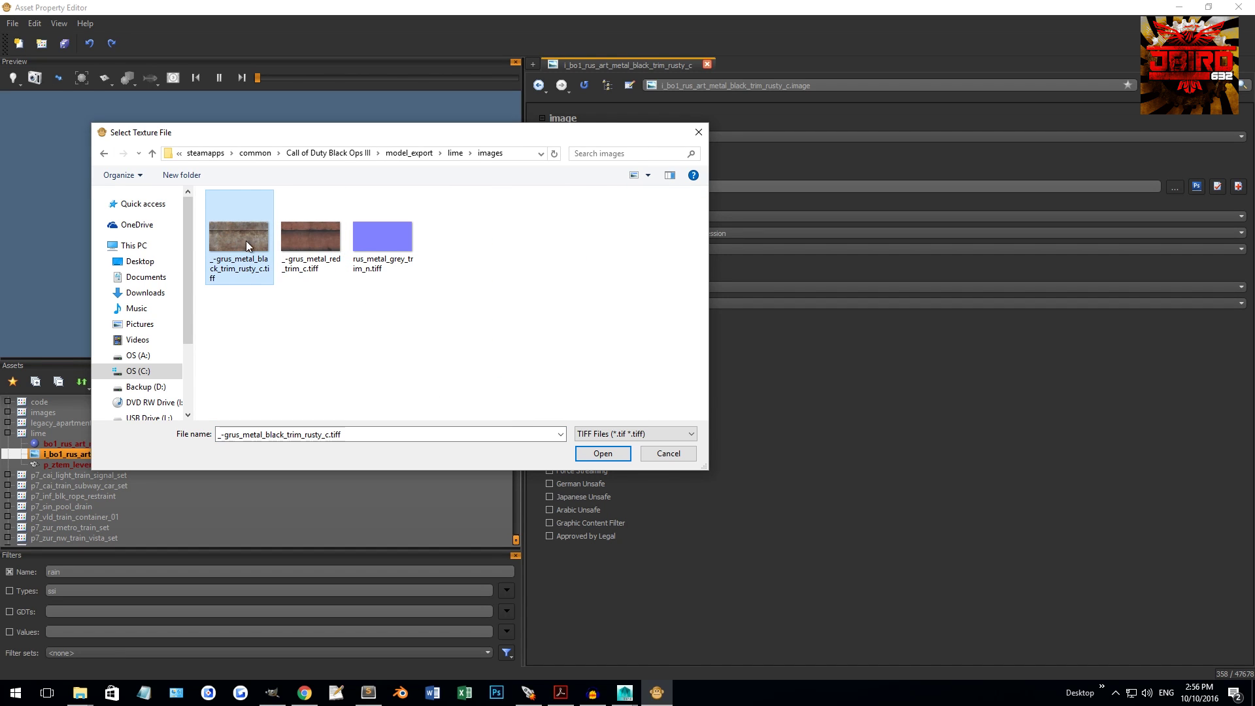
double_click(226, 242)
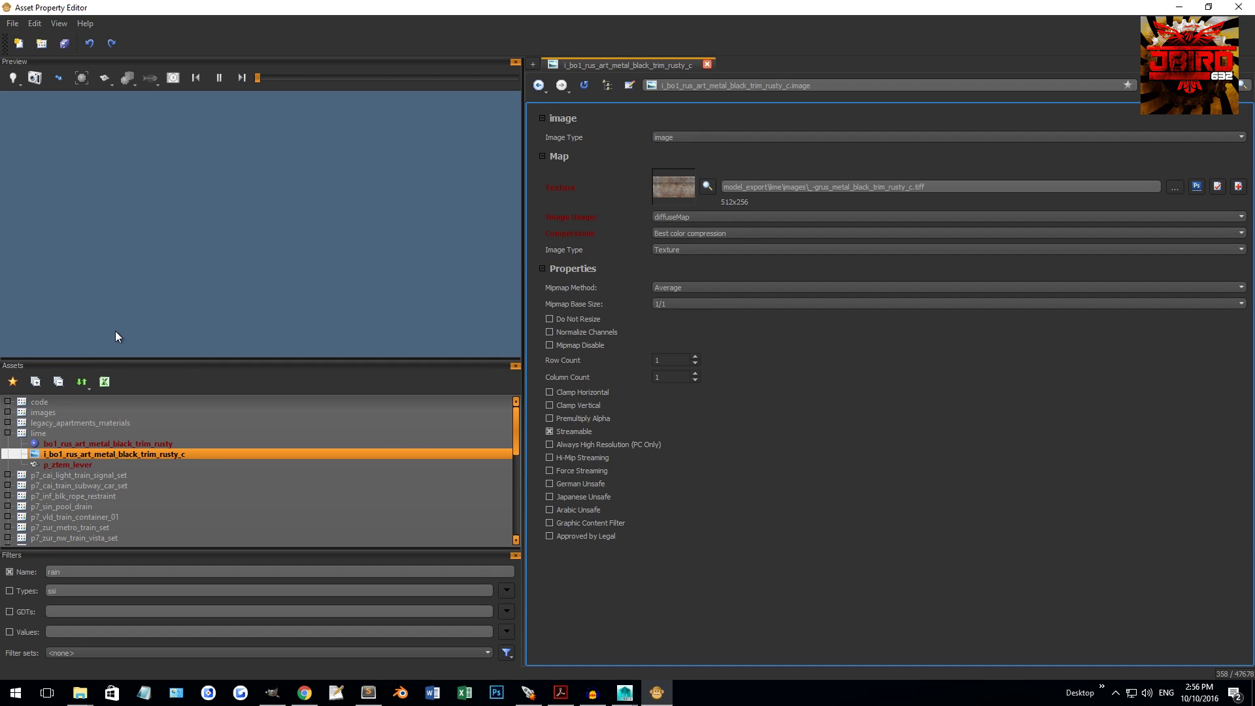
Create the image asset i_bo1_rus_art_metal_black_trim_rusty_n in the lime GDT for the black trim material's normal map.
click(127, 444)
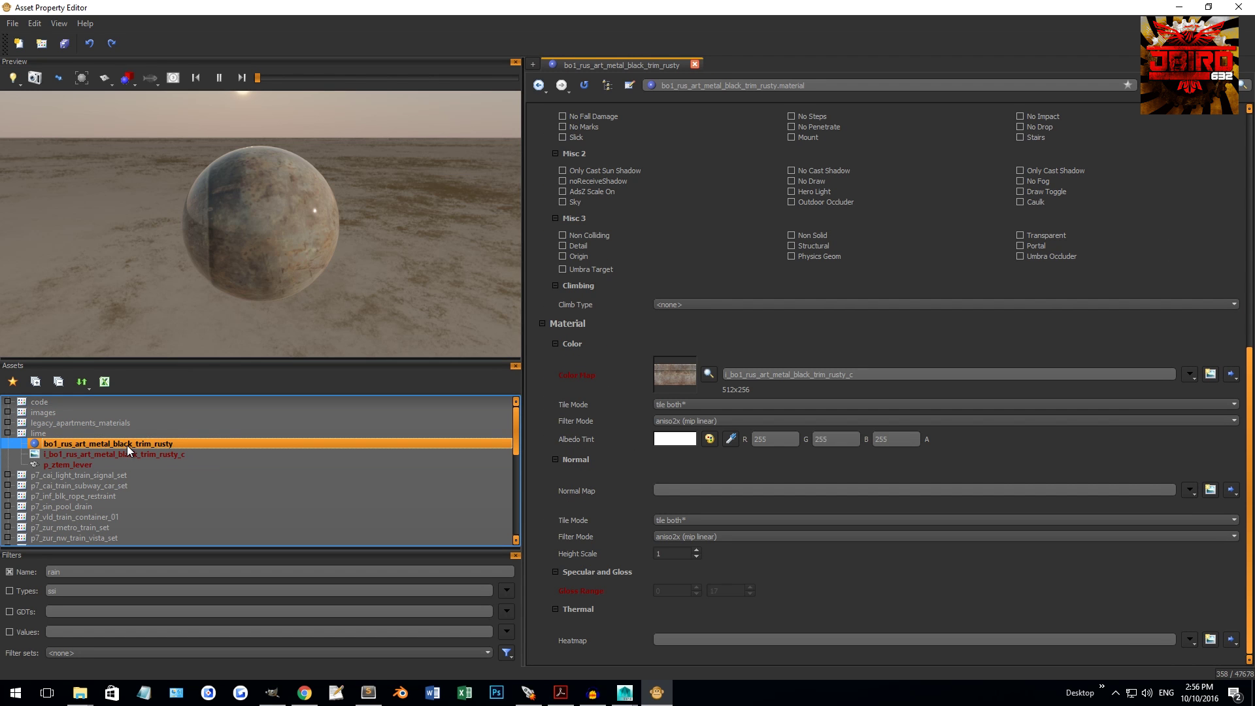
drag(291, 227, 479, 316)
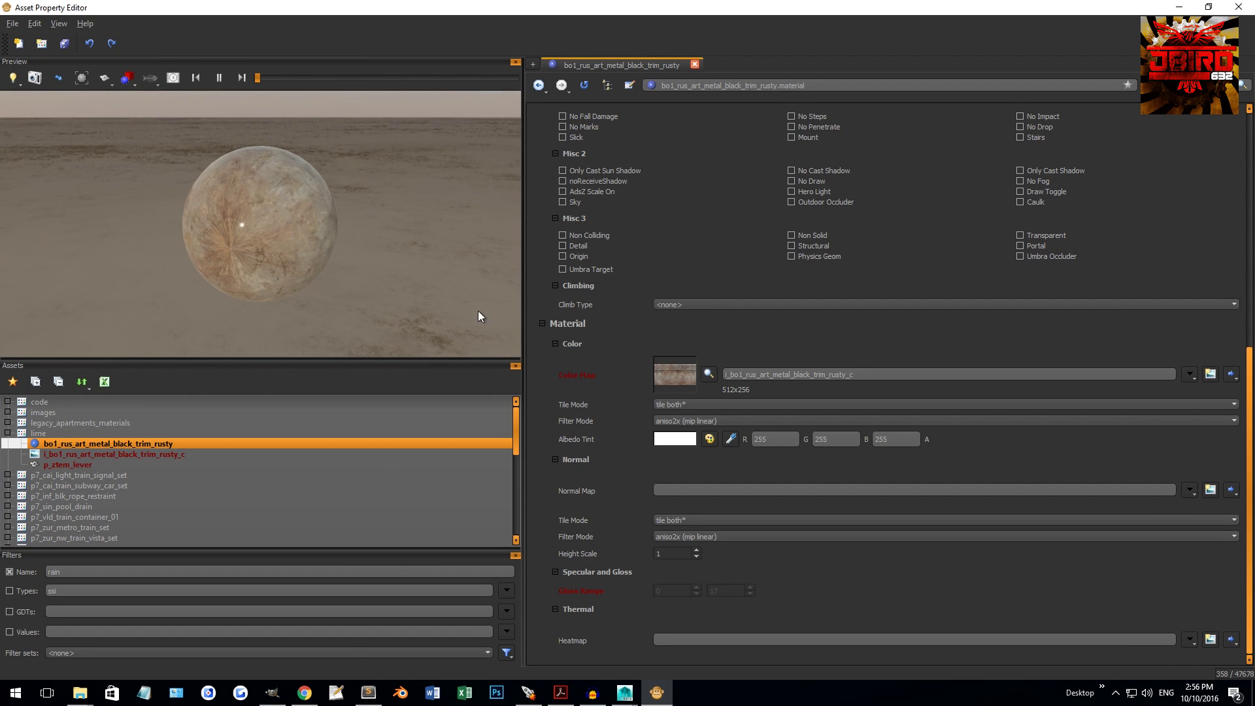
click(1211, 490)
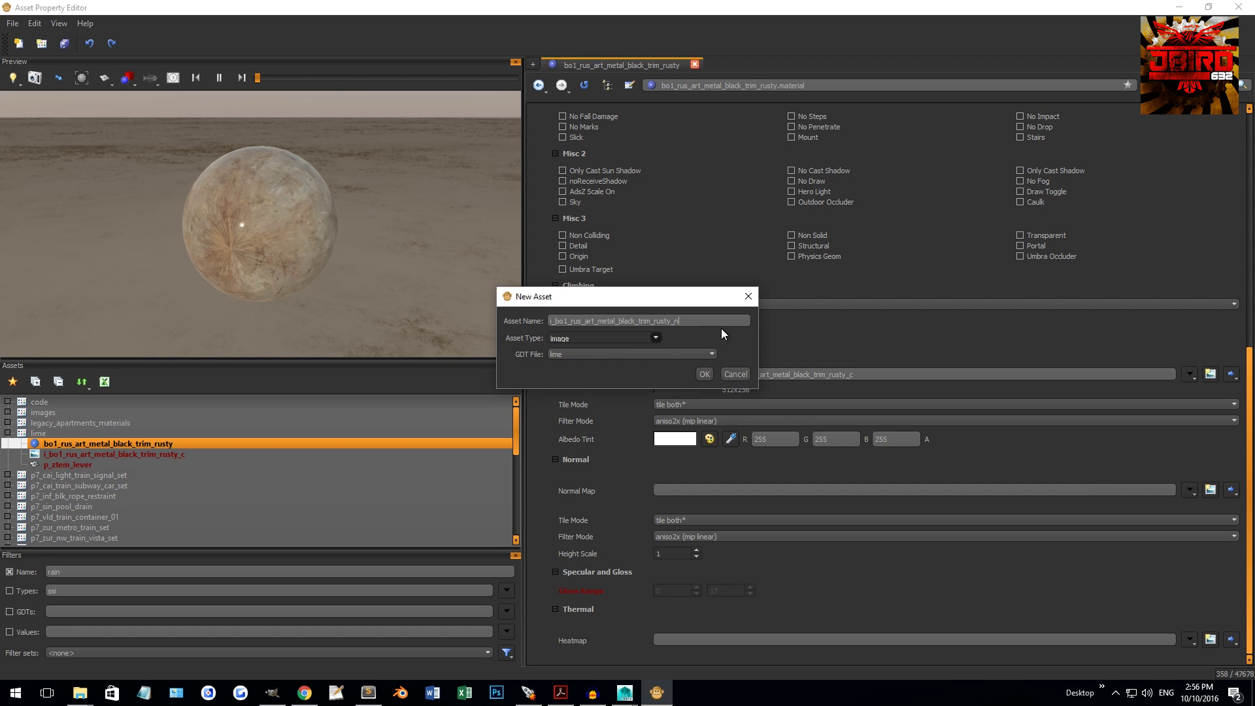
click(705, 374)
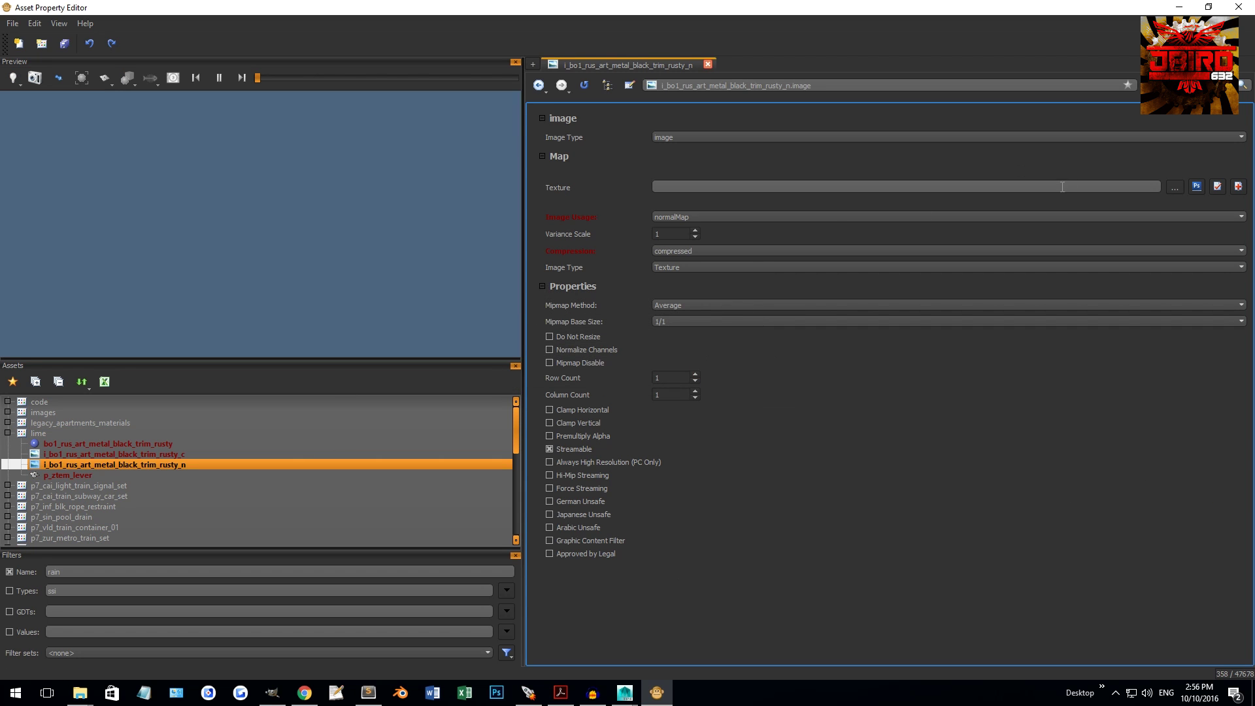
Assign rus_metal_grey_trim_n.tiff from model_export\lime\images as the normal map image's texture and preview the black trim material.
click(1170, 188)
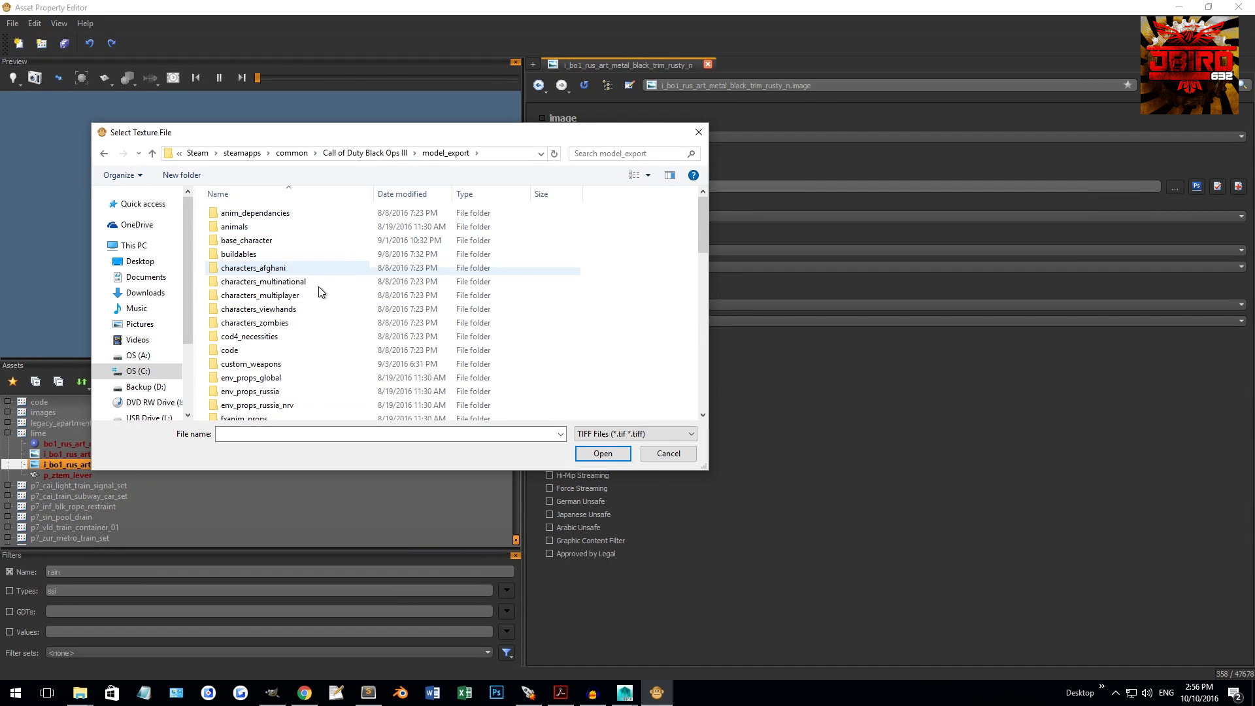
scroll(264, 333, down, 4)
double_click(229, 345)
double_click(241, 216)
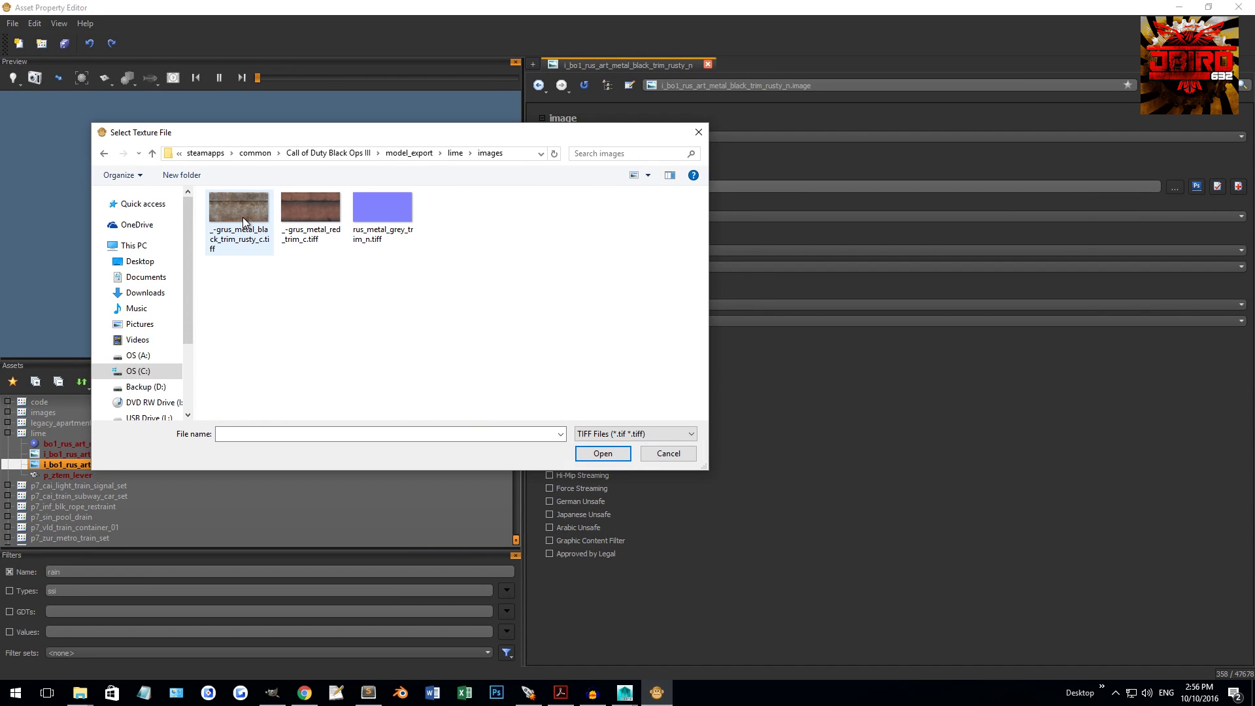
double_click(391, 212)
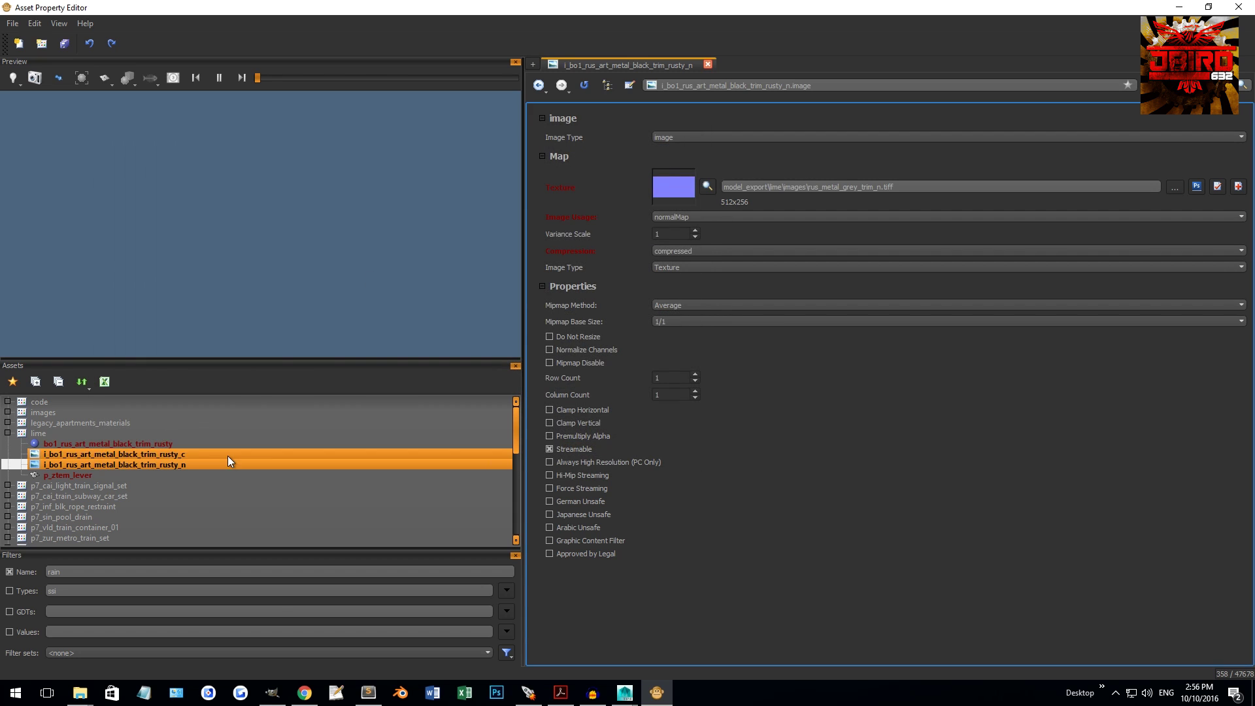
click(132, 443)
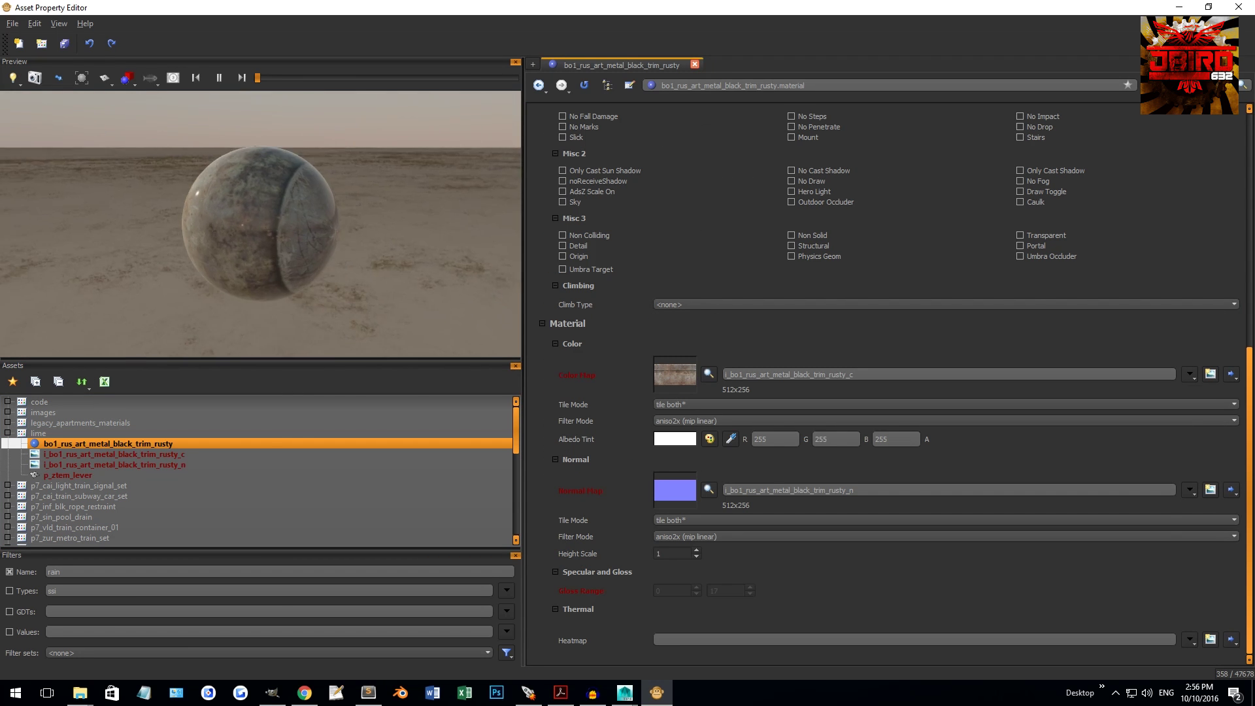
drag(83, 332, 82, 332)
Create the missing bo1_rus_art_metal_red_trim material in the lime GDT from the p_ztem_lever xmodel's materials list.
click(85, 475)
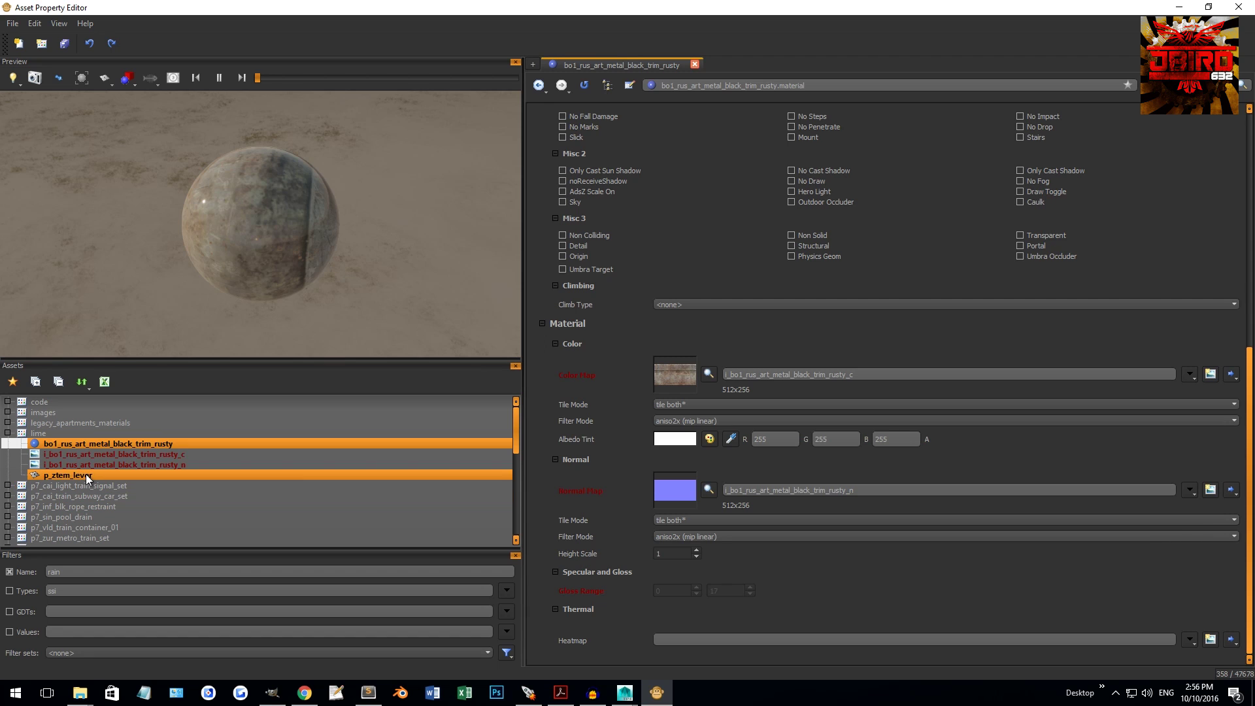
click(779, 498)
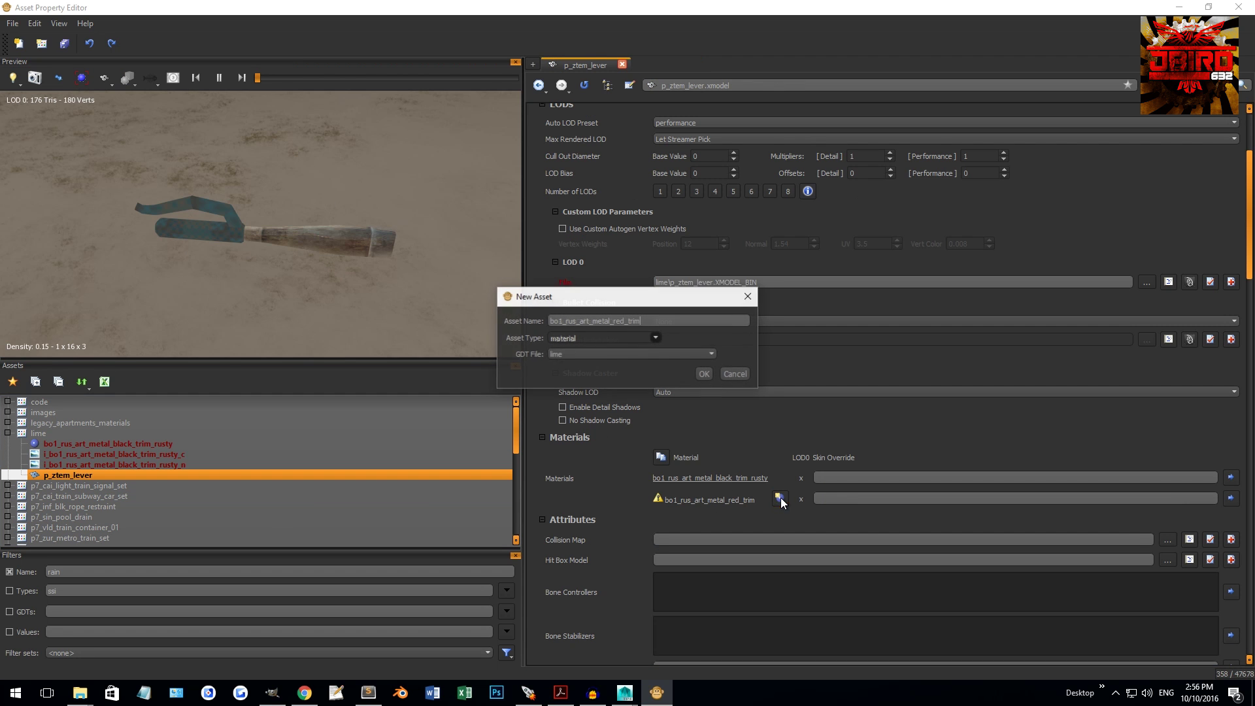
click(703, 374)
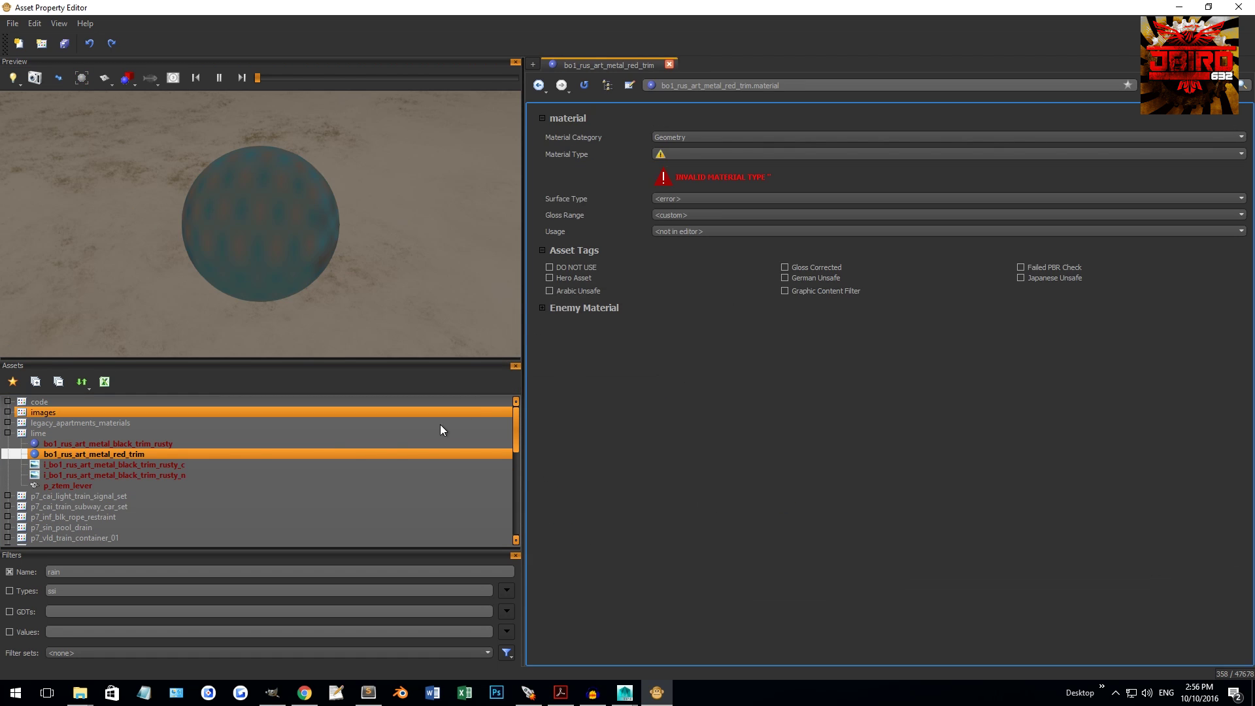
Set the red trim material's type to lit and both its surface type and gloss range to metal.
click(677, 154)
scroll(755, 282, down, 5)
scroll(701, 269, up, 20)
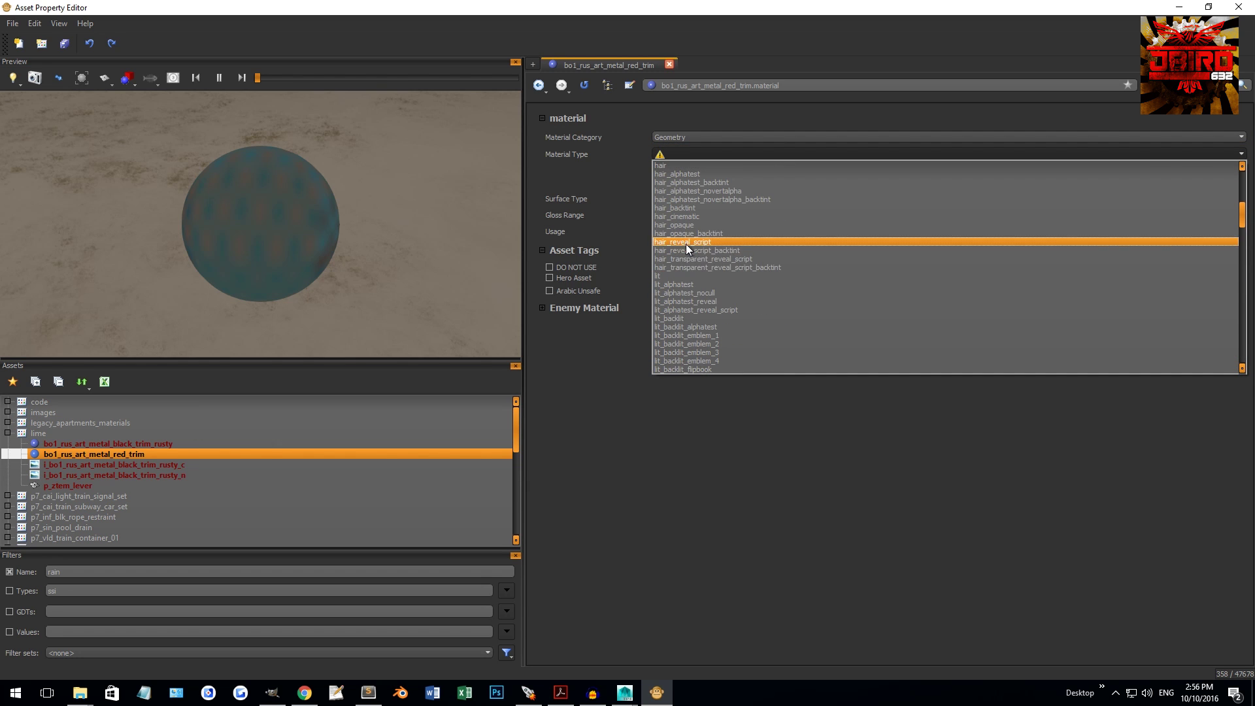
click(669, 276)
scroll(653, 272, up, 10)
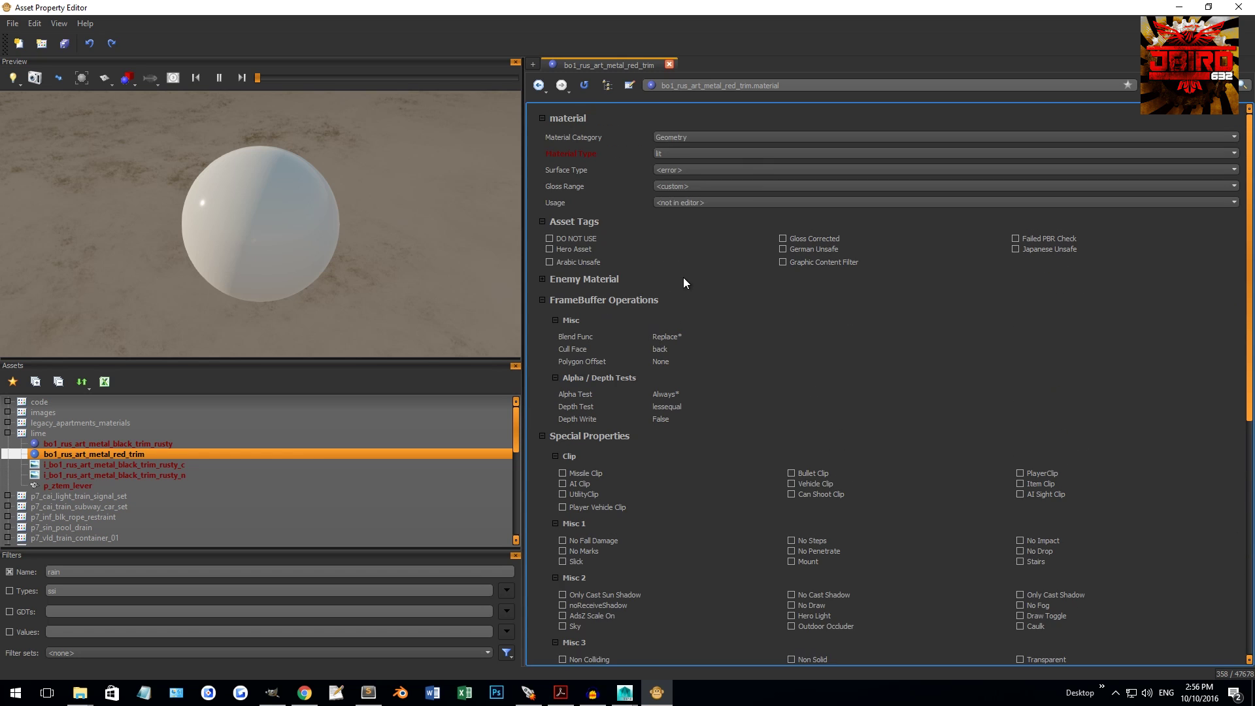
click(715, 170)
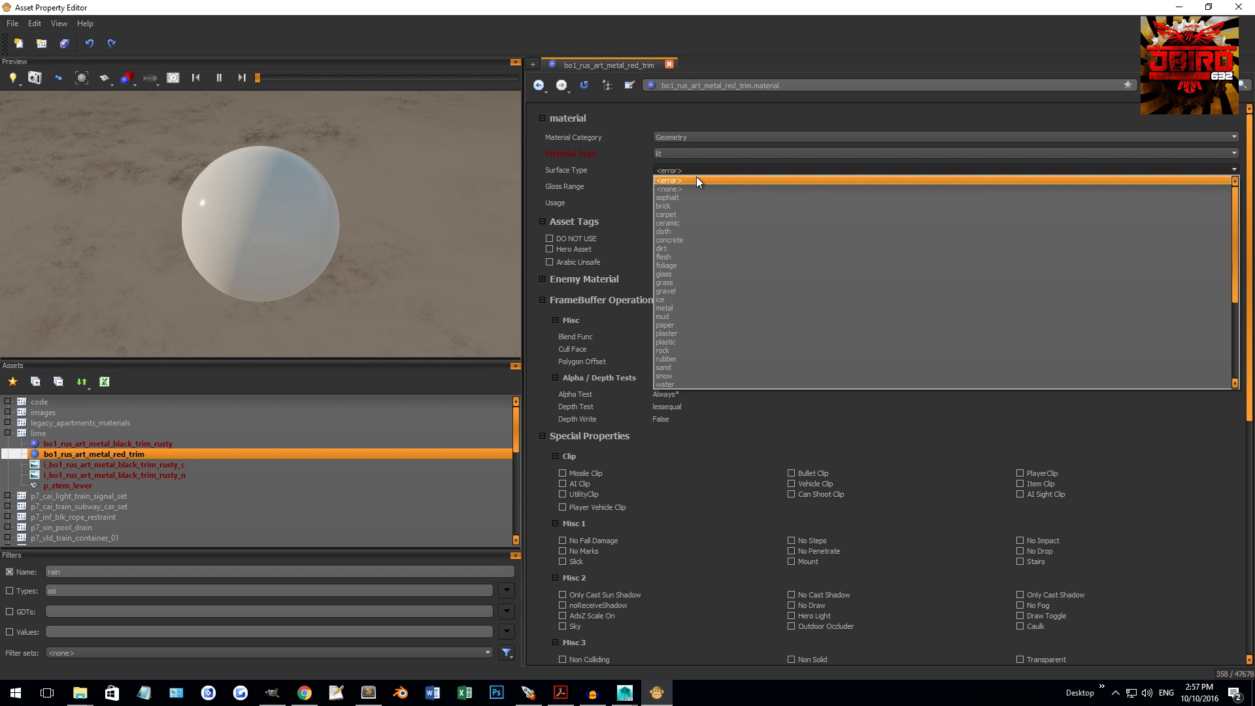
click(677, 308)
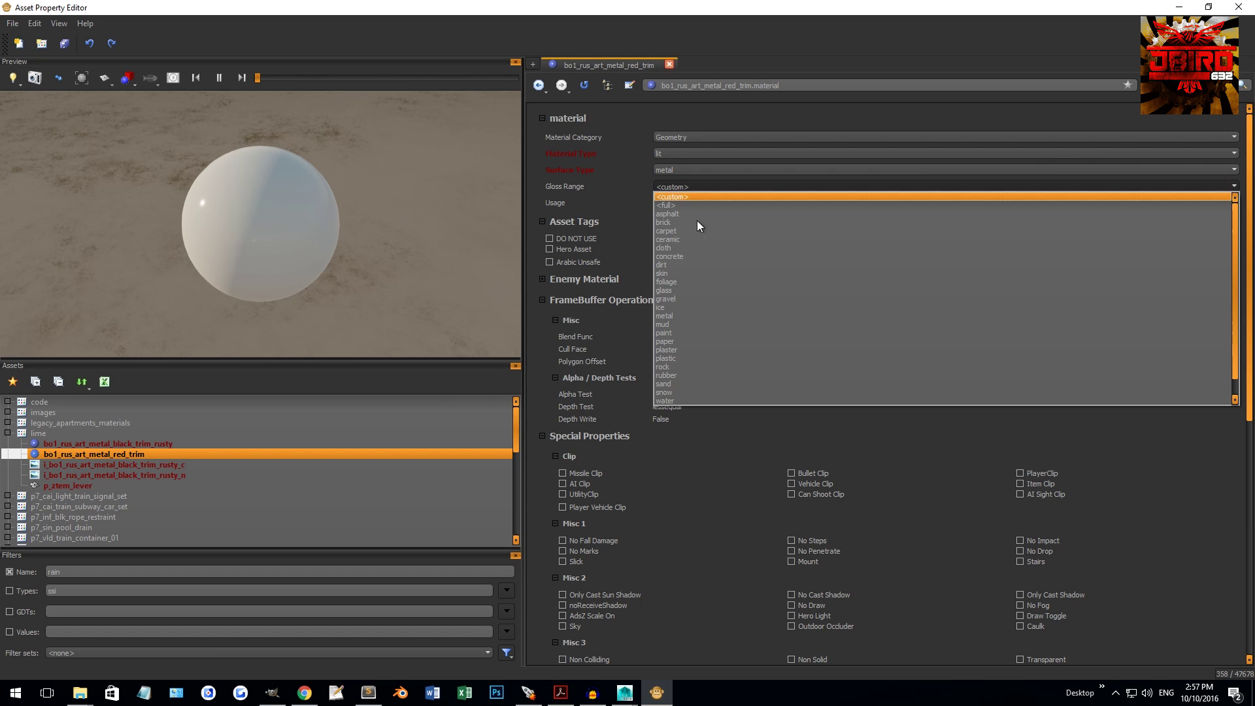
click(690, 316)
Collapse the red trim material's Asset Tags, FrameBuffer Operations and Special Properties sections.
scroll(735, 340, down, 5)
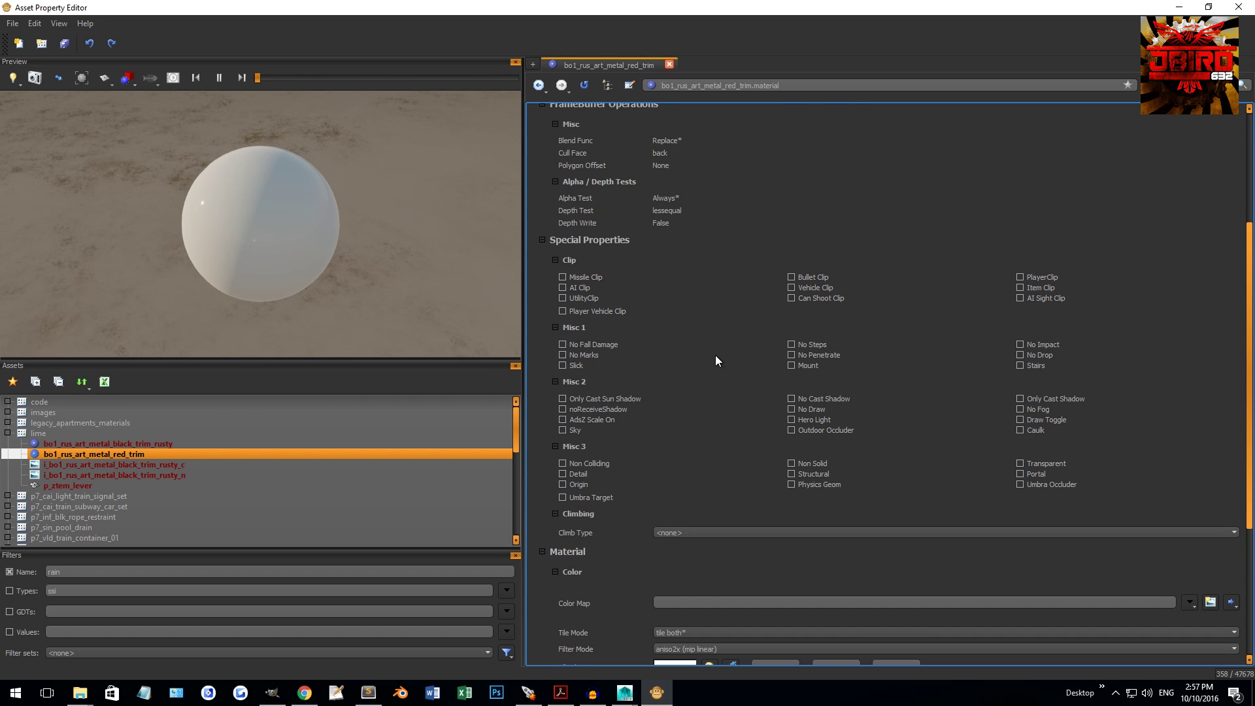
scroll(706, 336, up, 4)
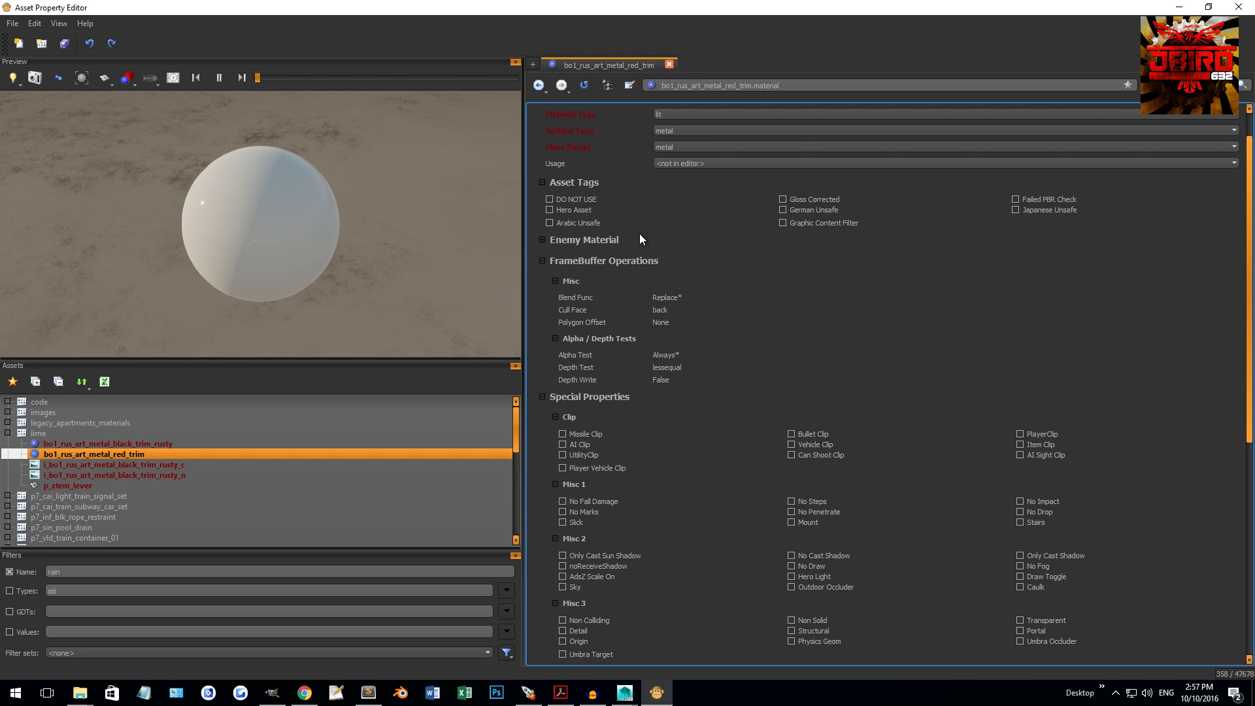
click(578, 181)
scroll(610, 191, down, 1)
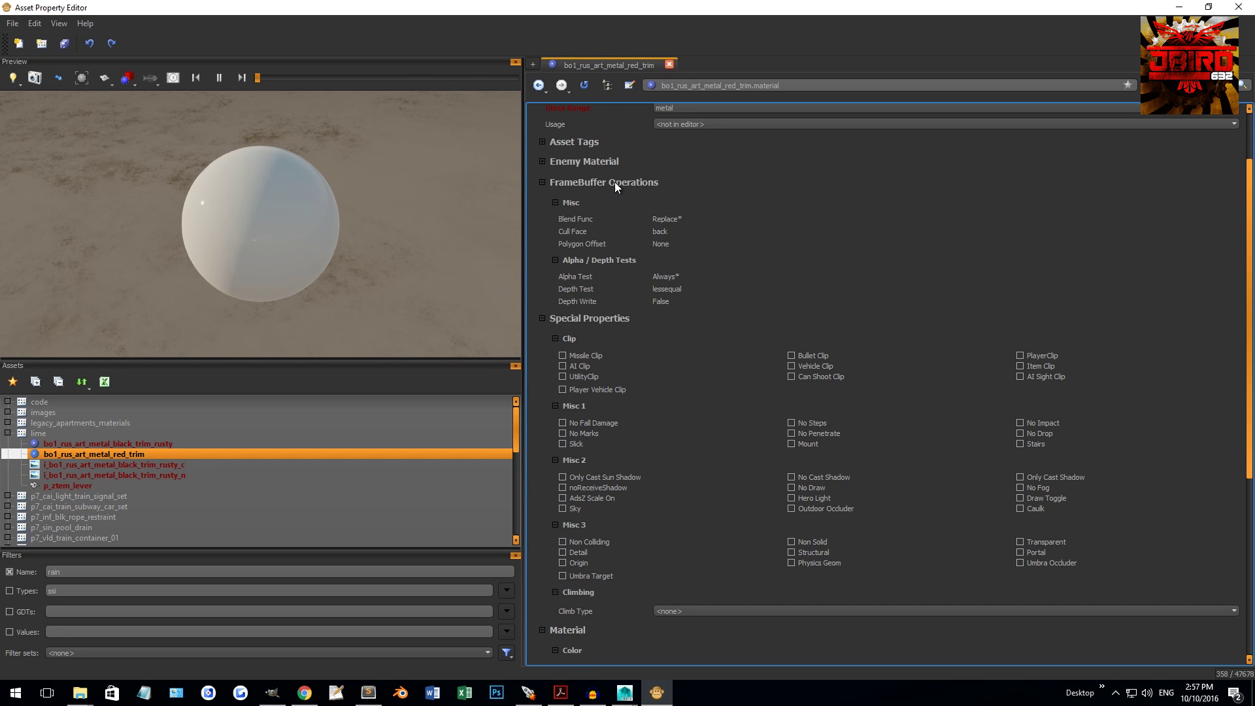
click(594, 181)
scroll(666, 238, down, 1)
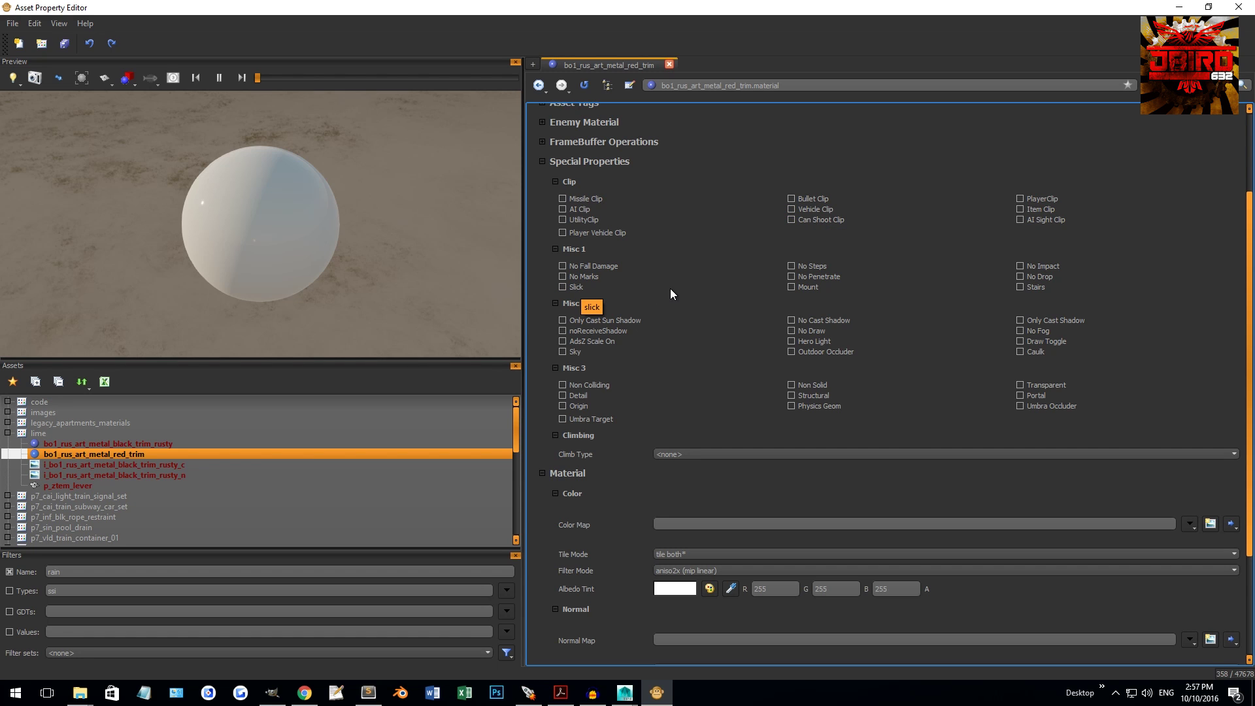
click(596, 165)
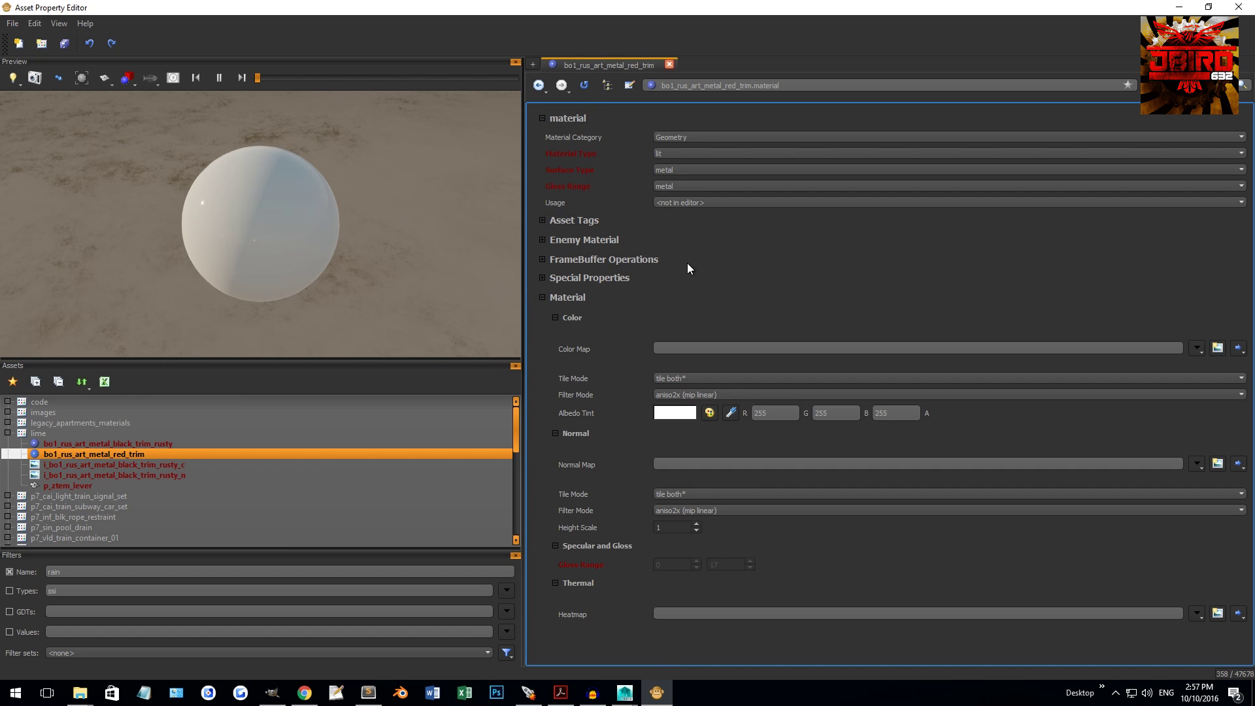
Review the Climb Type options in the red trim material's Special Properties without choosing one, and collapse the section again.
click(592, 279)
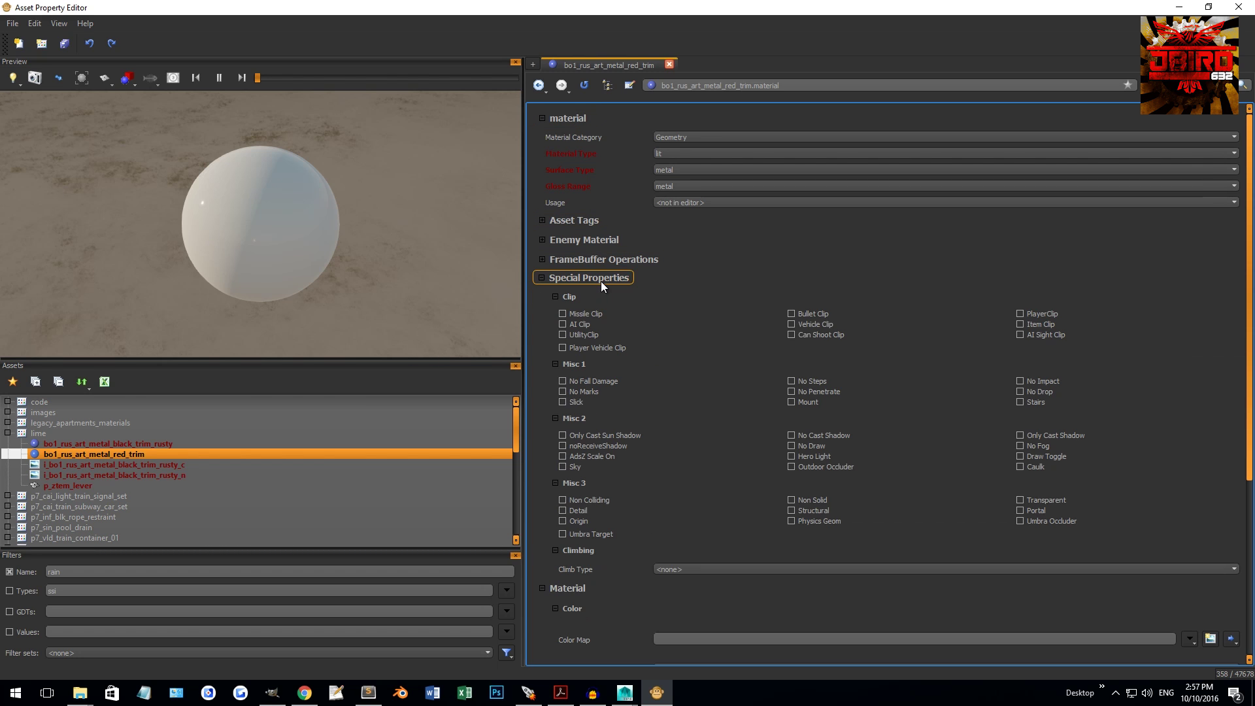
click(692, 567)
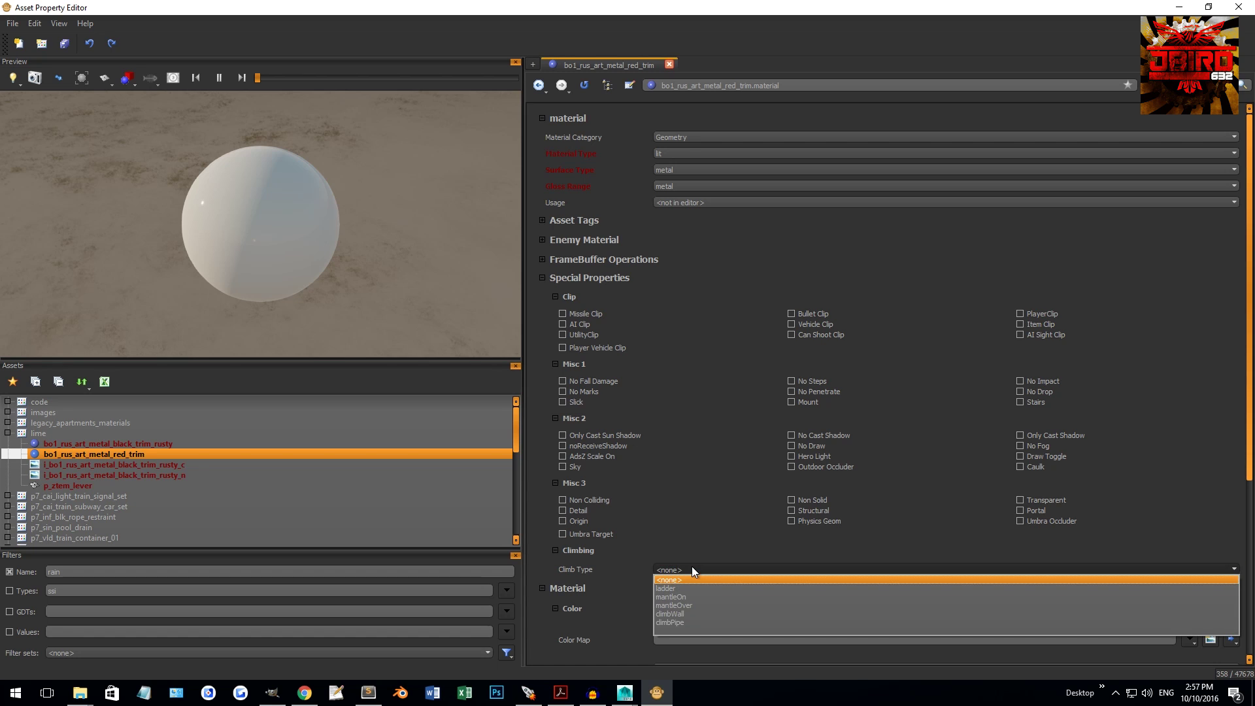
click(629, 547)
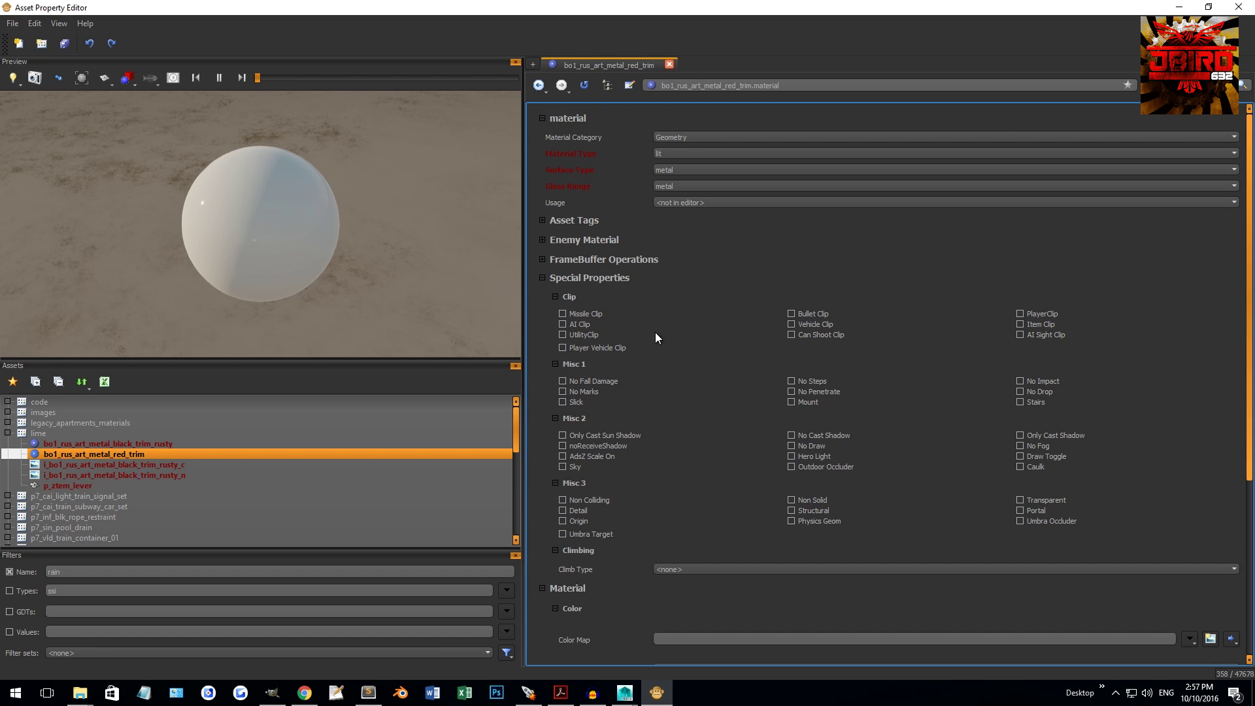
click(613, 277)
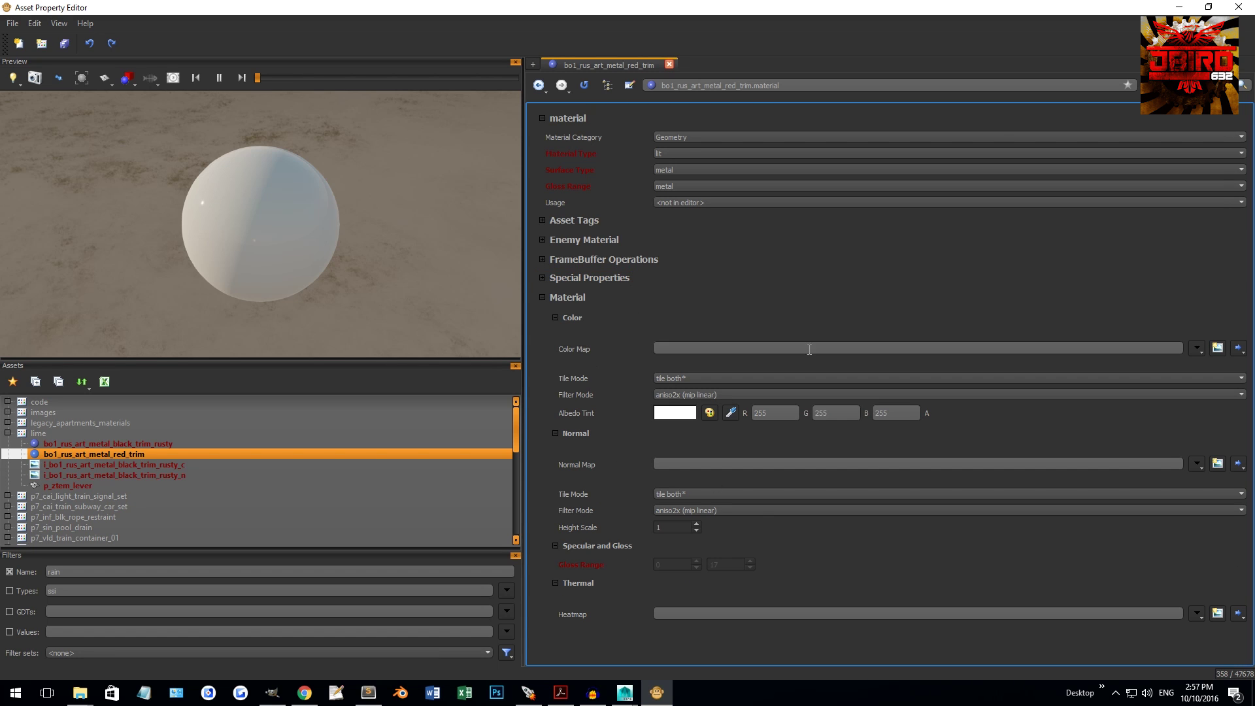
Create the color map image asset i_bo1_rus_art_metal_red_trim_c in the lime GDT and assign _-grus_metal_red_trim_c.tiff from model_export\lime\images as its texture.
click(1216, 347)
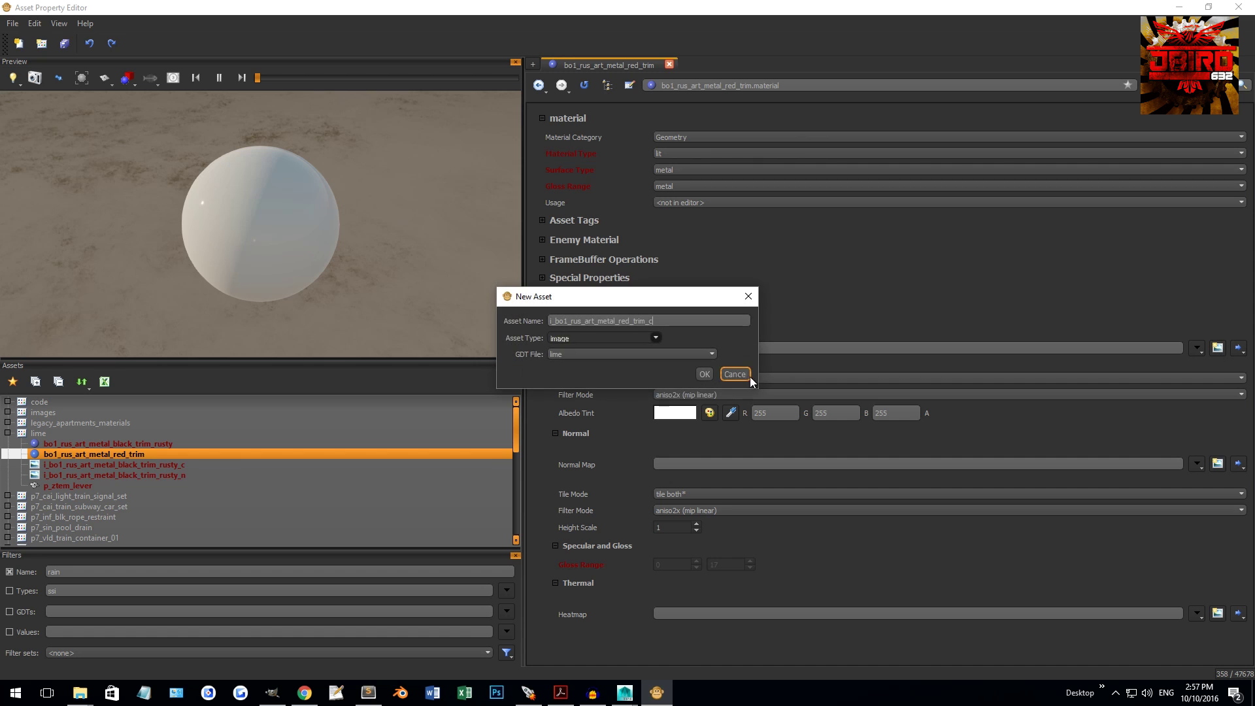
click(704, 374)
click(1170, 187)
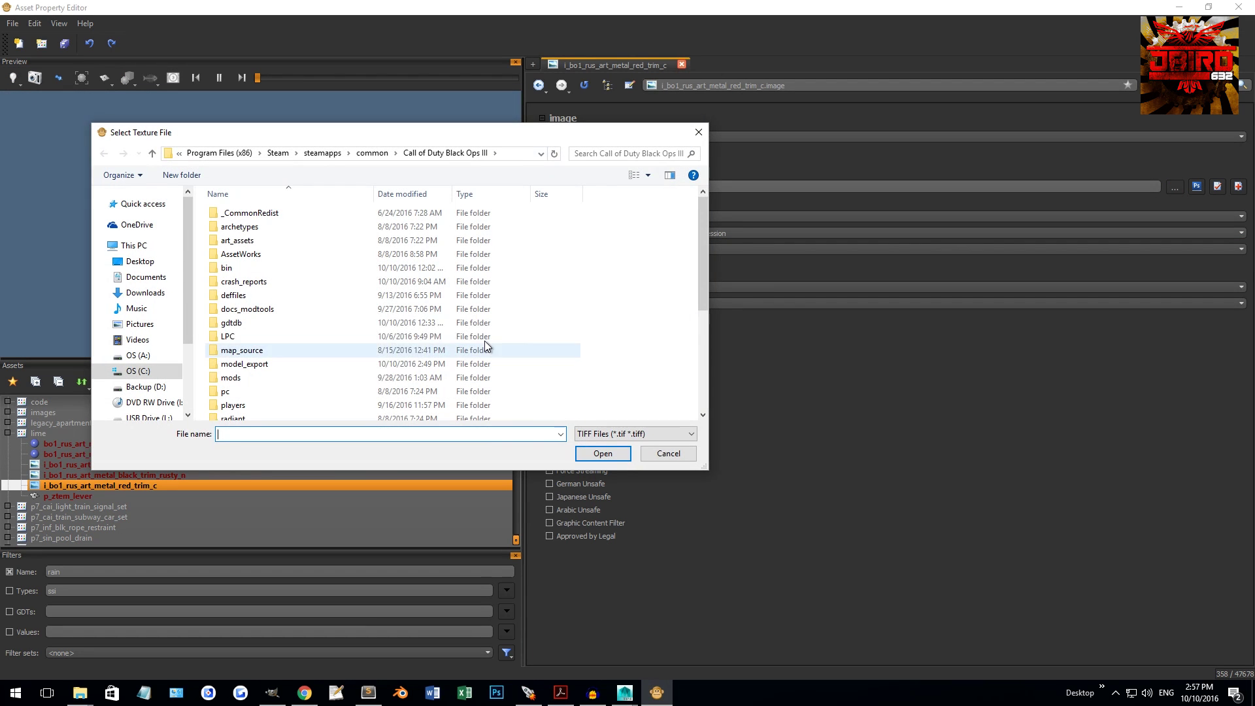
scroll(268, 386, down, 3)
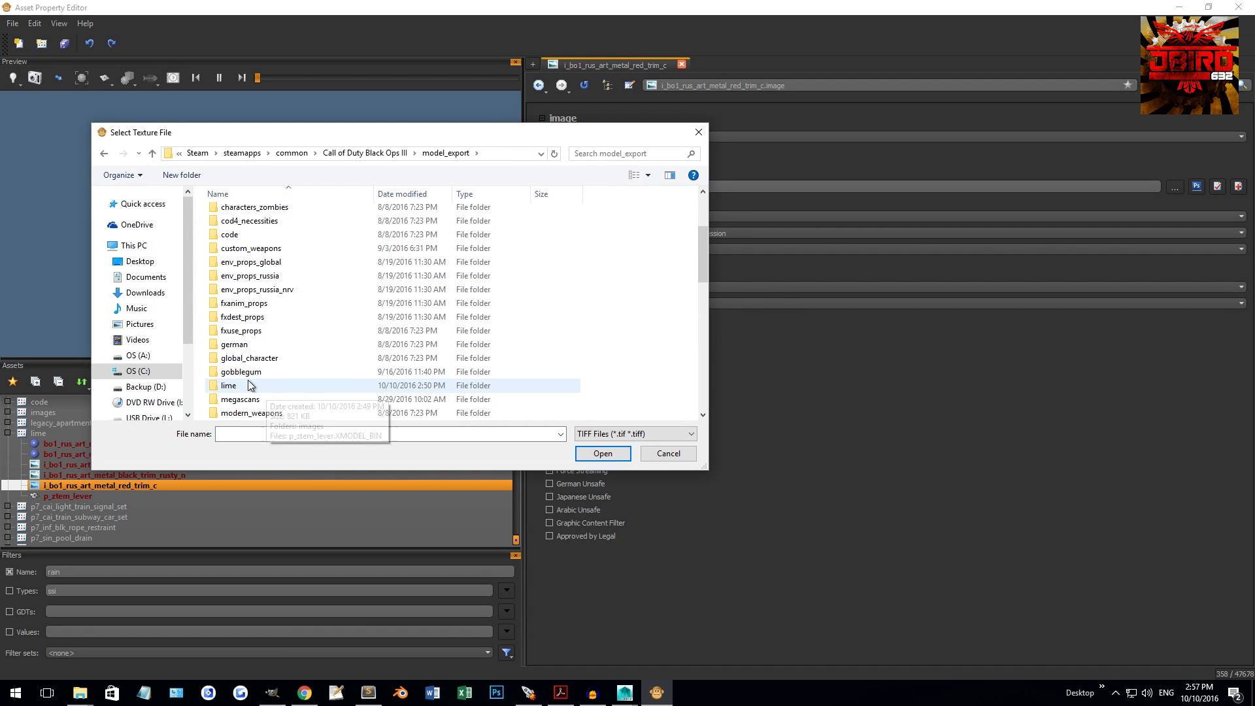
click(238, 390)
double_click(239, 390)
double_click(234, 218)
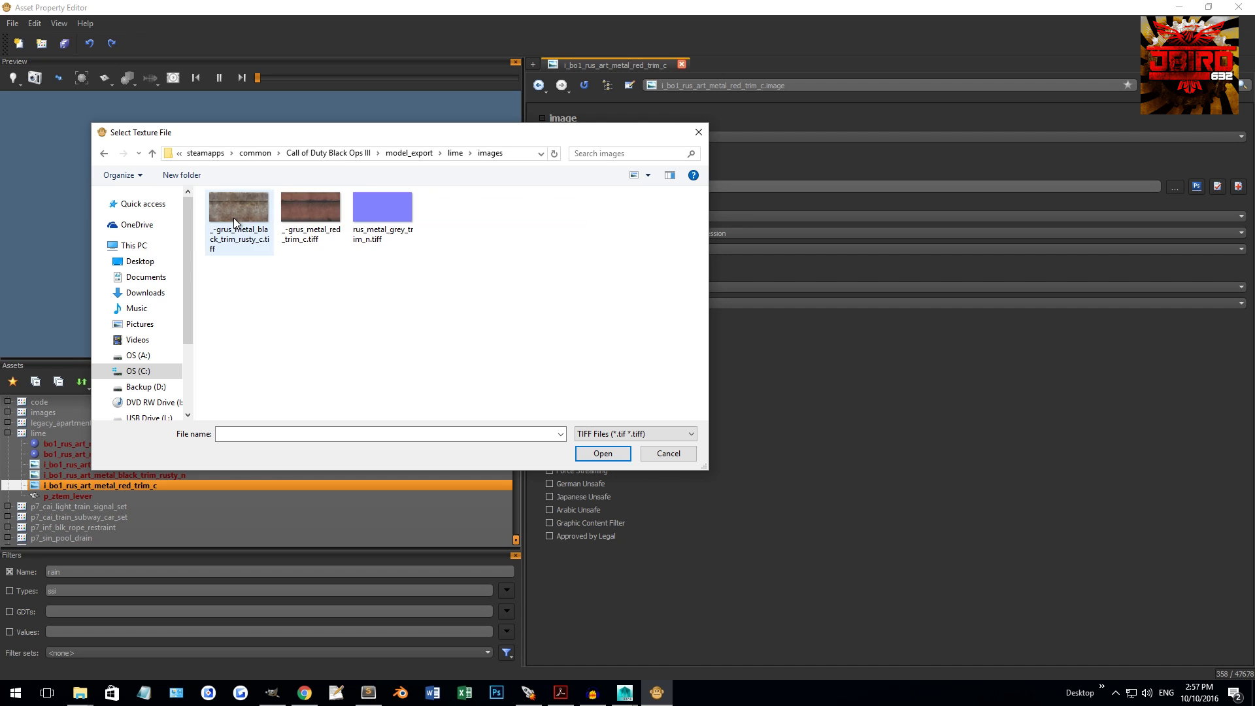
double_click(312, 210)
Assign the existing image i_bo1_rus_art_metal_black_trim_rusty_n as the red trim material's normal map and save the assets.
click(89, 495)
click(70, 455)
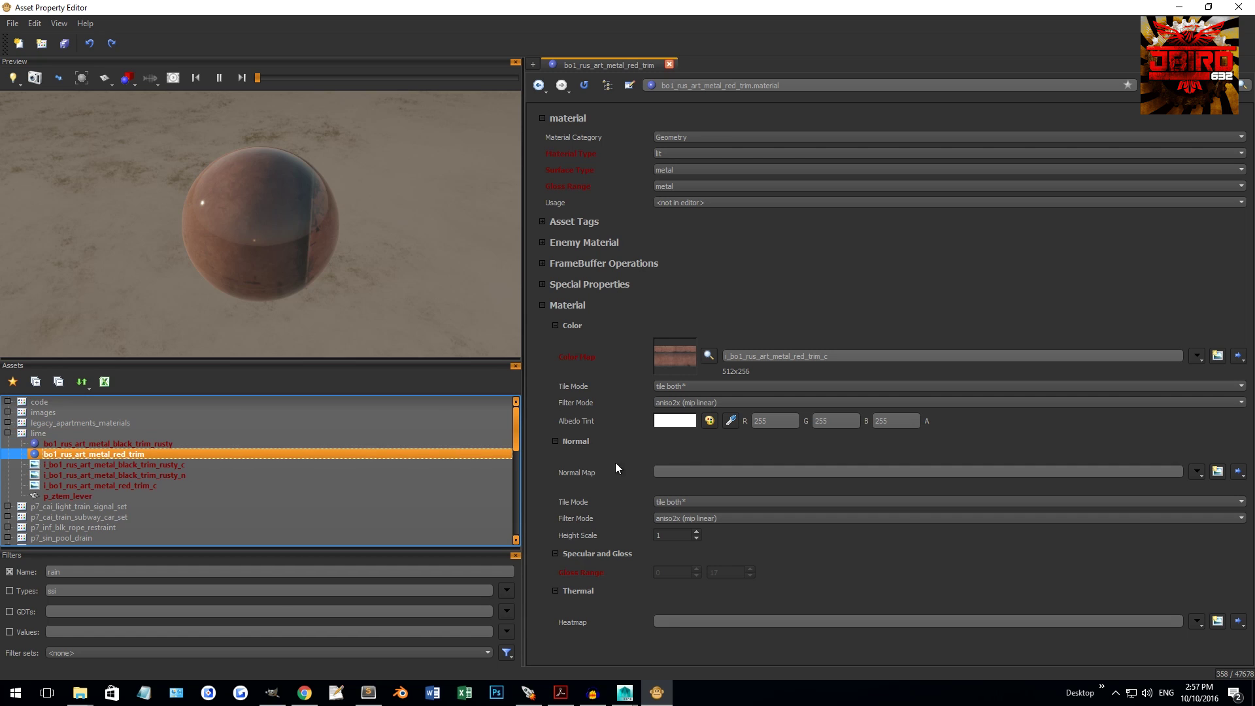
click(680, 472)
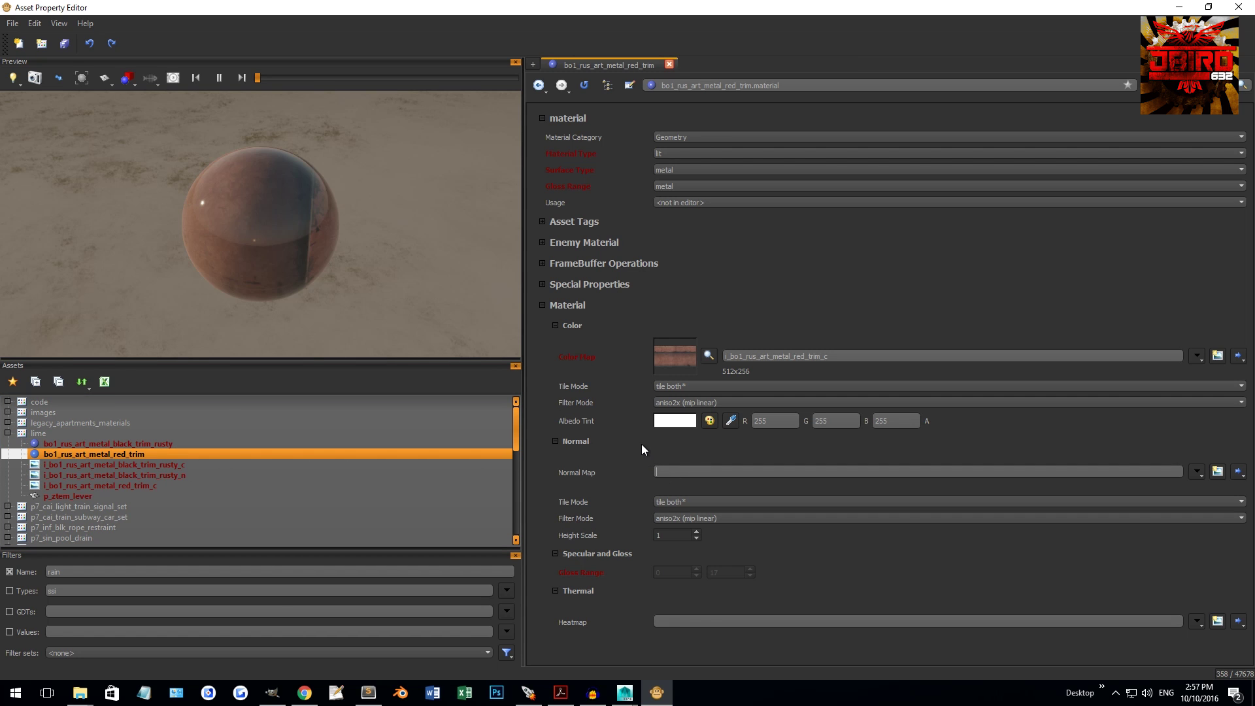
text(i_bo1)
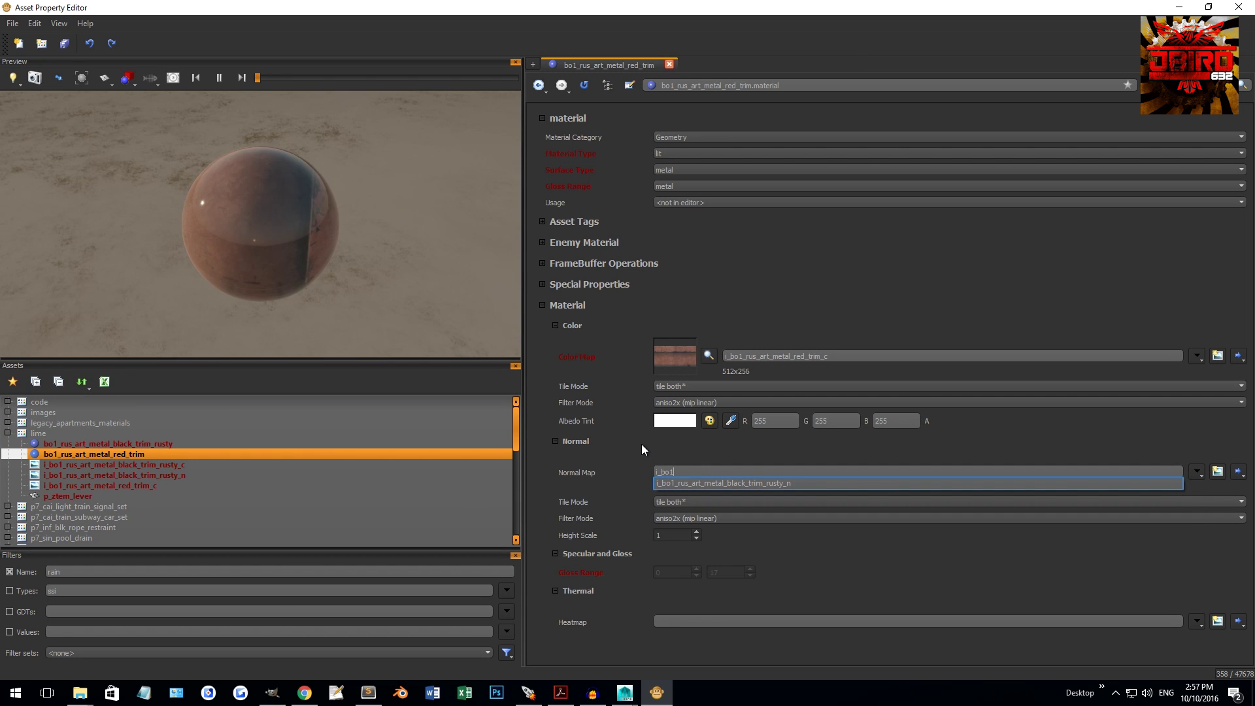
click(794, 485)
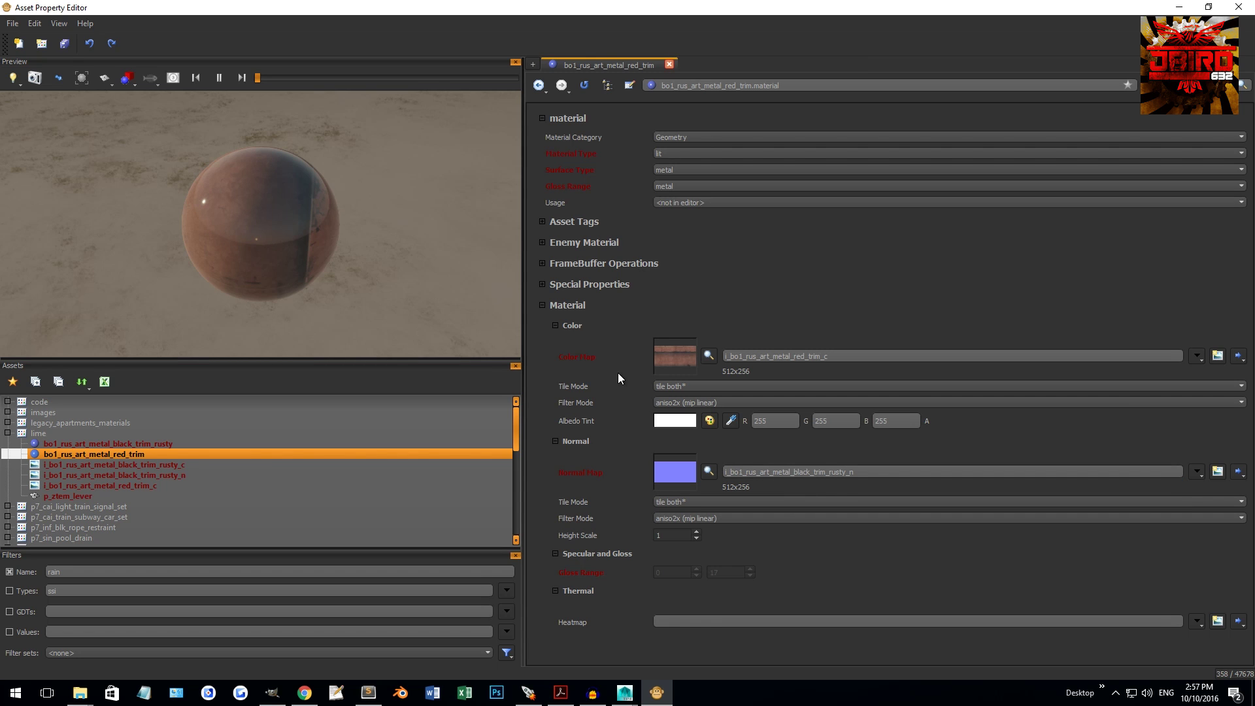
key(ctrl+s)
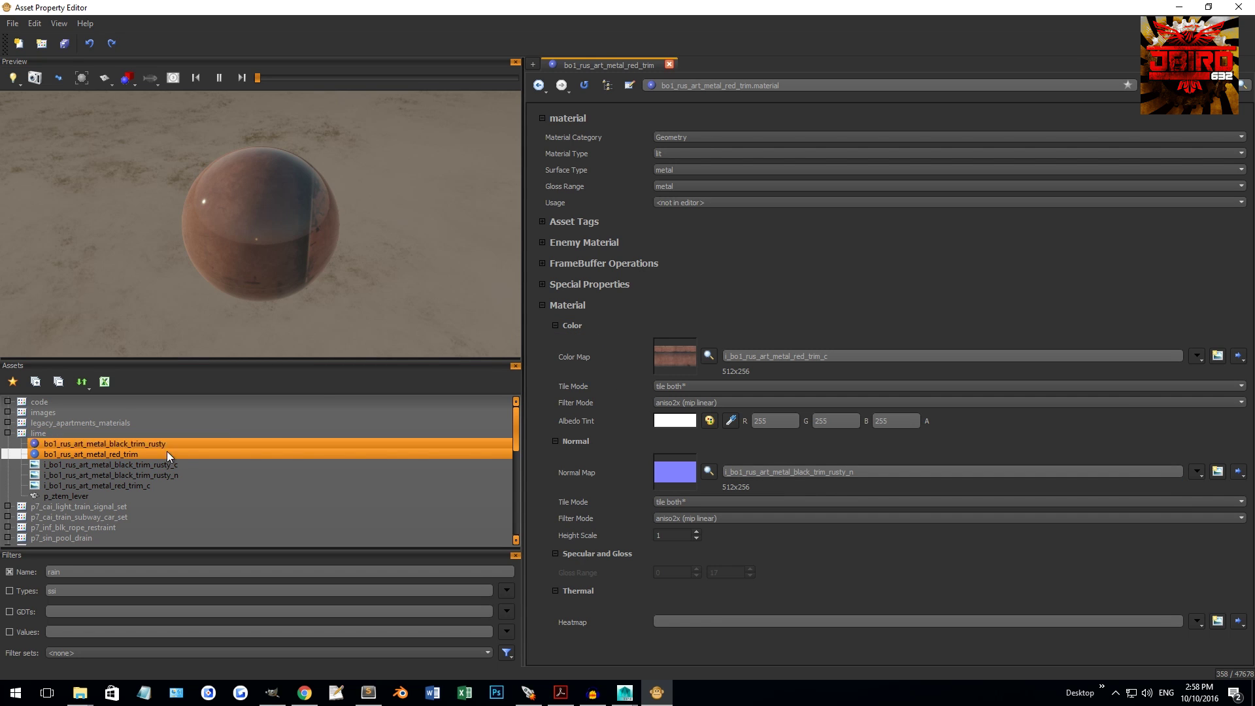
Inspect the textured p_ztem_lever model from different angles in the preview.
click(70, 497)
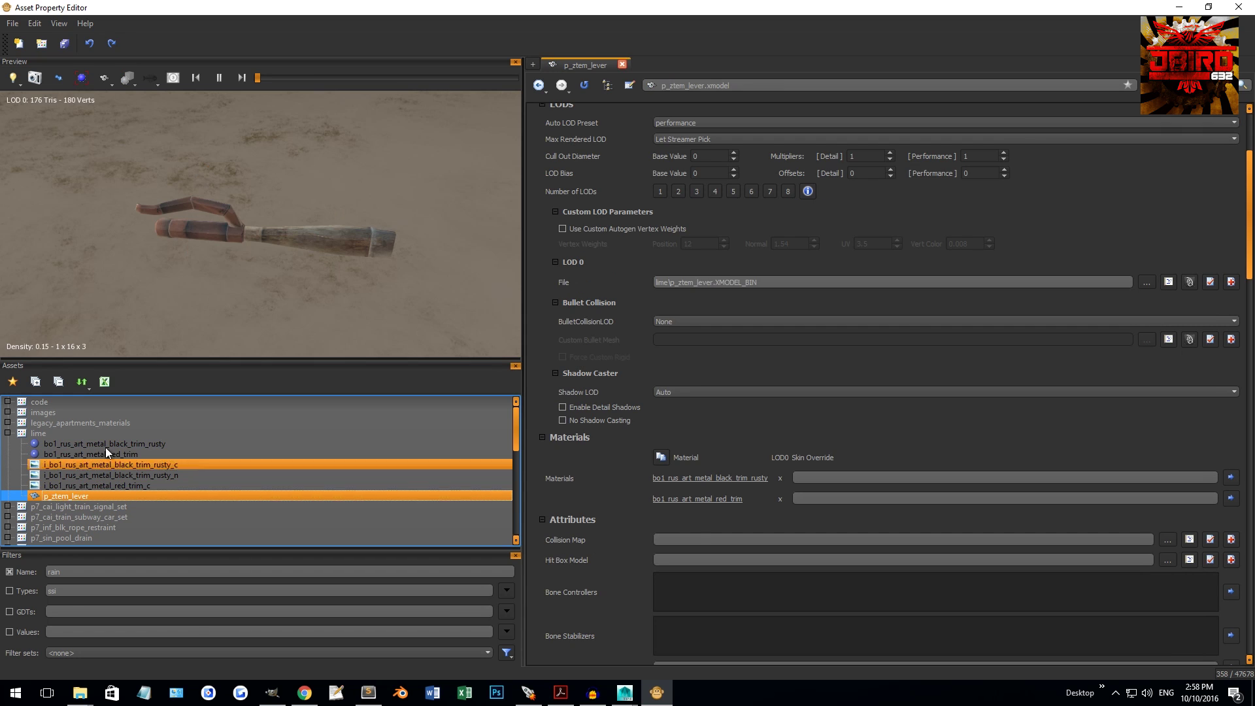
drag(237, 228, 168, 244)
right_click(217, 241)
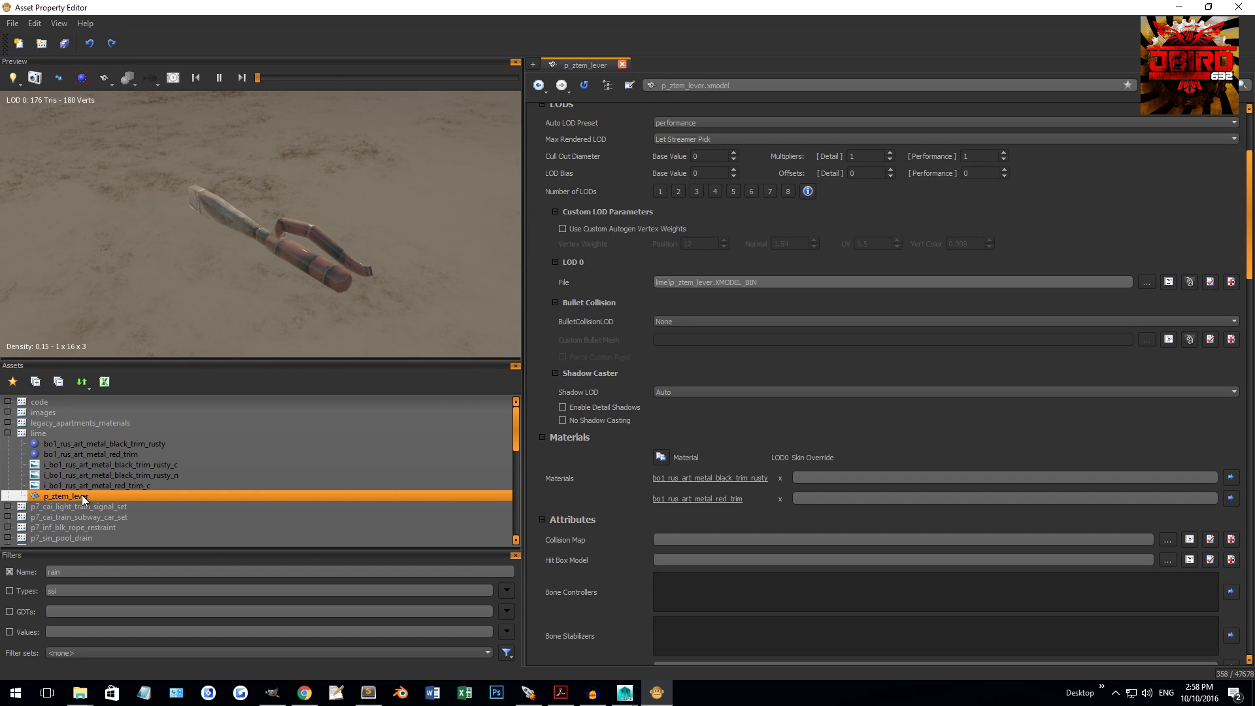